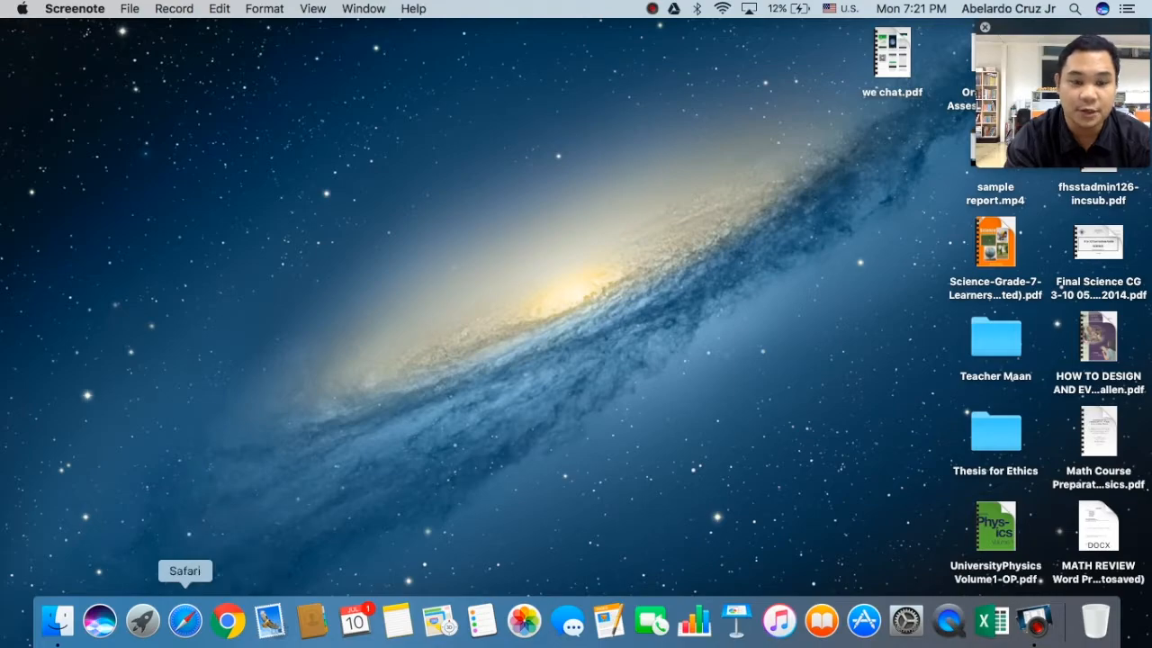
# Step: Switch to Safari and open the website app.wizer.me
pyautogui.click(185, 621)
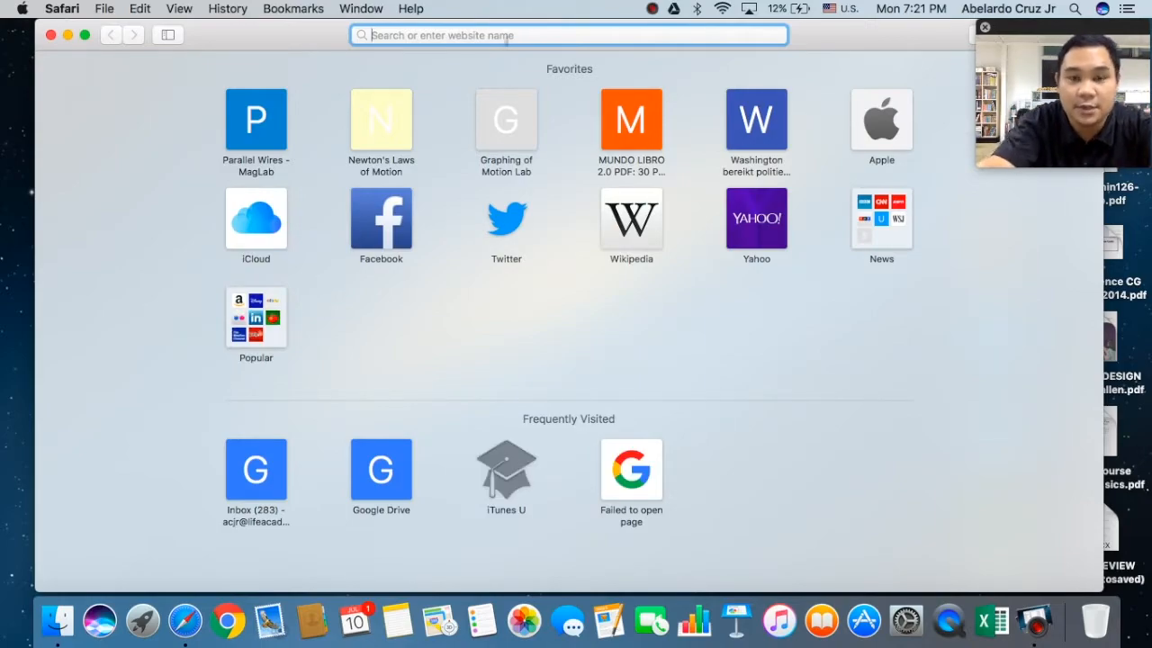
pyautogui.write('app.w')
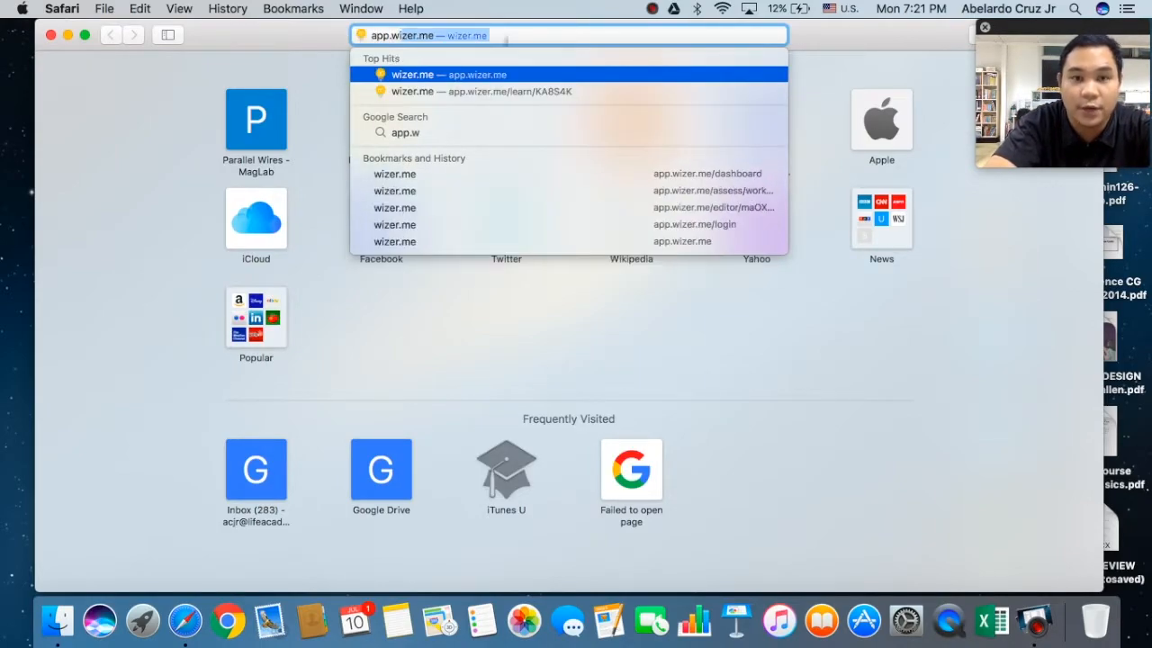
pyautogui.write('i')
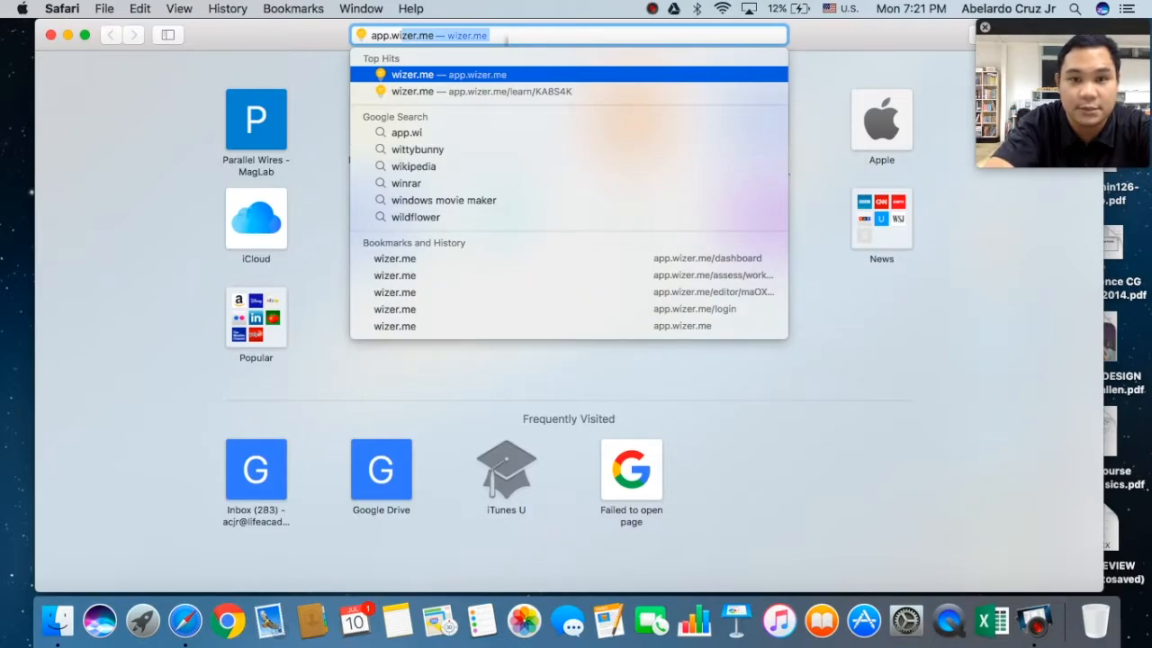
pyautogui.write('izer')
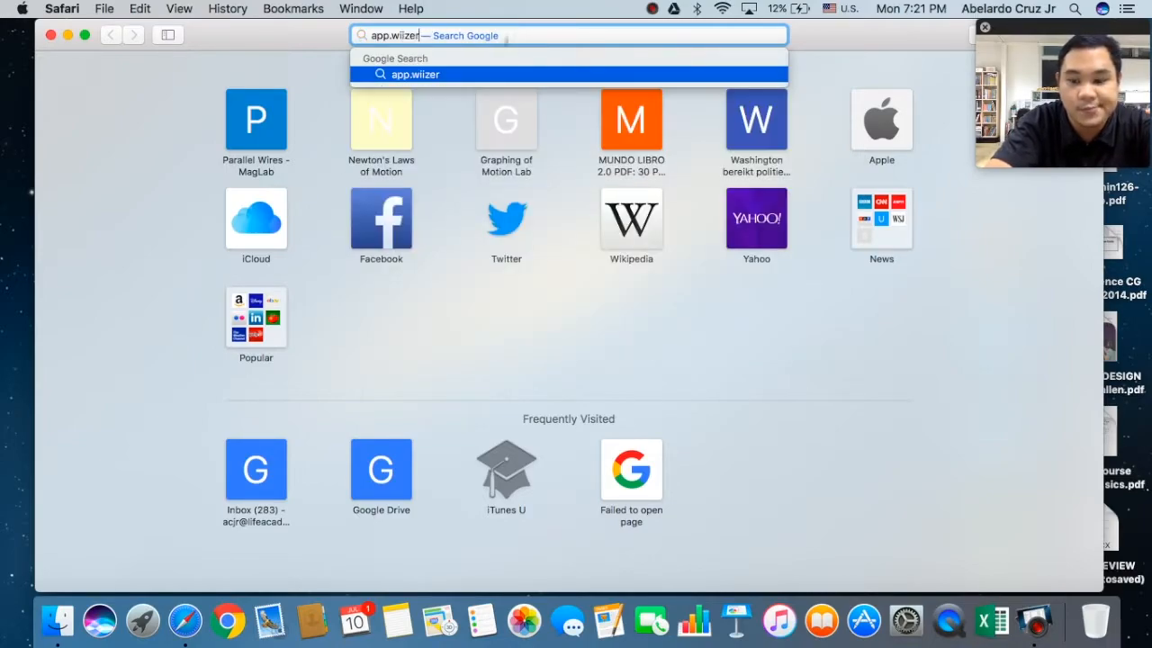
pyautogui.press('BackSpace')
pyautogui.press('BackSpace')
pyautogui.press('BackSpace')
pyautogui.press('BackSpace')
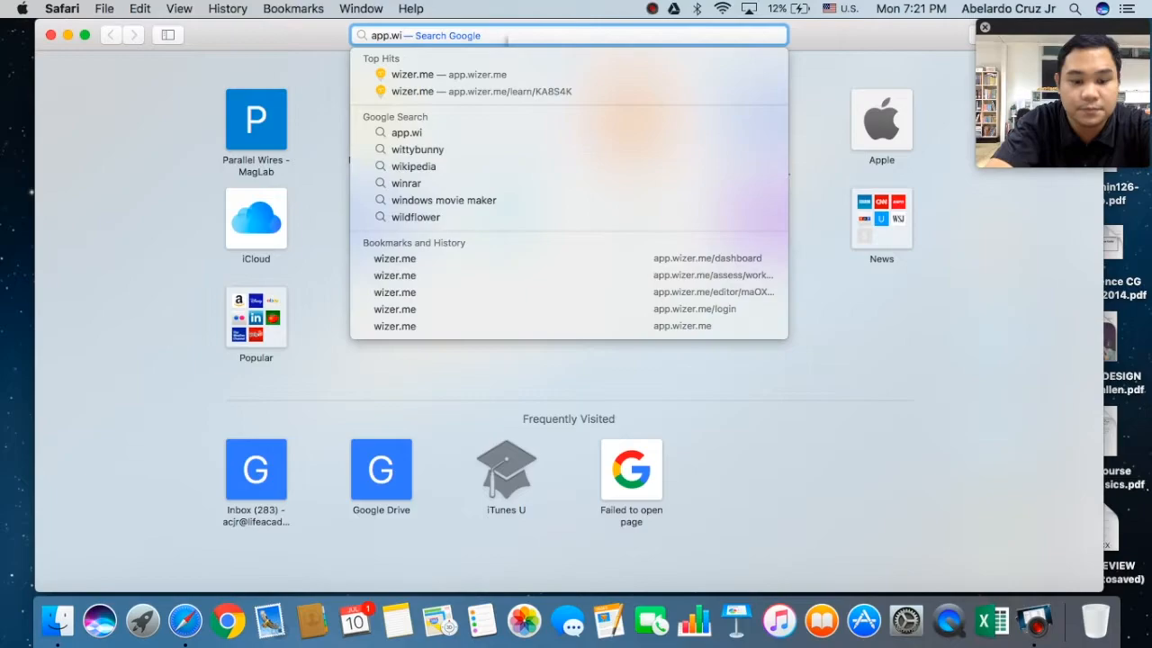
pyautogui.write('zer')
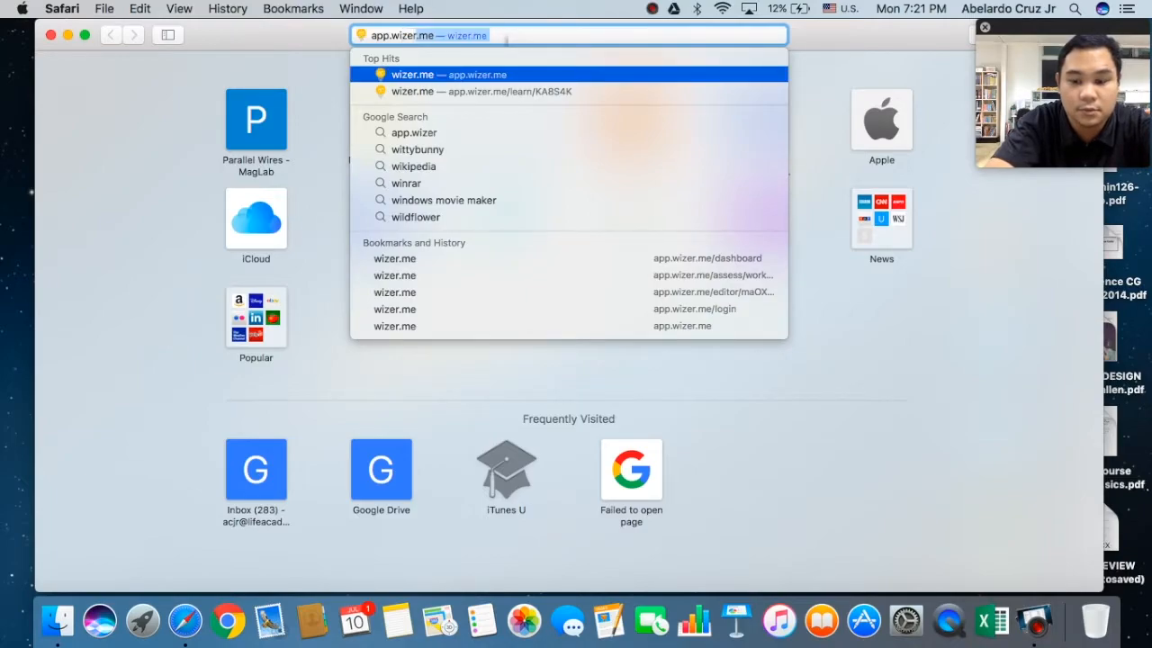
pyautogui.write('.me')
pyautogui.press('Return')
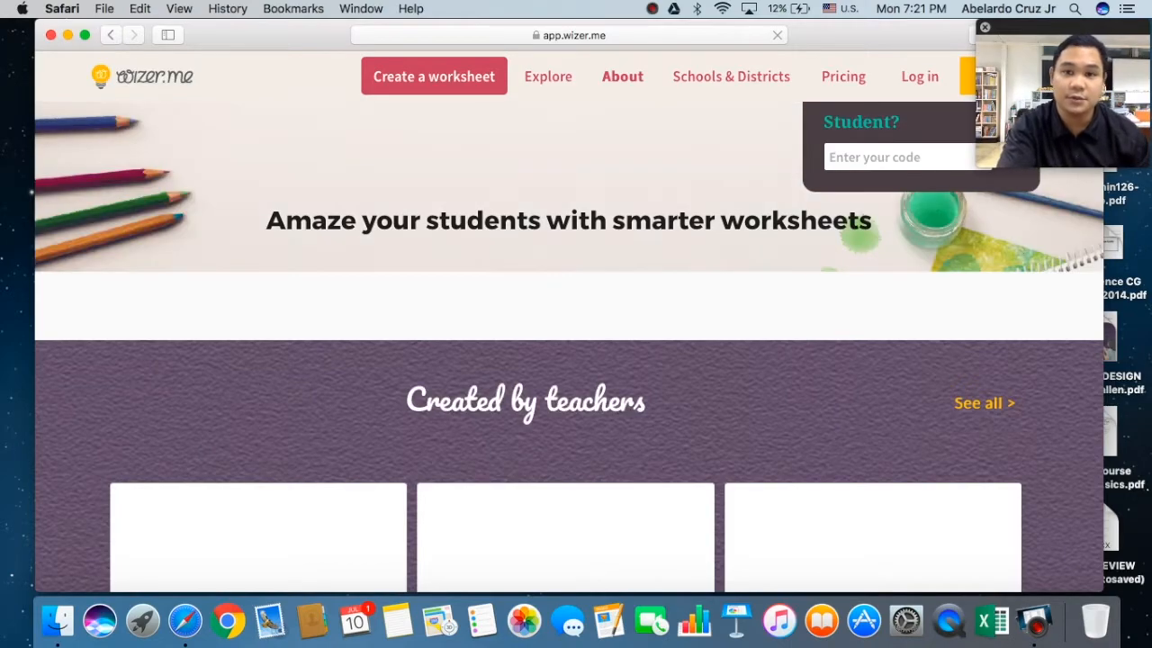
# Step: Start joining Wizer with a free account and open the teacher sign-up form
pyautogui.moveTo(1061, 28); pyautogui.dragTo(1057, 122)
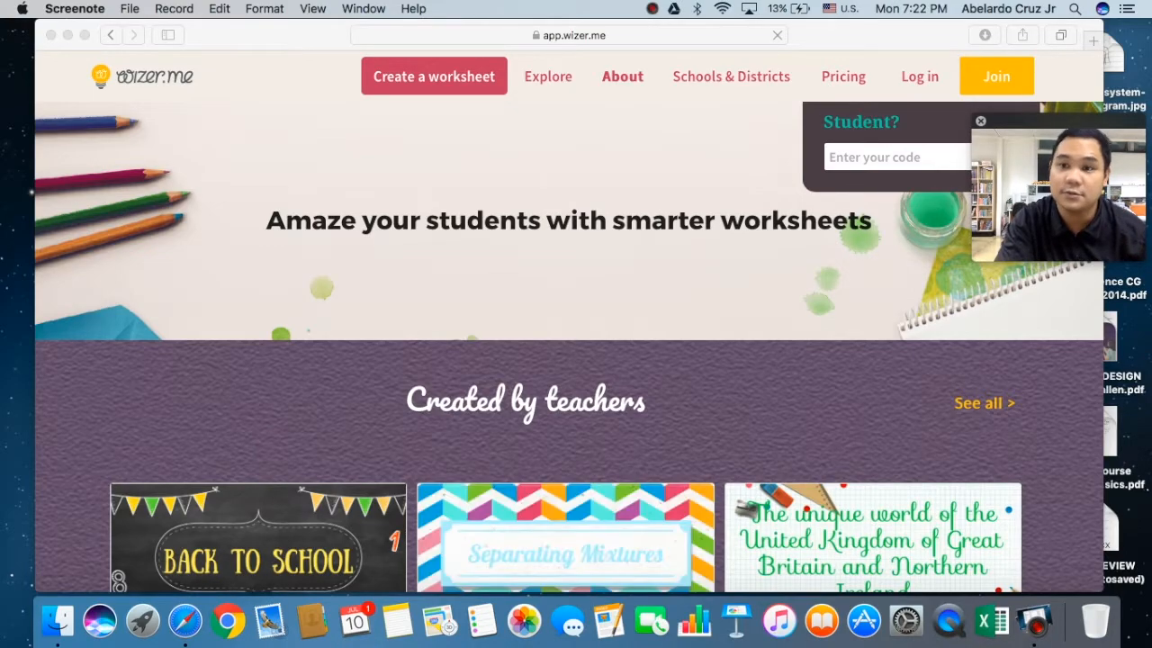
pyautogui.click(987, 99)
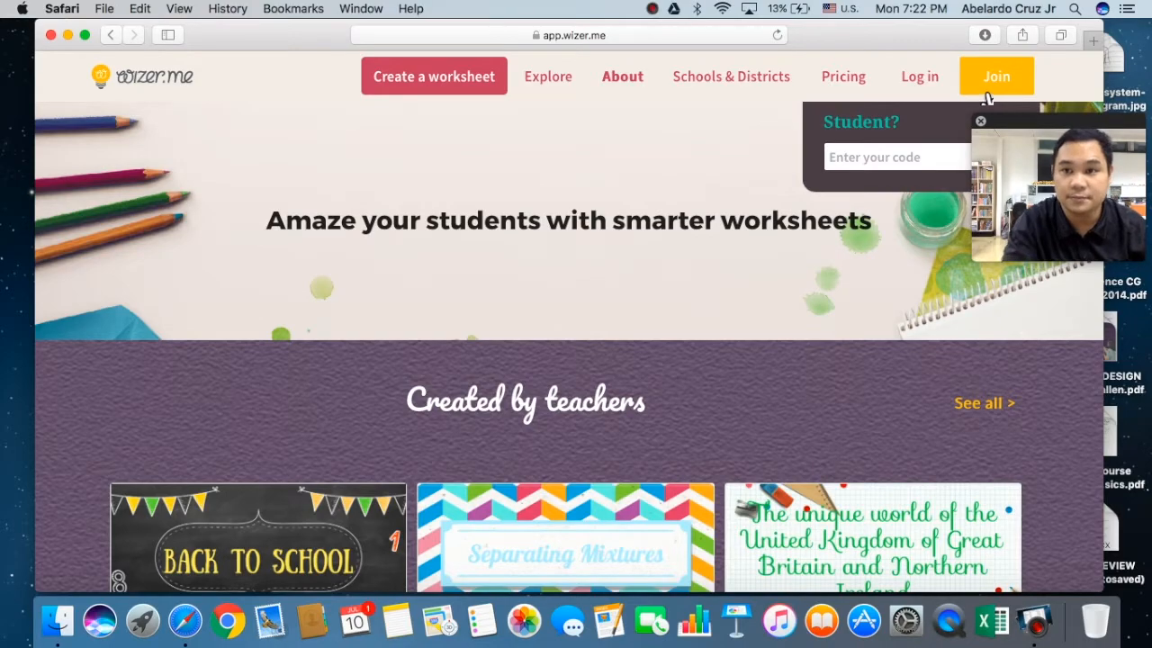
pyautogui.click(980, 76)
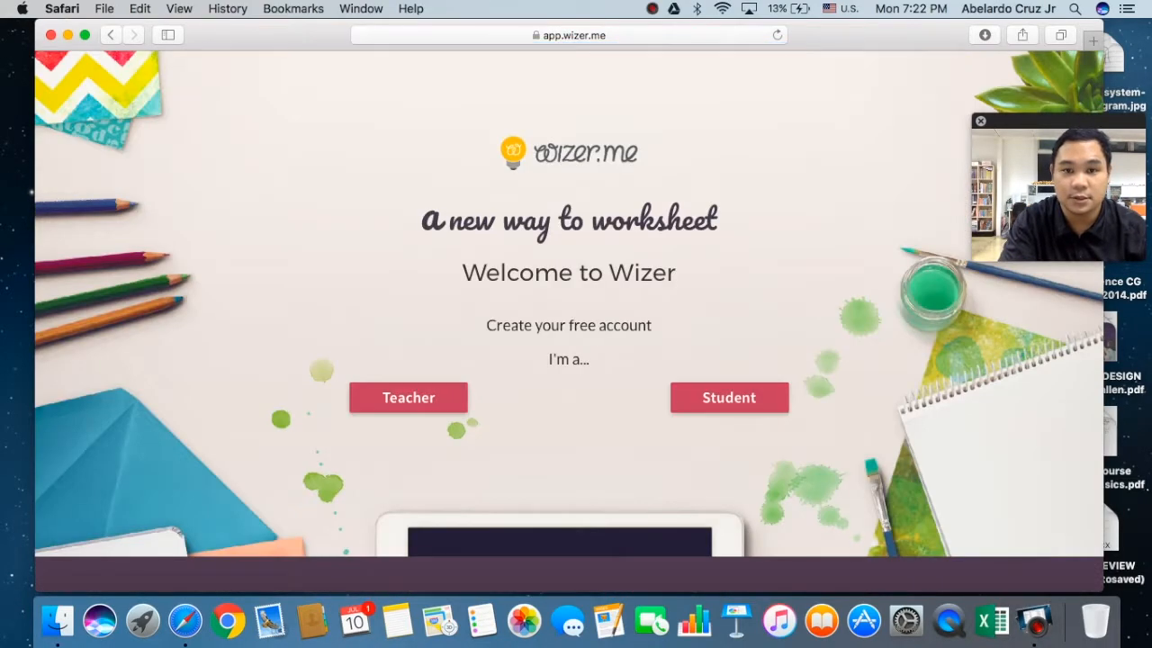
pyautogui.click(449, 404)
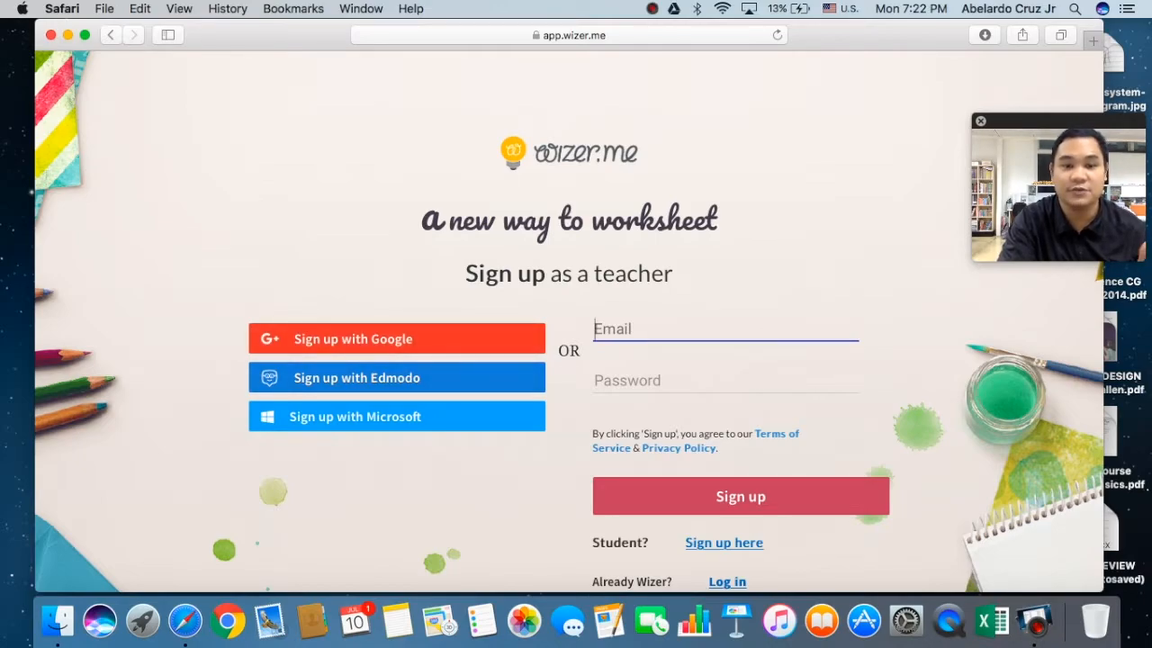
pyautogui.click(414, 355)
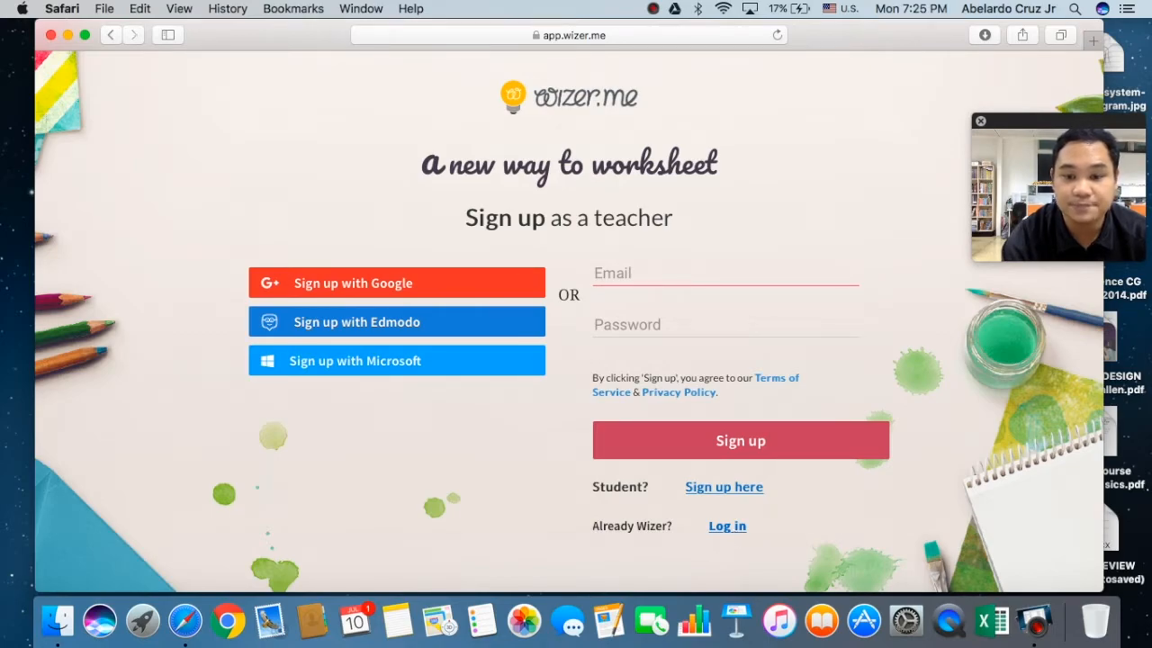
# Step: Go to the existing-user login and log in with Google using the school account
pyautogui.click(727, 526)
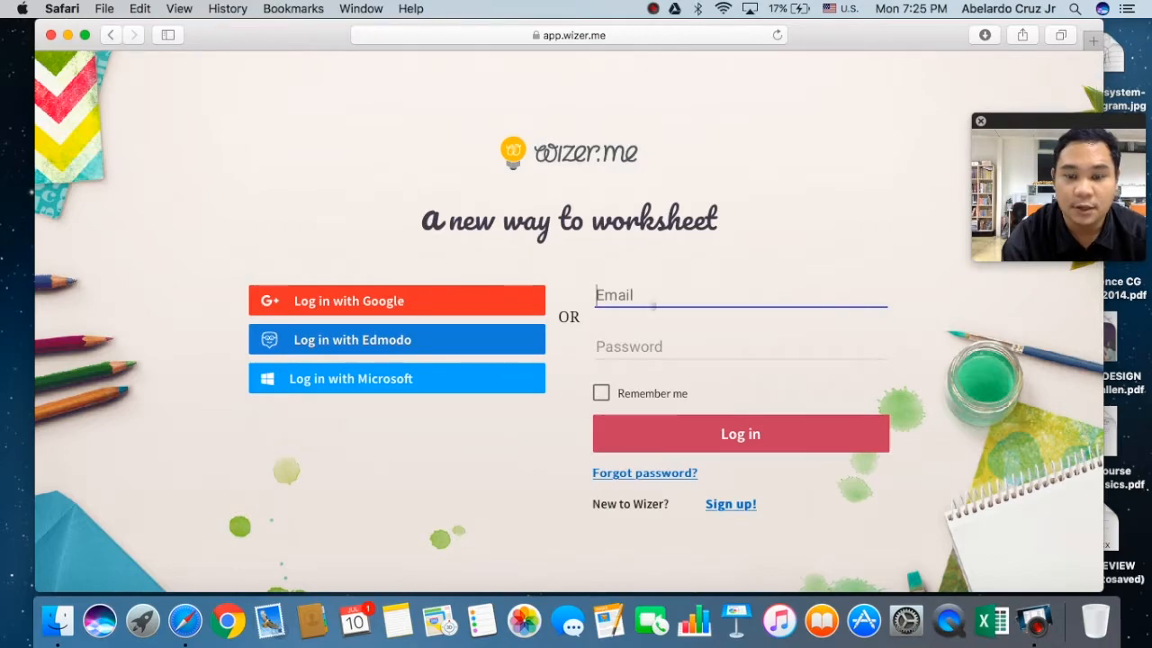
pyautogui.click(420, 314)
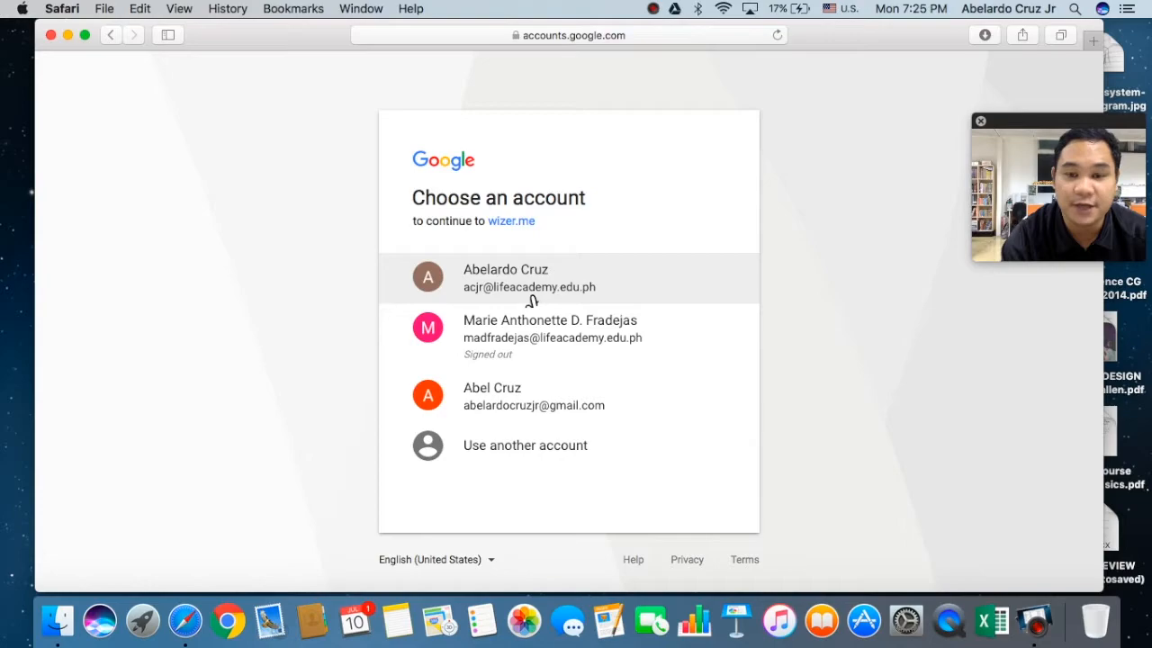
pyautogui.click(531, 301)
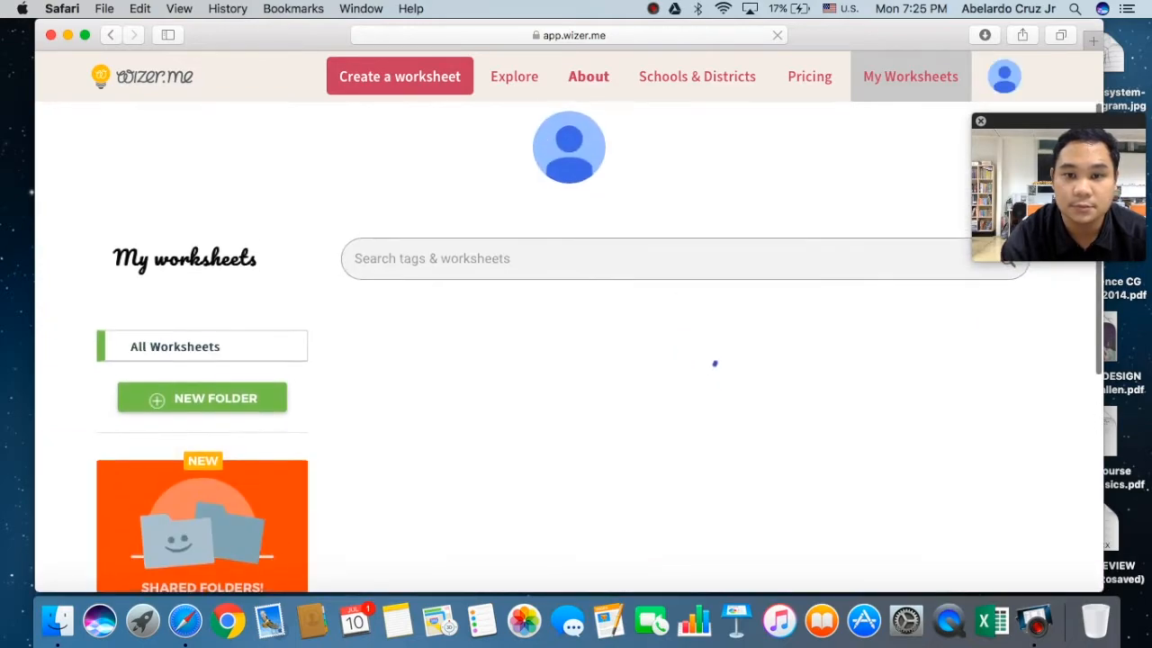
# Step: Look through the My Worksheets page, examining the new-worksheet option, folders, tags and existing worksheets
pyautogui.scroll(-3, 559, 347)
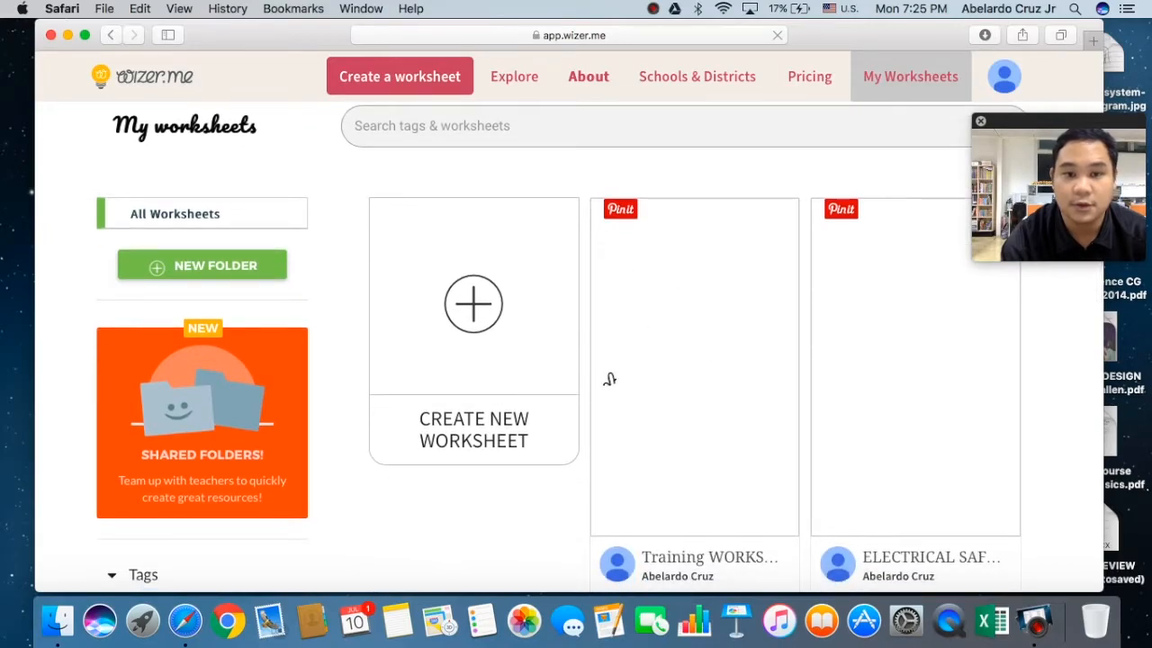
pyautogui.scroll(1, 608, 389)
pyautogui.scroll(2, 608, 388)
pyautogui.scroll(-1, 609, 389)
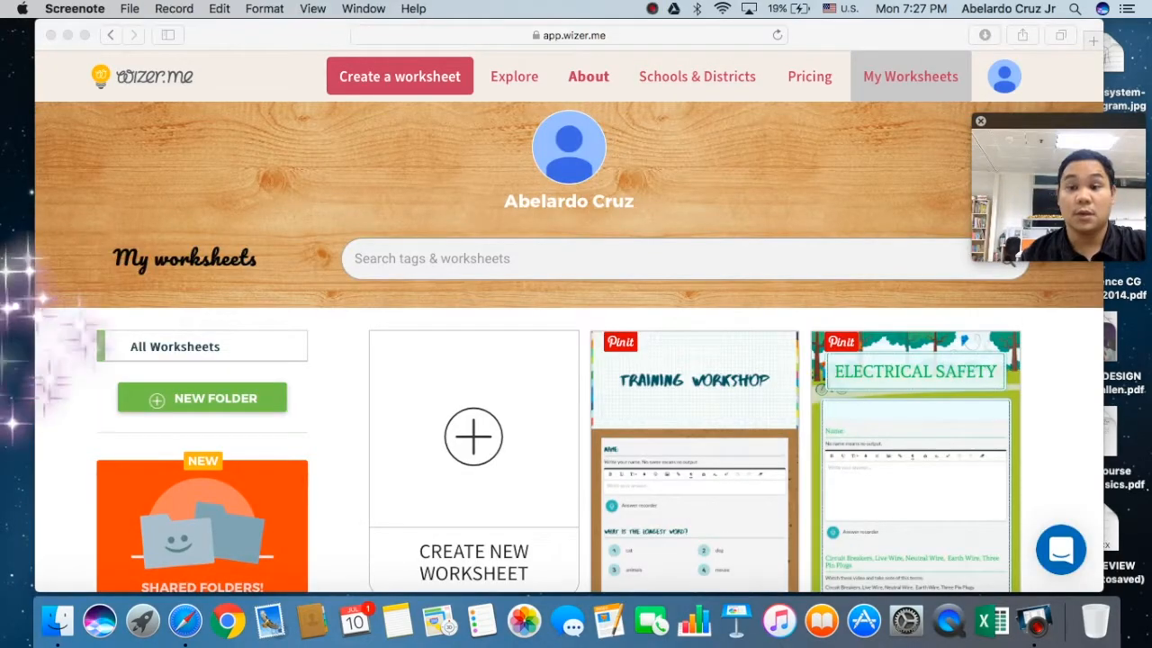
pyautogui.scroll(-2, 579, 347)
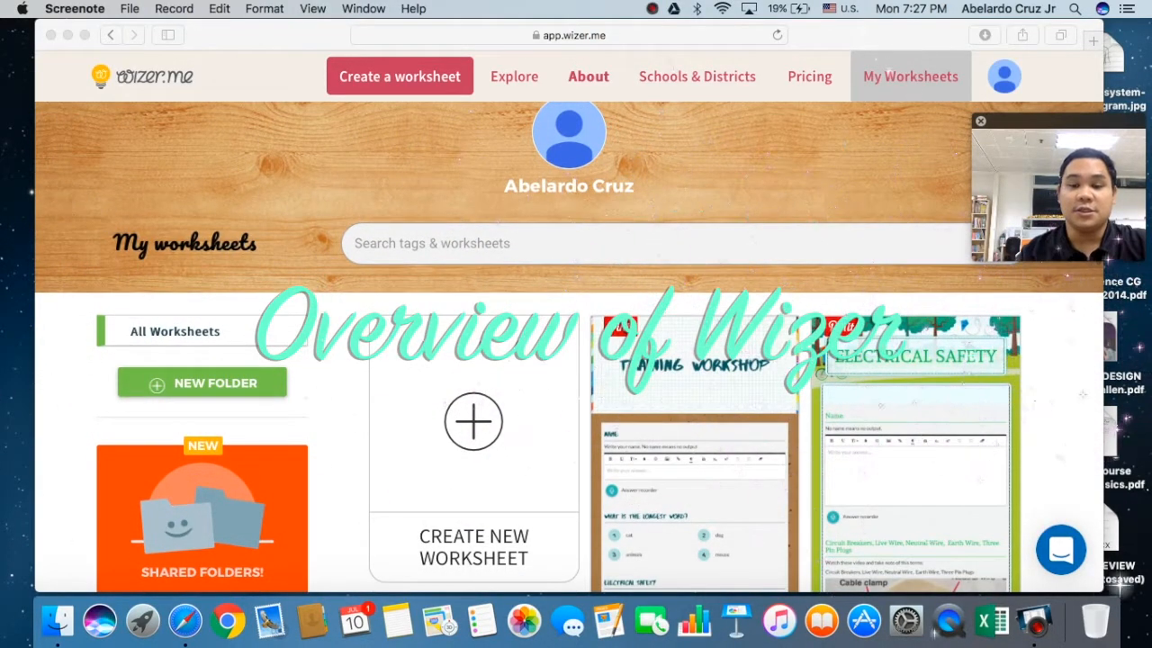
pyautogui.scroll(-5, 568, 347)
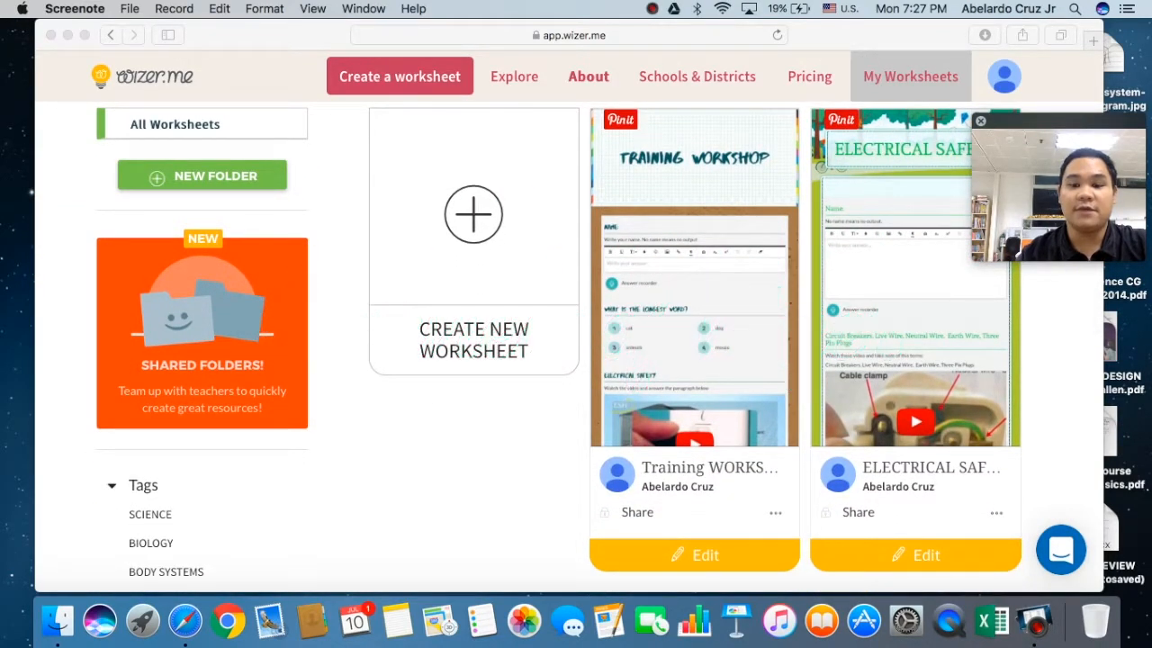
pyautogui.scroll(2, 568, 347)
pyautogui.scroll(-2, 568, 347)
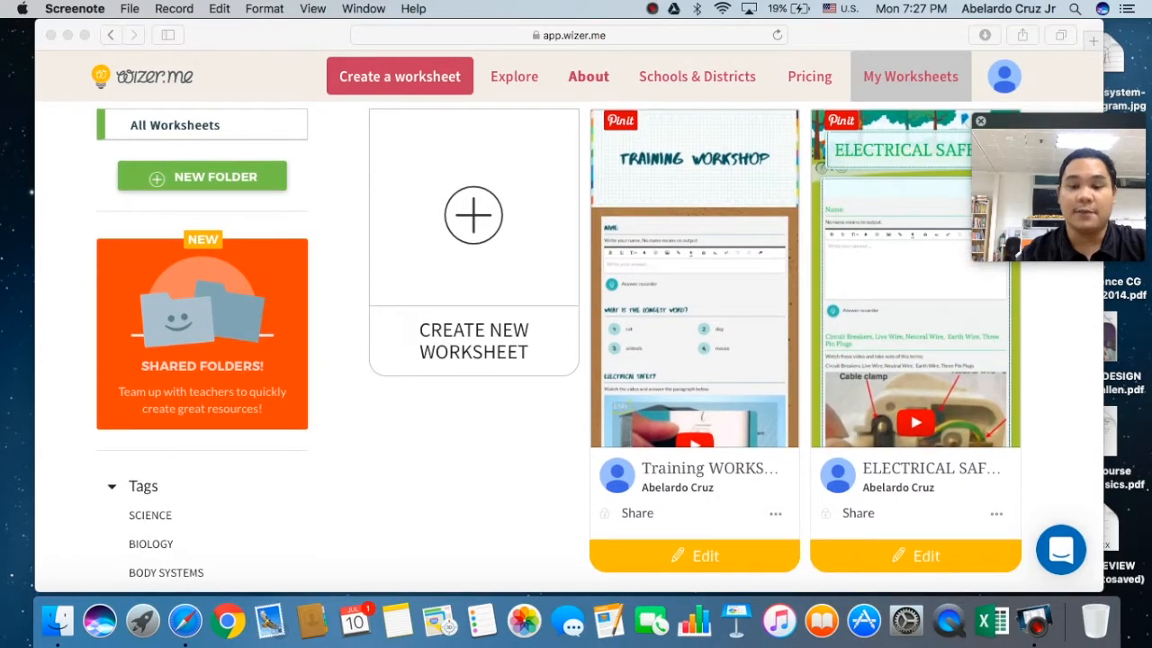
pyautogui.scroll(-12, 599, 347)
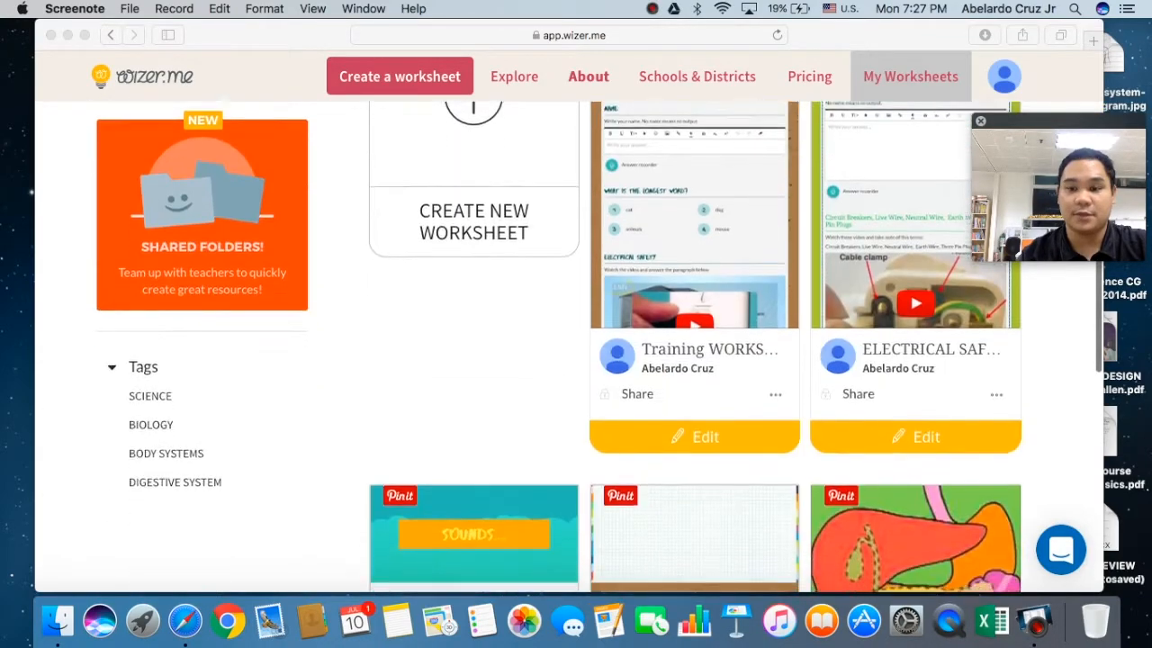
pyautogui.scroll(6, 615, 348)
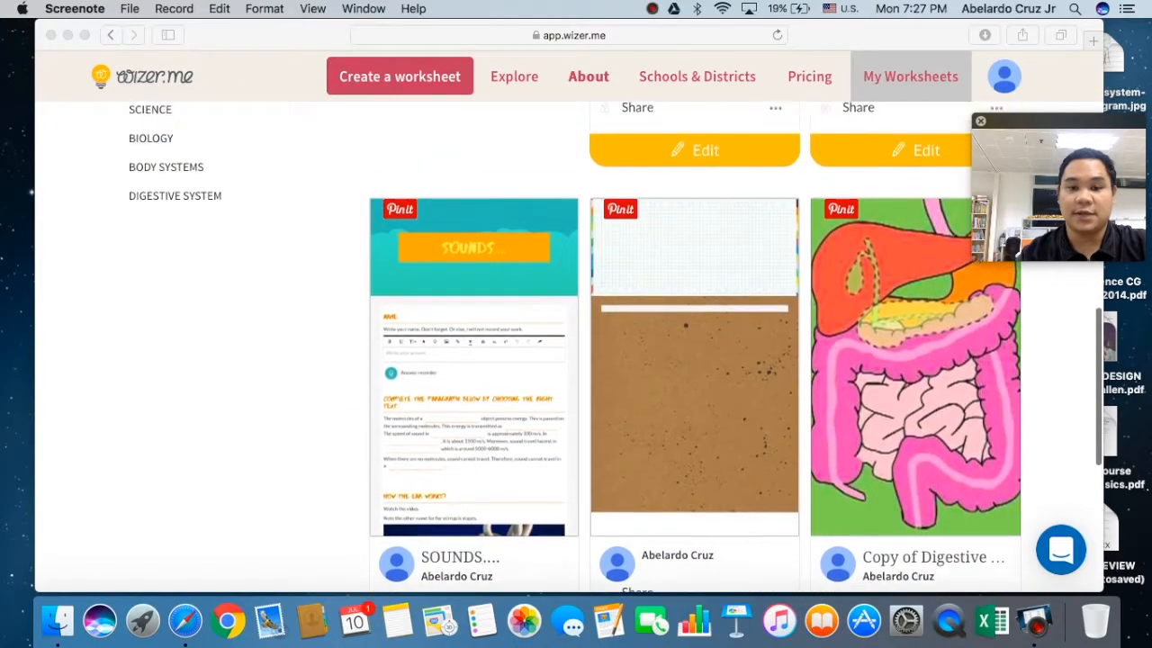
pyautogui.scroll(-6, 615, 347)
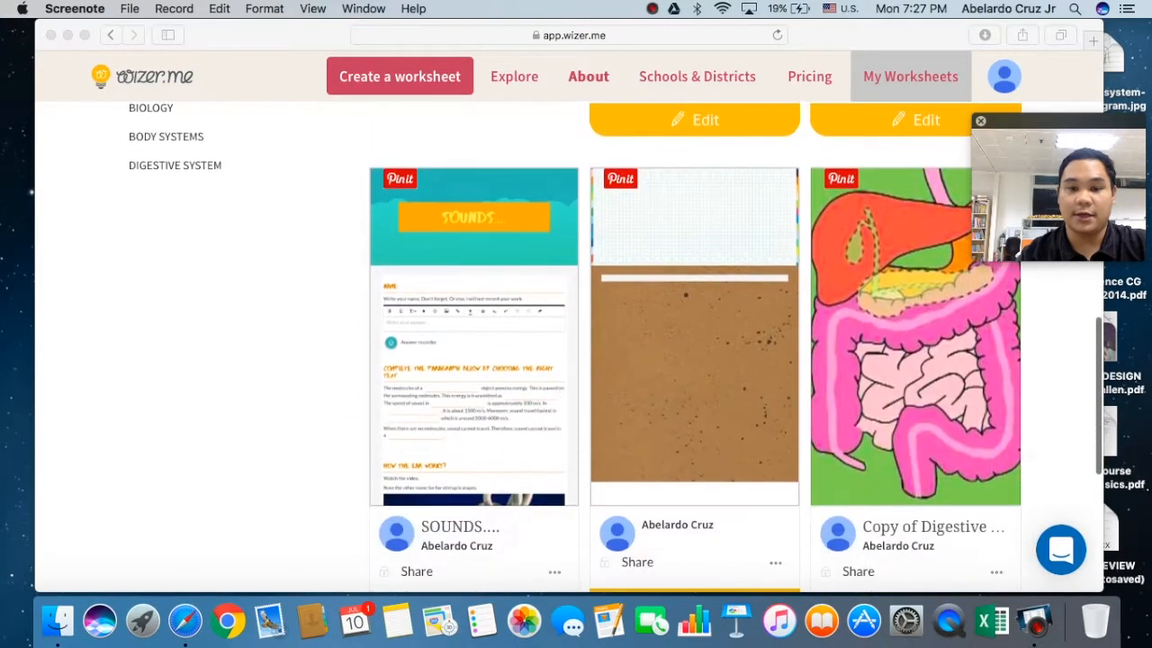
pyautogui.scroll(5, 615, 347)
pyautogui.scroll(7, 615, 347)
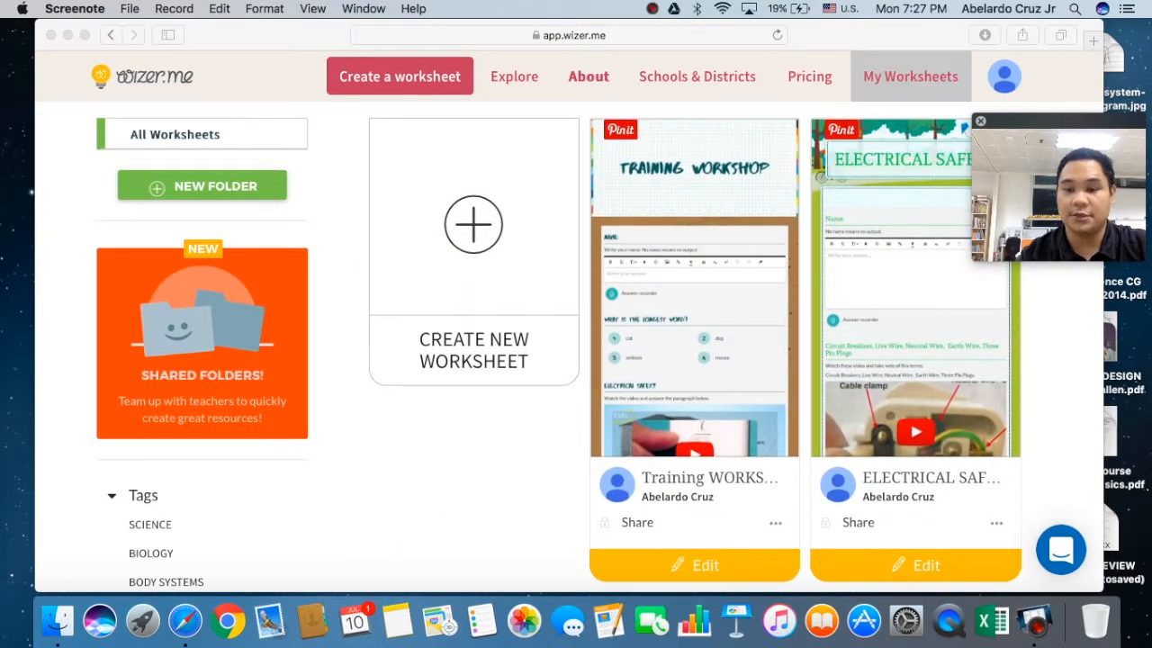
# Step: Open the Electrical Safety worksheet for editing
pyautogui.click(913, 569)
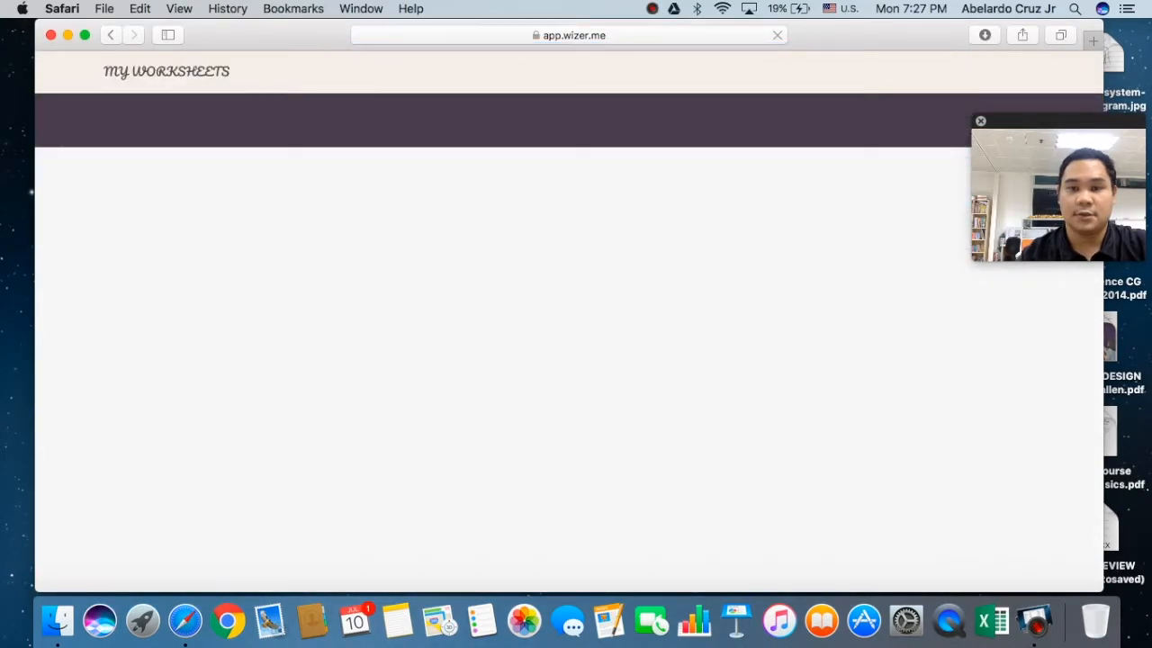
pyautogui.moveTo(1058, 122); pyautogui.dragTo(1082, 28)
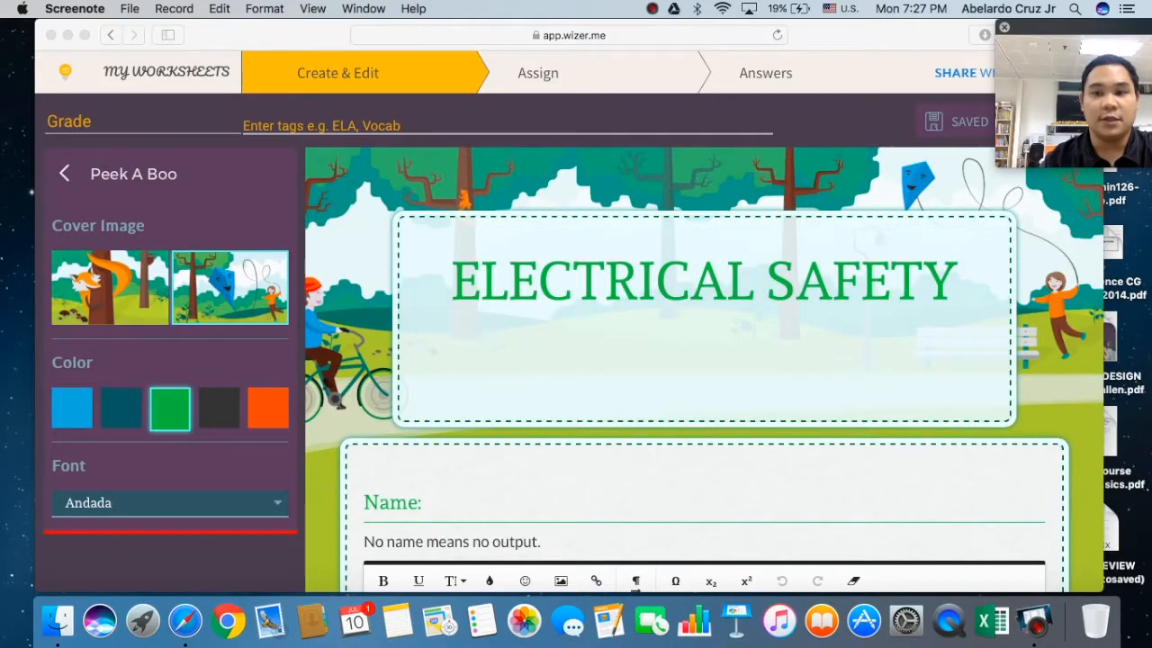
pyautogui.moveTo(1081, 27); pyautogui.dragTo(1080, 164)
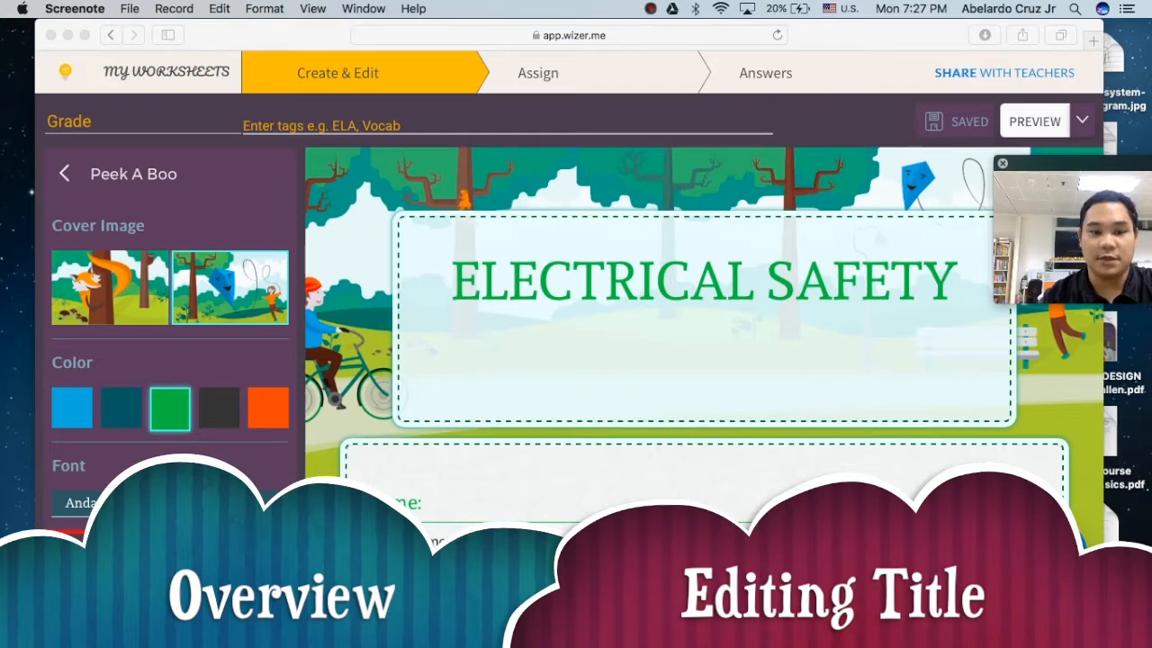
# Step: Change the worksheet's cover image to the forest scene with the fox and its theme color to orange
pyautogui.click(72, 408)
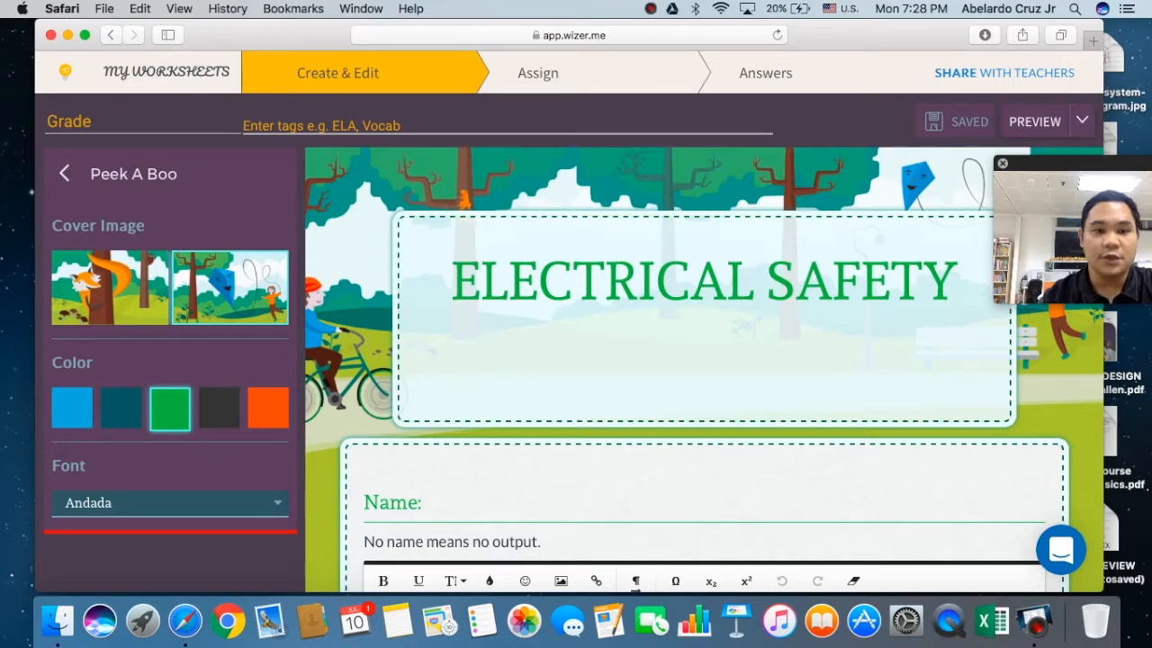
pyautogui.click(110, 288)
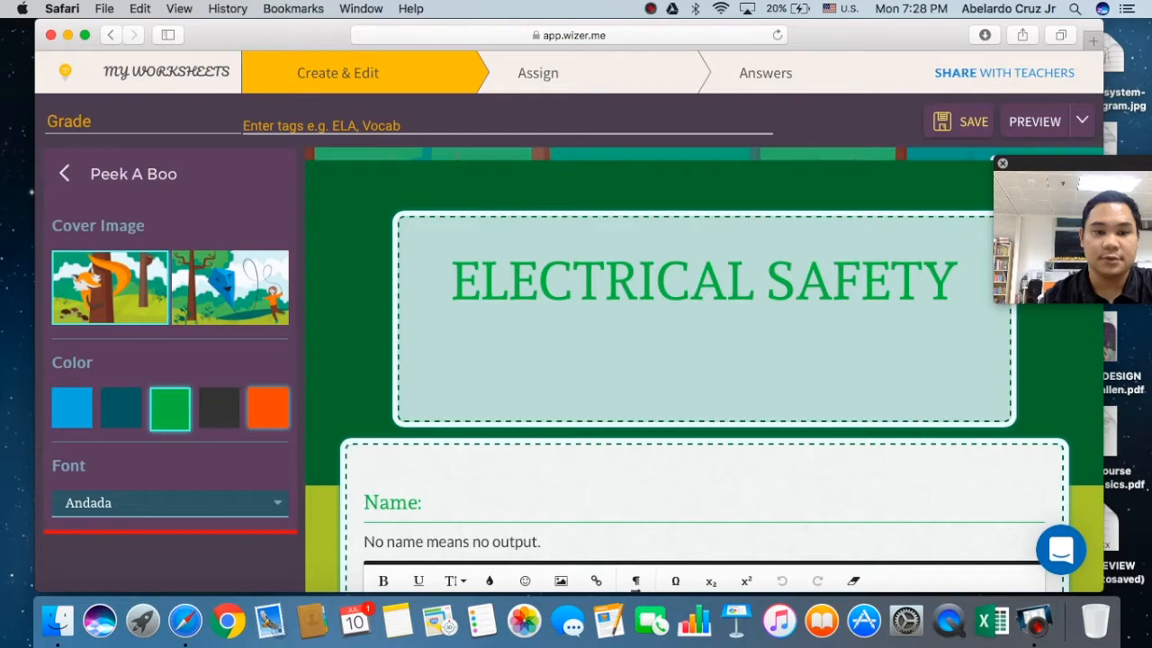
pyautogui.click(268, 407)
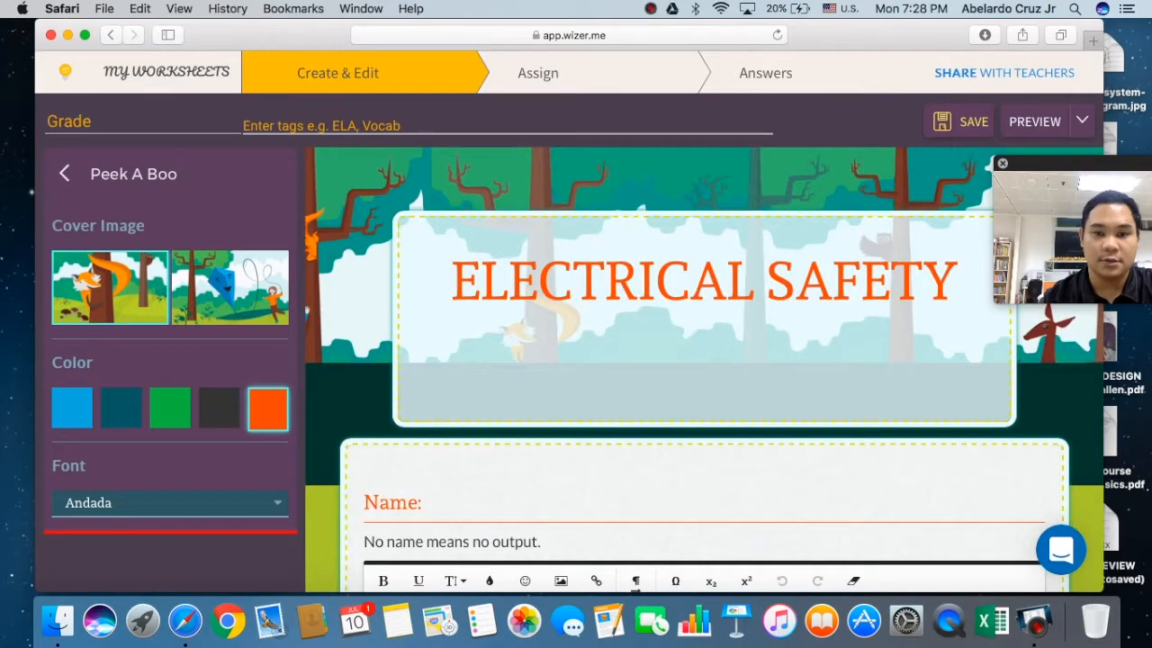
# Step: Set the worksheet's theme font to Lobster and review the restyled title and questions
pyautogui.scroll(-2, 238, 519)
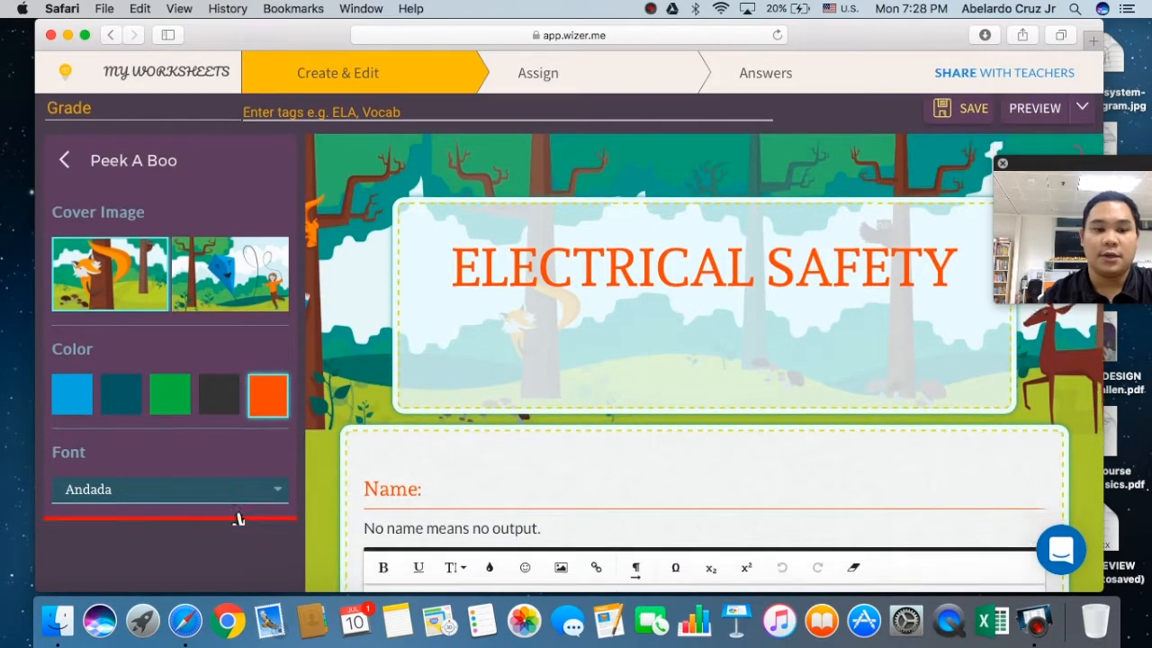
pyautogui.click(248, 421)
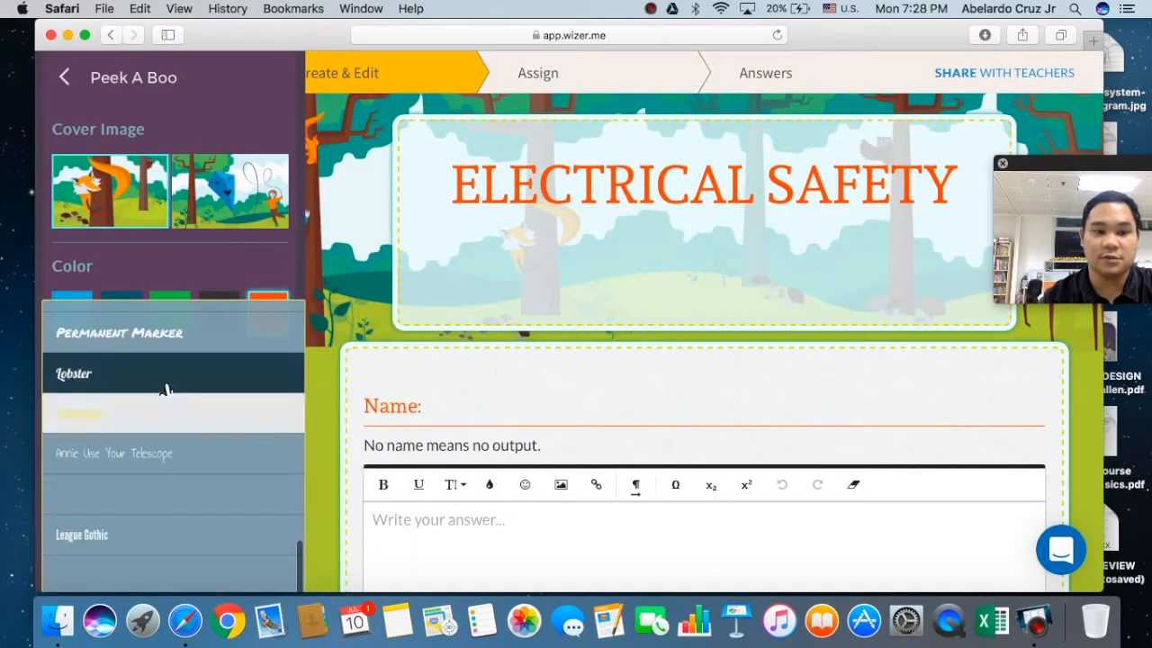
pyautogui.click(166, 387)
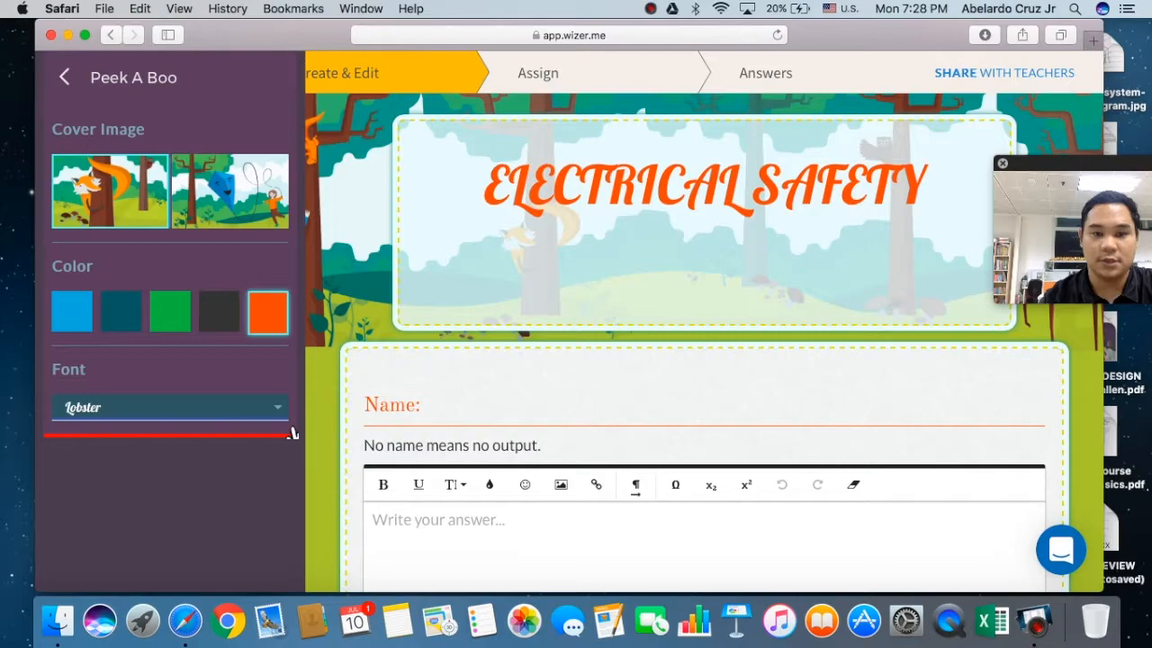
pyautogui.scroll(-5, 511, 427)
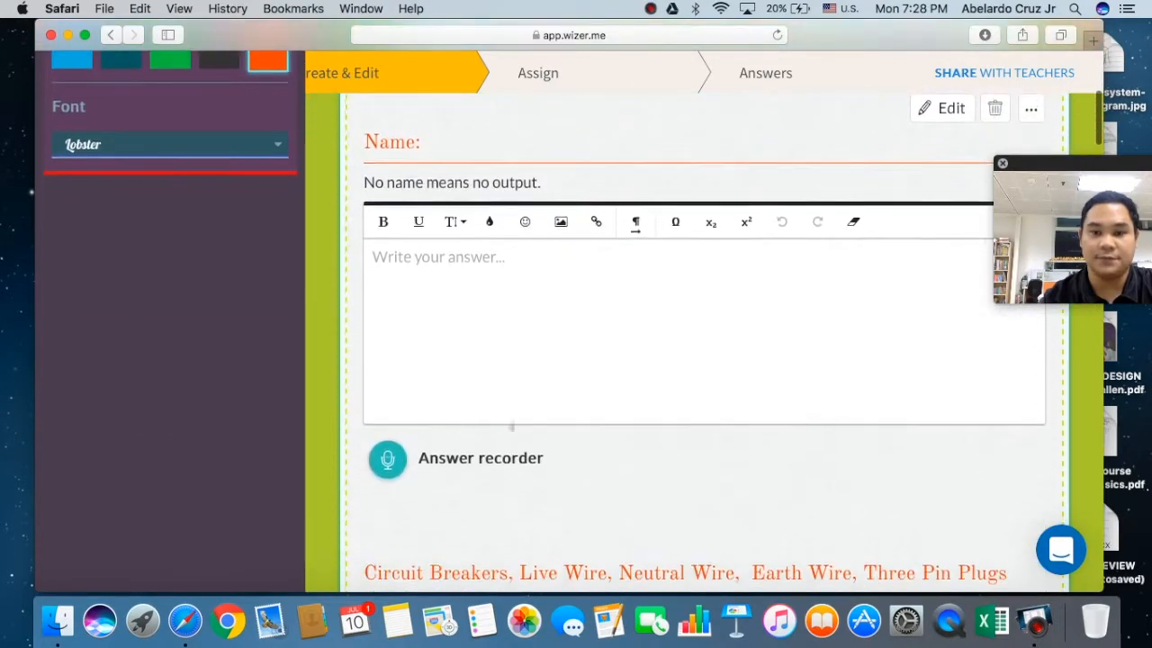
pyautogui.scroll(6, 511, 427)
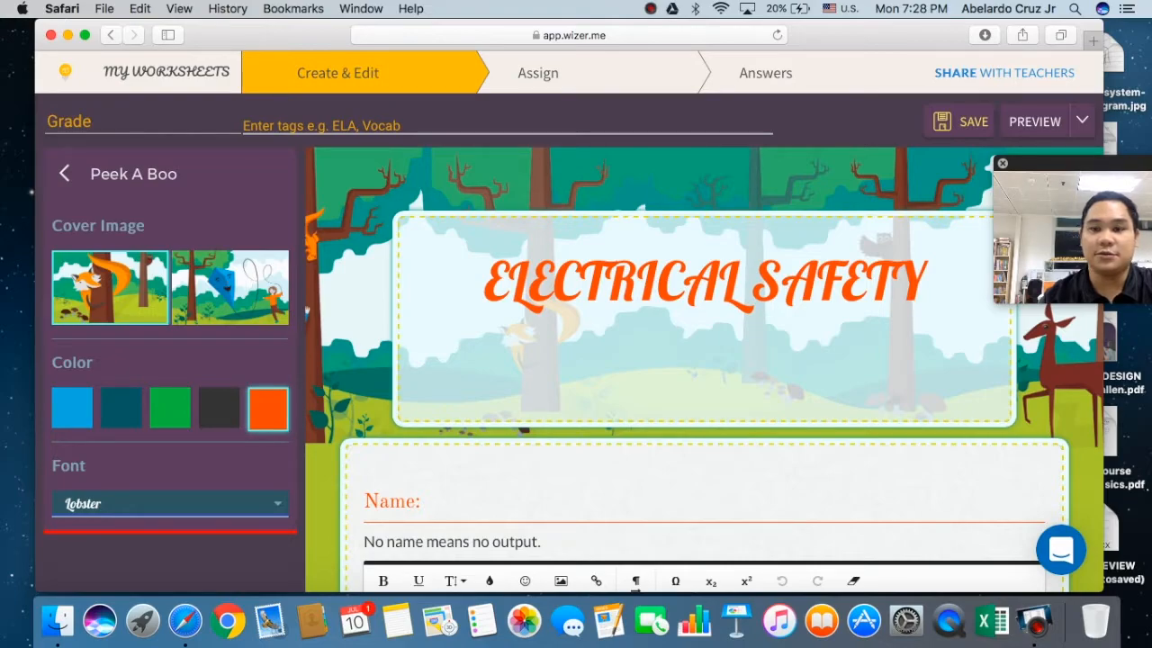
# Step: Preview the Electrical Safety worksheet as a student and look over its title, the Name question and the first video section
pyautogui.click(1036, 135)
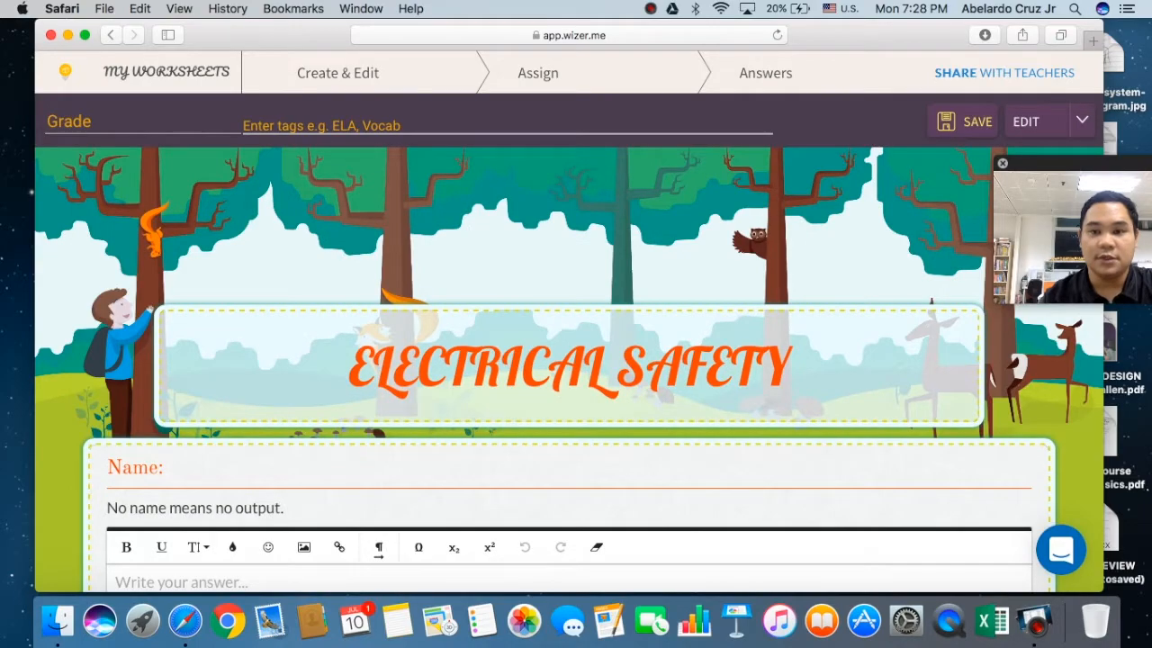
pyautogui.scroll(-1, 569, 360)
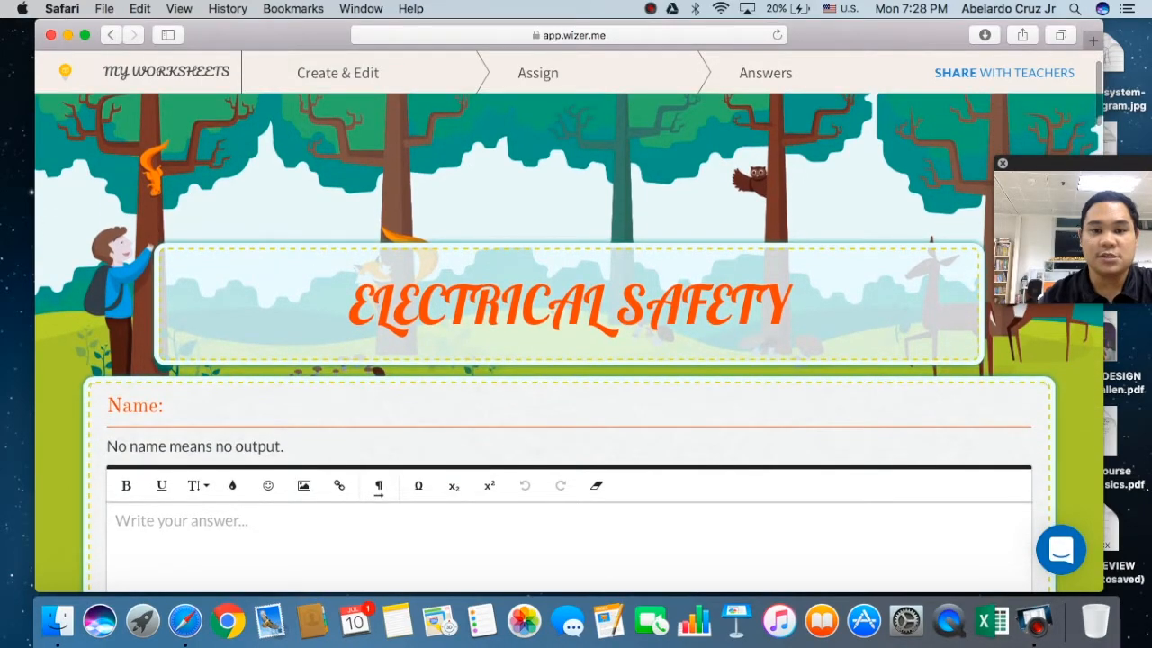
pyautogui.scroll(1, 568, 342)
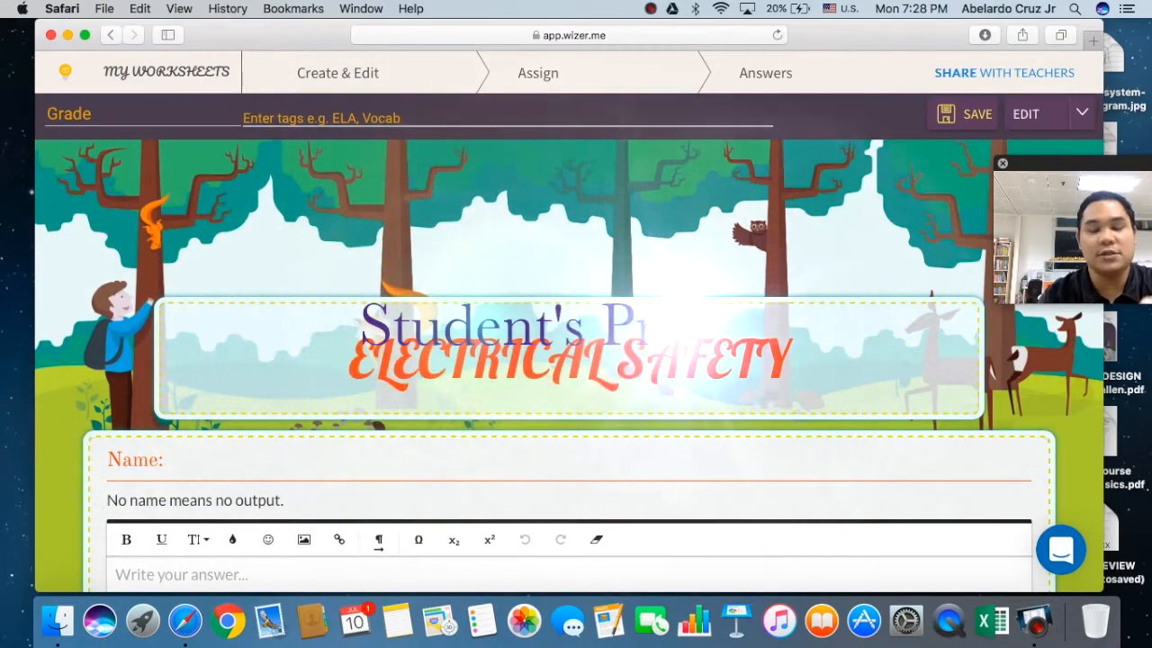
pyautogui.scroll(-6, 569, 342)
pyautogui.scroll(1, 569, 342)
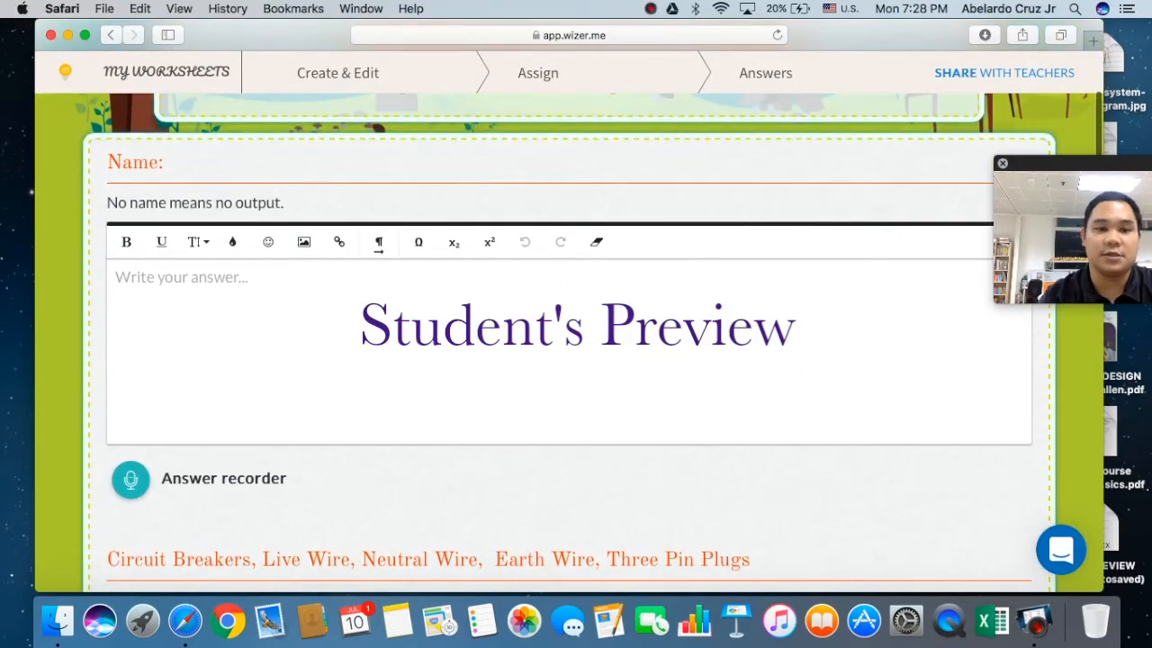
pyautogui.scroll(-3, 271, 328)
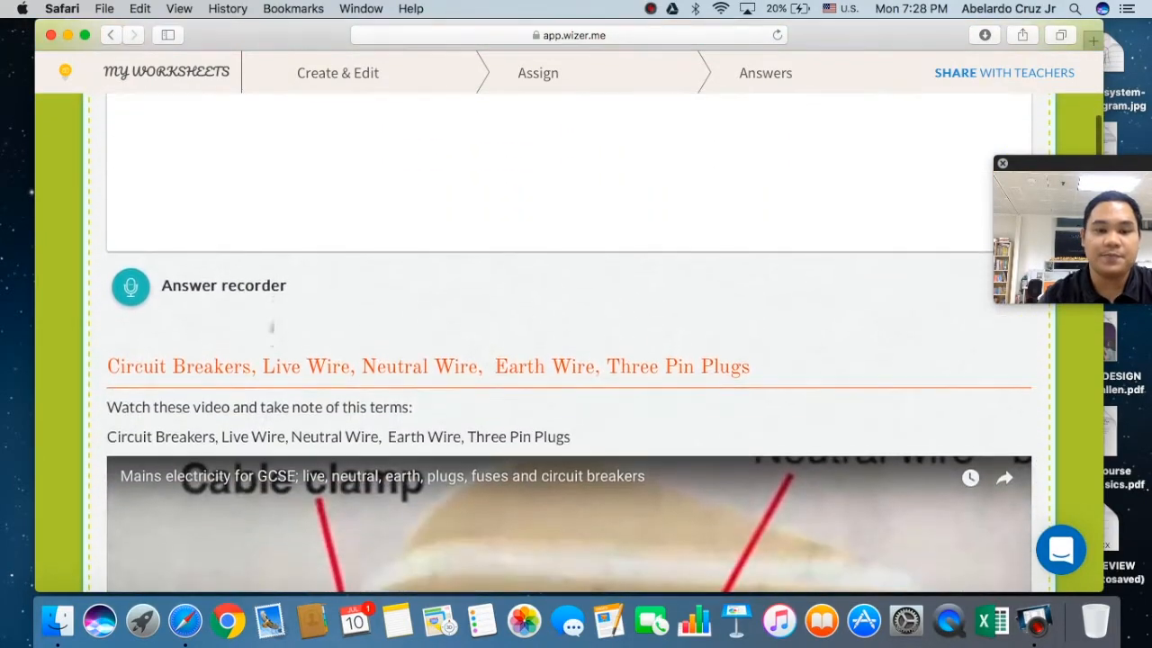
pyautogui.scroll(5, 272, 329)
pyautogui.scroll(-8, 272, 328)
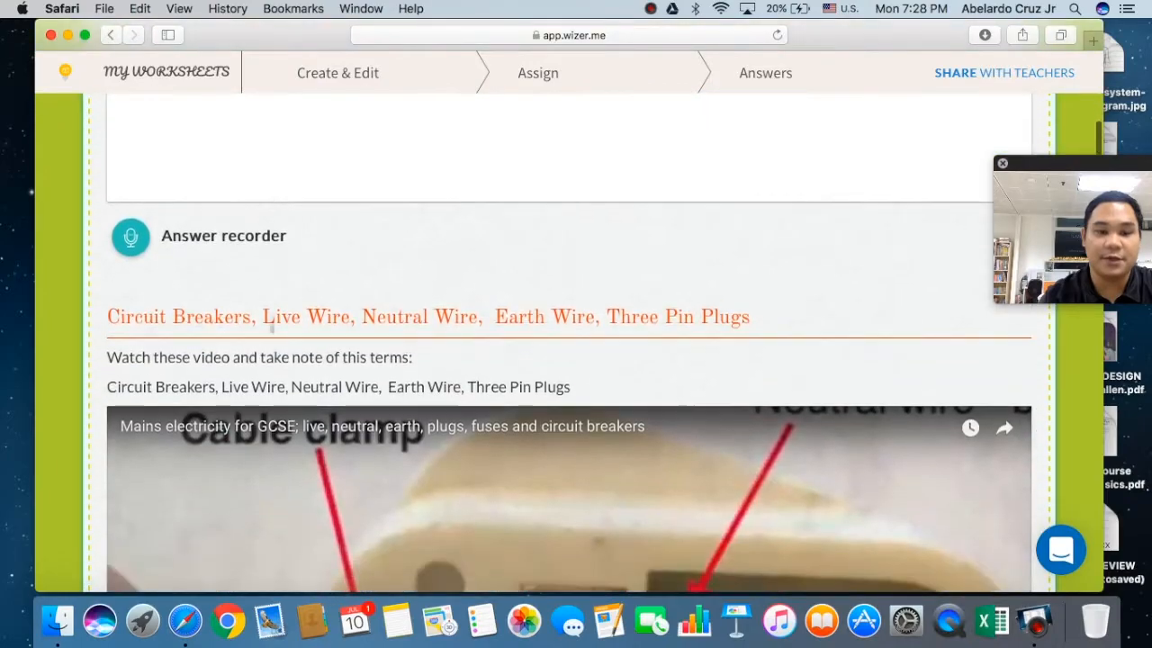
pyautogui.scroll(-1, 561, 289)
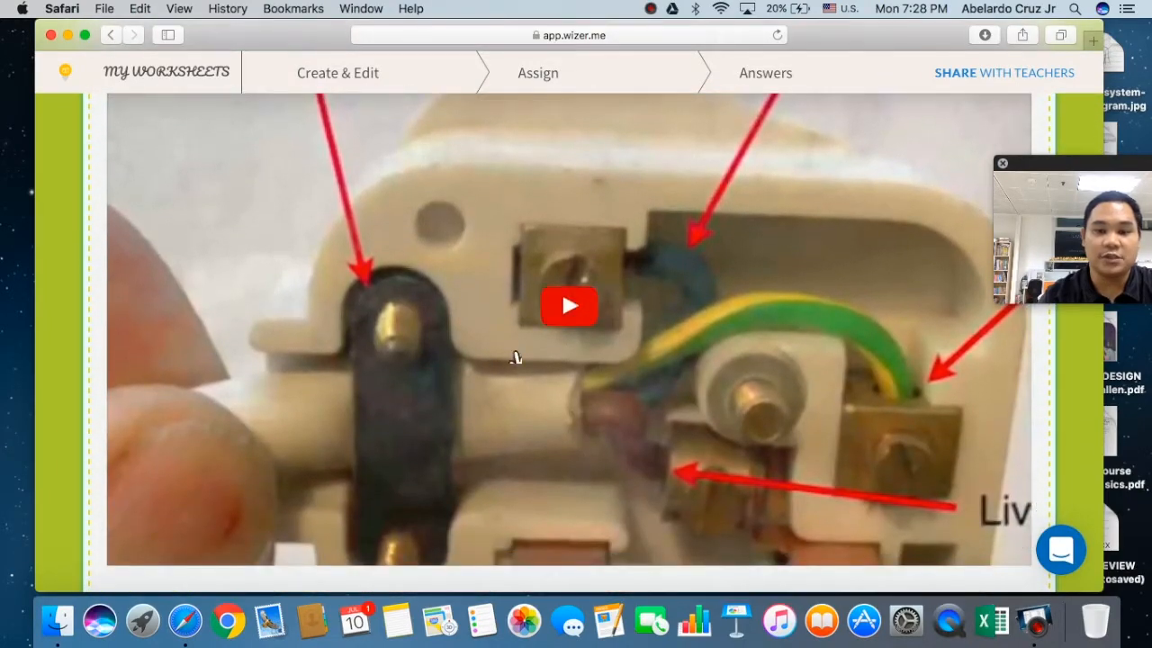
# Step: Play the embedded mains electricity video briefly and pause it
pyautogui.click(568, 305)
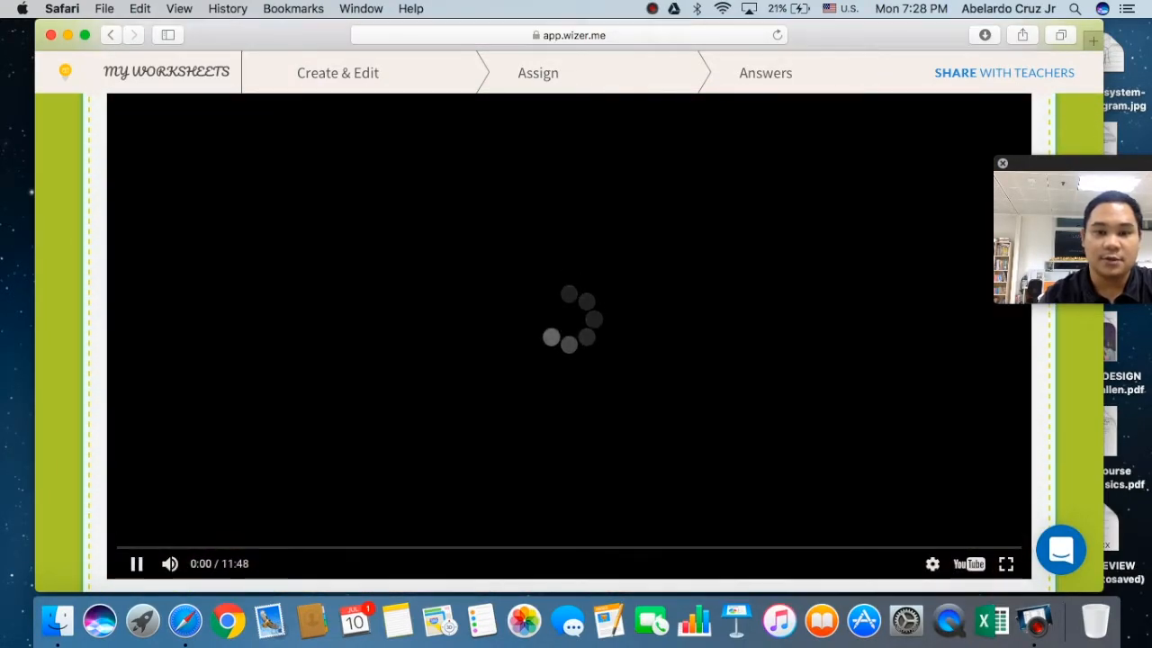
pyautogui.scroll(-4, 135, 332)
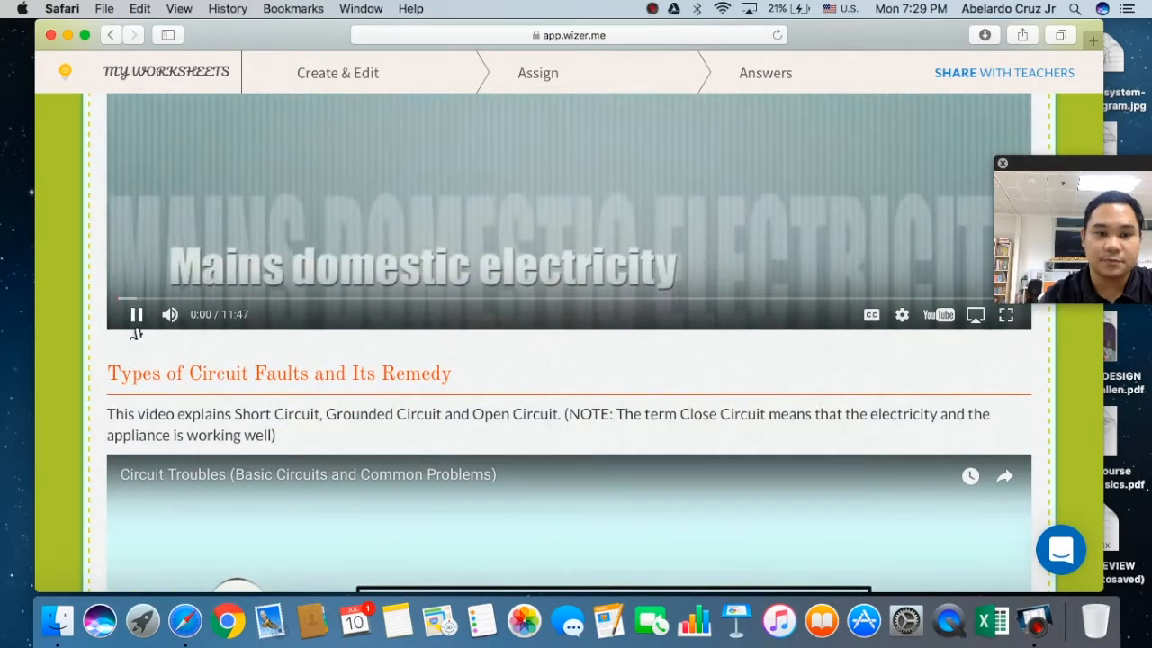
pyautogui.click(136, 317)
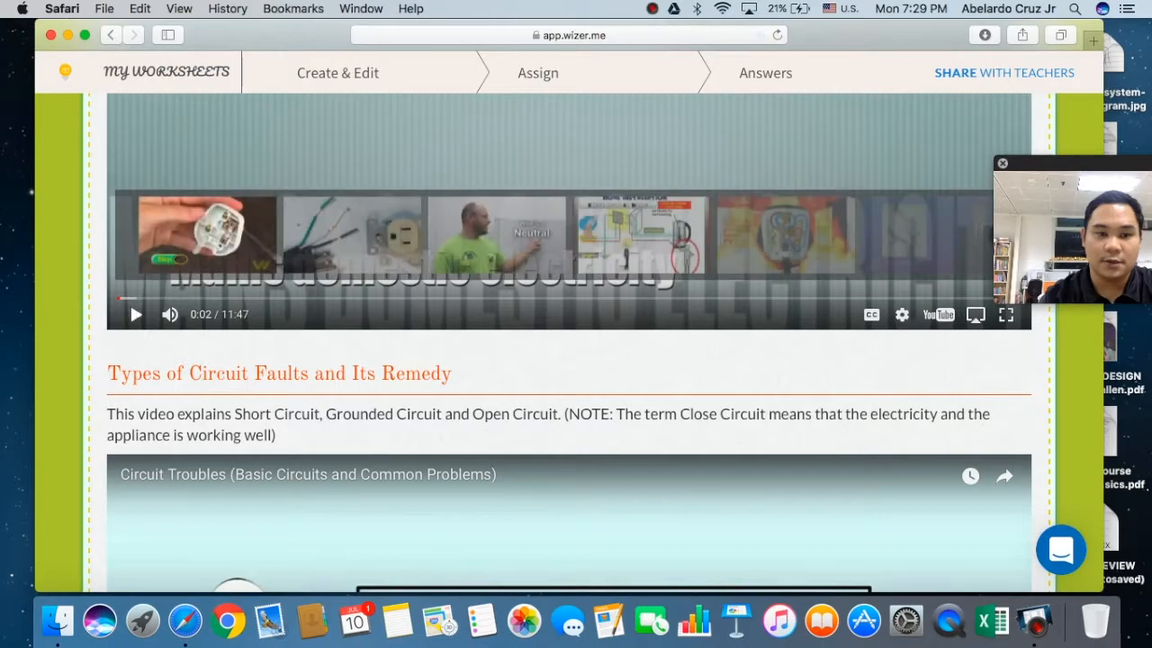
# Step: Fill the first three blanks of the Dangers of electricity question with 50mA, touched and large current
pyautogui.scroll(-5, 140, 330)
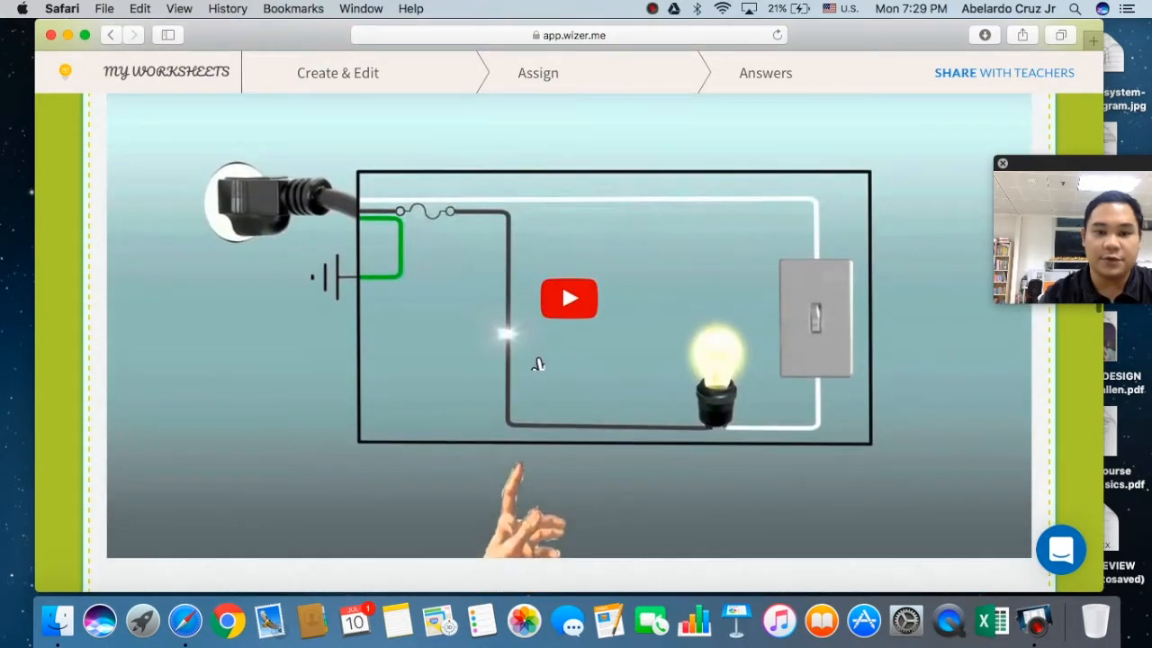
pyautogui.scroll(-6, 537, 364)
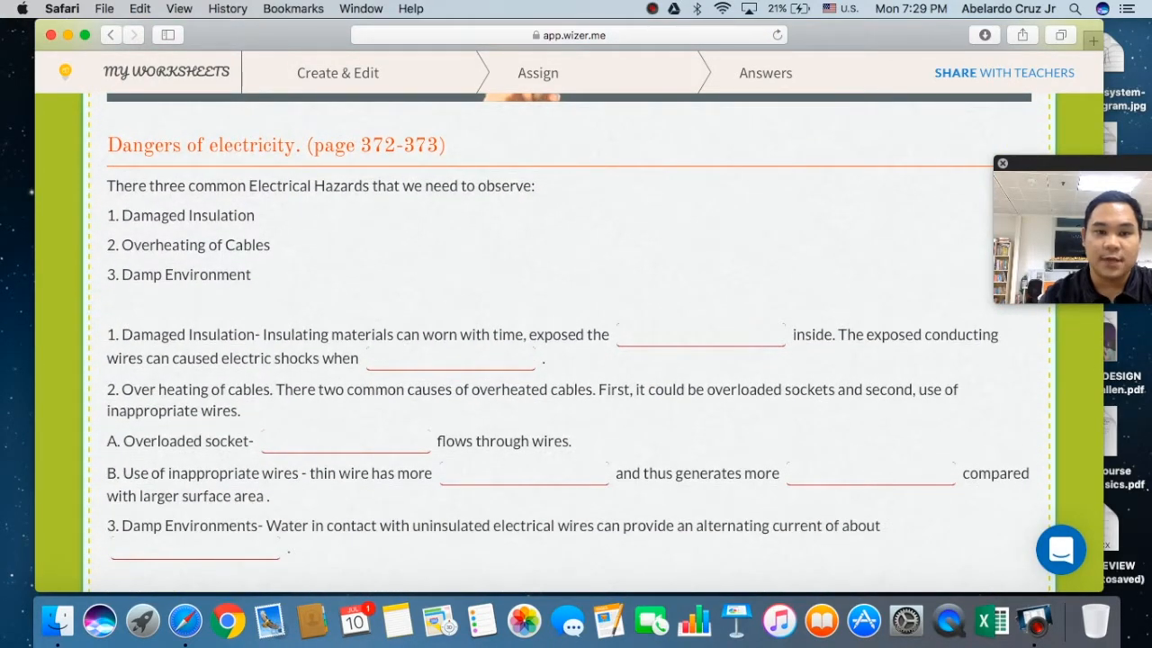
pyautogui.click(657, 339)
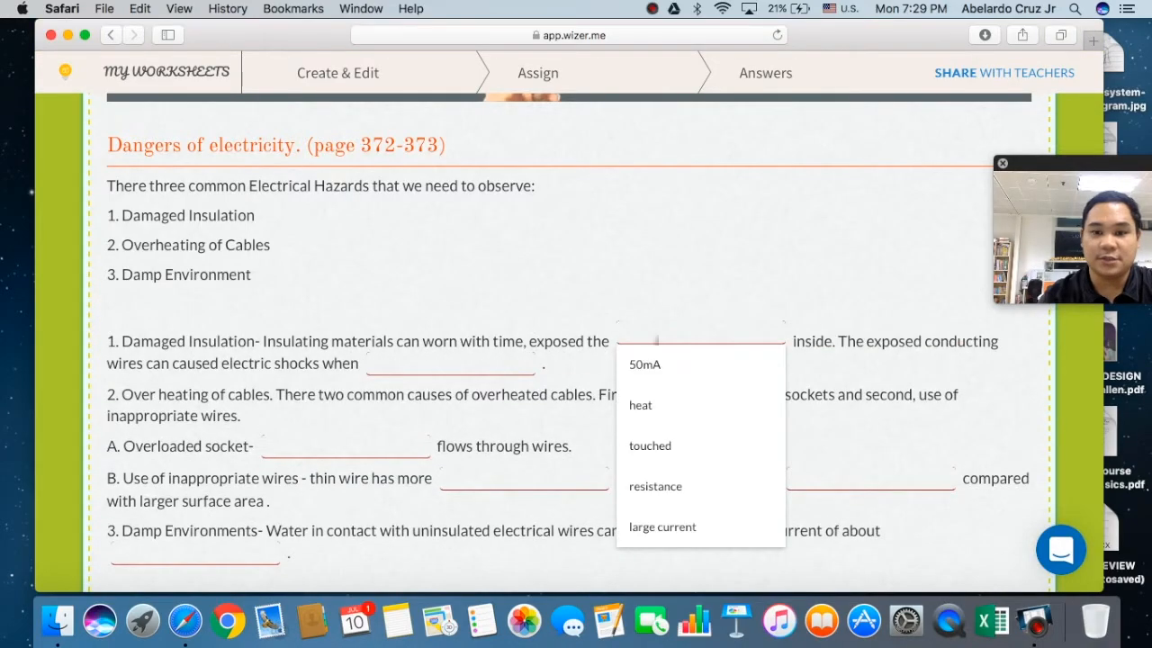
pyautogui.click(659, 378)
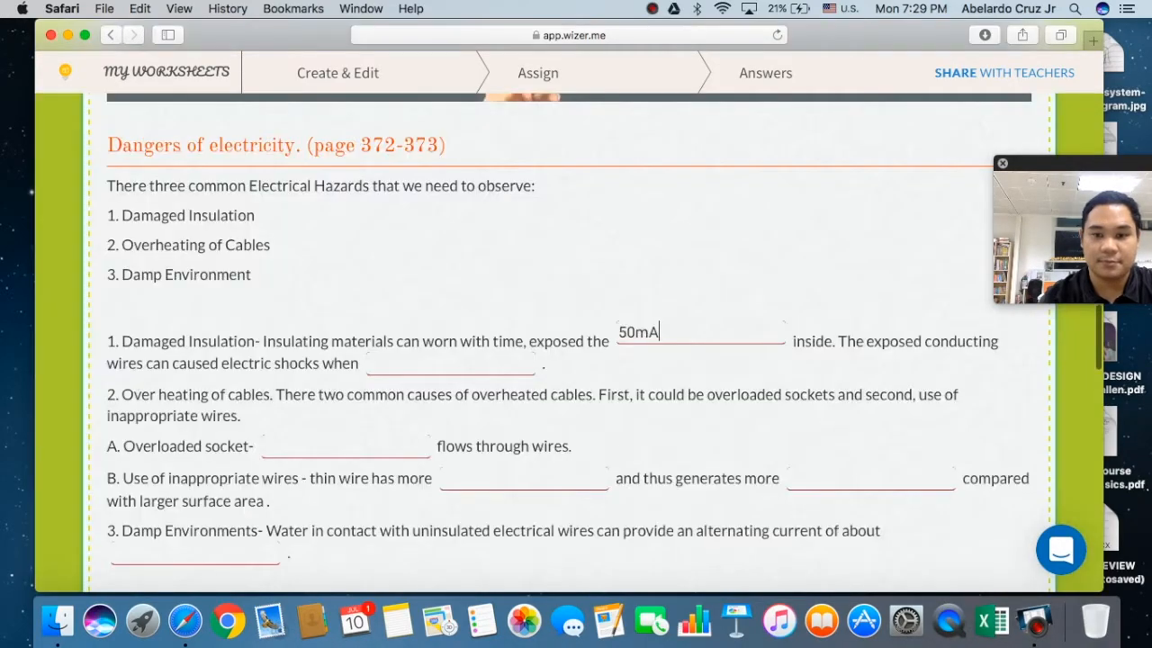
pyautogui.click(450, 360)
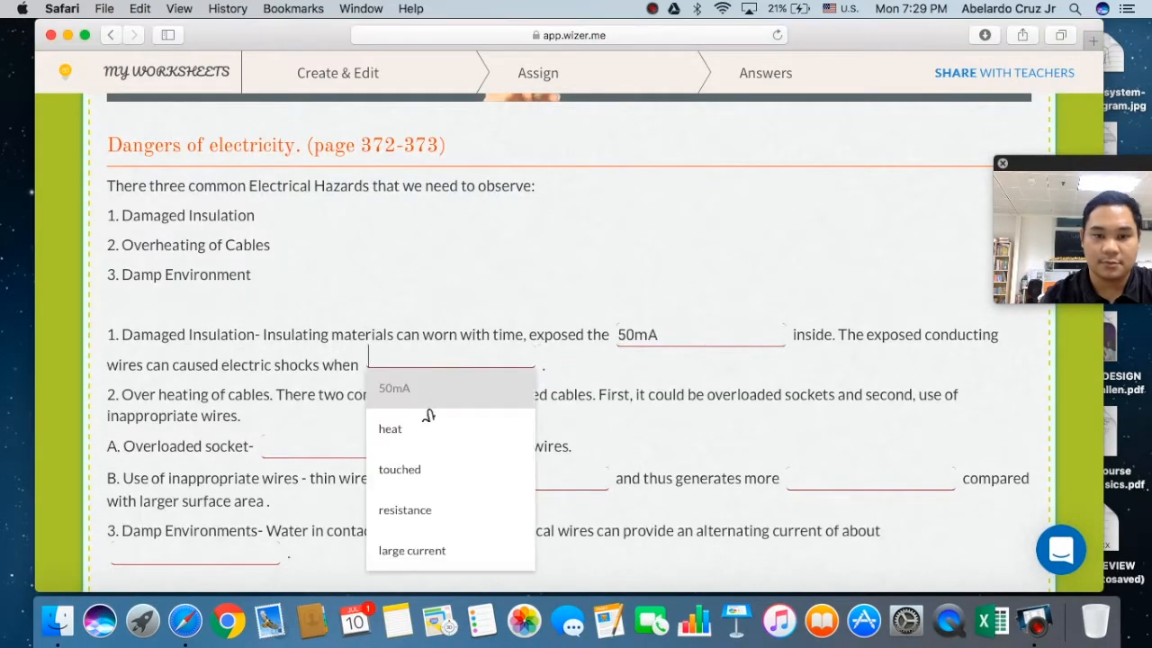
pyautogui.click(424, 474)
pyautogui.click(360, 450)
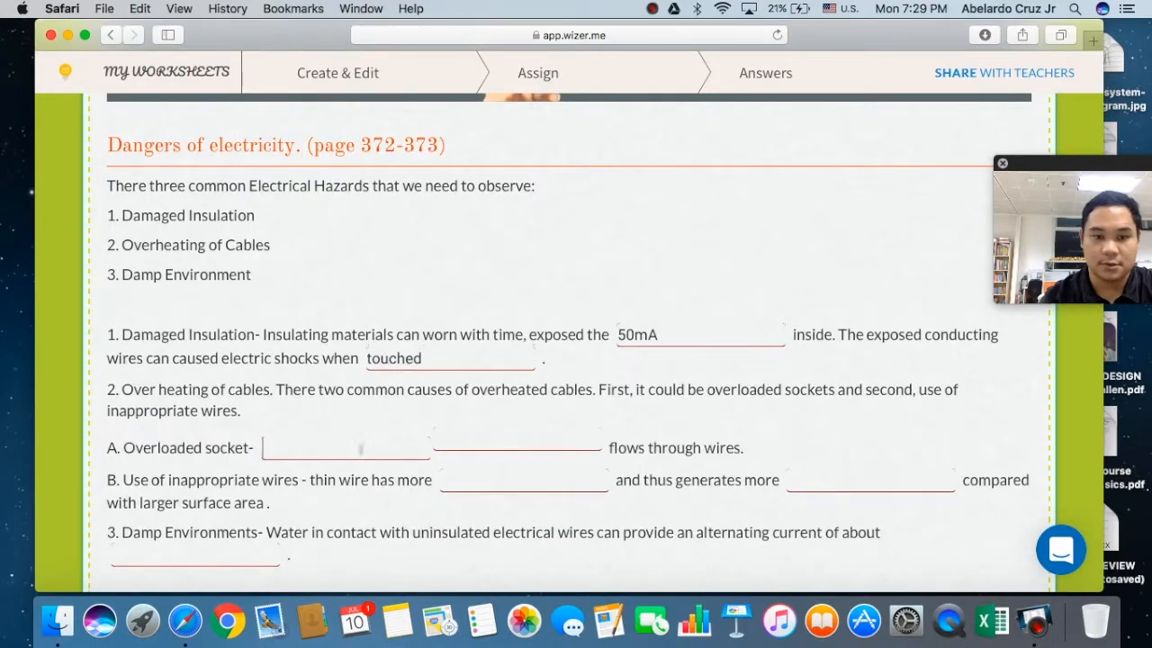
pyautogui.click(477, 407)
# Step: Label the green-and-yellow wire's dot in the three-pin plug picture as "live"
pyautogui.scroll(-10, 623, 183)
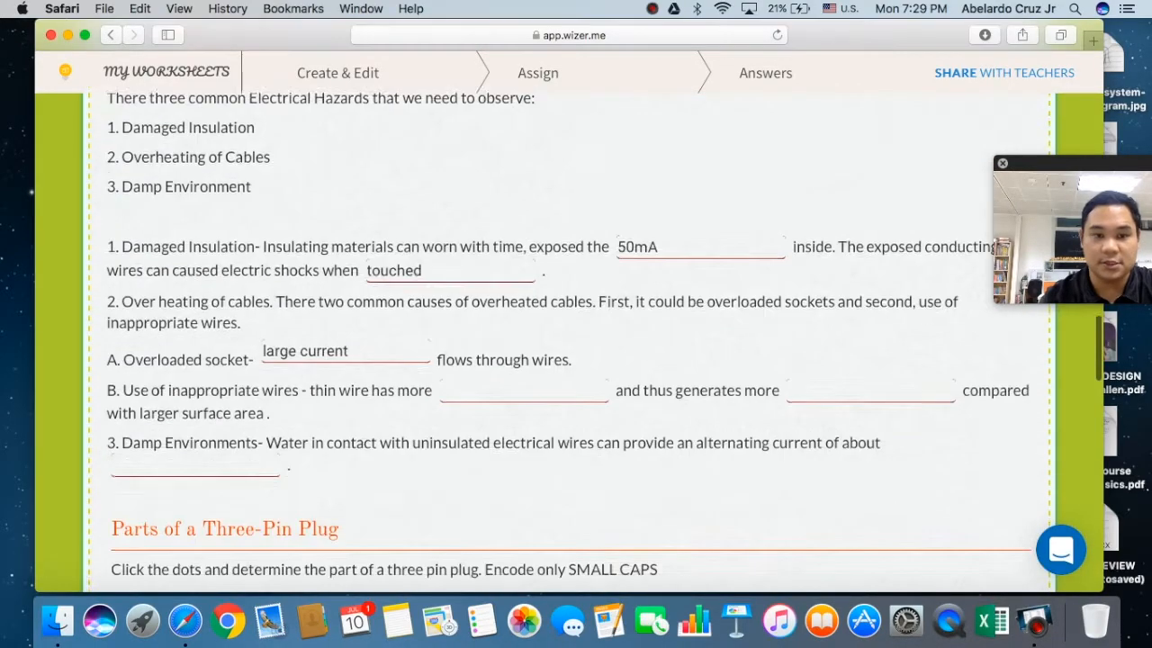
pyautogui.scroll(1, 568, 342)
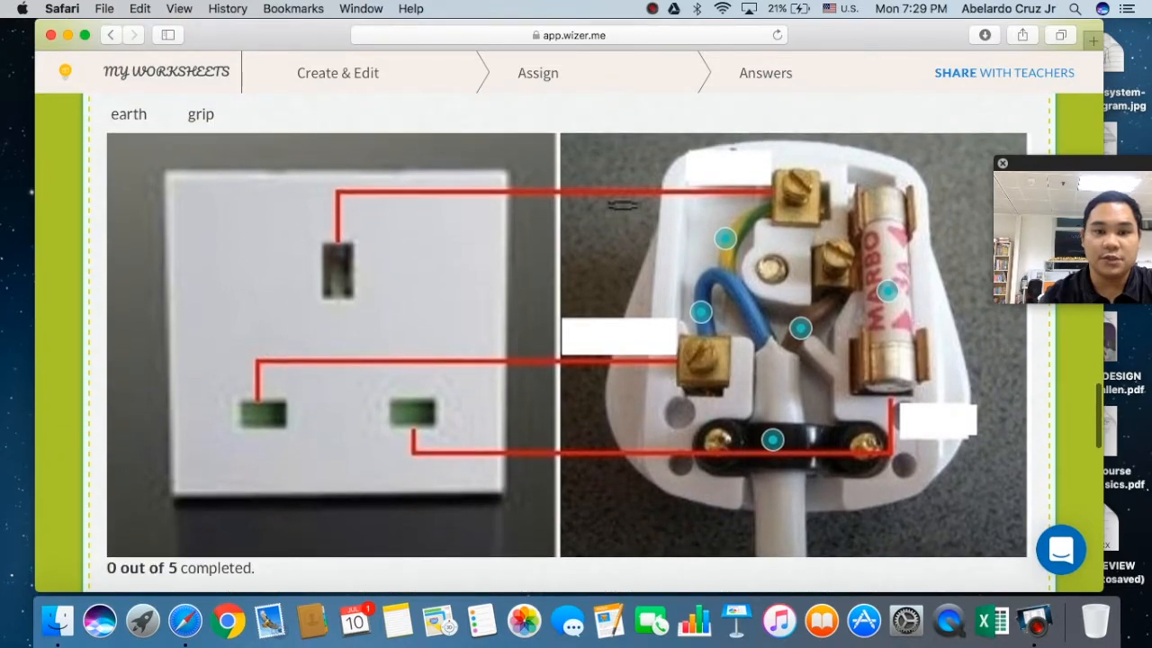
pyautogui.scroll(2, 569, 342)
pyautogui.scroll(3, 569, 341)
pyautogui.scroll(-2, 569, 342)
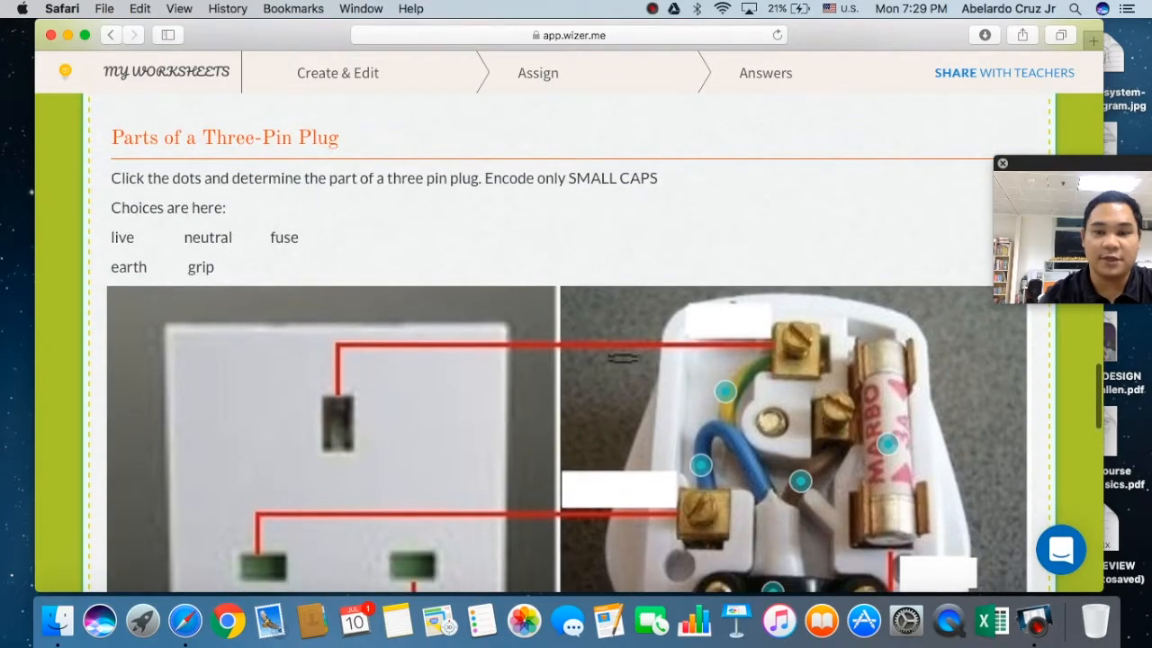
pyautogui.scroll(-1, 732, 345)
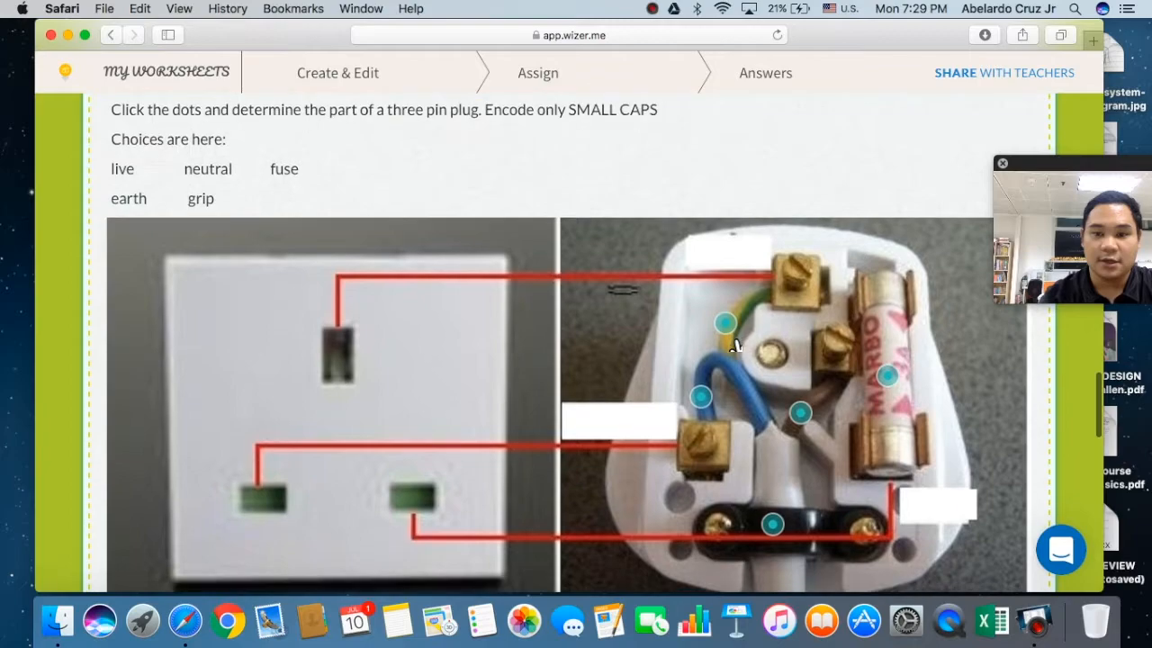
pyautogui.click(731, 334)
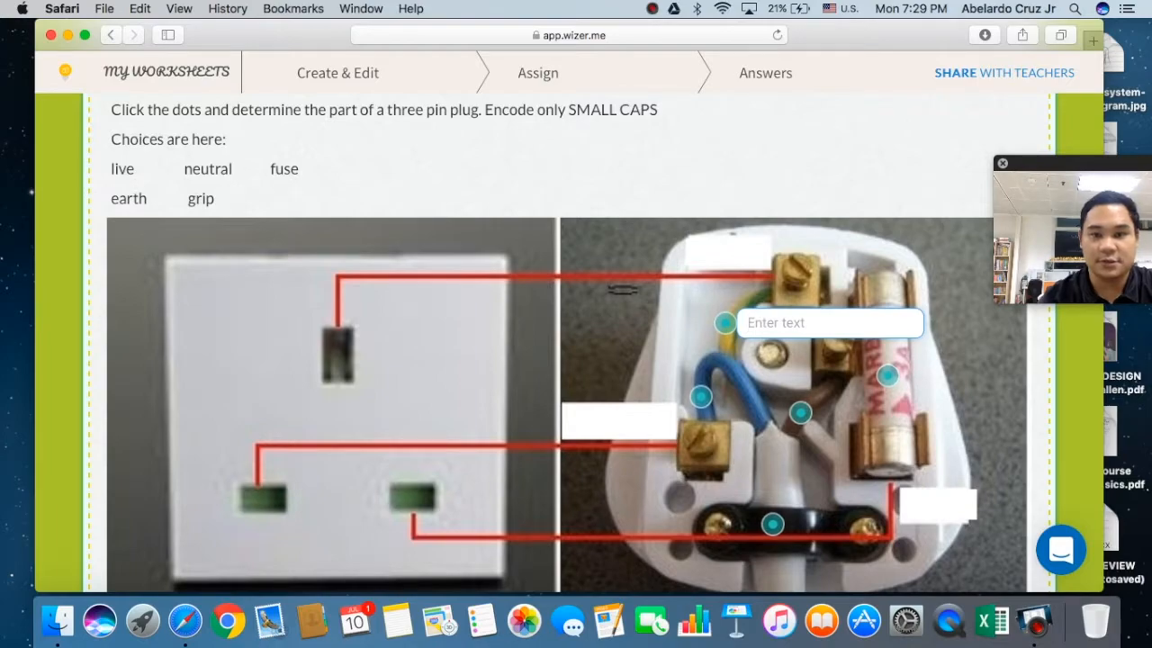
pyautogui.press('Return')
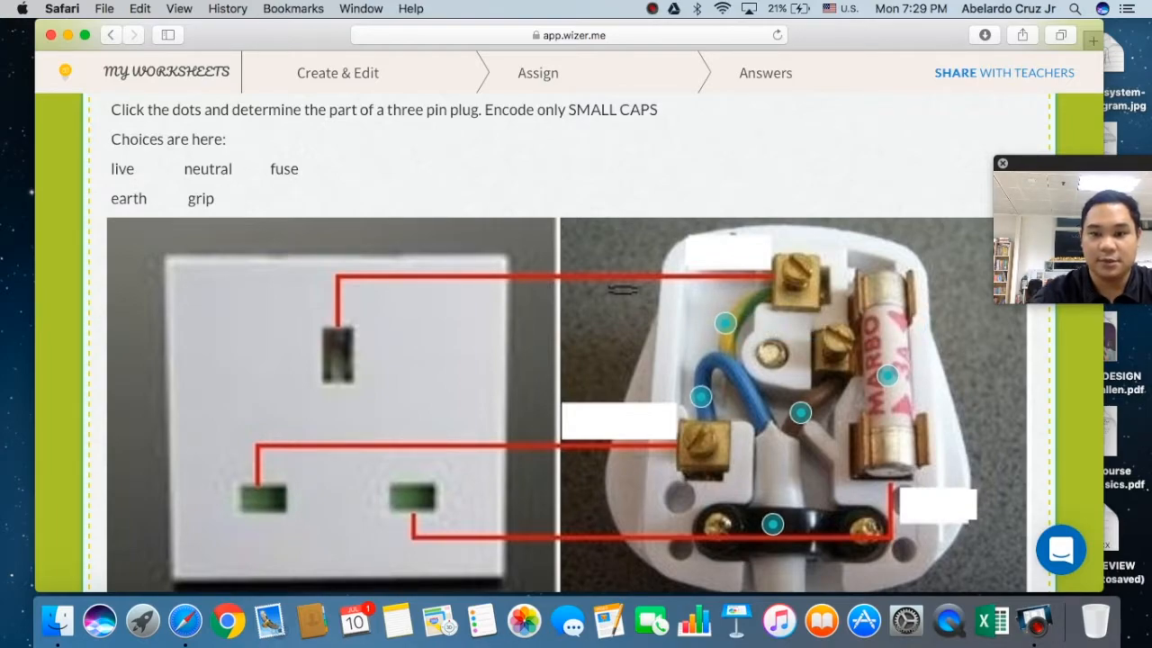
pyautogui.click(733, 333)
pyautogui.write('live')
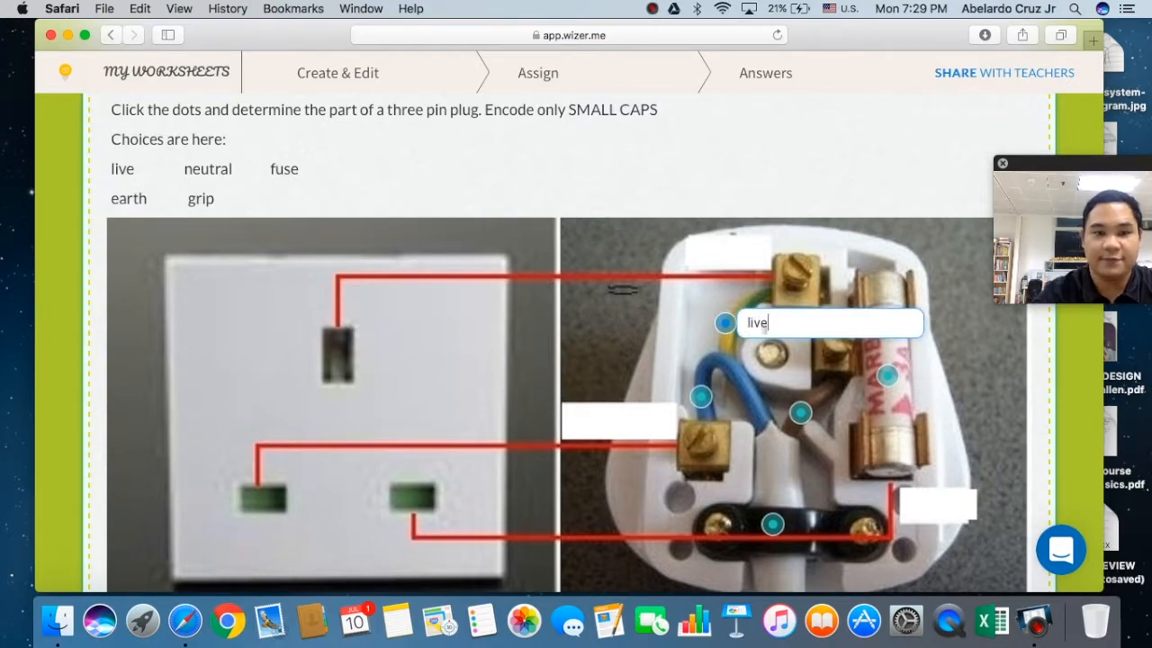
# Step: Label the blue wire's dot in the three-pin plug picture as "neutral"
pyautogui.click(713, 407)
pyautogui.write('neutrak')
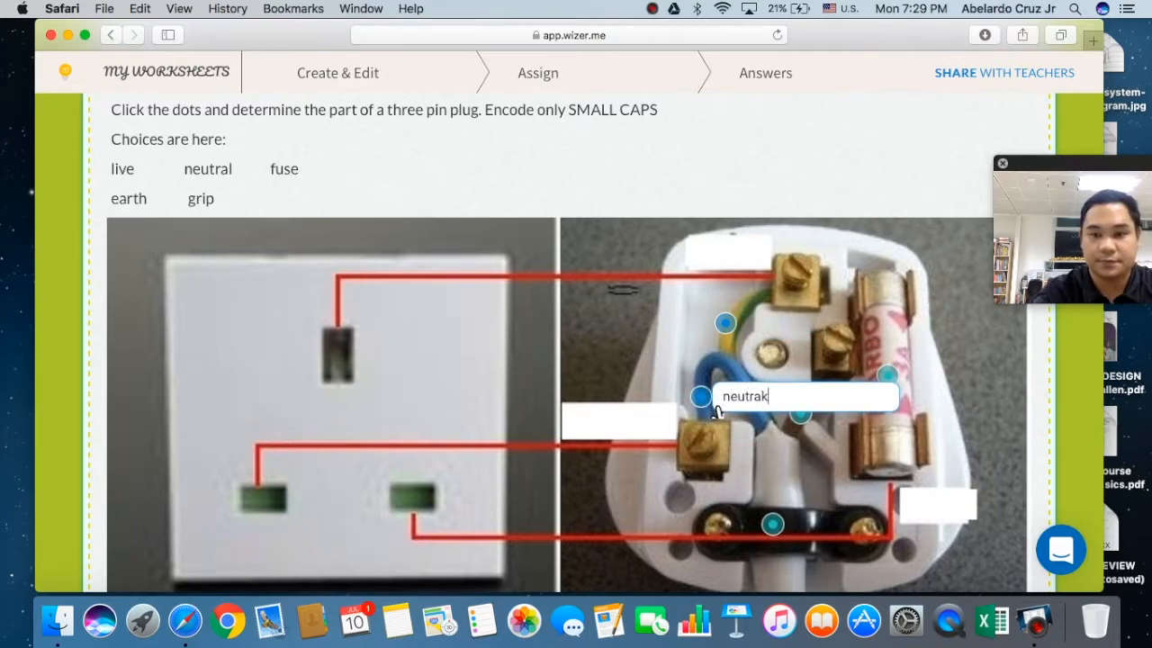
pyautogui.scroll(-2, 717, 409)
pyautogui.write('\\')
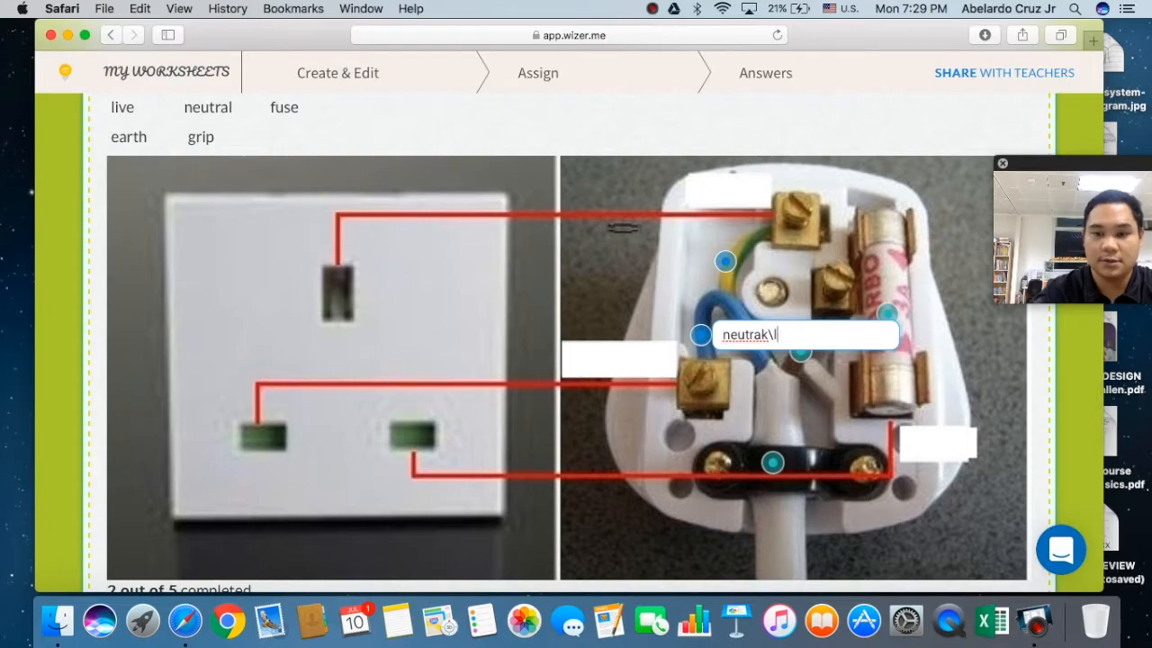
pyautogui.press('BackSpace')
pyautogui.press('BackSpace')
pyautogui.write('l')
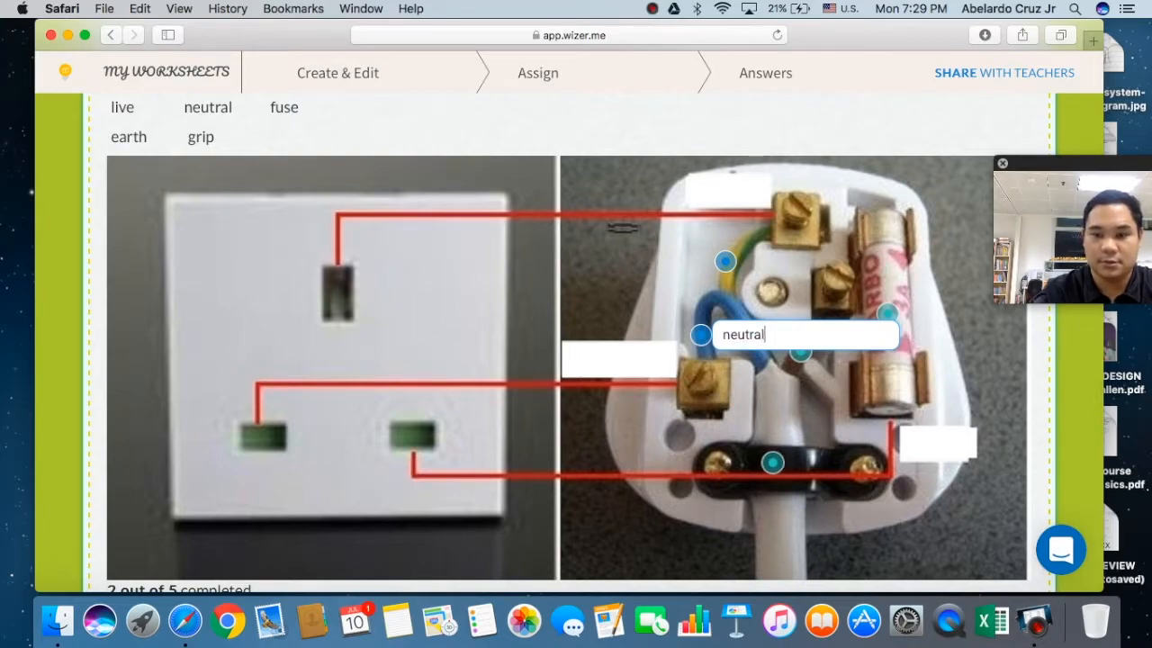
pyautogui.scroll(-4, 566, 342)
pyautogui.press('Return')
# Step: Open the text entry for the brown wire's dot in the three-pin plug picture
pyautogui.scroll(2, 567, 342)
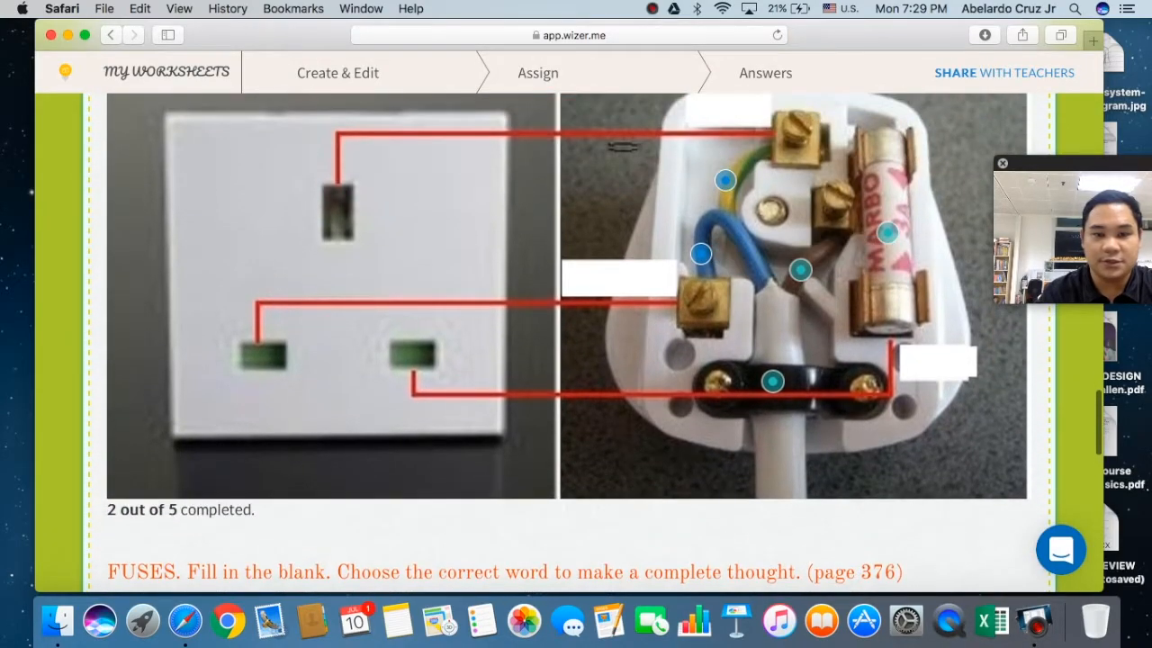
pyautogui.scroll(-1, 567, 342)
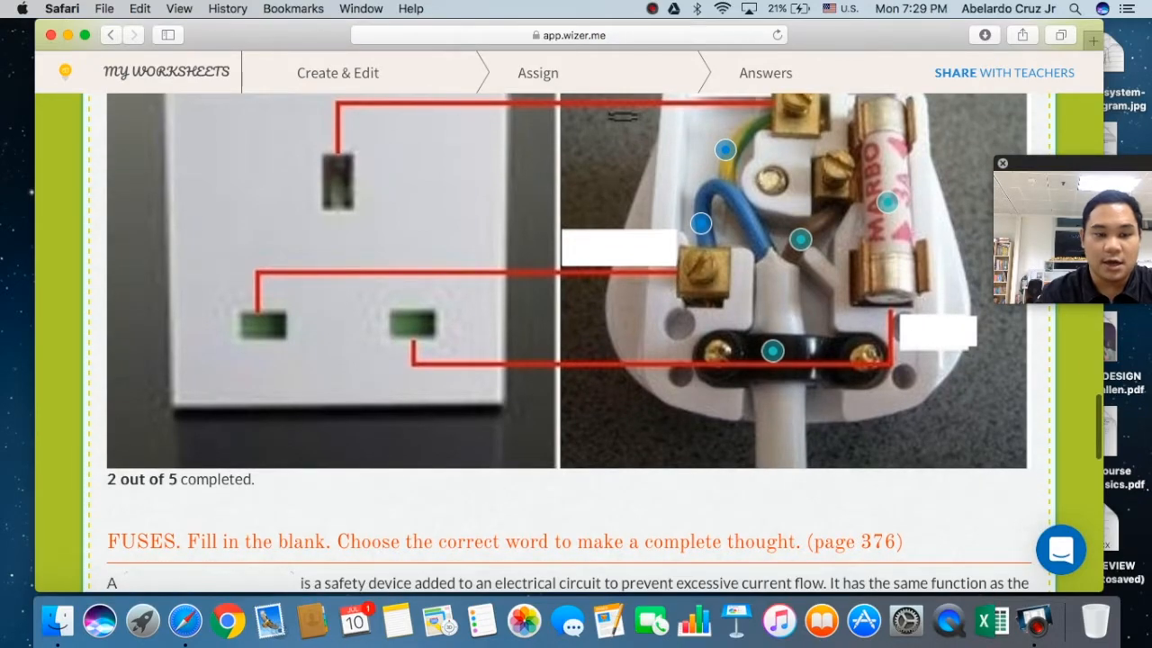
pyautogui.scroll(1, 567, 342)
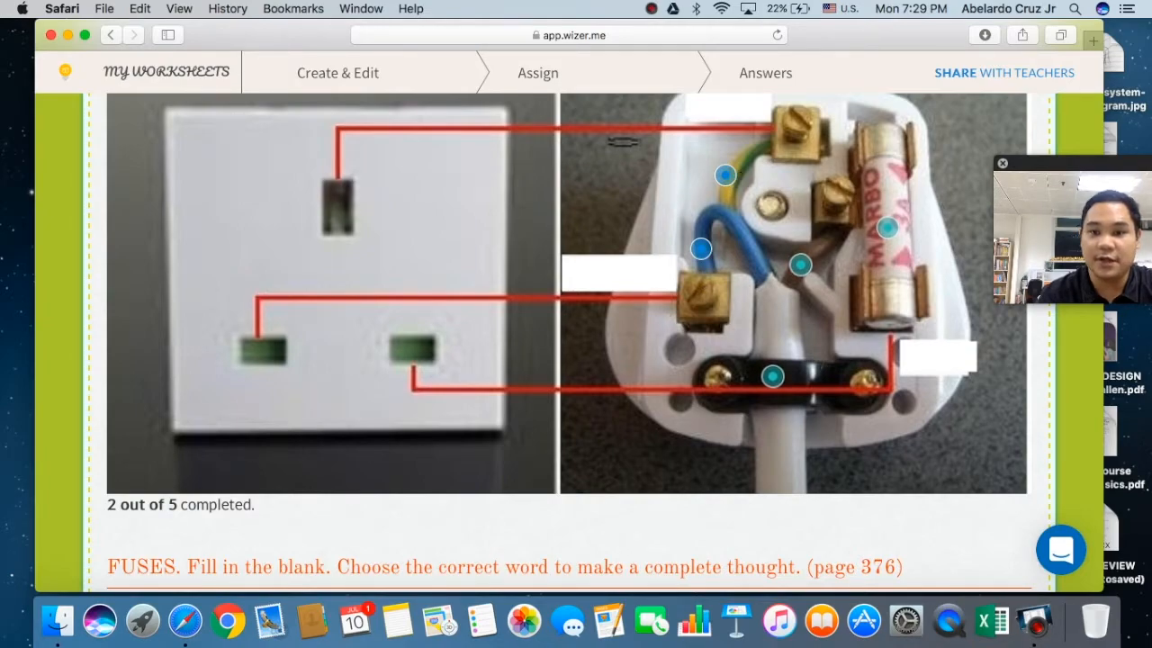
pyautogui.click(804, 272)
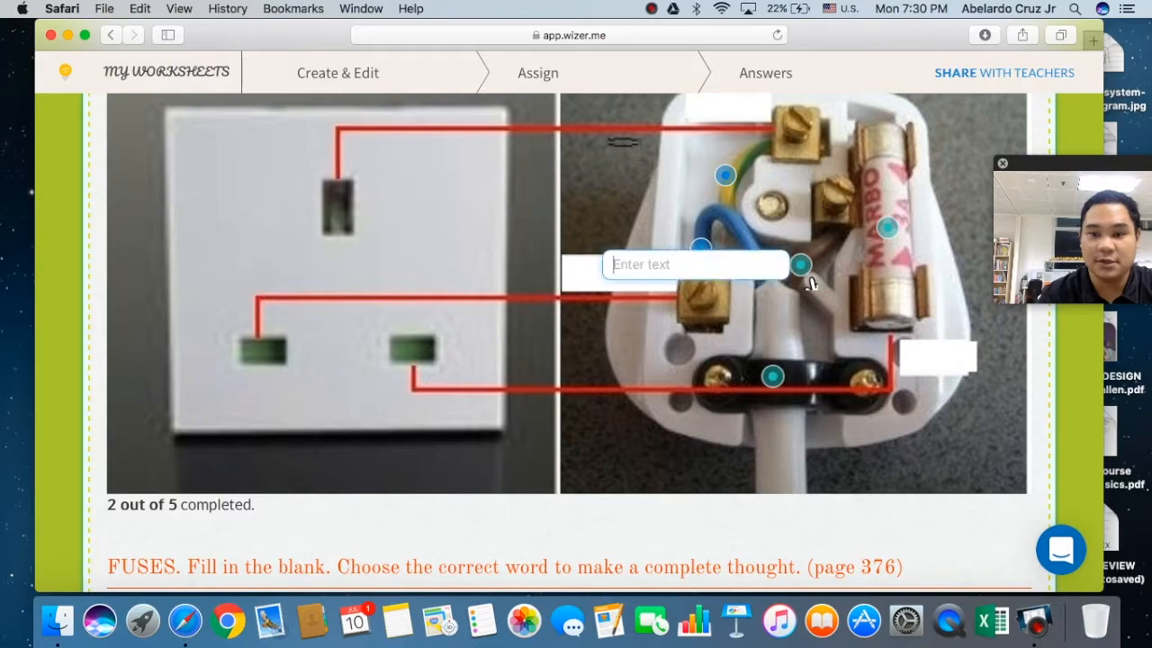
# Step: Fill the first two blanks of the FUSES question with "replace" and "fuse"
pyautogui.scroll(-7, 810, 284)
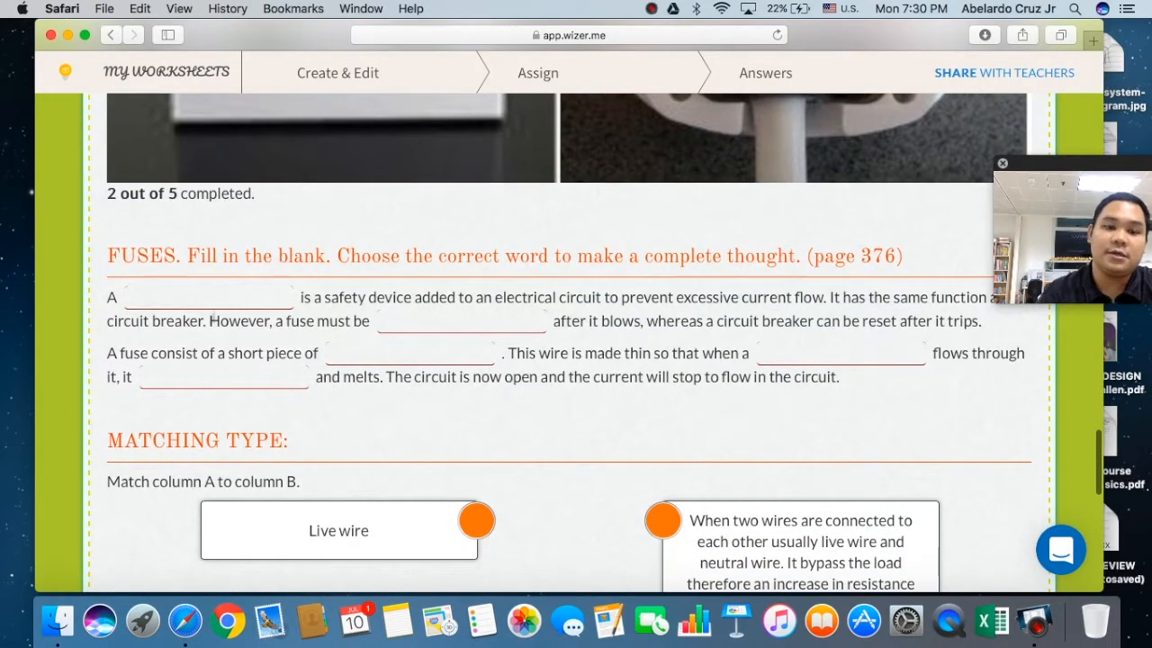
pyautogui.click(216, 306)
pyautogui.click(210, 403)
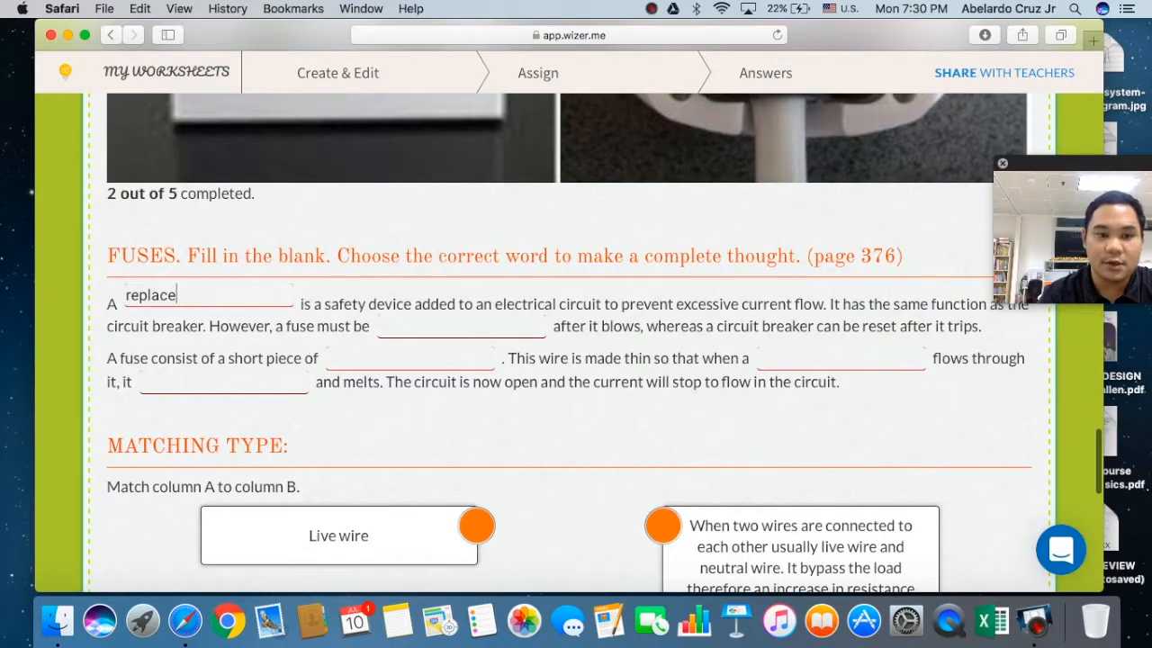
pyautogui.click(436, 328)
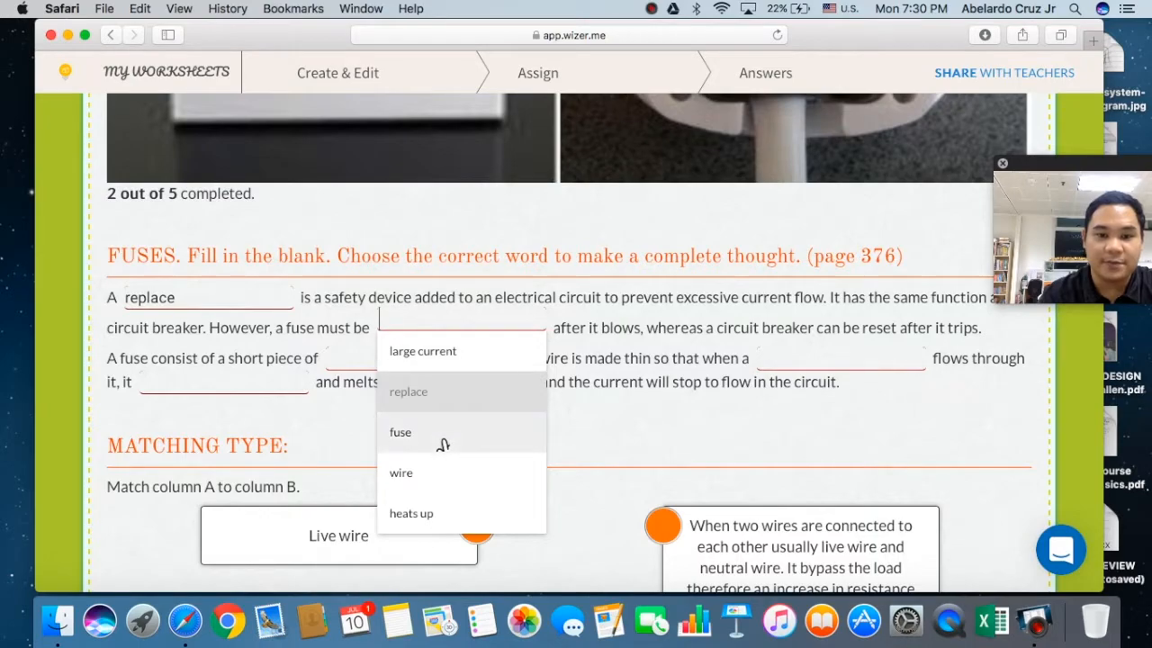
pyautogui.click(446, 428)
# Step: Connect column A to column B in the Matching Type question, pairing Live wire with the second description and Neutral wire with the first
pyautogui.scroll(-5, 569, 341)
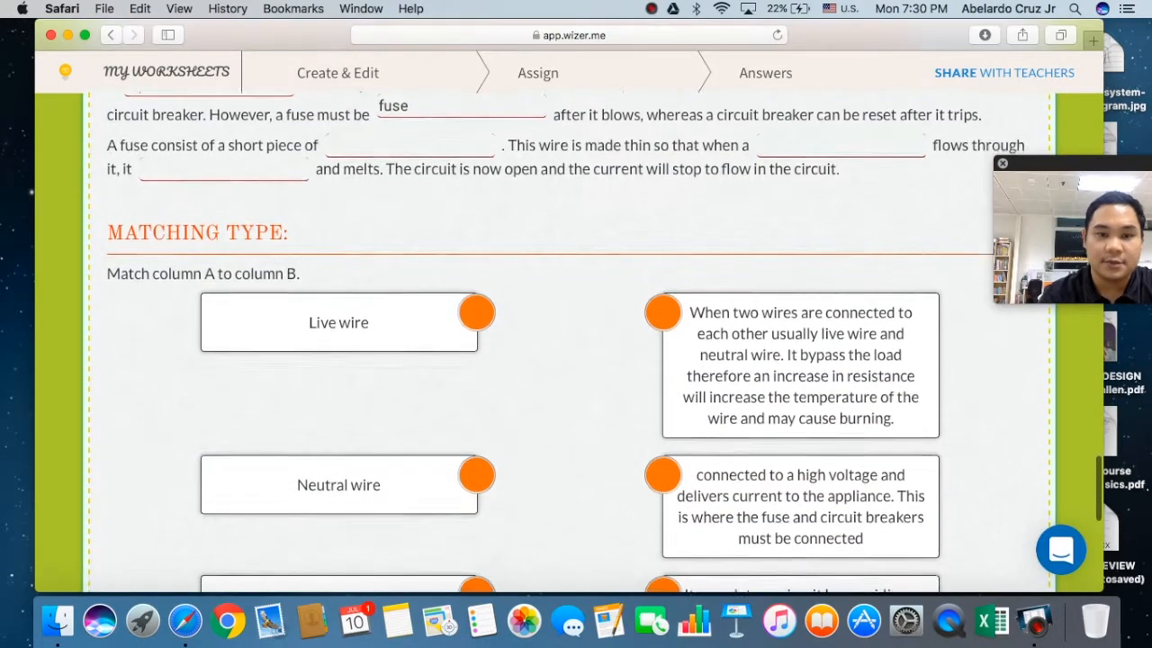
pyautogui.moveTo(470, 220); pyautogui.dragTo(657, 378)
pyautogui.moveTo(477, 381); pyautogui.dragTo(662, 218)
pyautogui.moveTo(477, 502); pyautogui.dragTo(662, 501)
pyautogui.scroll(-4, 662, 501)
pyautogui.scroll(-2, 568, 341)
pyautogui.scroll(1, 569, 342)
pyautogui.moveTo(477, 321); pyautogui.dragTo(662, 441)
pyautogui.moveTo(476, 443); pyautogui.dragTo(662, 321)
# Step: Look over the end of the student preview and go back up to the Dangers of electricity section
pyautogui.scroll(-2, 662, 321)
pyautogui.scroll(6, 662, 321)
pyautogui.scroll(-6, 576, 342)
pyautogui.scroll(15, 576, 342)
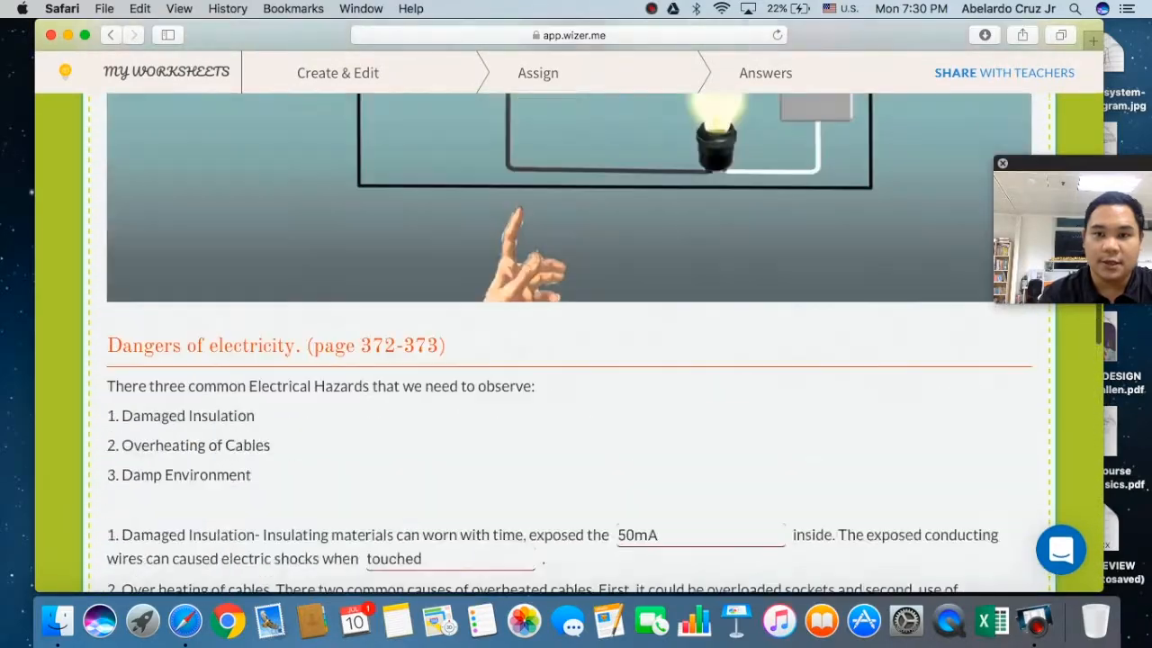
# Step: Leave the student preview and return to editing the Electrical Safety worksheet
pyautogui.scroll(20, 576, 342)
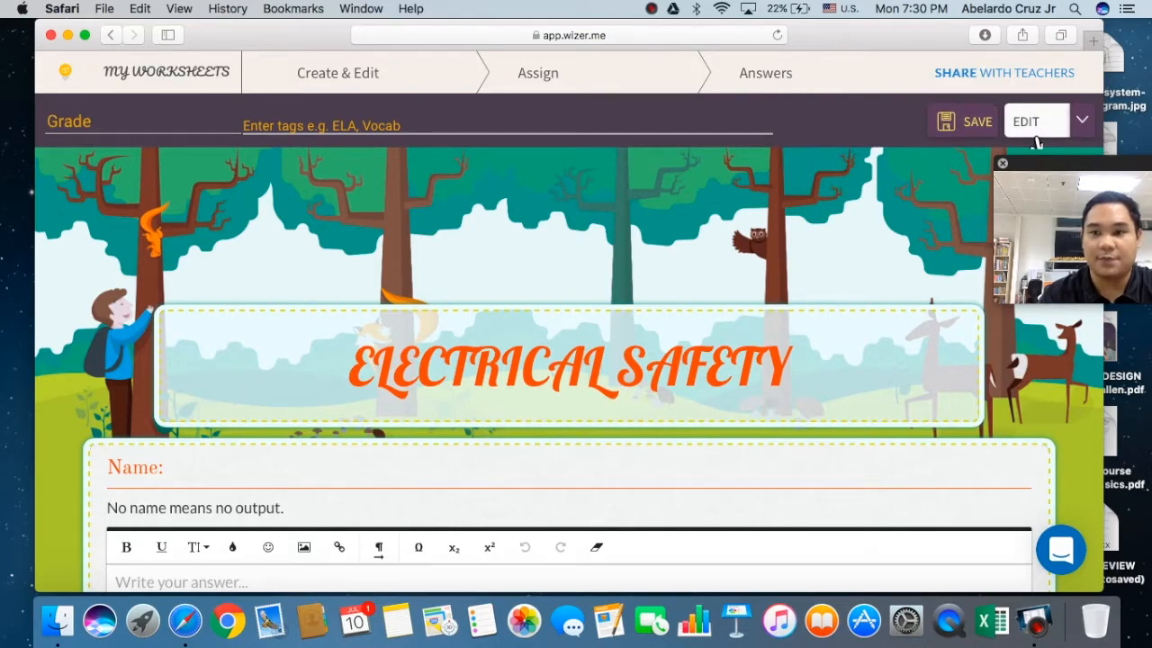
pyautogui.click(1034, 137)
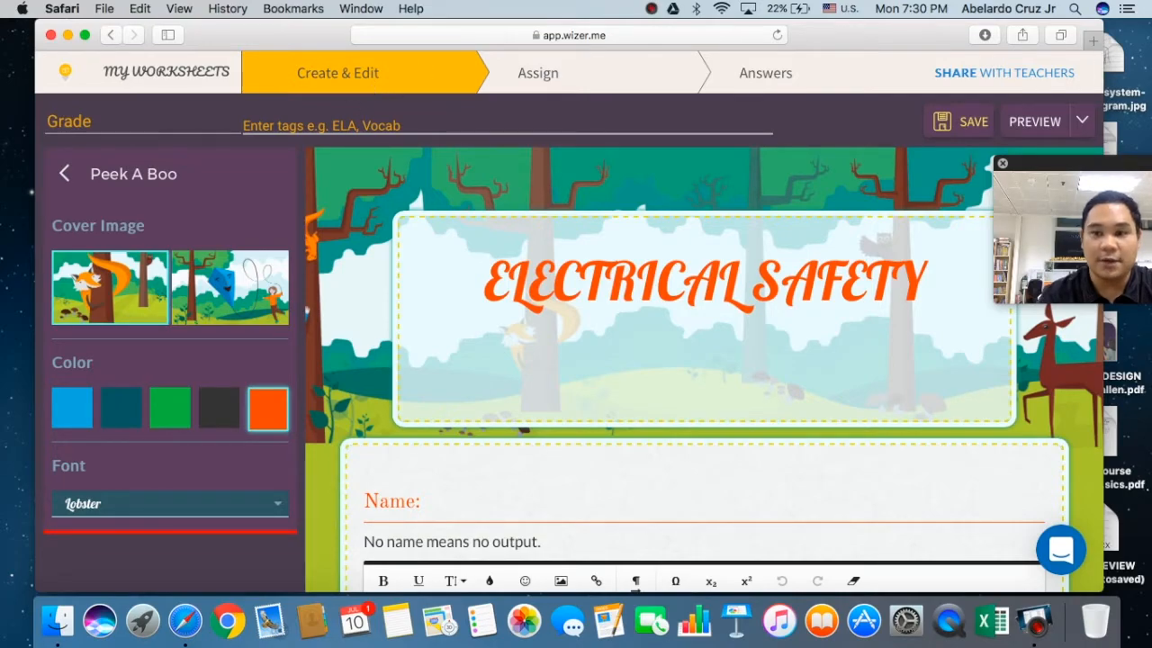
pyautogui.scroll(-2, 766, 378)
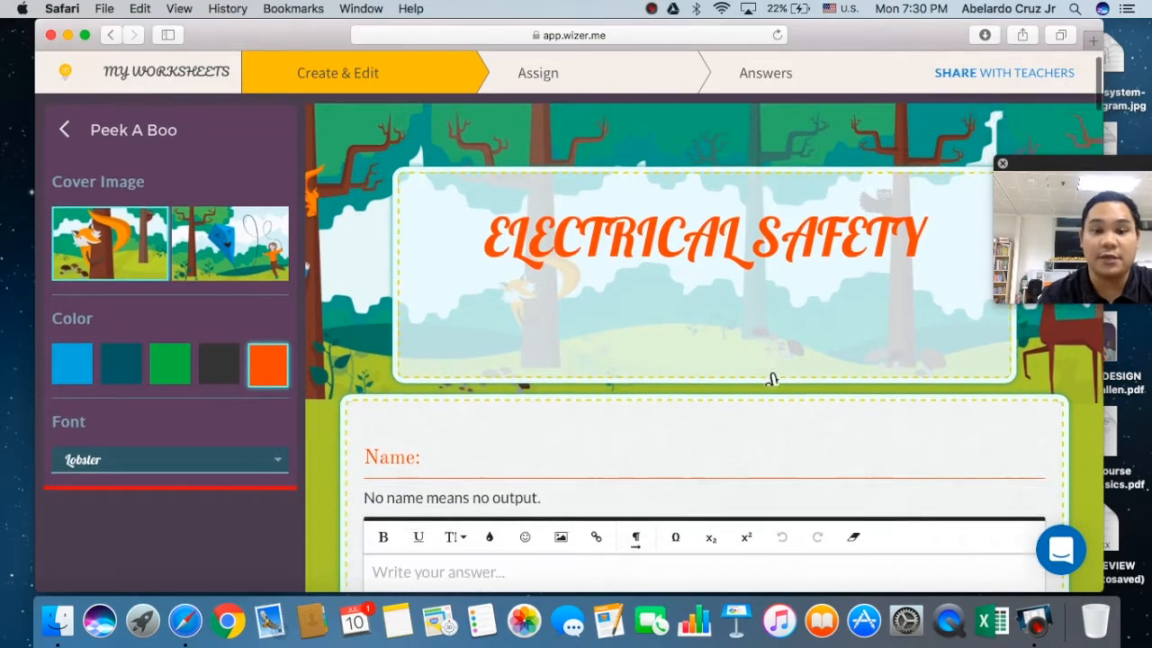
pyautogui.scroll(2, 616, 270)
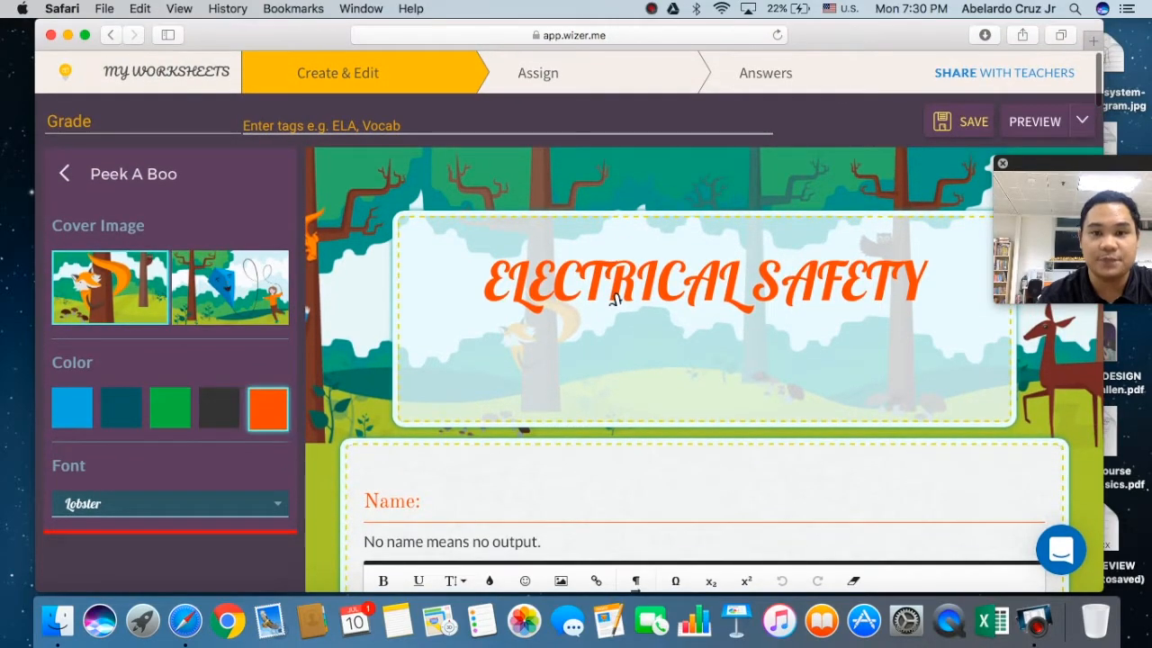
# Step: Open the options for assigning the worksheet to students, try the Google Classroom and Edmodo sharing, and return to the worksheet page
pyautogui.click(611, 97)
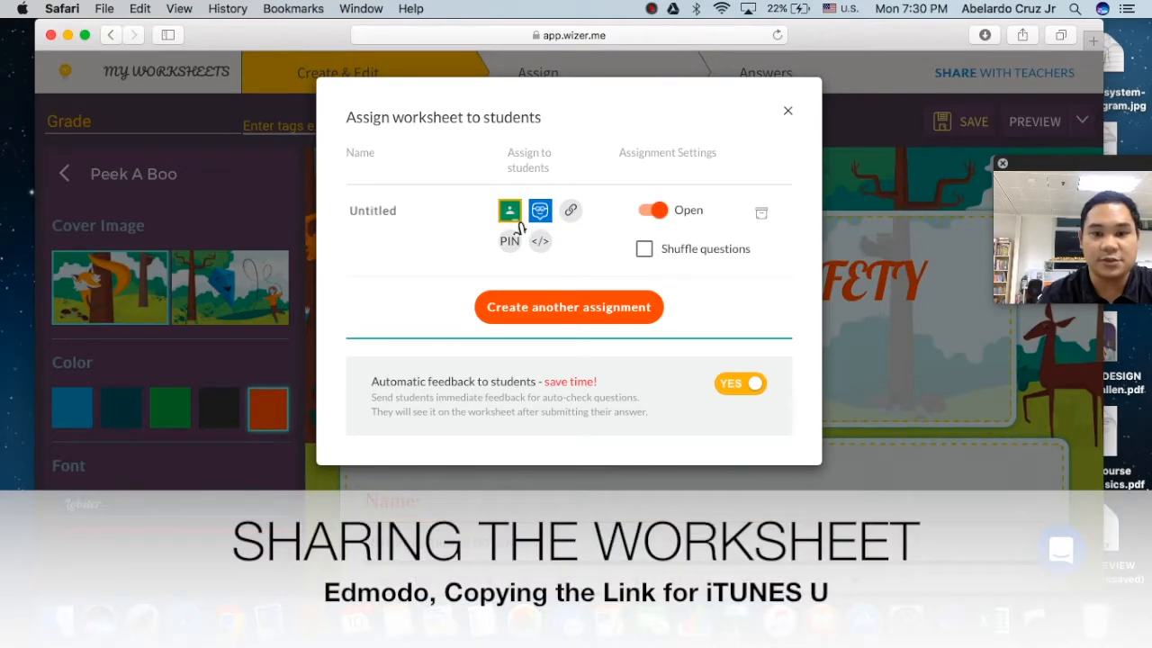
pyautogui.click(510, 213)
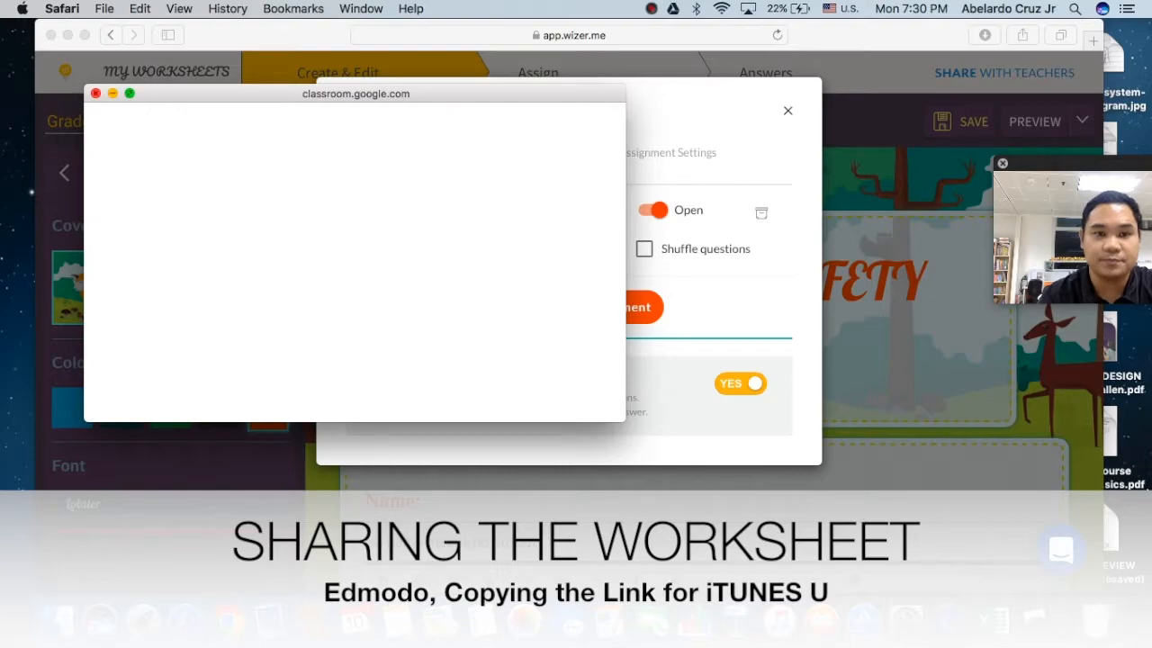
pyautogui.click(95, 93)
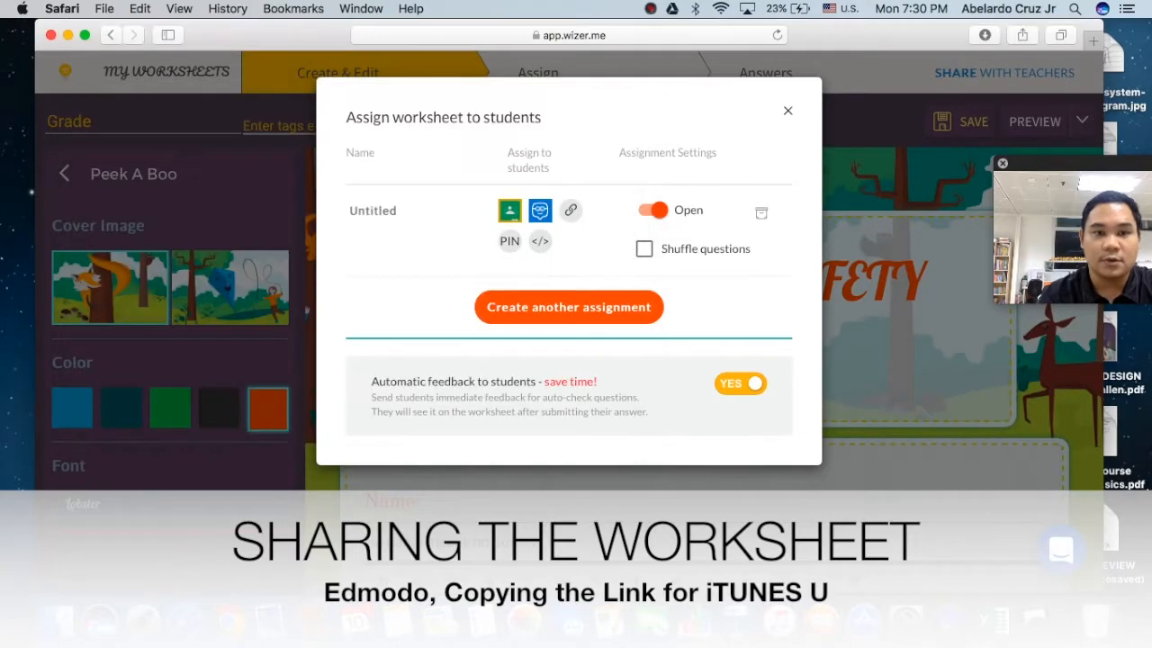
pyautogui.click(544, 216)
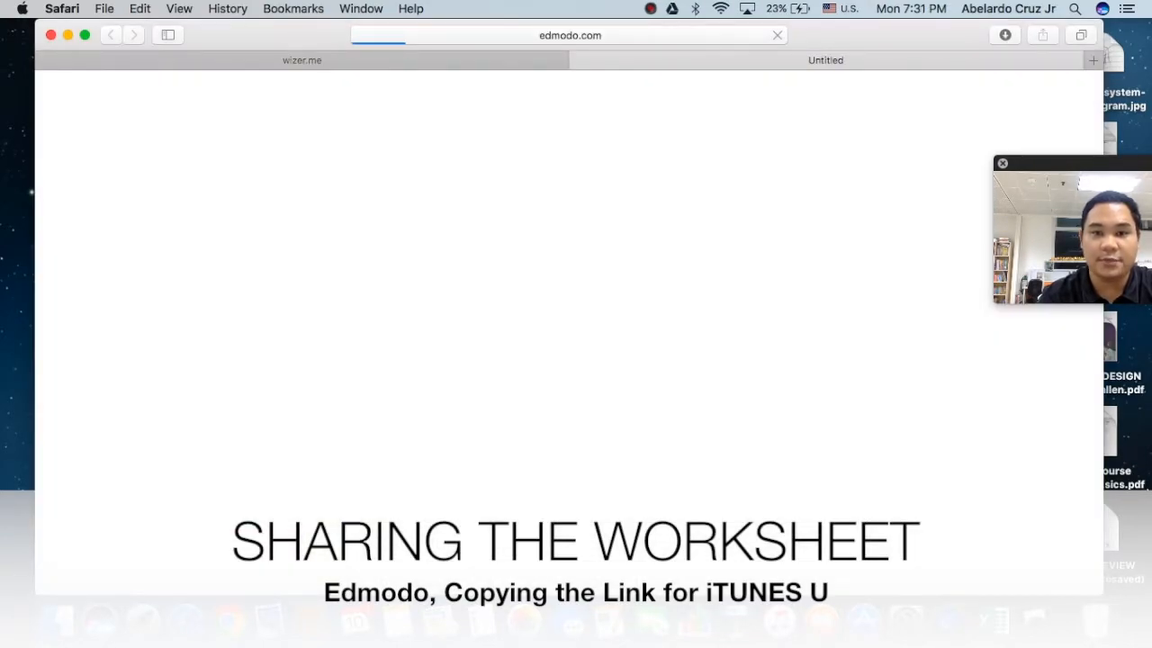
pyautogui.click(302, 60)
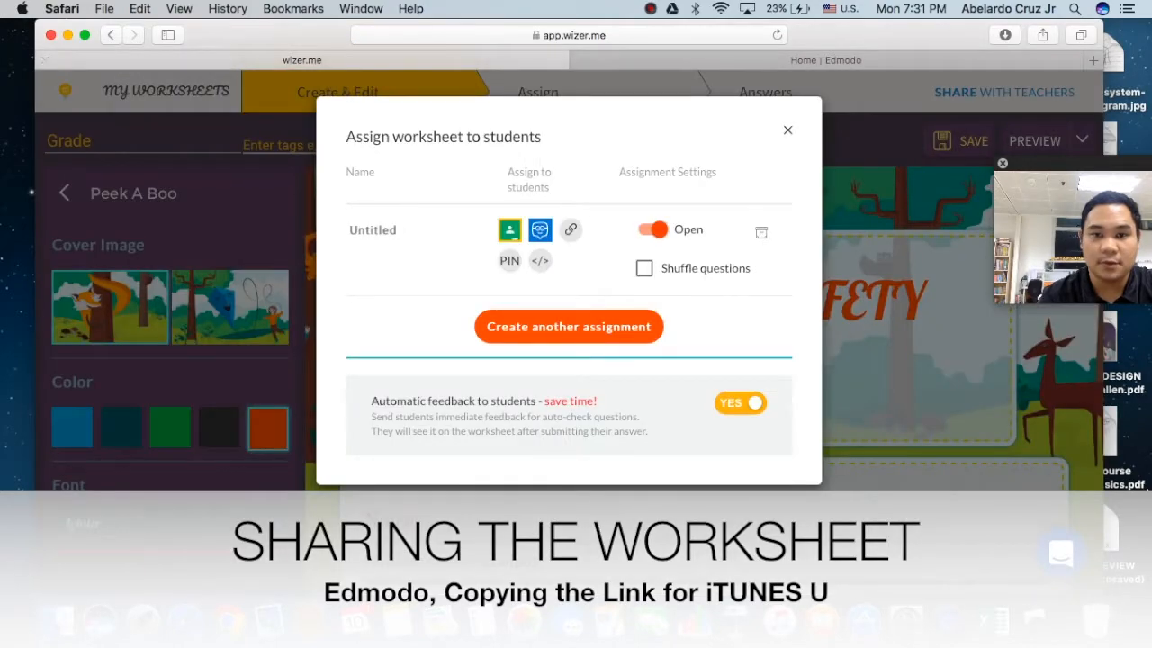
# Step: Bring up the assignment's student link, select the whole URL for copying, and close the link window
pyautogui.click(572, 232)
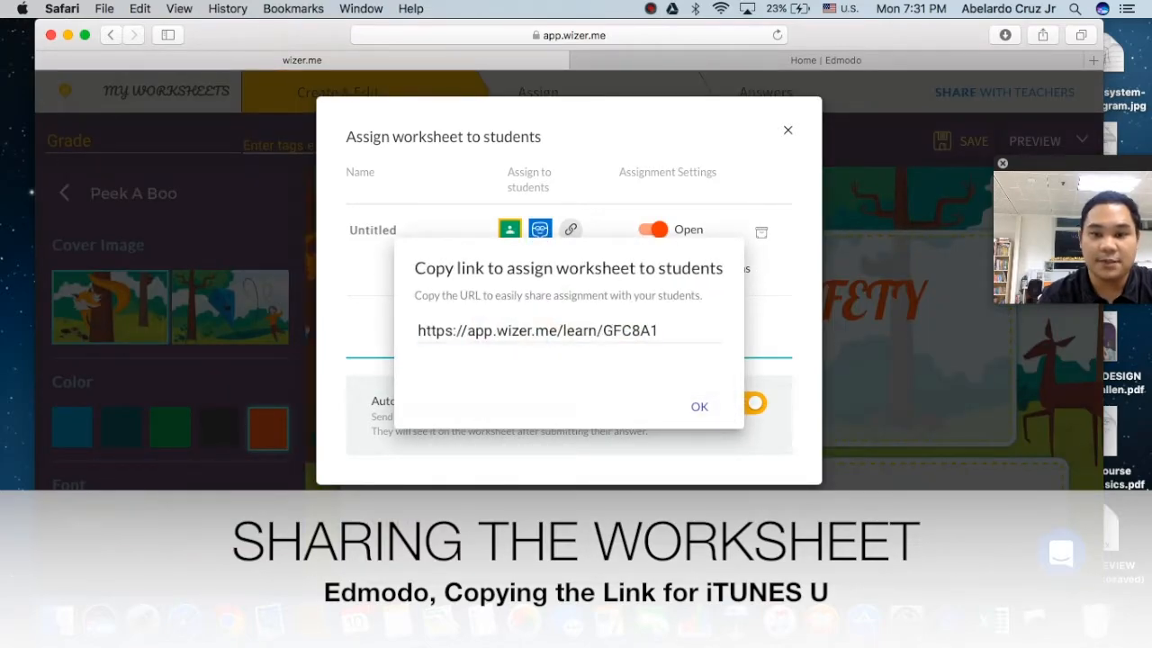
pyautogui.doubleClick(522, 331)
pyautogui.click(522, 331)
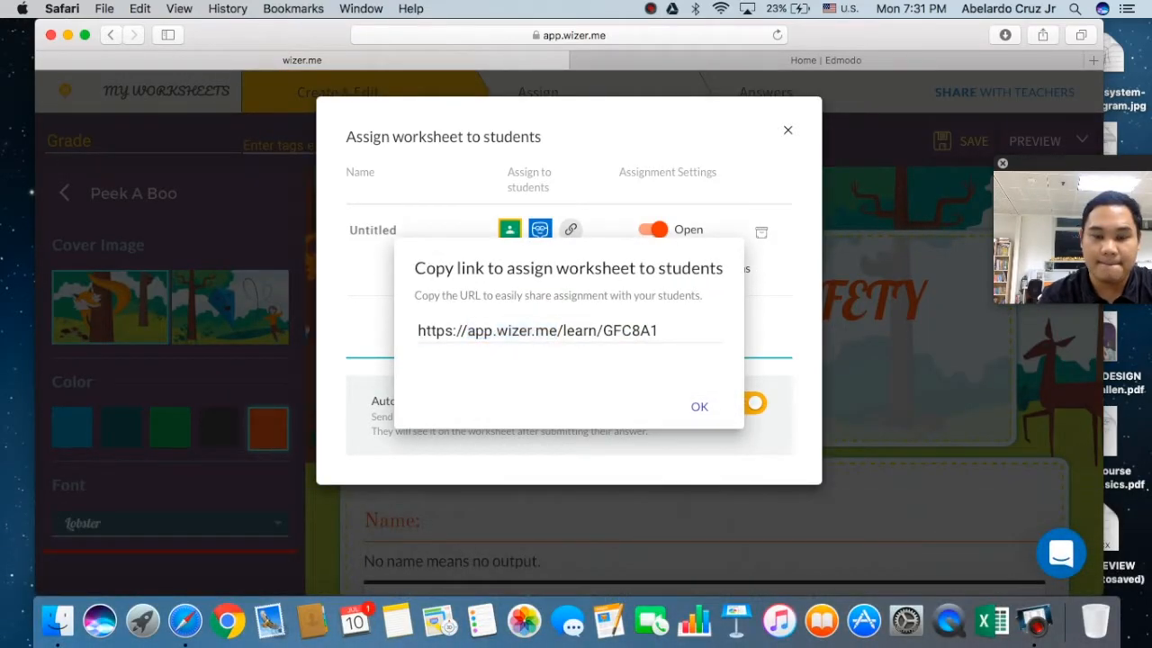
pyautogui.doubleClick(435, 331)
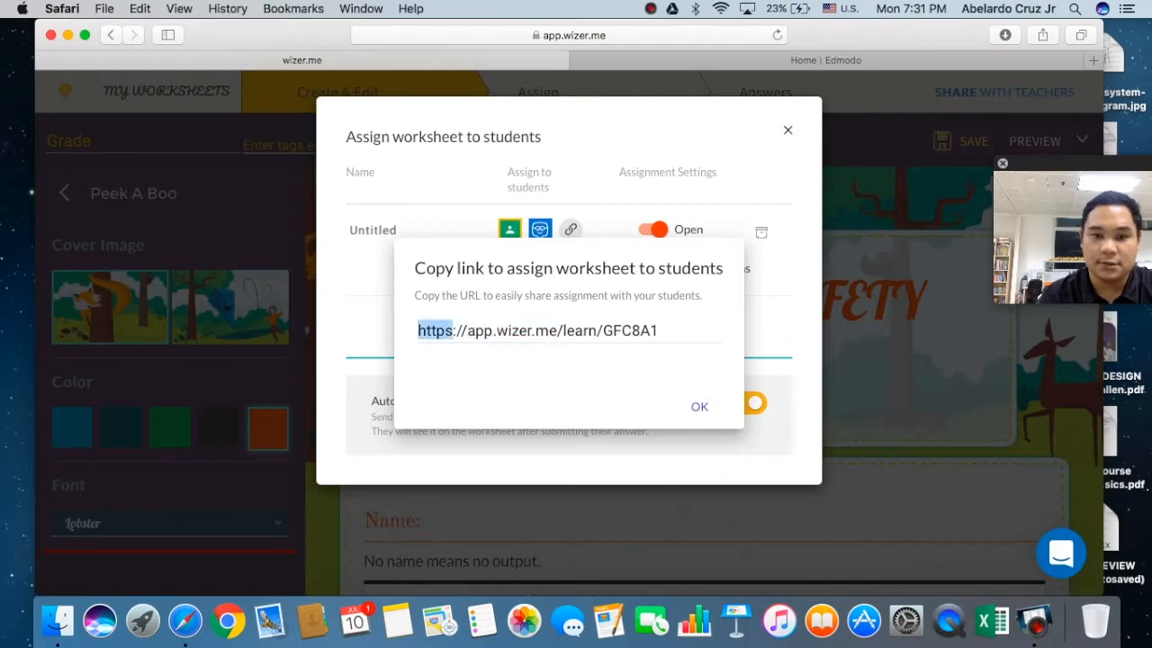
pyautogui.moveTo(418, 331); pyautogui.dragTo(679, 331)
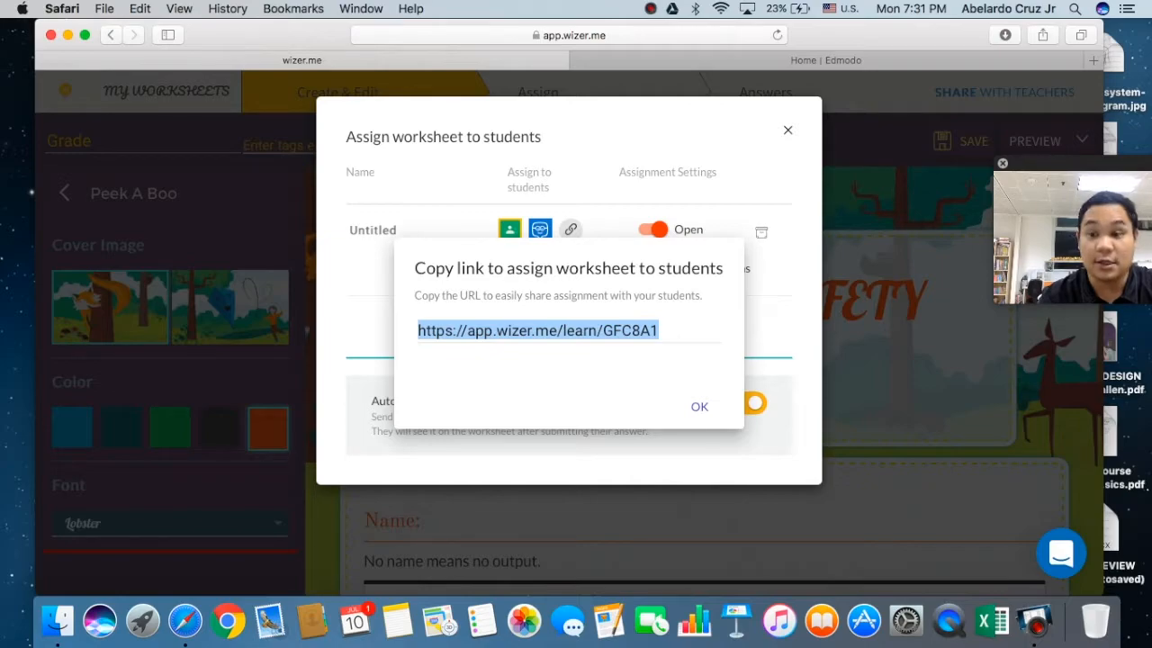
pyautogui.click(707, 418)
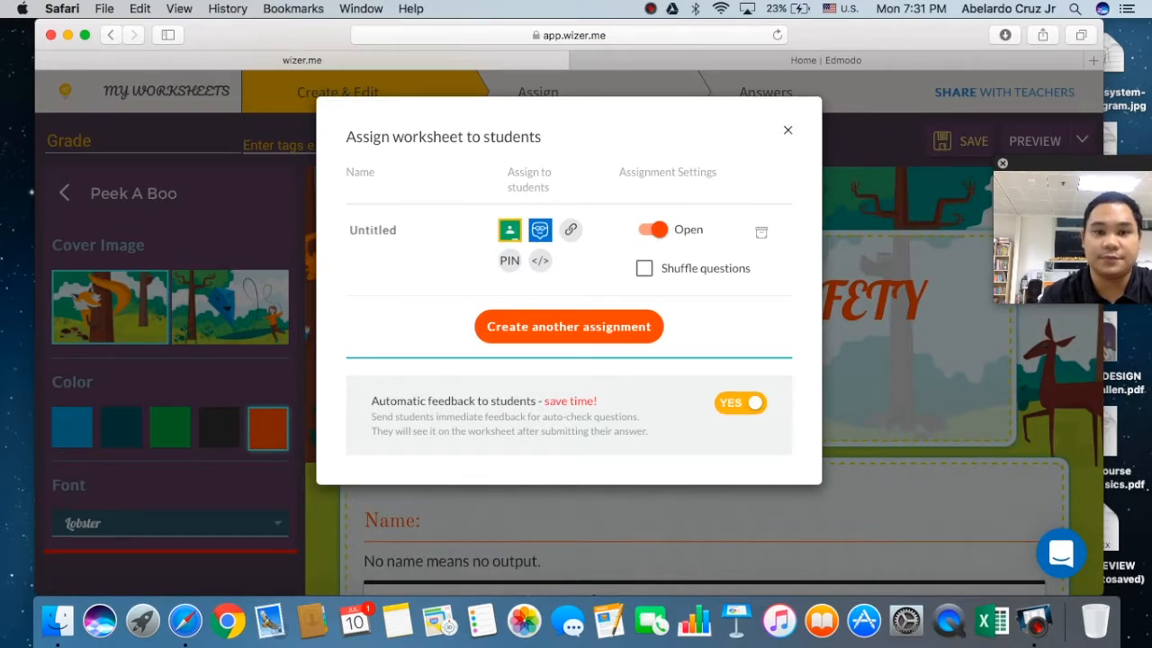
pyautogui.click(228, 620)
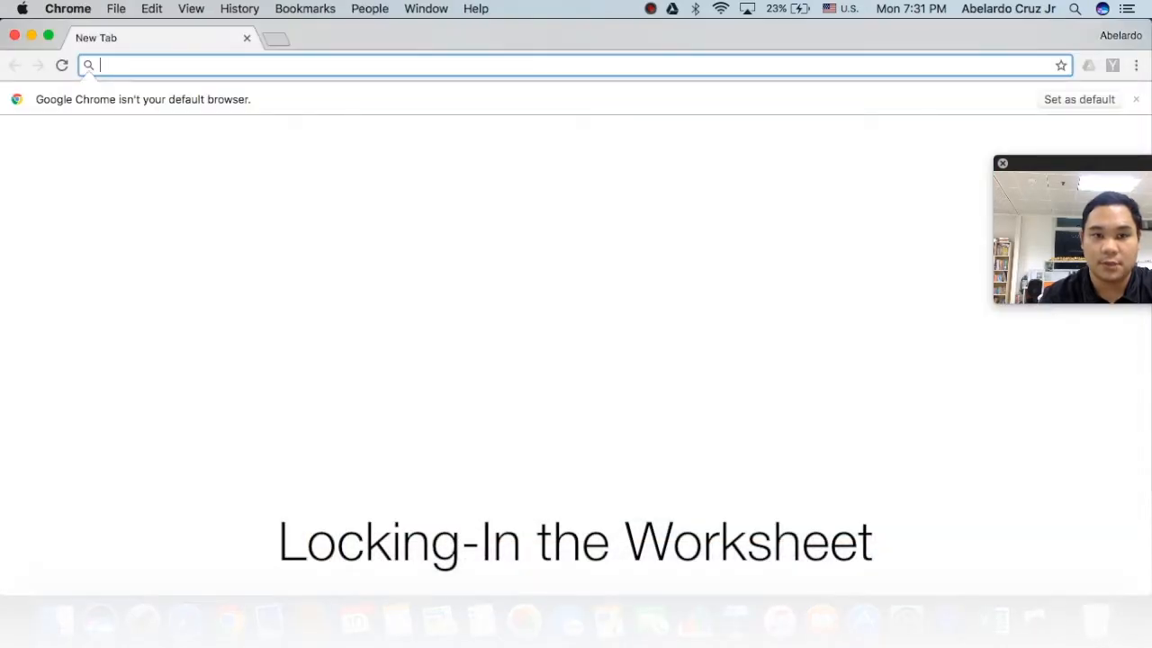
pyautogui.press('super+w')
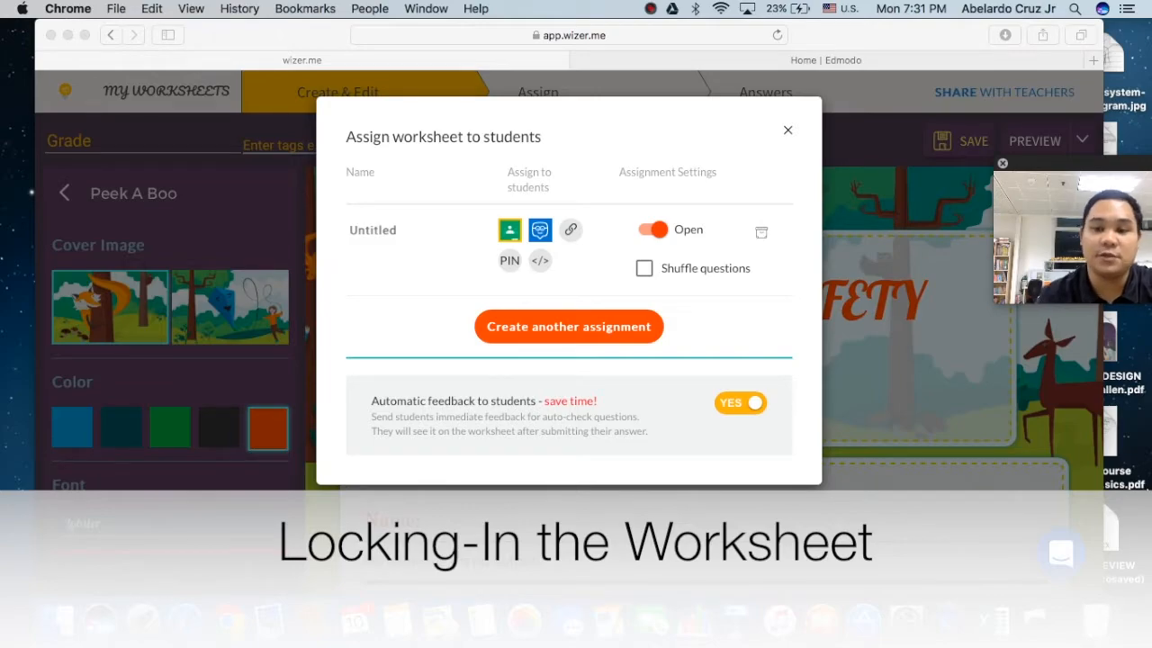
pyautogui.press('super+Tab')
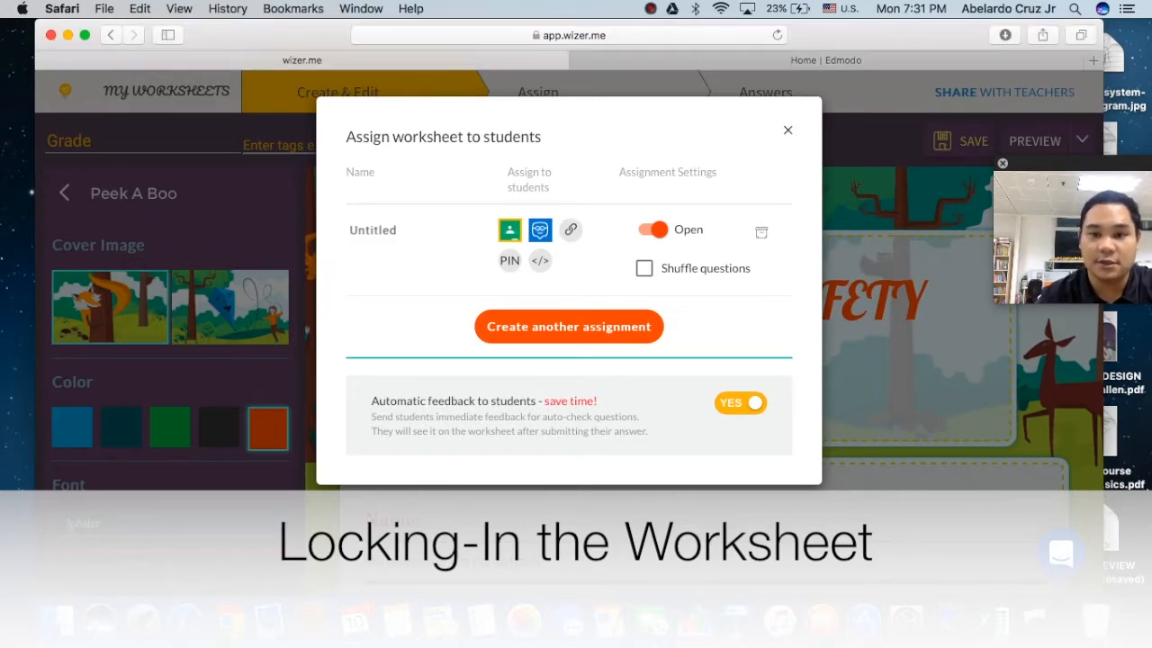
# Step: Lock the Untitled assignment and set it back to Open
pyautogui.click(654, 232)
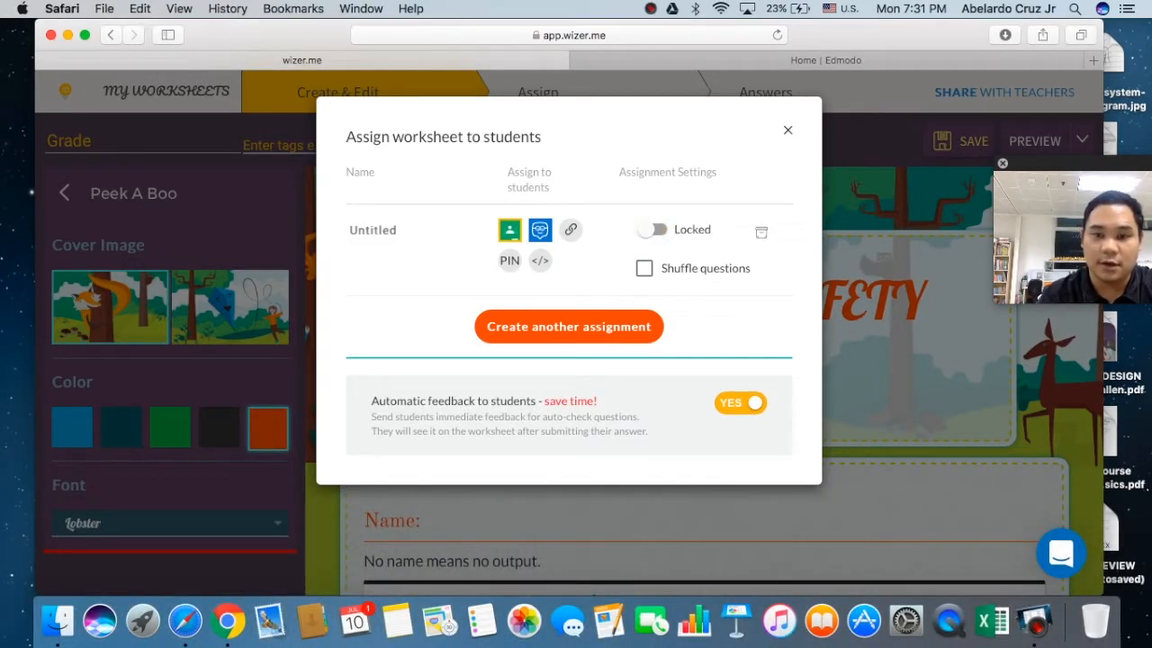
pyautogui.click(661, 232)
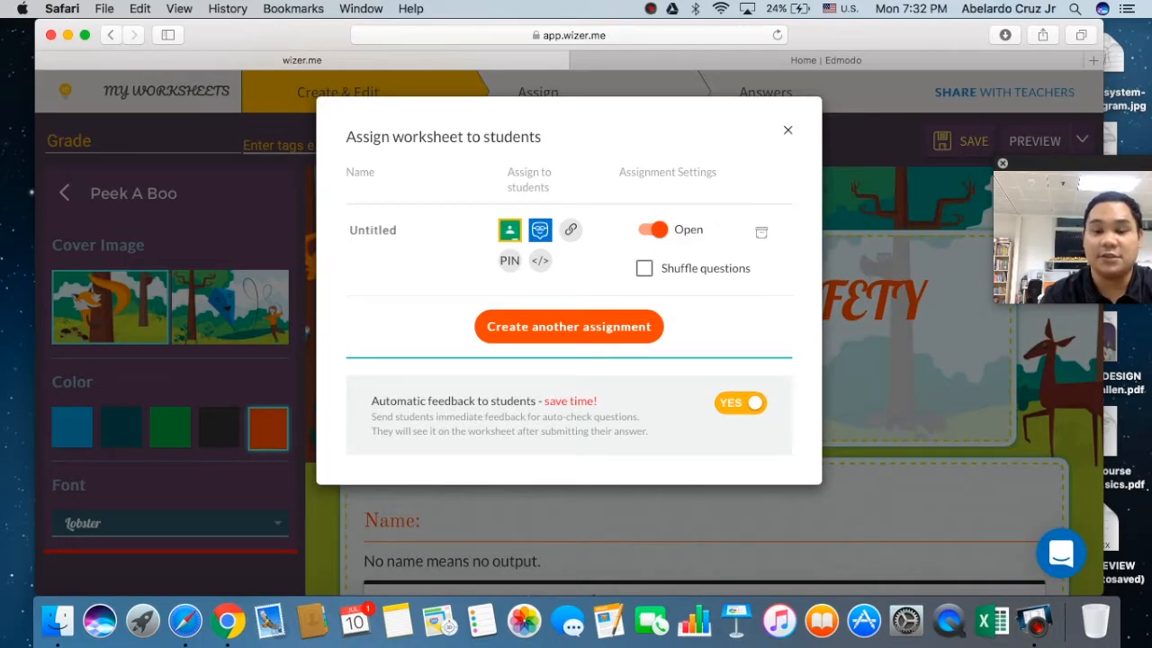
# Step: Close the assignment options and go to the worksheet's student answers, agreeing to leave the editing page
pyautogui.click(795, 140)
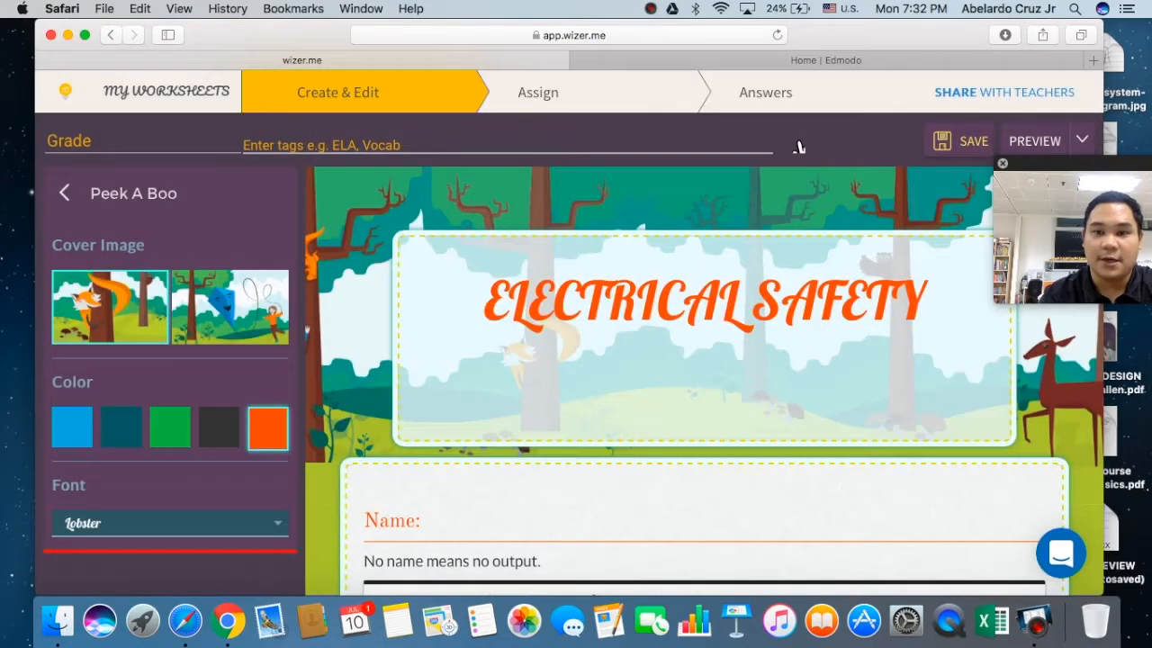
pyautogui.click(772, 101)
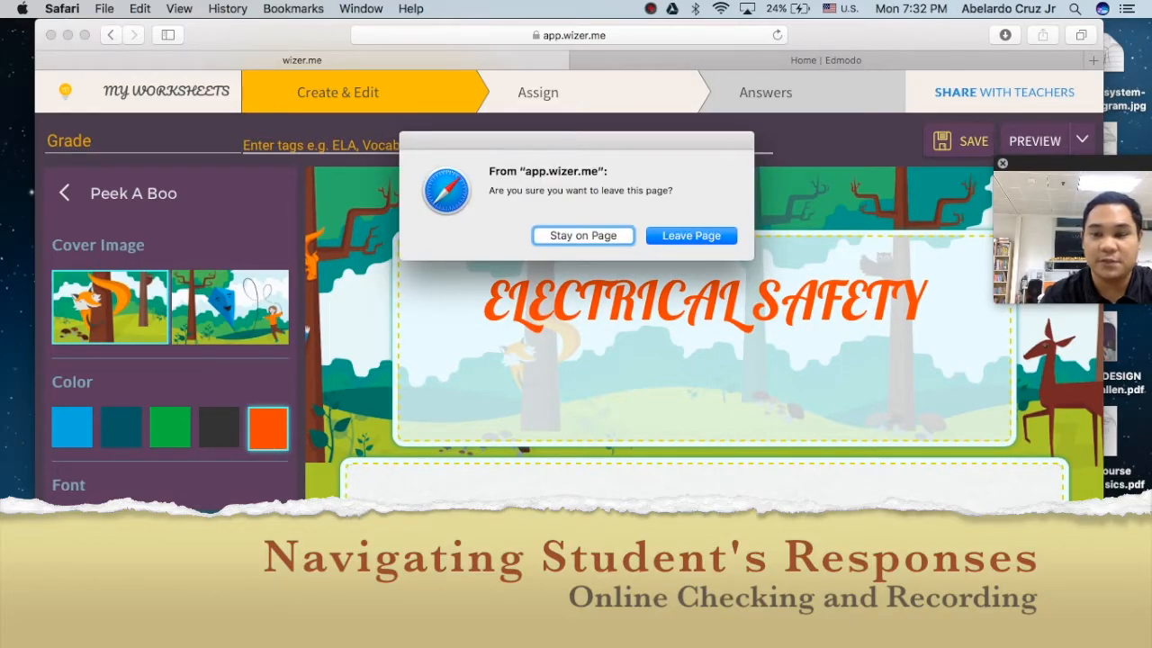
pyautogui.press('Return')
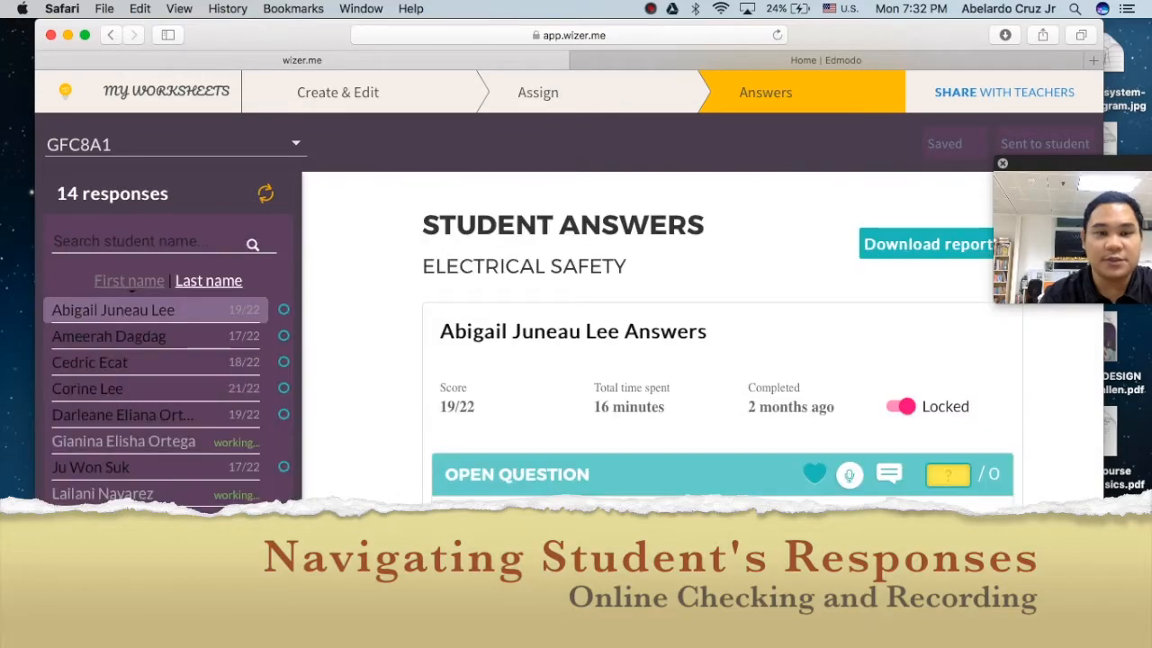
# Step: Look through the list of student responses with their scores and working status
pyautogui.scroll(-2, 184, 433)
pyautogui.scroll(-1, 184, 433)
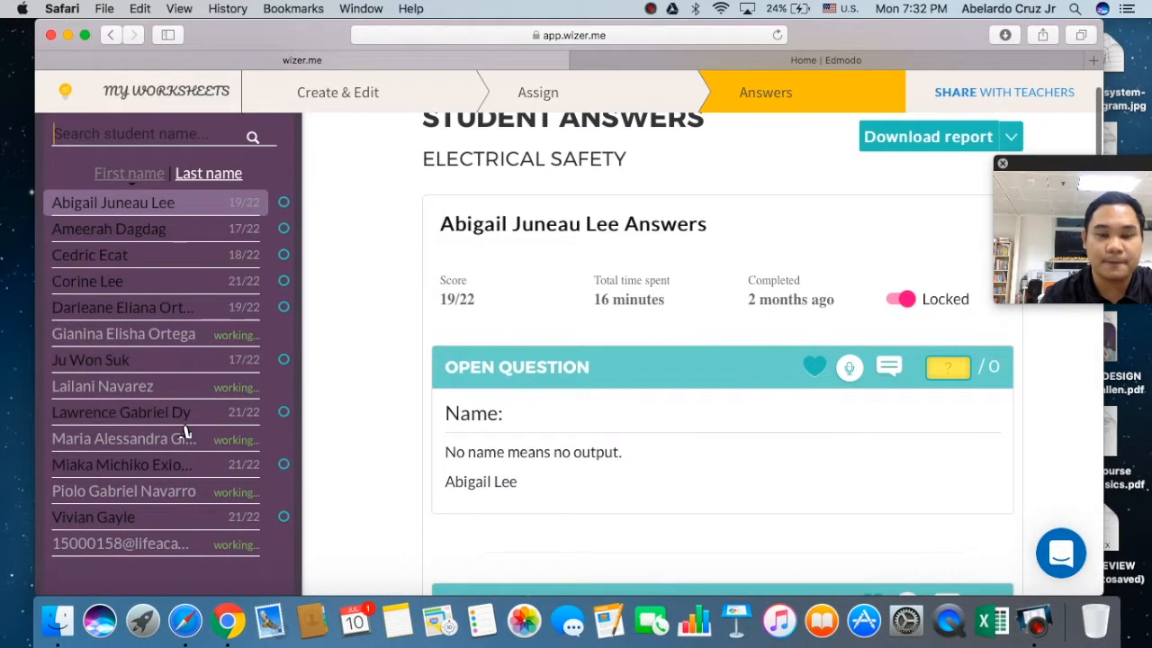
pyautogui.scroll(2, 184, 433)
pyautogui.scroll(-3, 169, 360)
pyautogui.scroll(3, 170, 346)
pyautogui.scroll(-3, 170, 346)
pyautogui.scroll(2, 170, 346)
pyautogui.scroll(1, 166, 345)
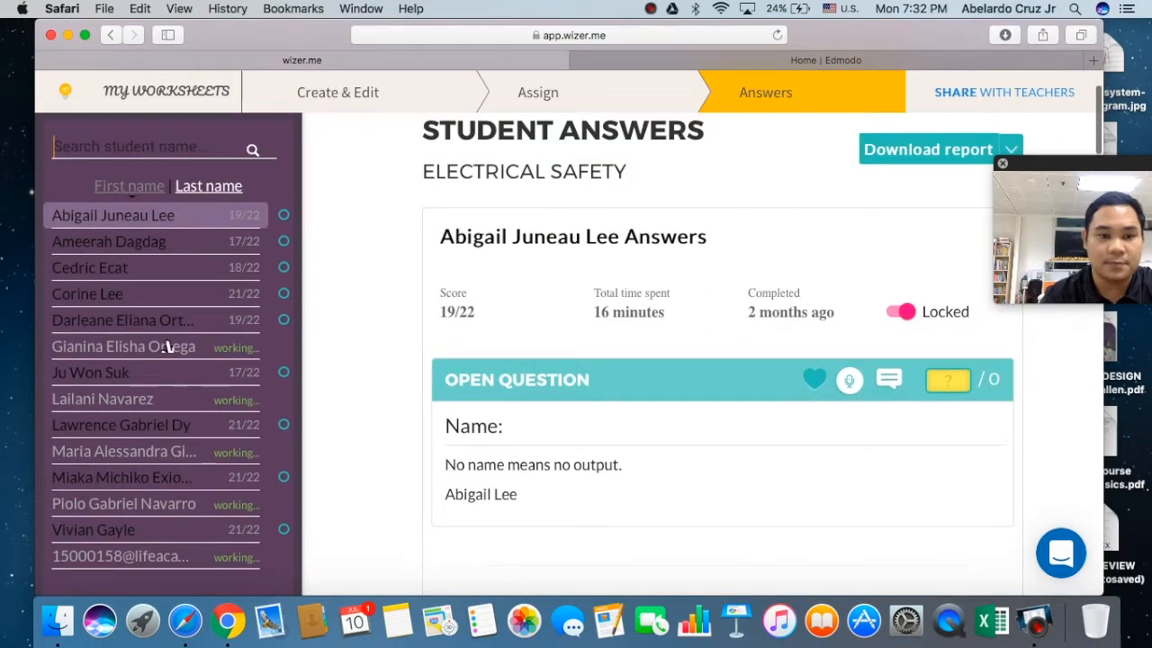
# Step: View the second and third students' answers, and switch the third student's response to Open and back to Locked
pyautogui.click(137, 250)
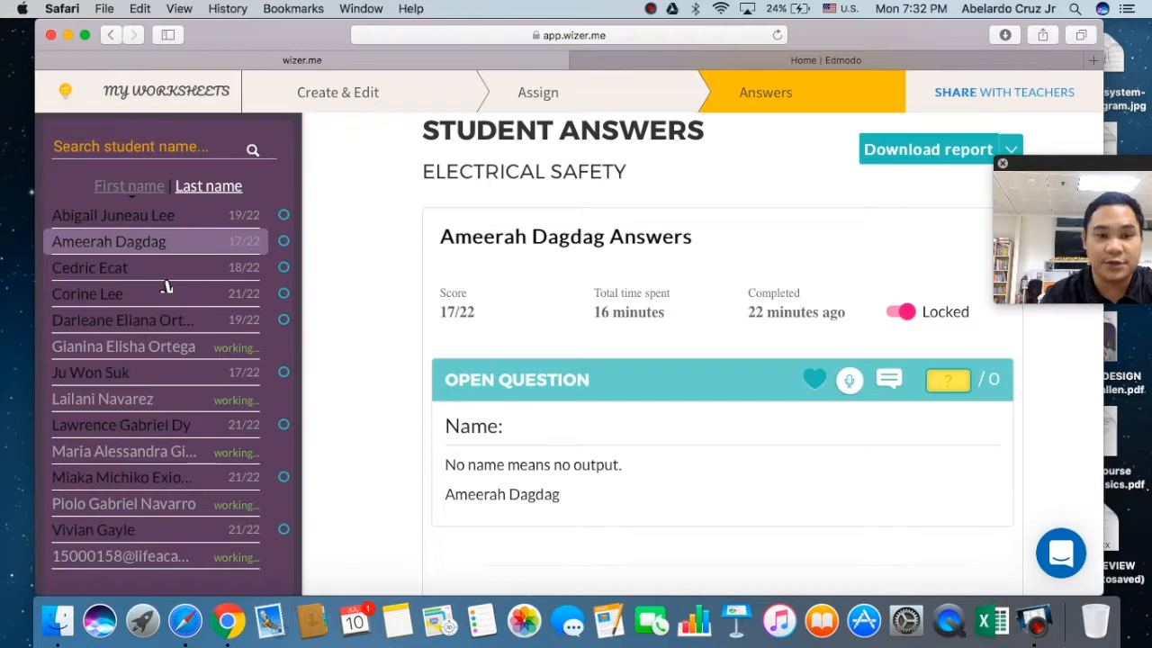
pyautogui.click(166, 280)
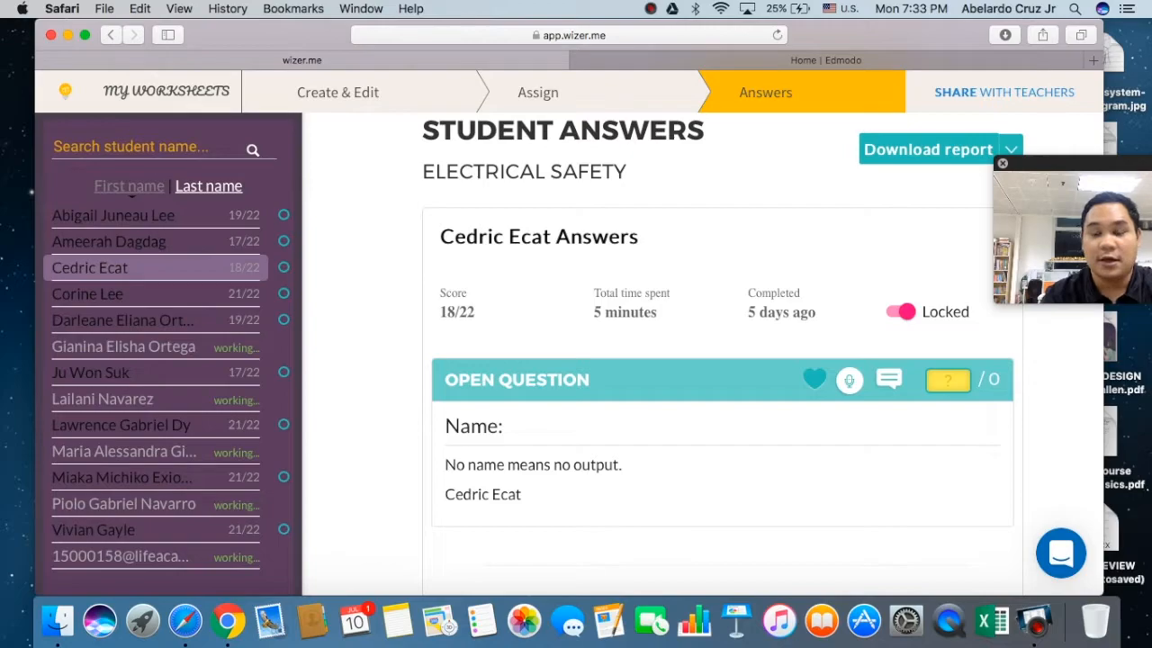
pyautogui.click(900, 315)
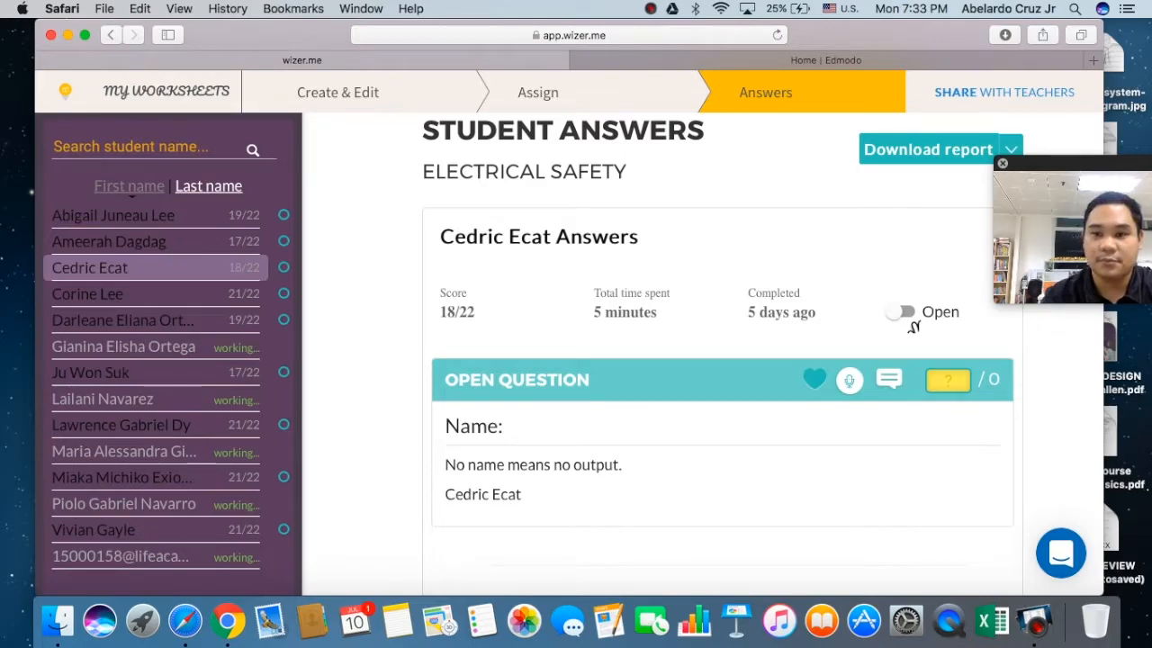
pyautogui.click(902, 315)
# Step: Look over the third student's scored questions and go back to the report controls
pyautogui.scroll(-10, 701, 360)
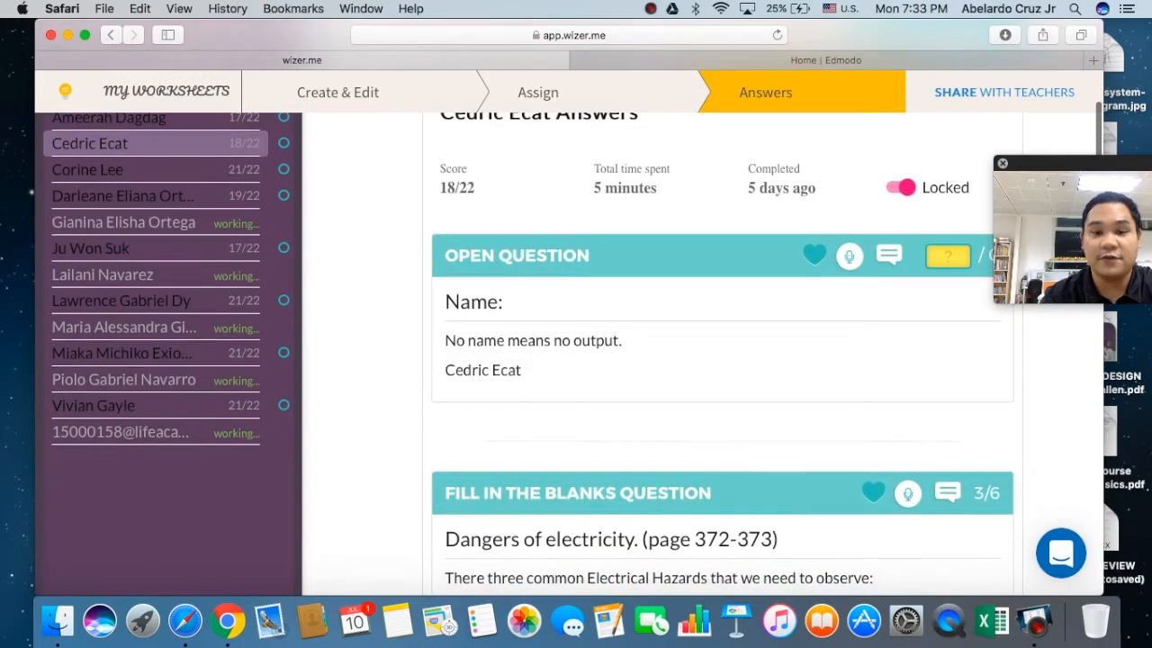
pyautogui.scroll(-5, 702, 360)
pyautogui.scroll(10, 702, 360)
pyautogui.scroll(3, 572, 360)
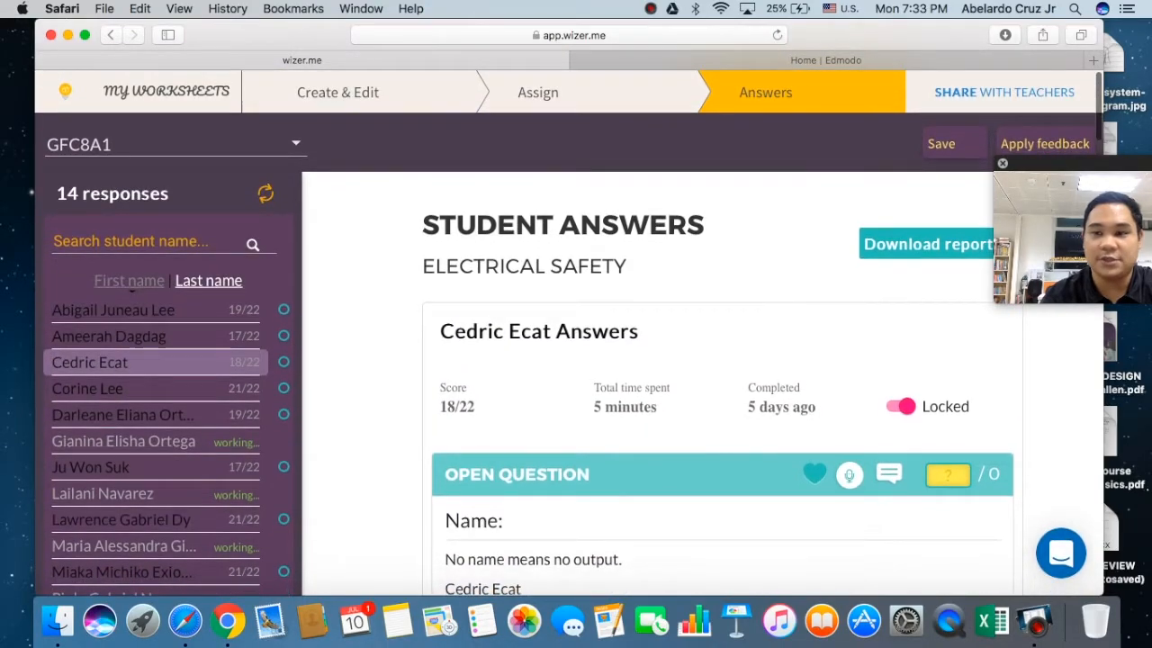
# Step: Download the student answers as a "Performance summary for grade book" CSV and open the downloaded file in Excel
pyautogui.click(956, 257)
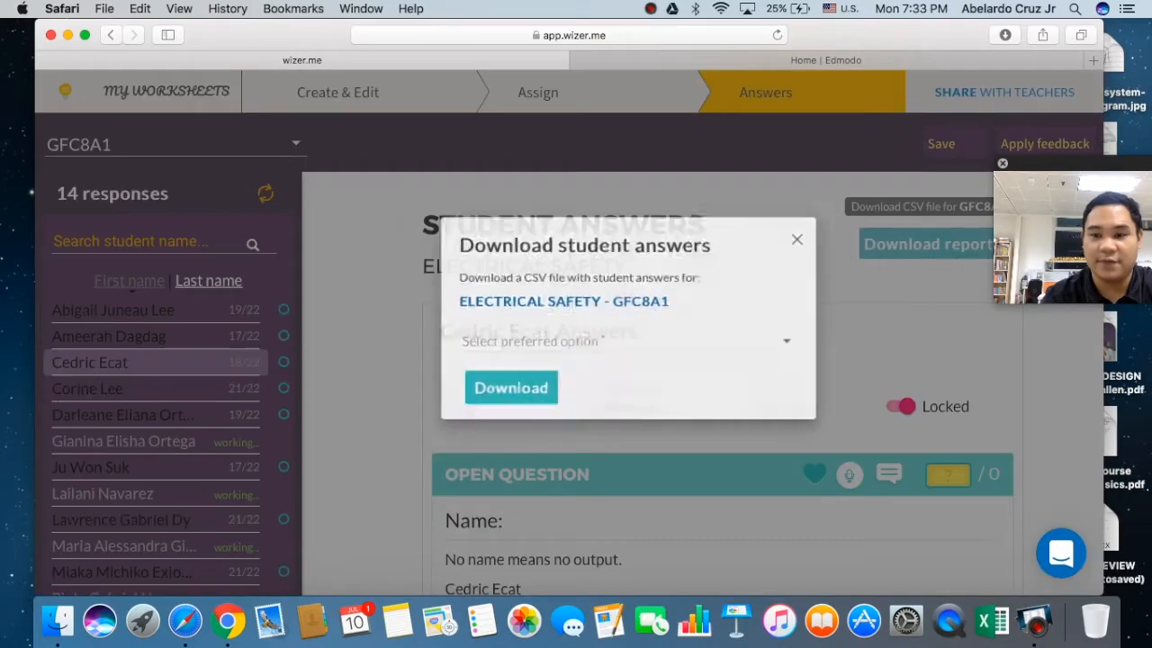
pyautogui.click(490, 376)
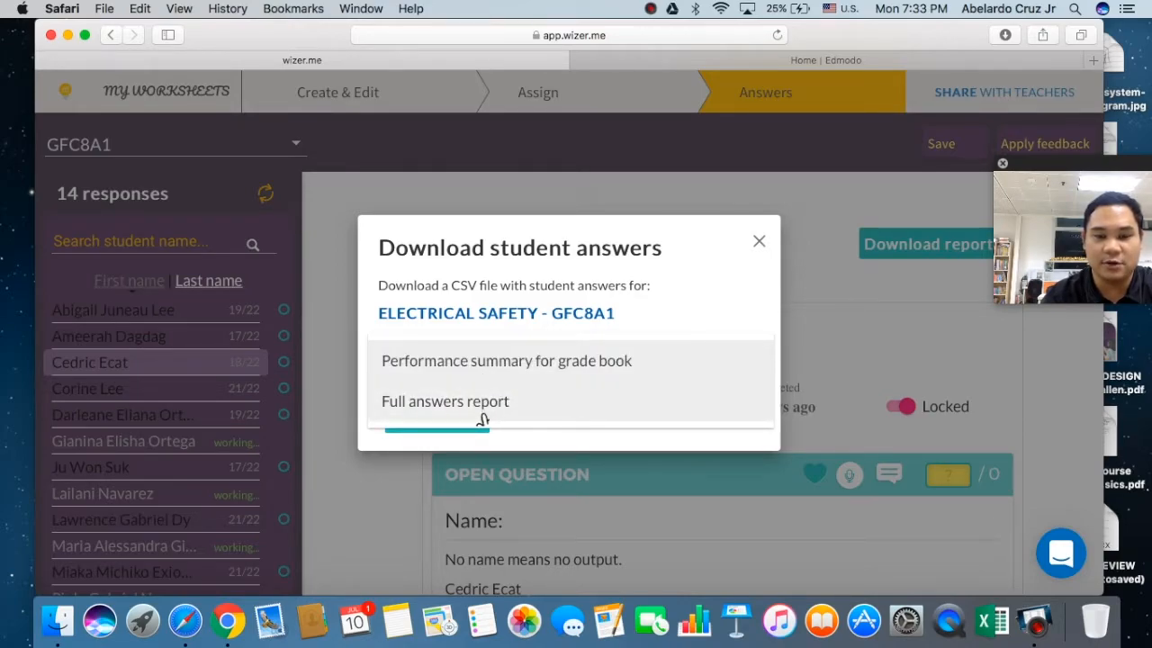
pyautogui.click(527, 363)
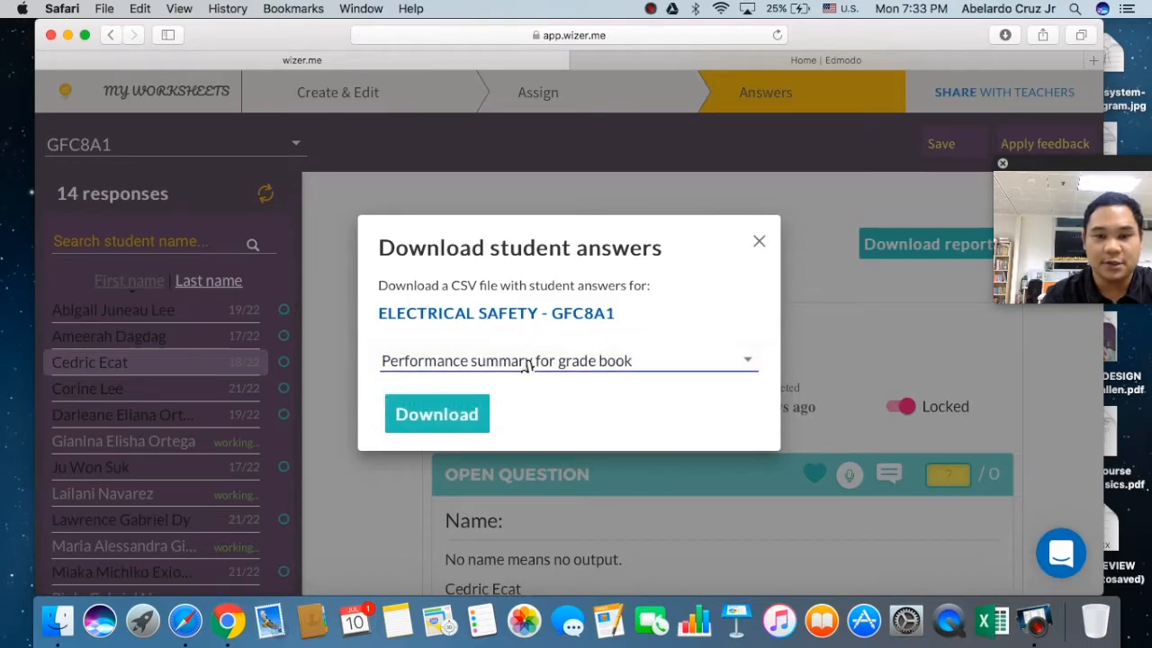
pyautogui.click(440, 424)
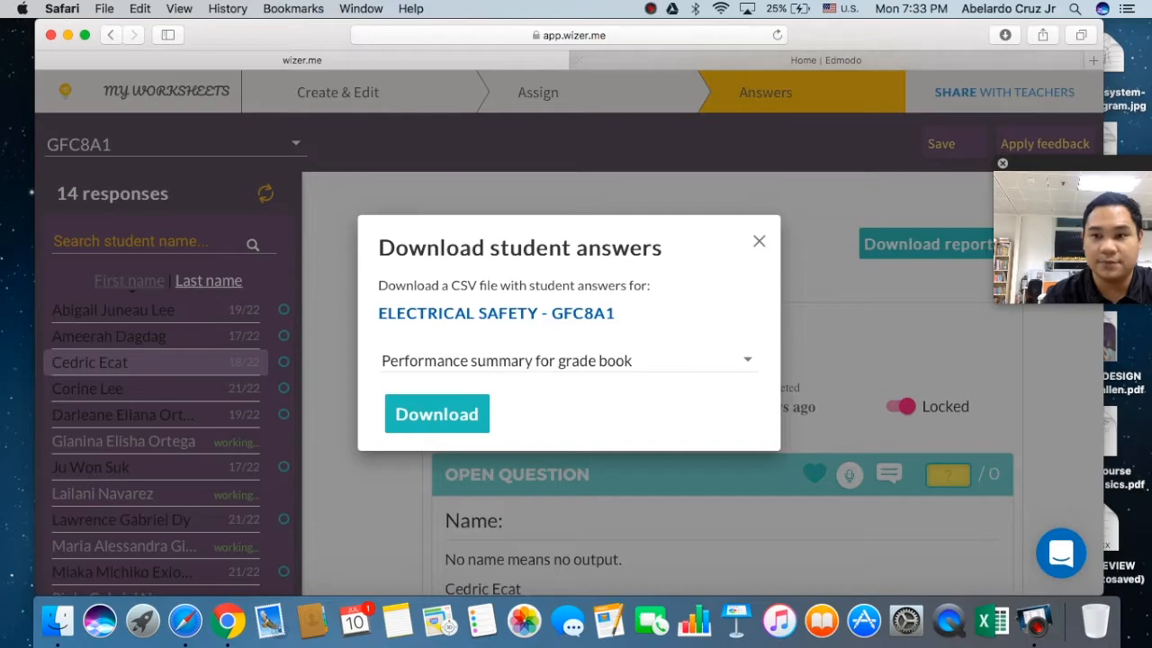
pyautogui.doubleClick(977, 106)
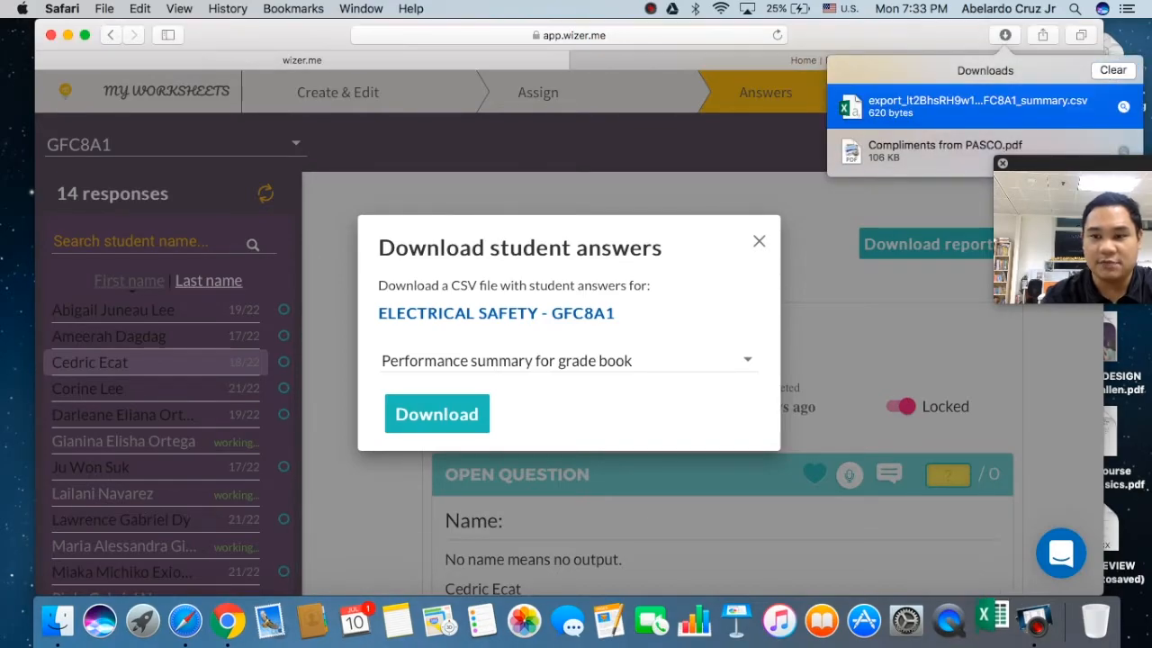
pyautogui.click(758, 240)
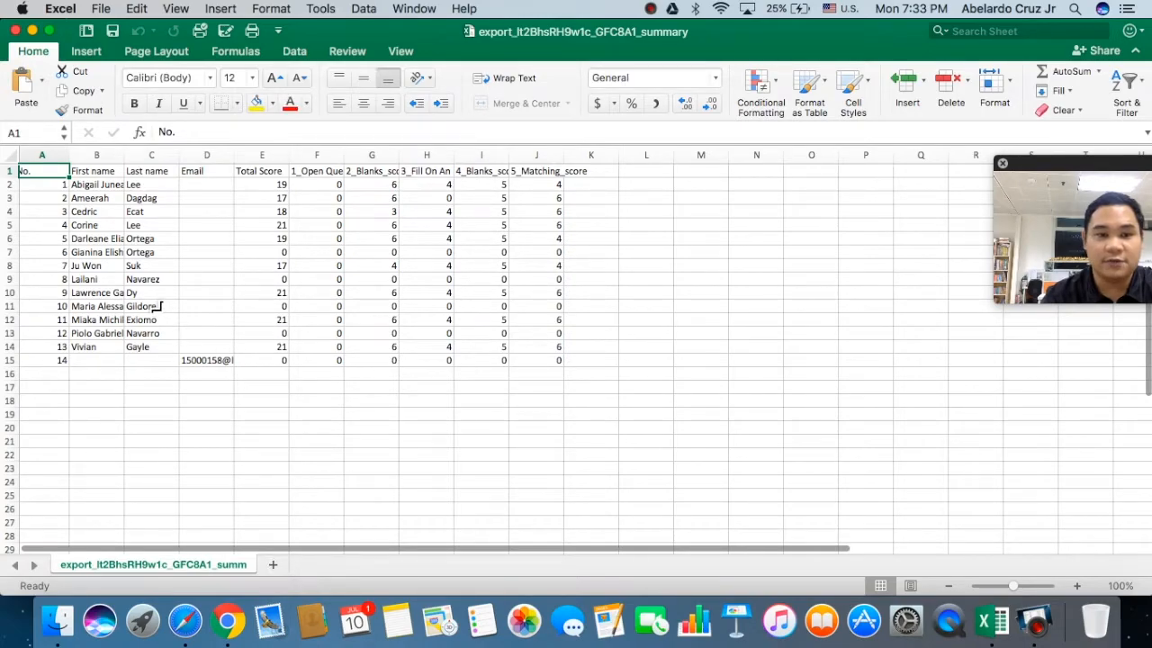
# Step: Look over the students' total and per-question scores in the exported sheet, and select all values in the Total Score column
pyautogui.click(282, 186)
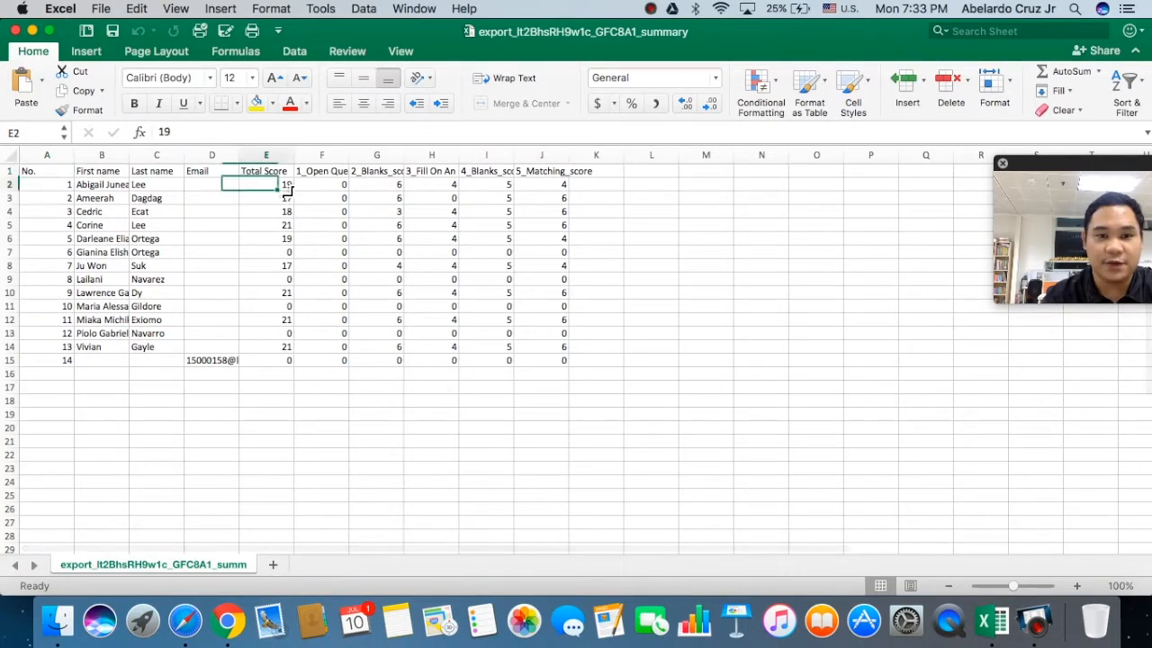
pyautogui.click(285, 201)
pyautogui.click(286, 225)
pyautogui.click(326, 197)
pyautogui.click(331, 186)
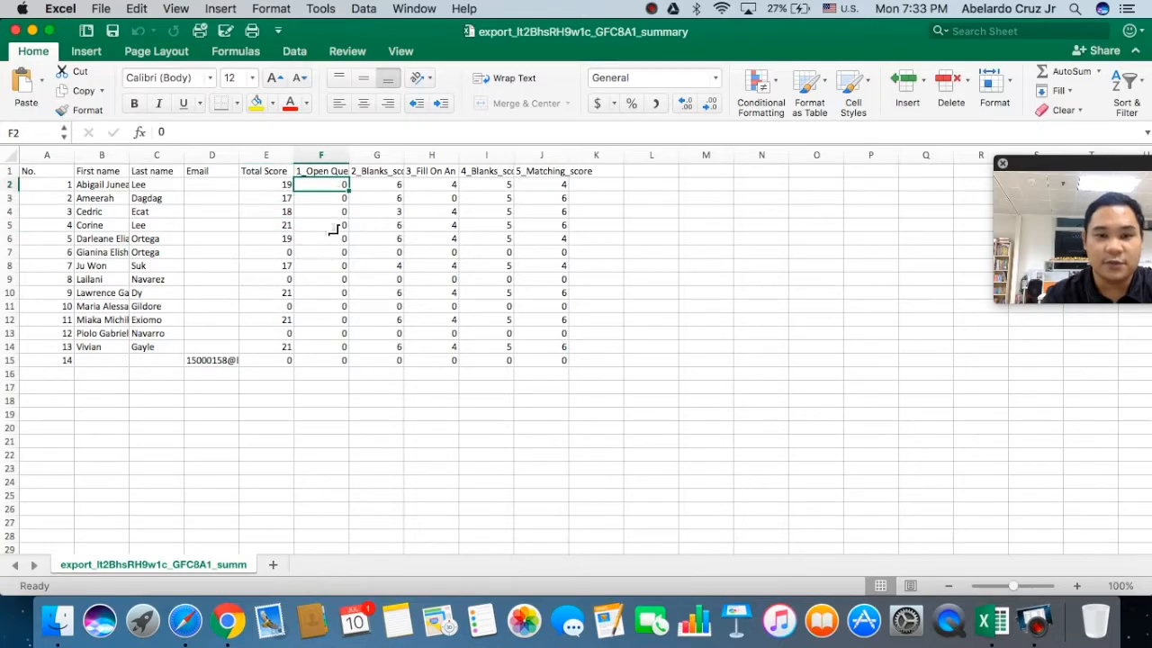
pyautogui.click(402, 185)
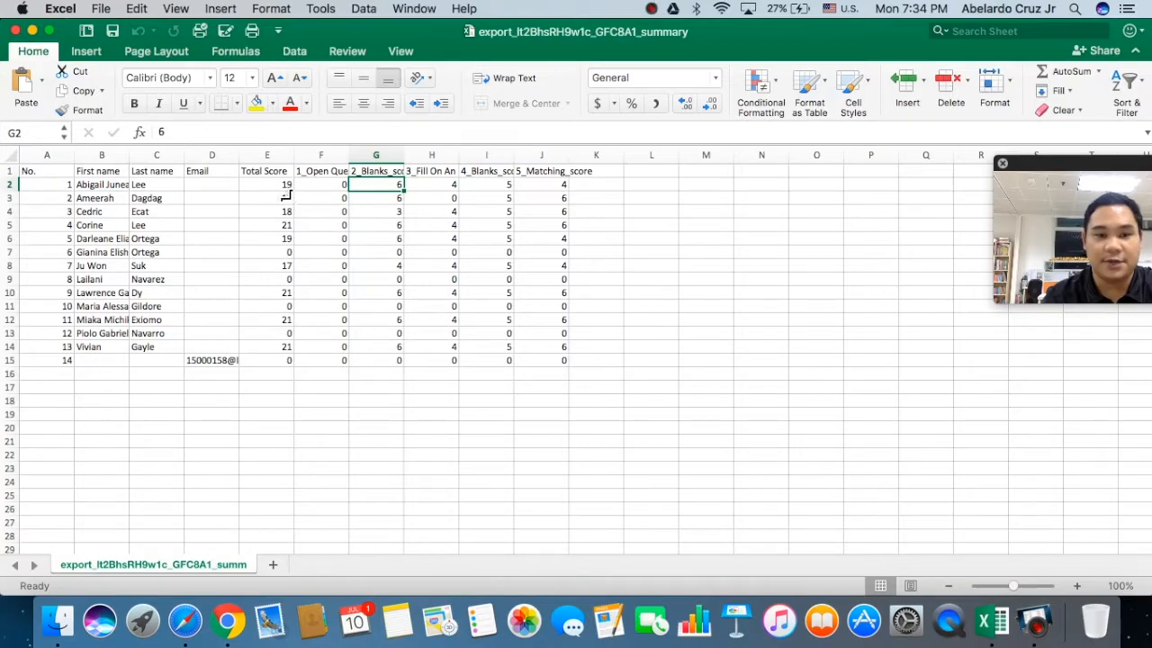
pyautogui.moveTo(286, 185); pyautogui.dragTo(288, 361)
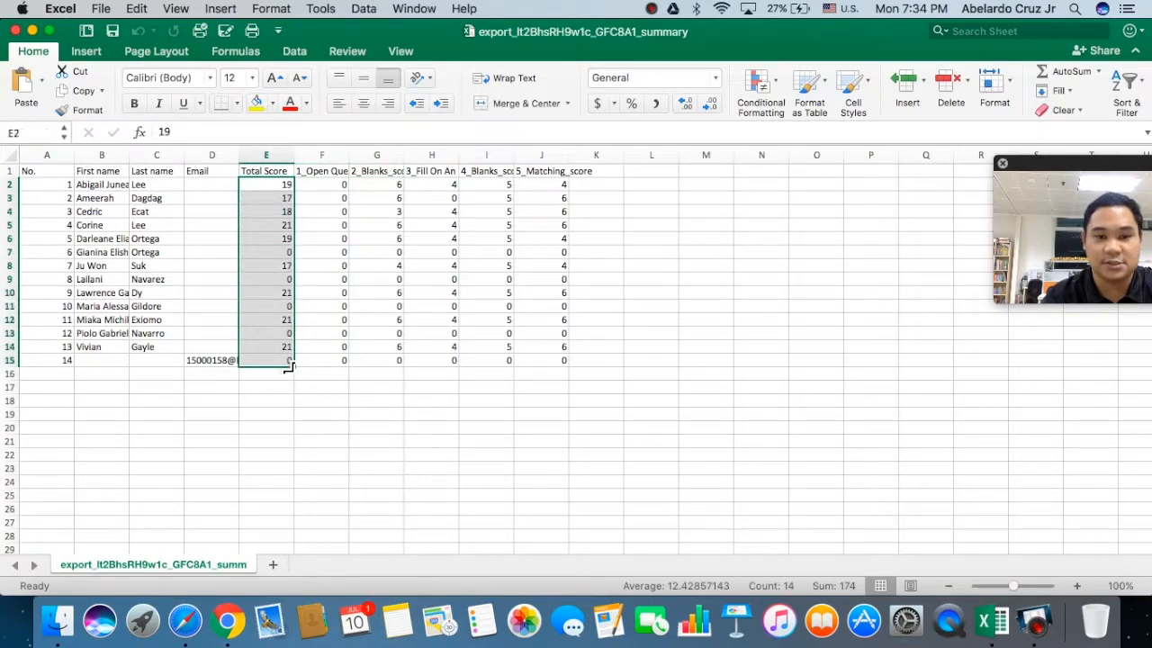
# Step: Switch to Safari and look over the third student's answers in the Wizer report
pyautogui.click(185, 621)
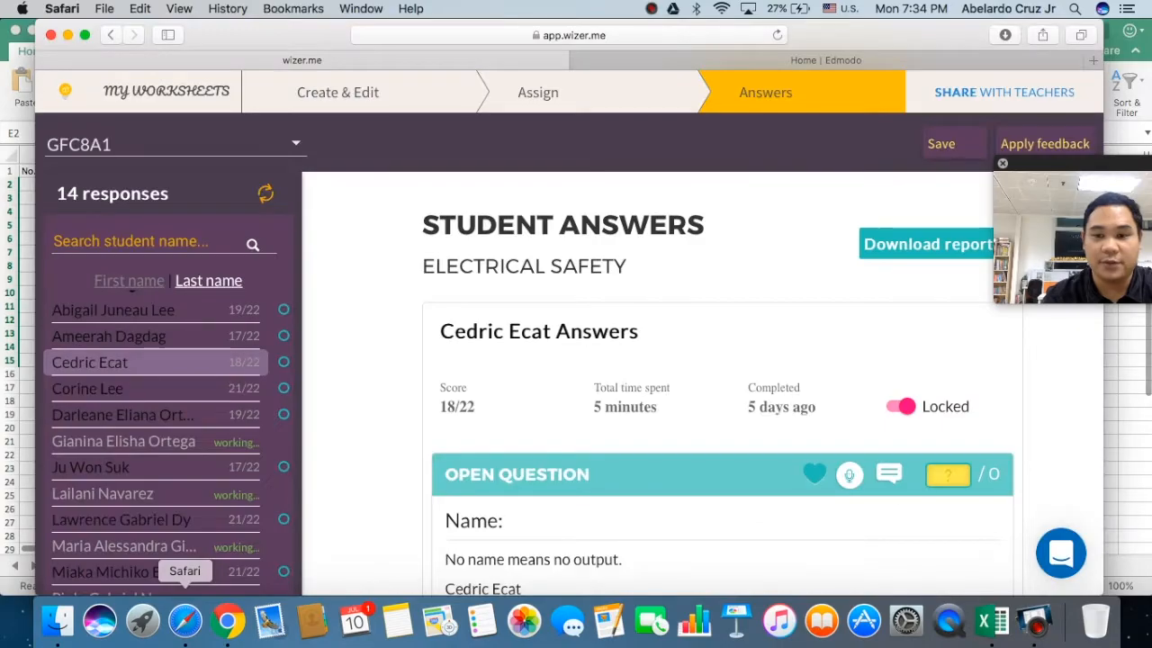
pyautogui.scroll(-10, 720, 360)
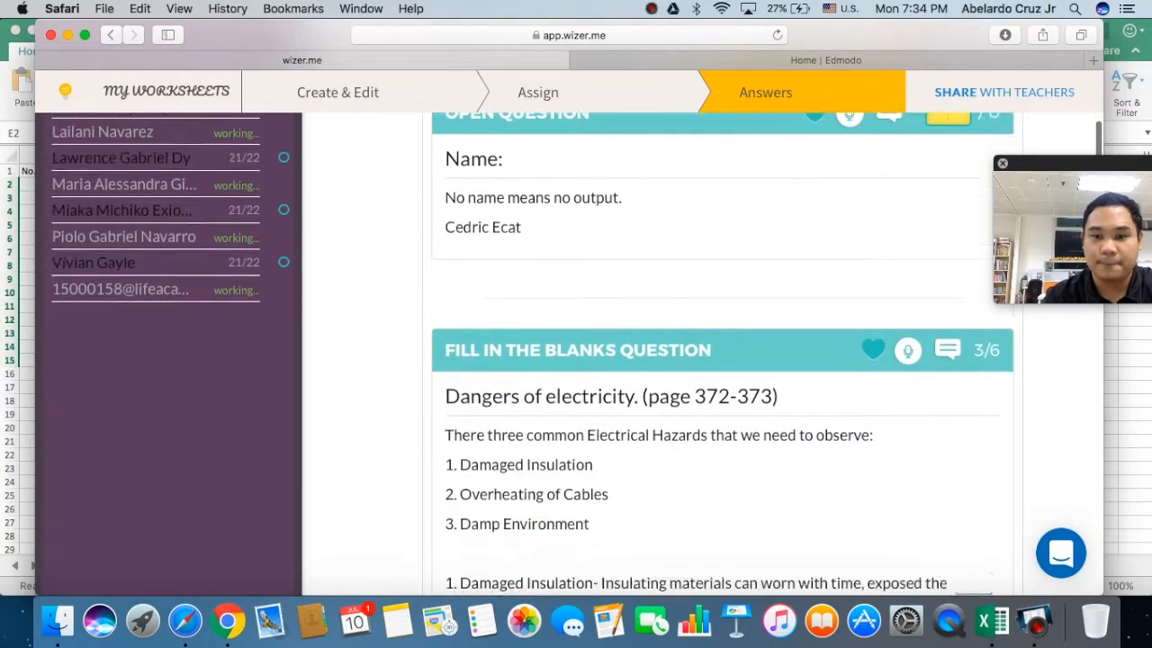
pyautogui.scroll(10, 720, 360)
pyautogui.scroll(-10, 720, 360)
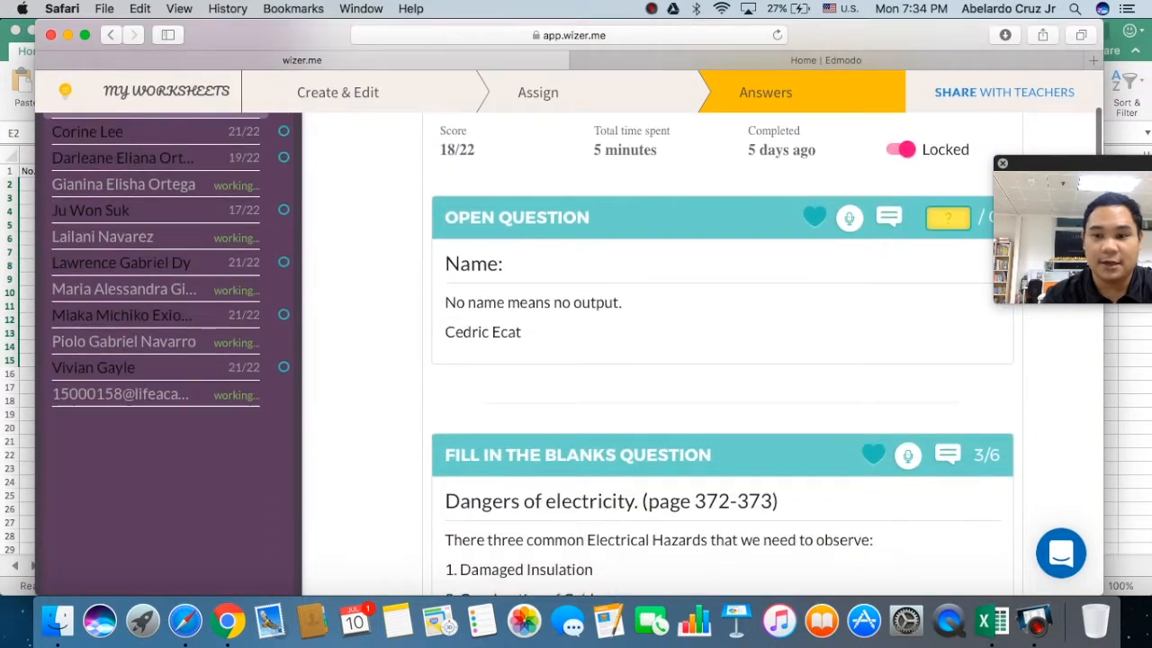
pyautogui.scroll(-3, 719, 360)
pyautogui.scroll(10, 720, 360)
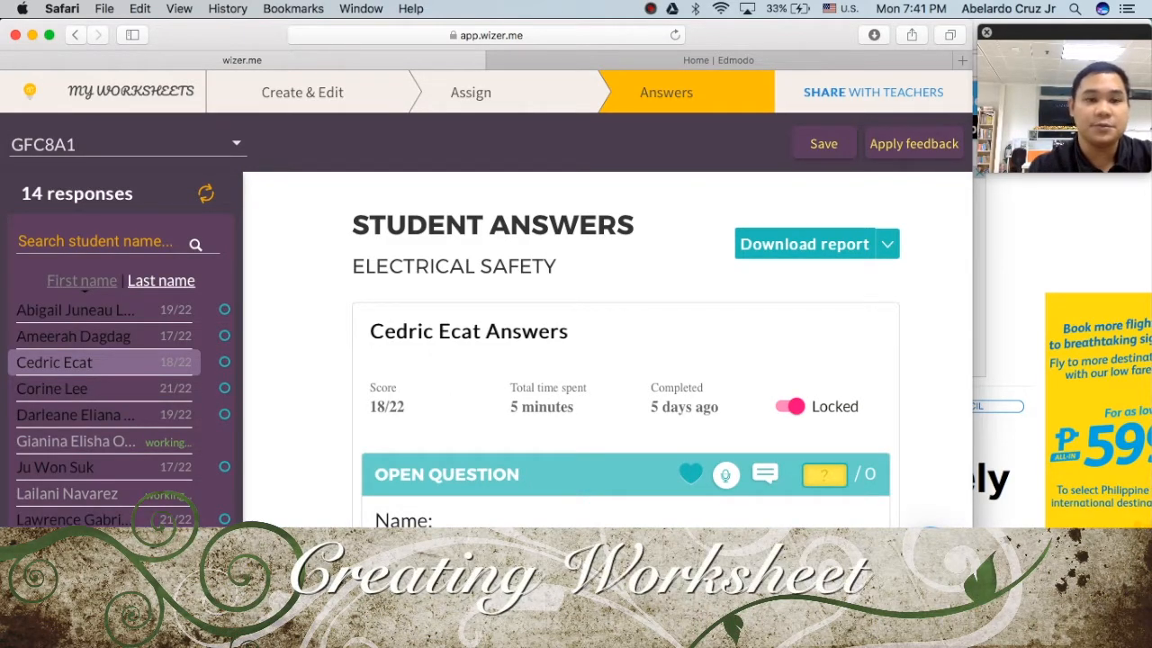
# Step: Go back to the My Worksheets page and create a new worksheet
pyautogui.click(134, 106)
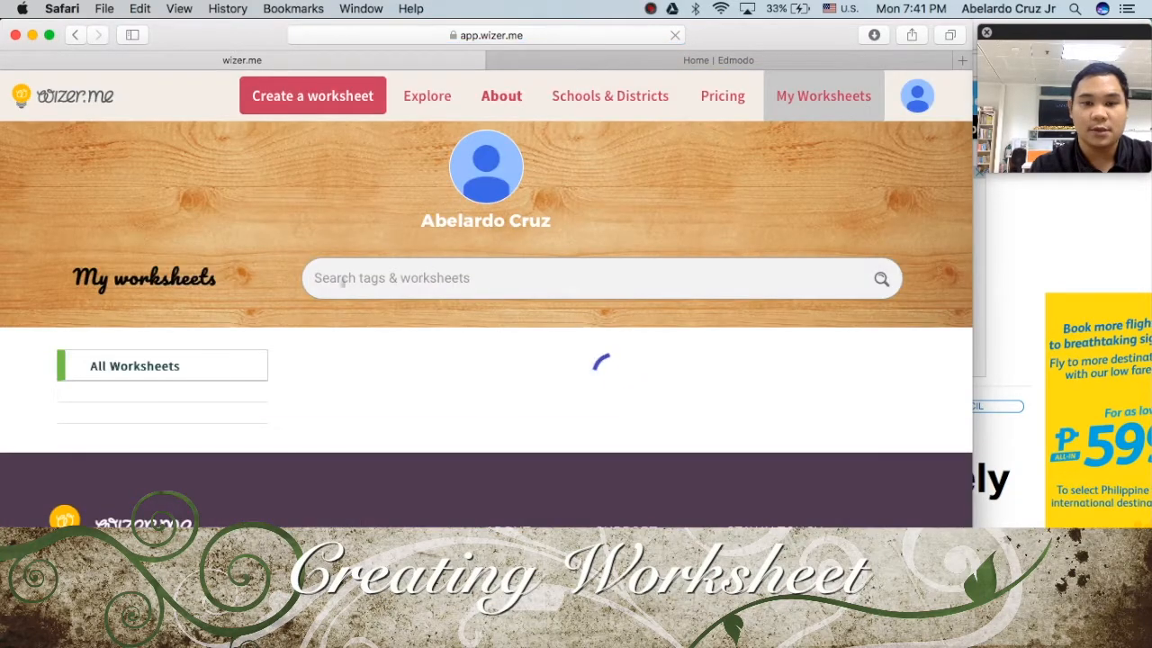
pyautogui.scroll(-1, 486, 324)
pyautogui.scroll(-5, 486, 360)
pyautogui.scroll(3, 486, 360)
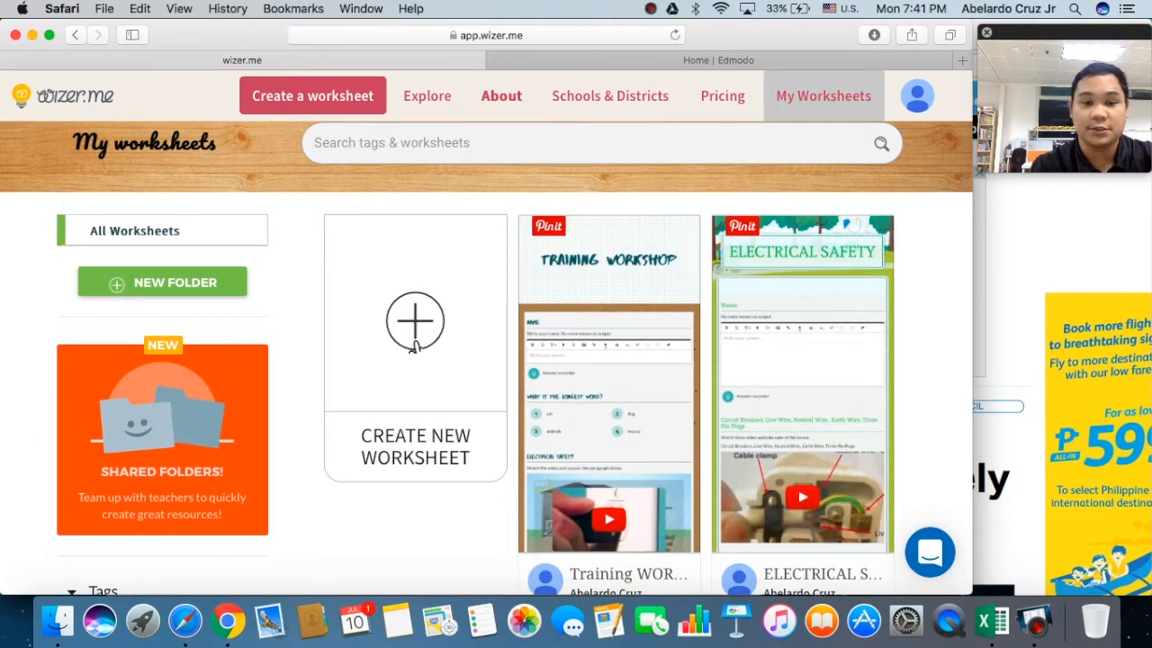
pyautogui.click(415, 345)
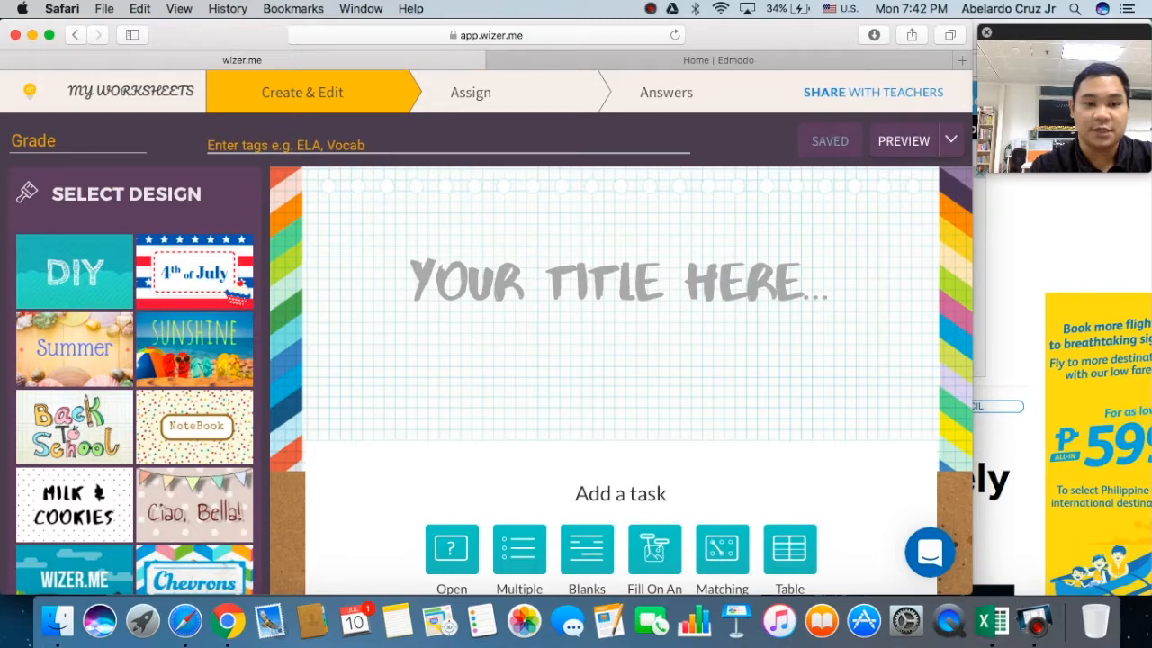
# Step: Apply the Sunshine design with the lemons-and-limes cover image and title the worksheet "TECHNOLOGY INTEGRATION"
pyautogui.click(194, 349)
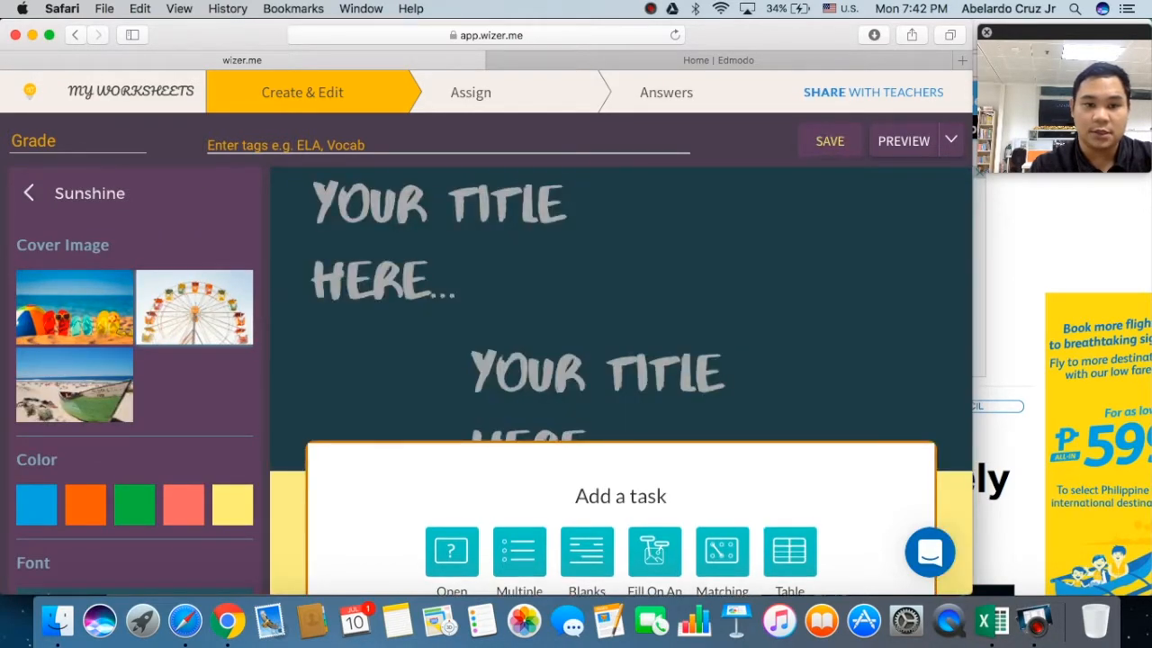
pyautogui.click(194, 384)
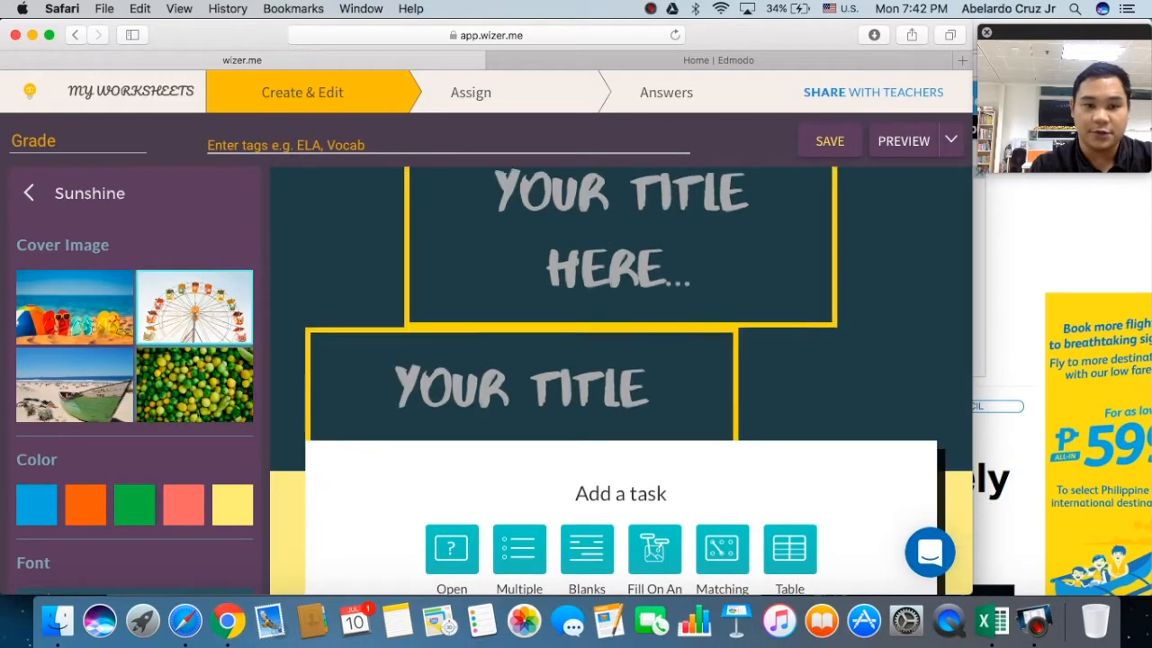
pyautogui.click(653, 321)
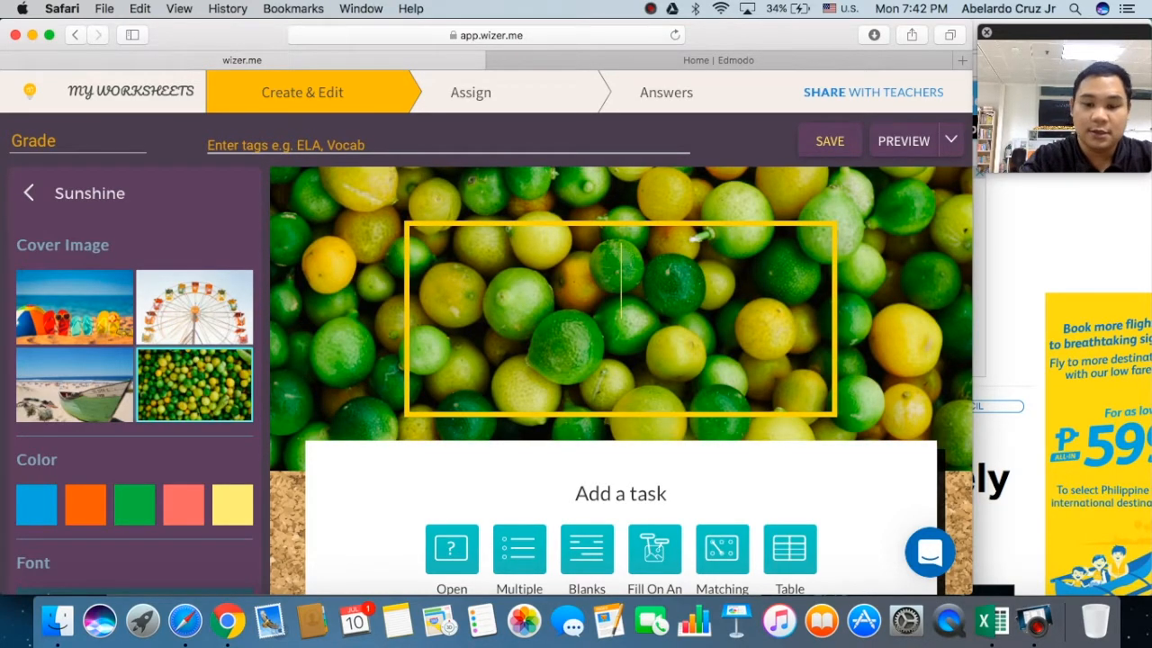
pyautogui.write('TECH')
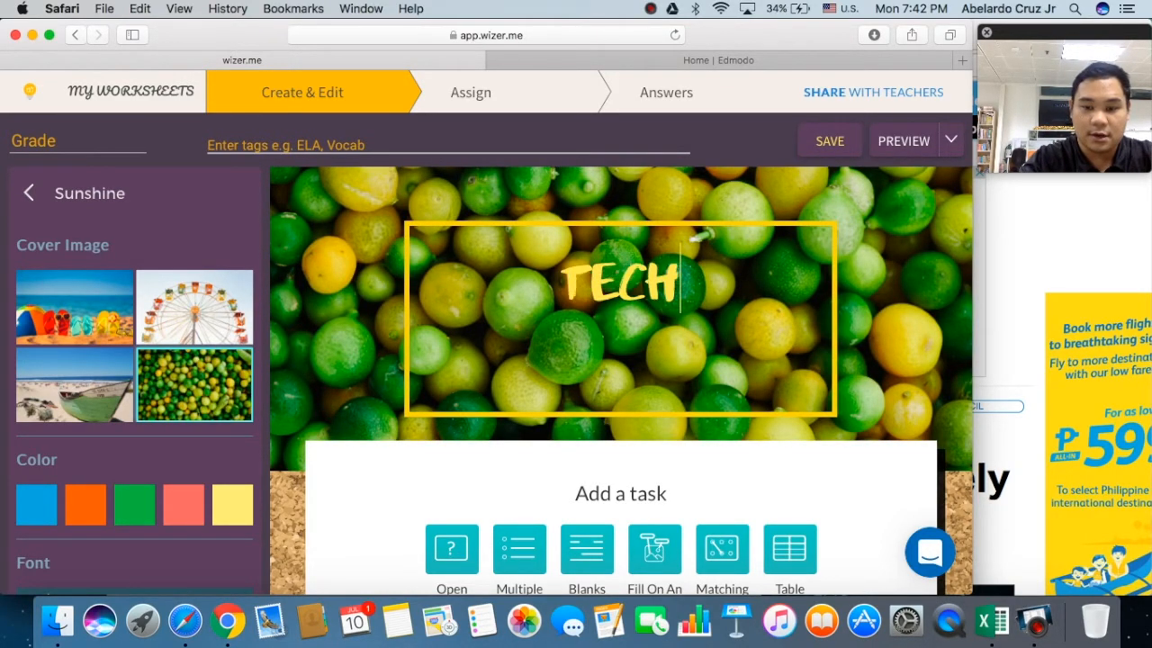
pyautogui.write('NOLO')
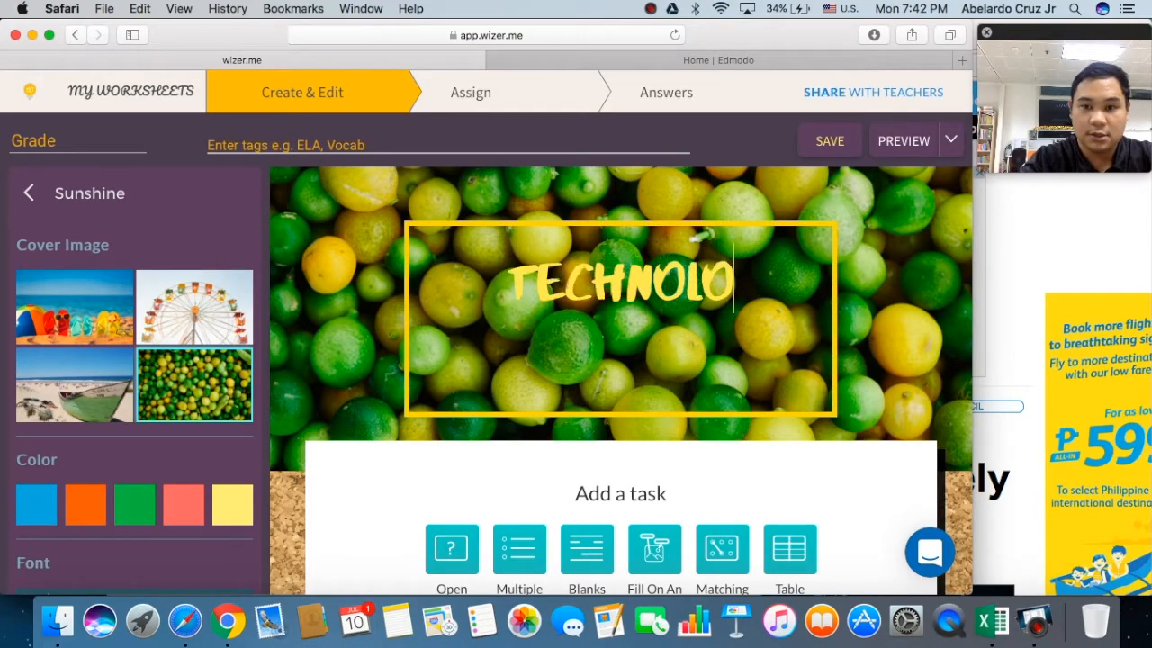
pyautogui.write('GY INT')
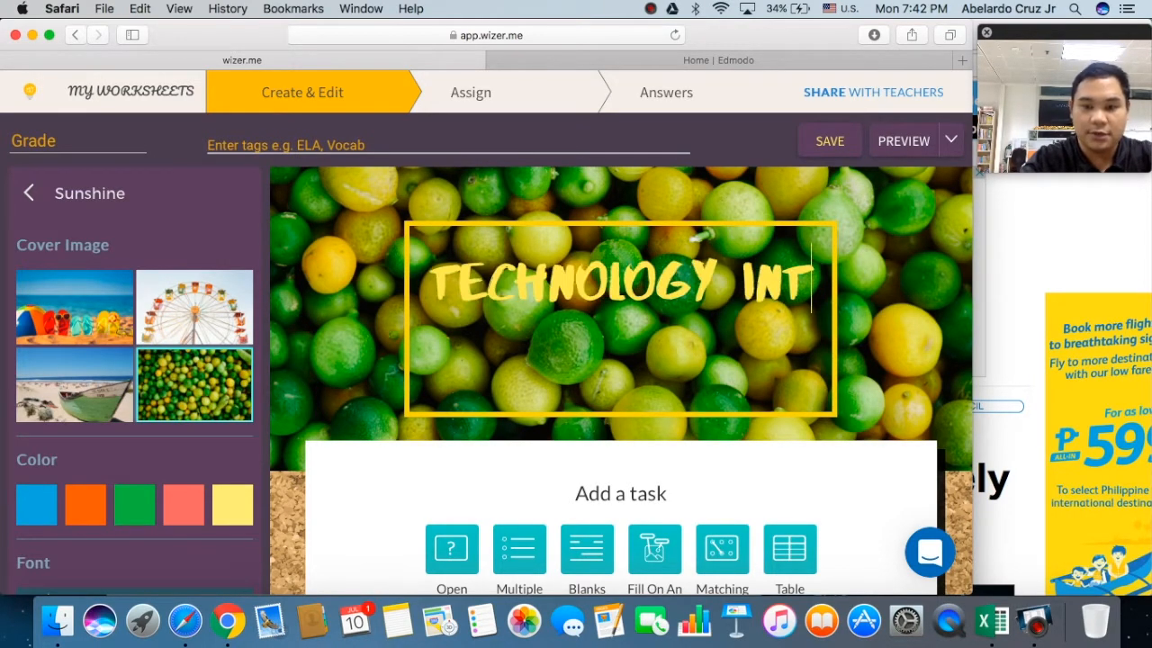
pyautogui.write('EGRATIO')
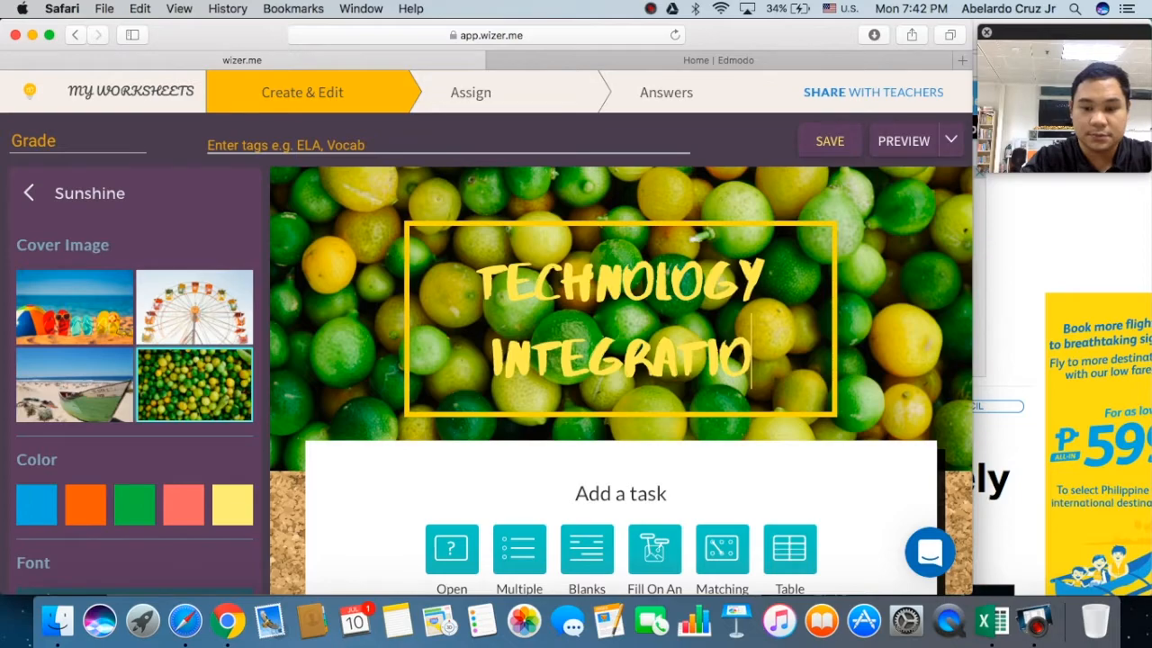
pyautogui.write('N')
# Step: Try the coral, orange and blue design colors on the worksheet title and its frame
pyautogui.scroll(-1, 620, 360)
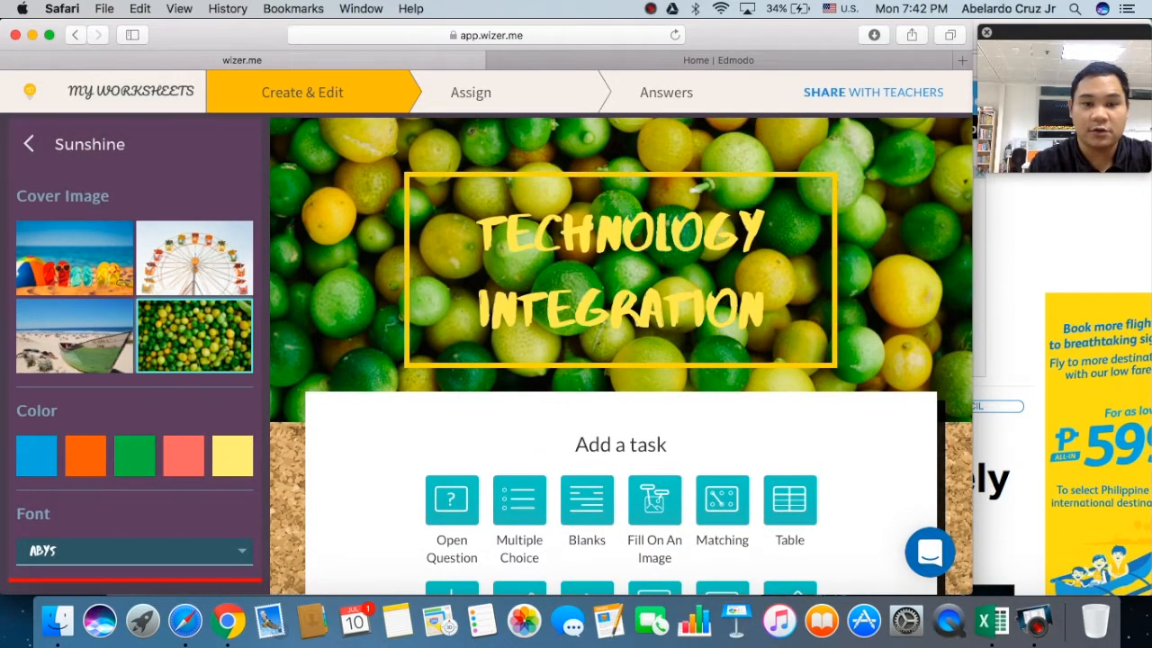
pyautogui.click(183, 455)
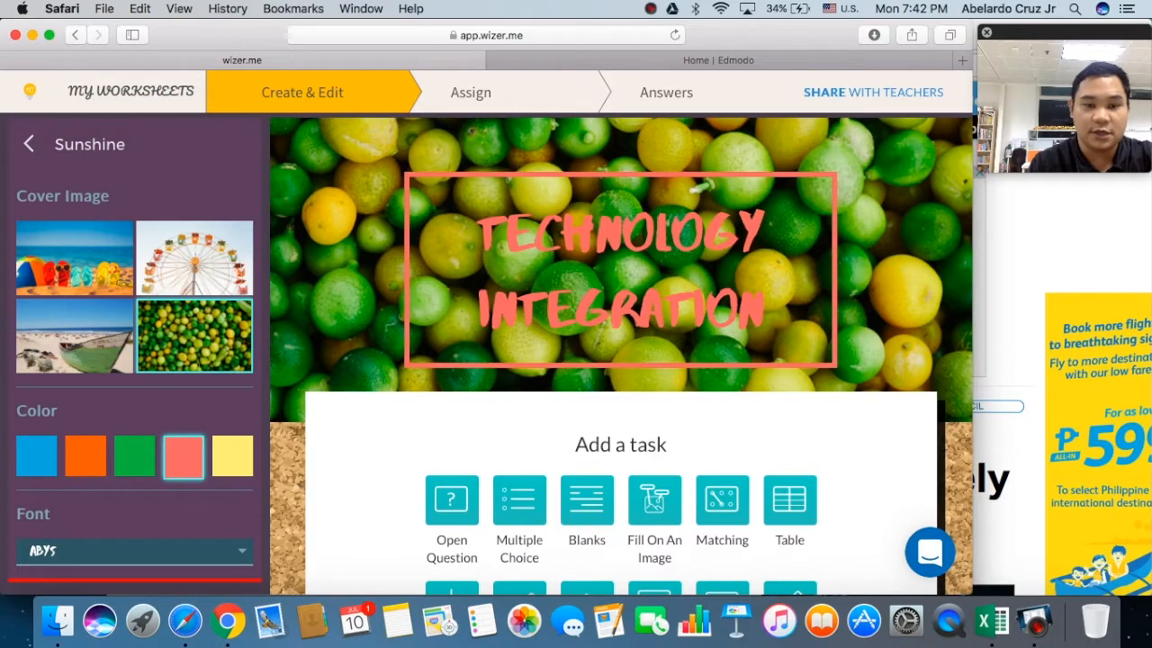
pyautogui.click(86, 455)
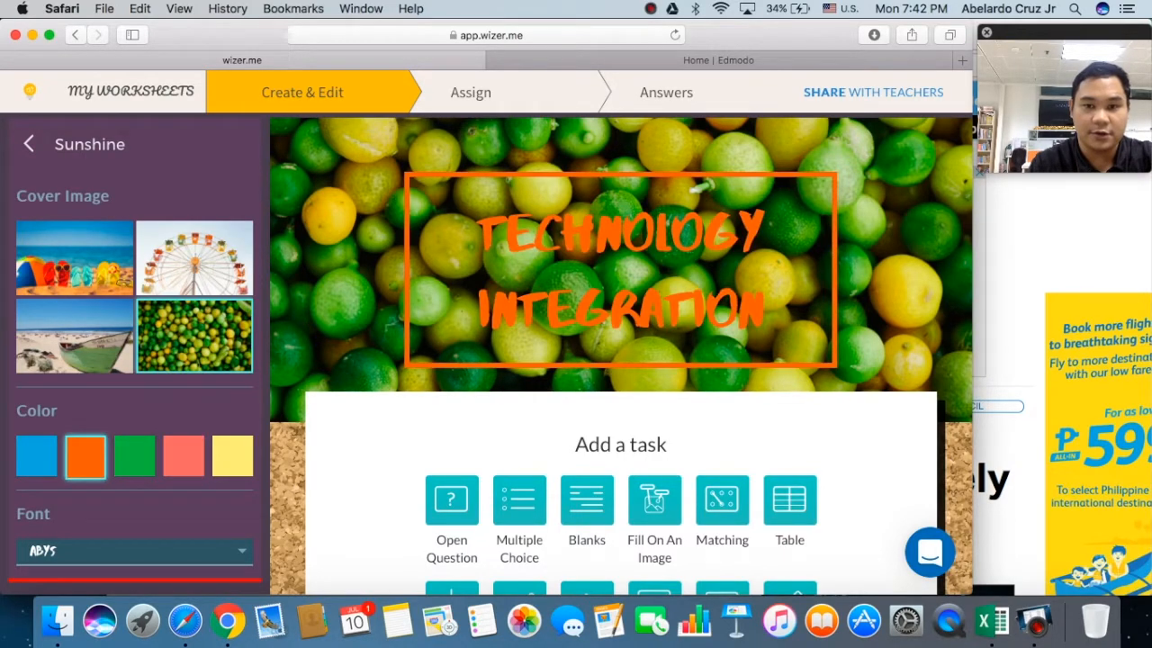
pyautogui.click(36, 455)
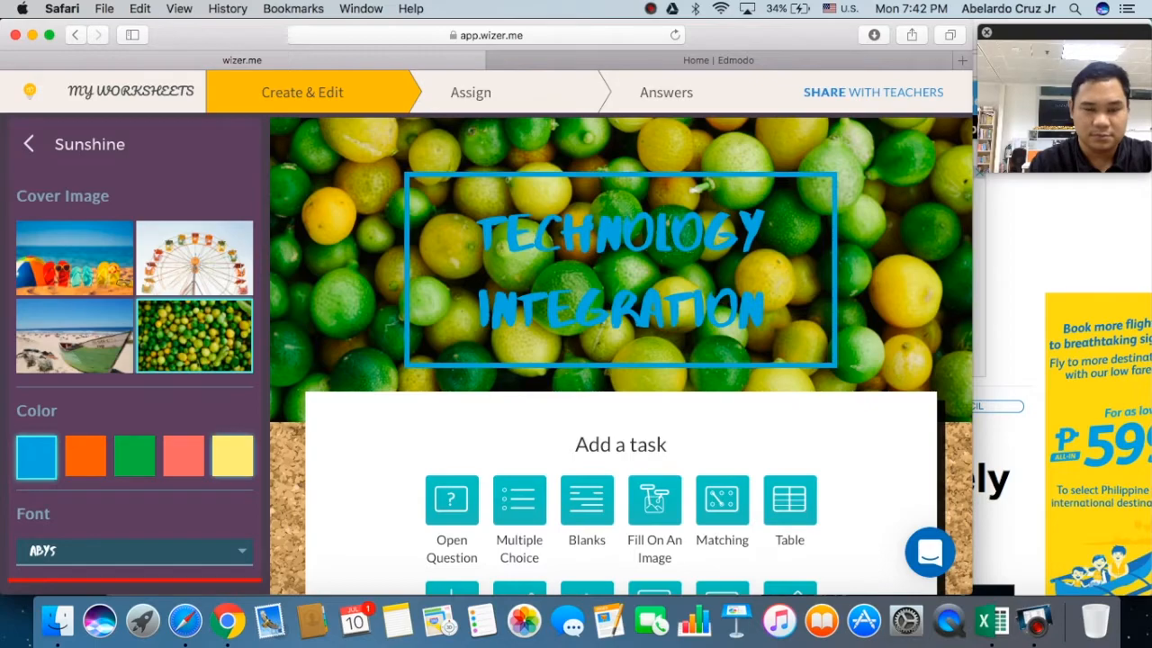
# Step: Change the worksheet font to Permanent Marker and try the green design color
pyautogui.scroll(-3, 233, 455)
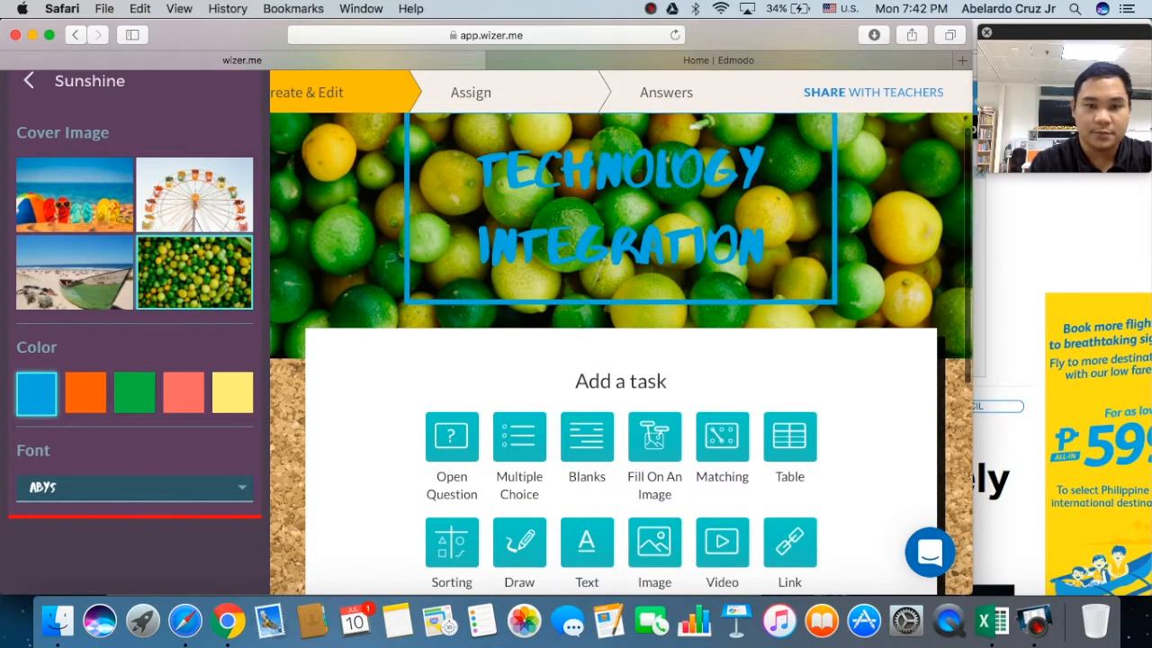
pyautogui.scroll(-2, 243, 468)
pyautogui.click(243, 459)
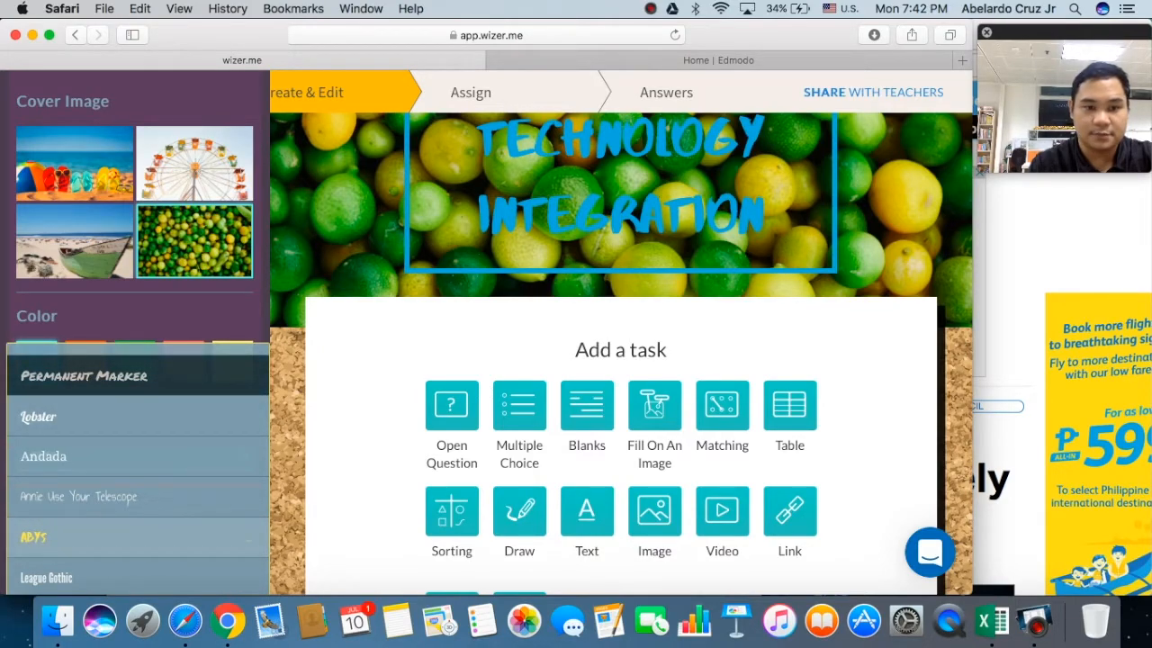
pyautogui.click(134, 375)
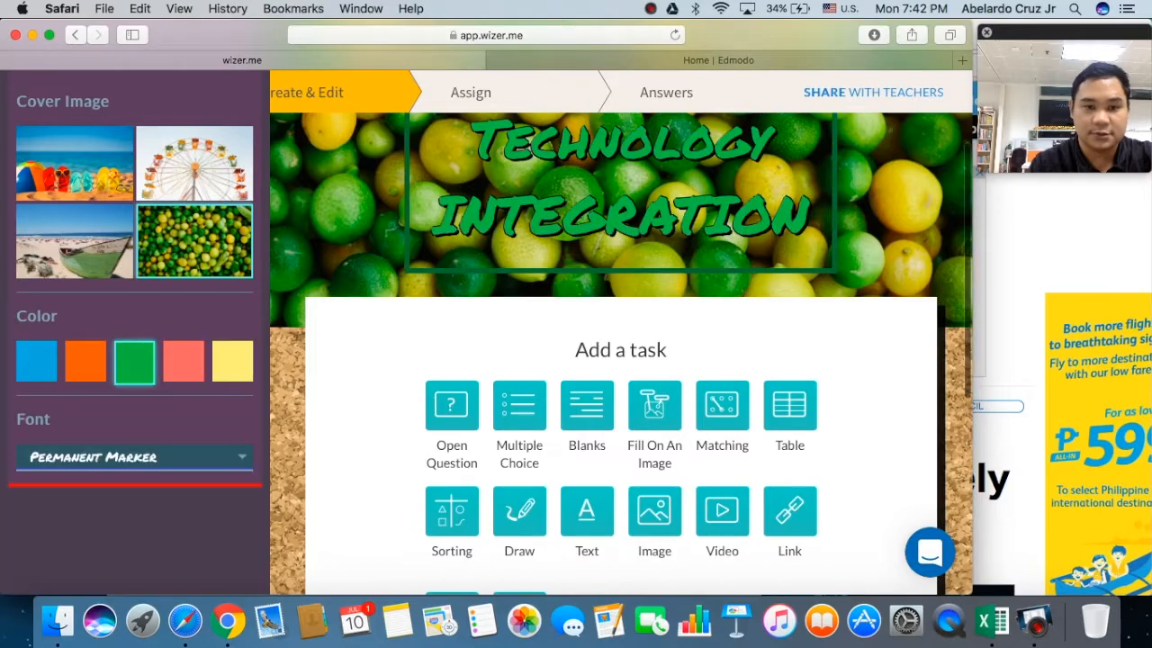
# Step: Try the yellow design color on the title, and settle on the coral one
pyautogui.scroll(3, 232, 392)
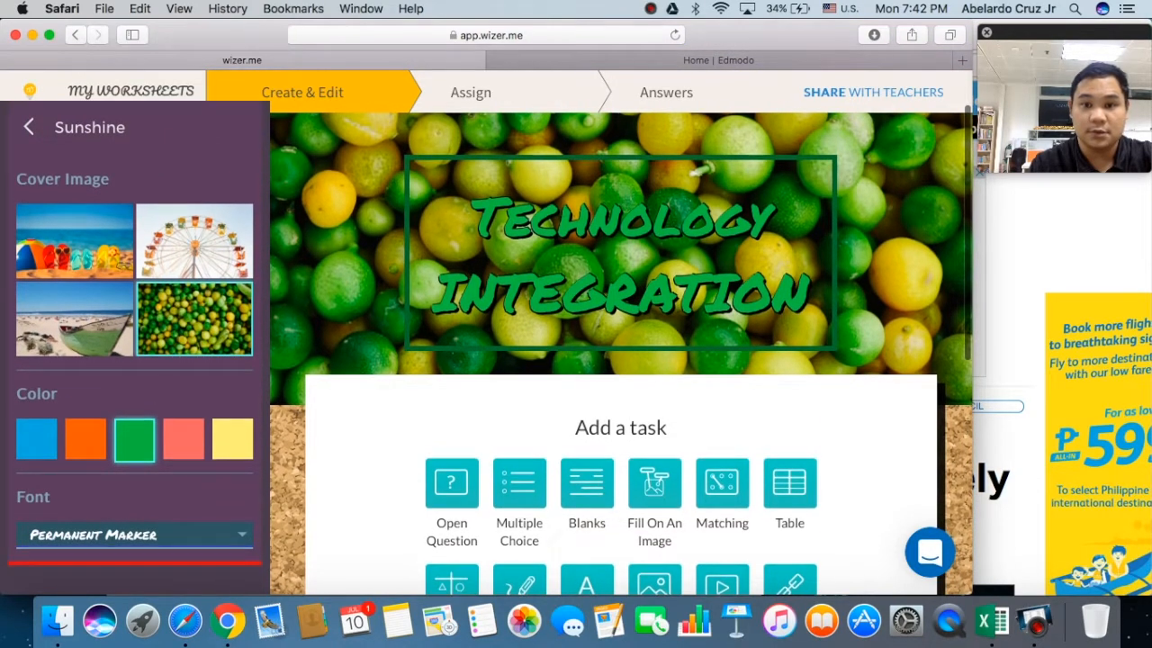
pyautogui.scroll(-2, 232, 392)
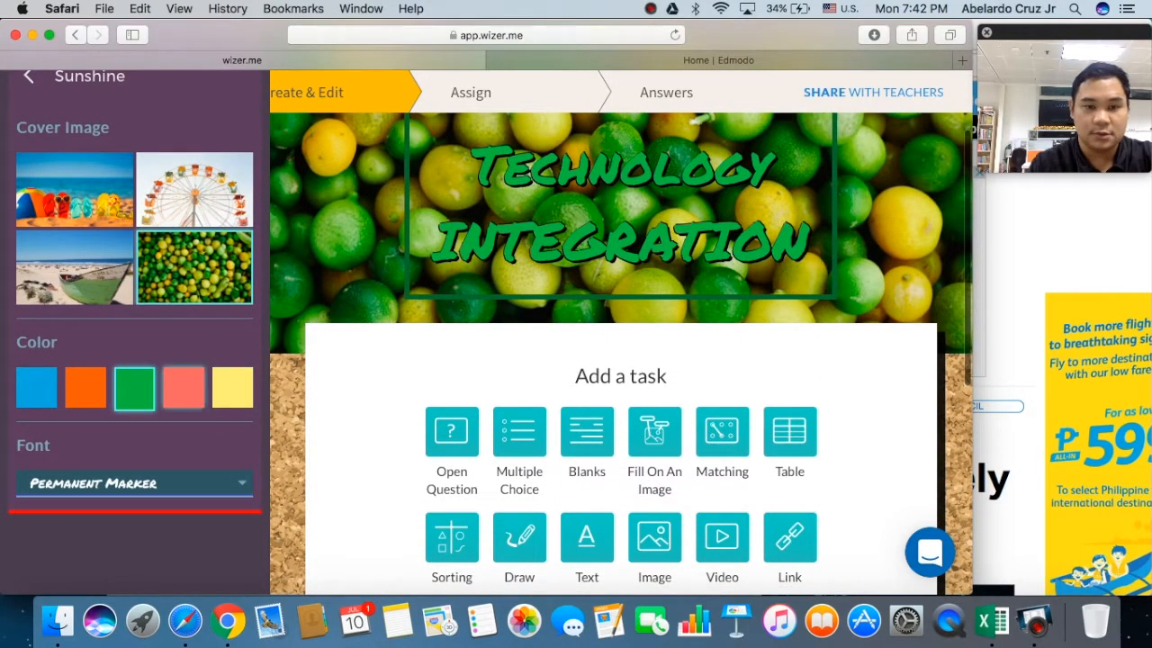
pyautogui.click(232, 387)
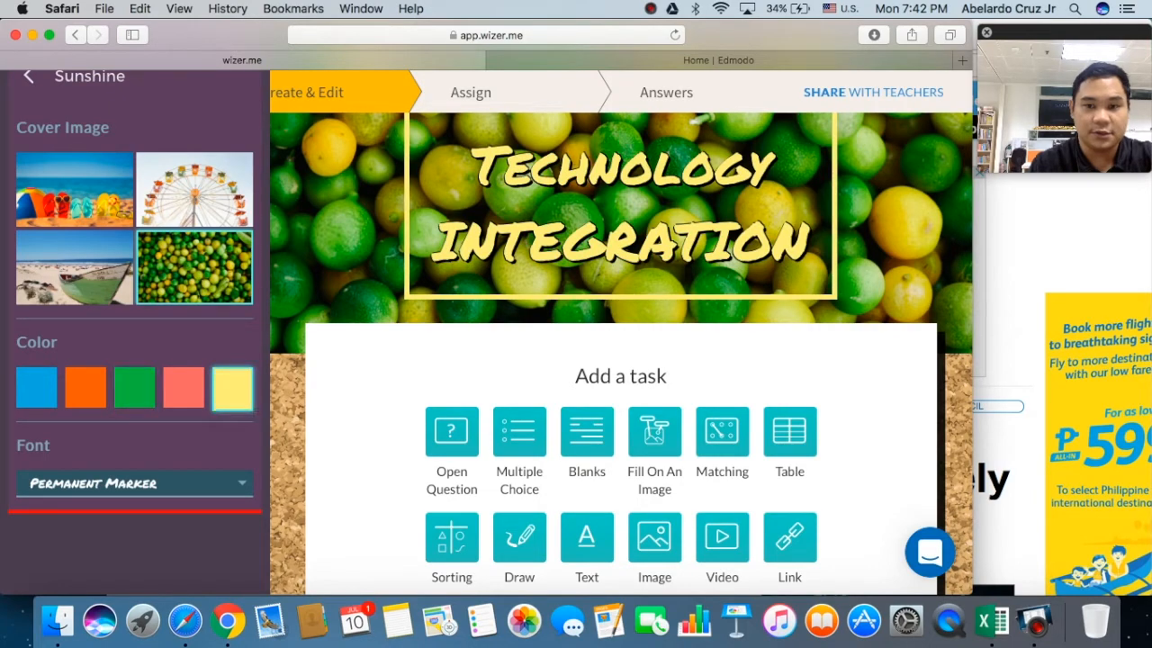
pyautogui.scroll(-2, 232, 387)
pyautogui.scroll(1, 232, 387)
pyautogui.click(184, 358)
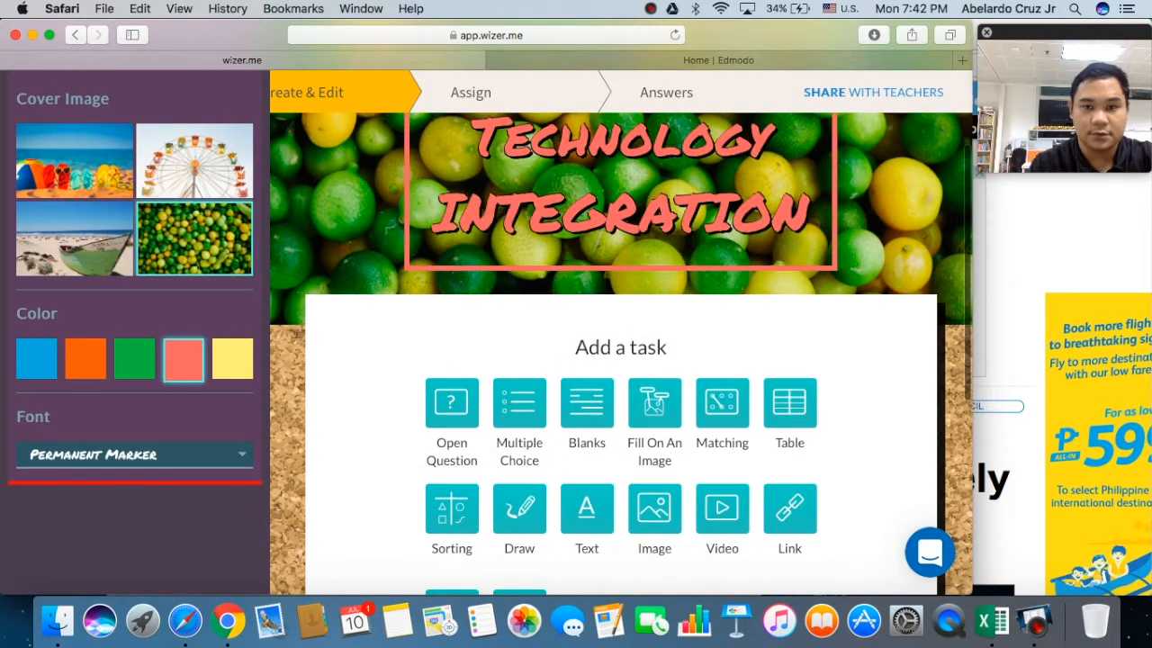
# Step: Add an Open Question task to the worksheet and enter "name:" as its question
pyautogui.scroll(-5, 461, 480)
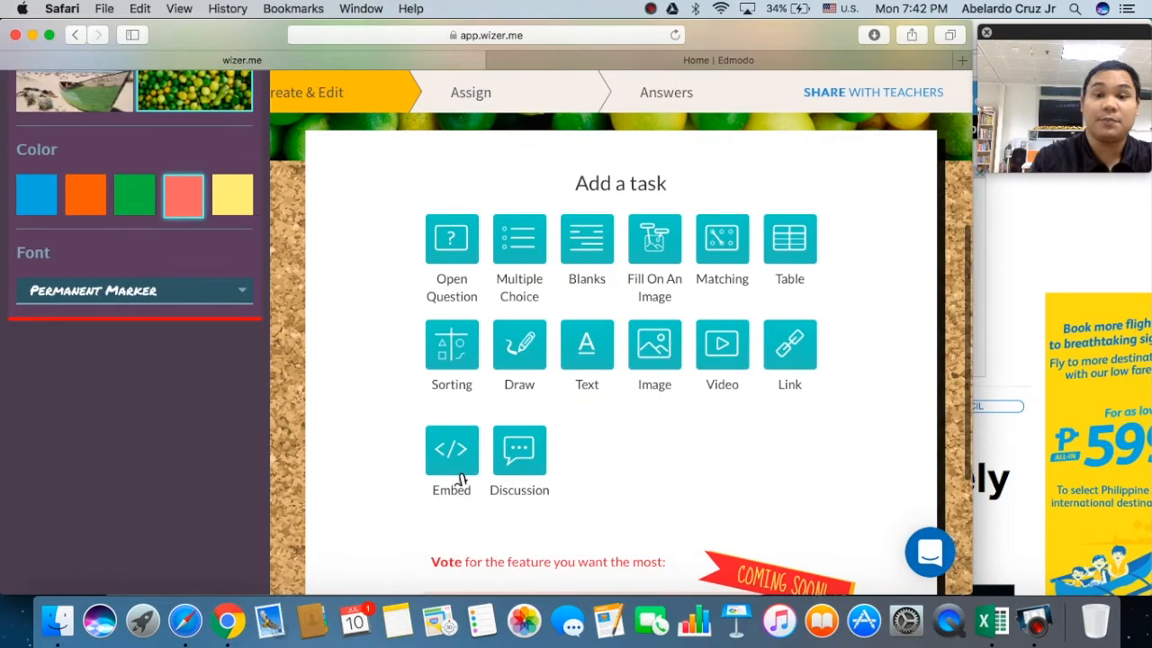
pyautogui.scroll(3, 459, 482)
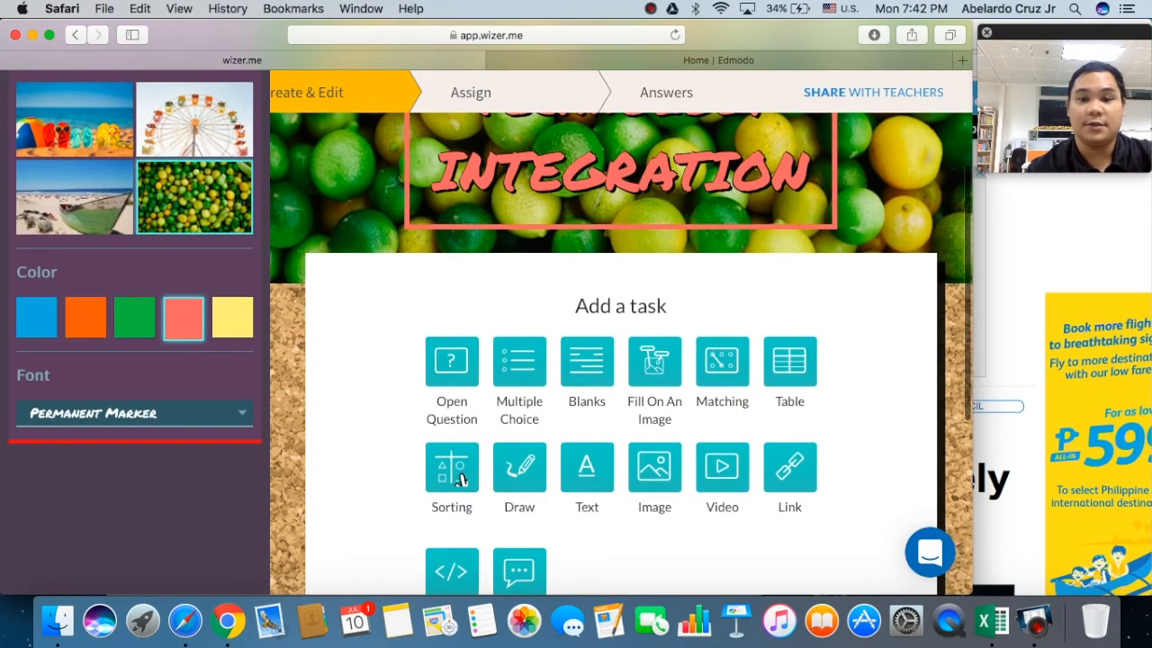
pyautogui.click(468, 380)
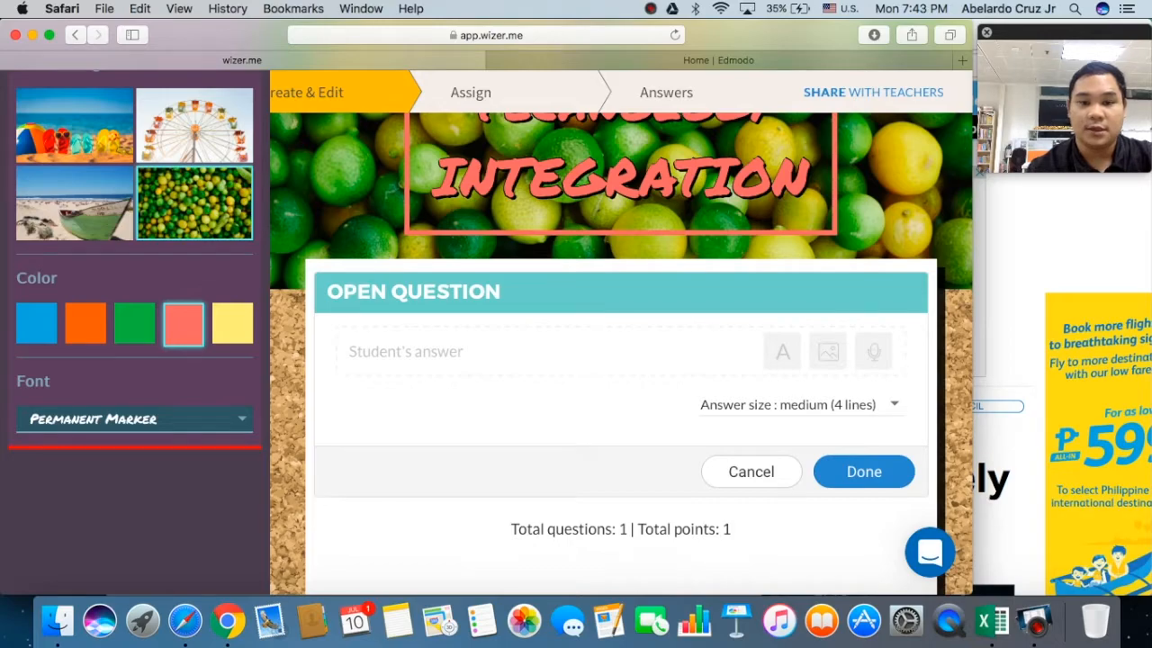
pyautogui.scroll(-2, 504, 399)
pyautogui.scroll(1, 504, 399)
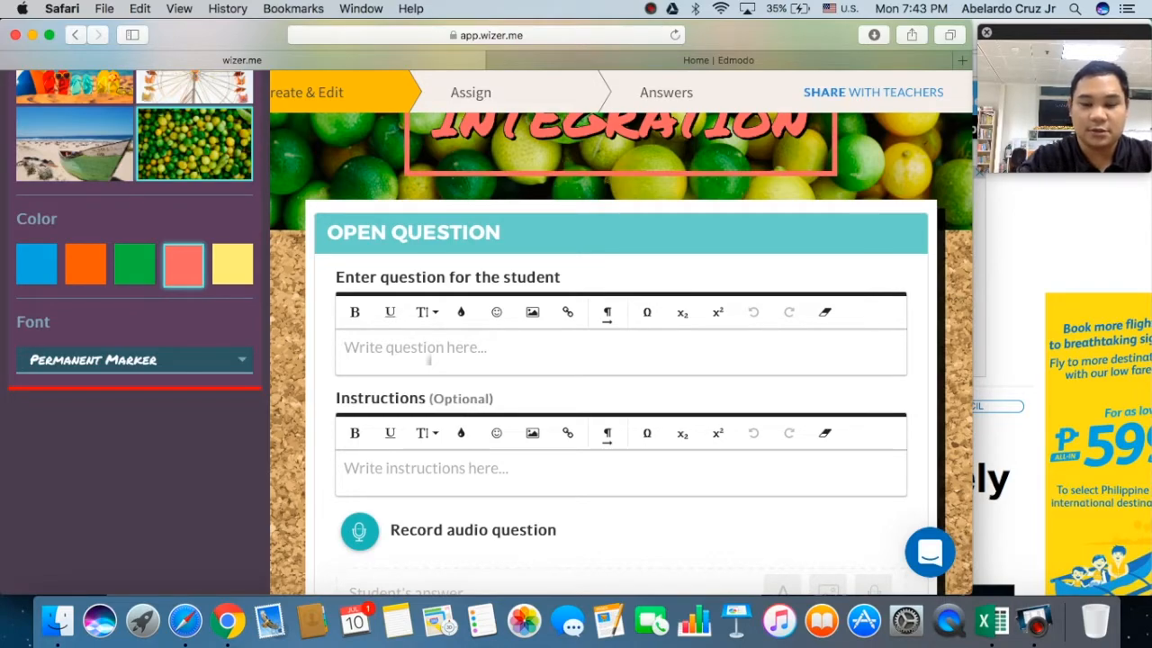
pyautogui.write('n')
pyautogui.press('BackSpace')
pyautogui.write('name:')
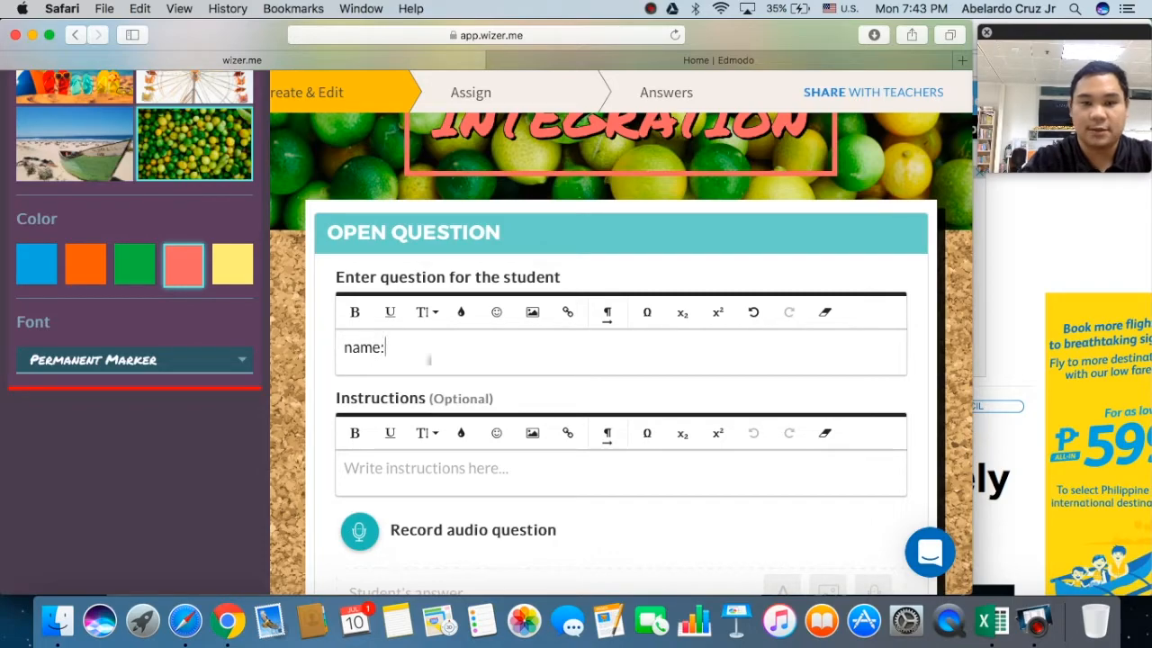
# Step: Enter "Write your name. No name means no output." as the instructions of the open question
pyautogui.click(392, 483)
pyautogui.write('Wi')
pyautogui.write('ite your nam')
pyautogui.write('e. No nam')
pyautogui.write('e means ')
pyautogui.write('no out')
pyautogui.write('put')
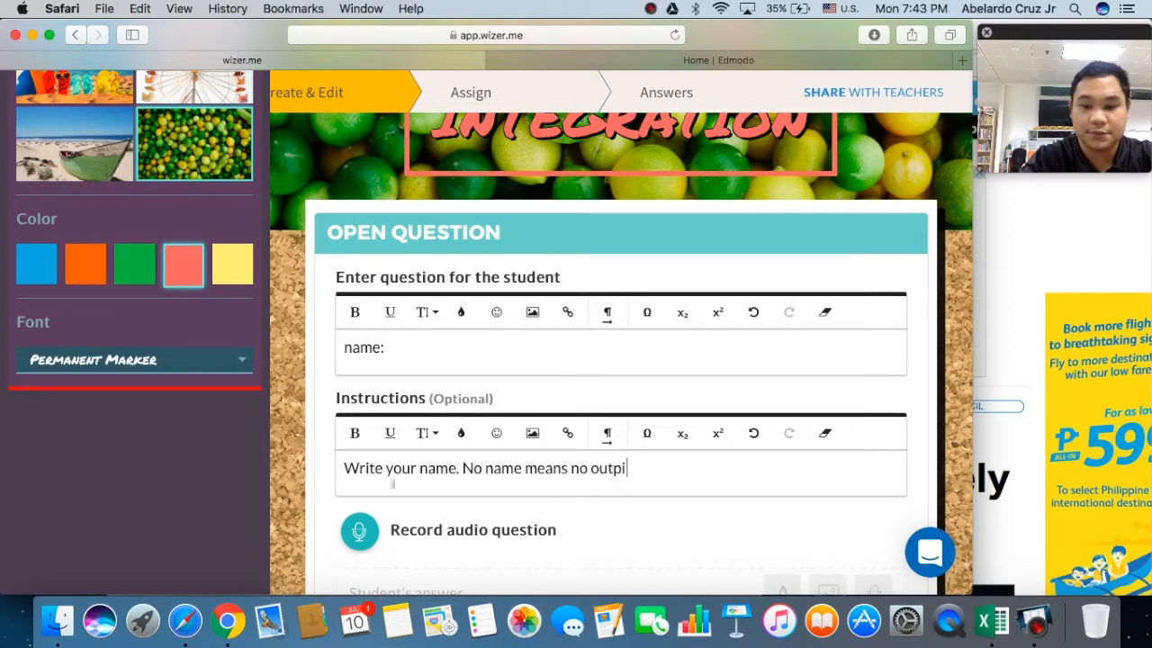
pyautogui.press('BackSpace')
pyautogui.press('BackSpace')
pyautogui.write('ut.')
# Step: Set the open question's answer size to small (1 line) and finish the task
pyautogui.scroll(-3, 393, 483)
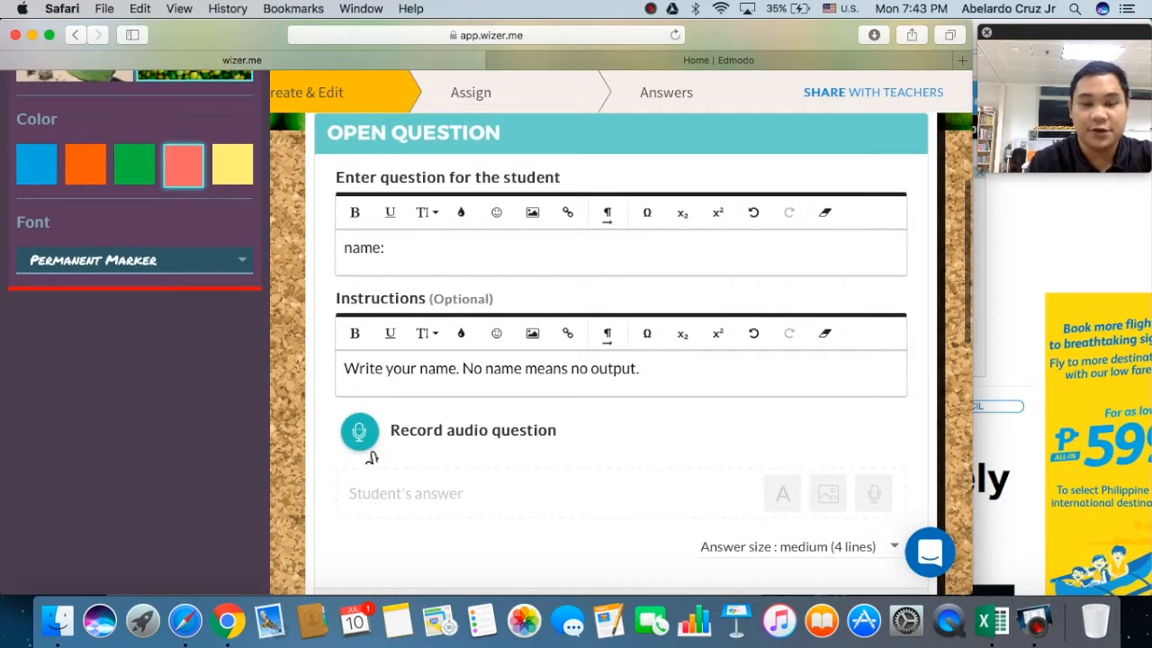
pyautogui.scroll(-2, 846, 491)
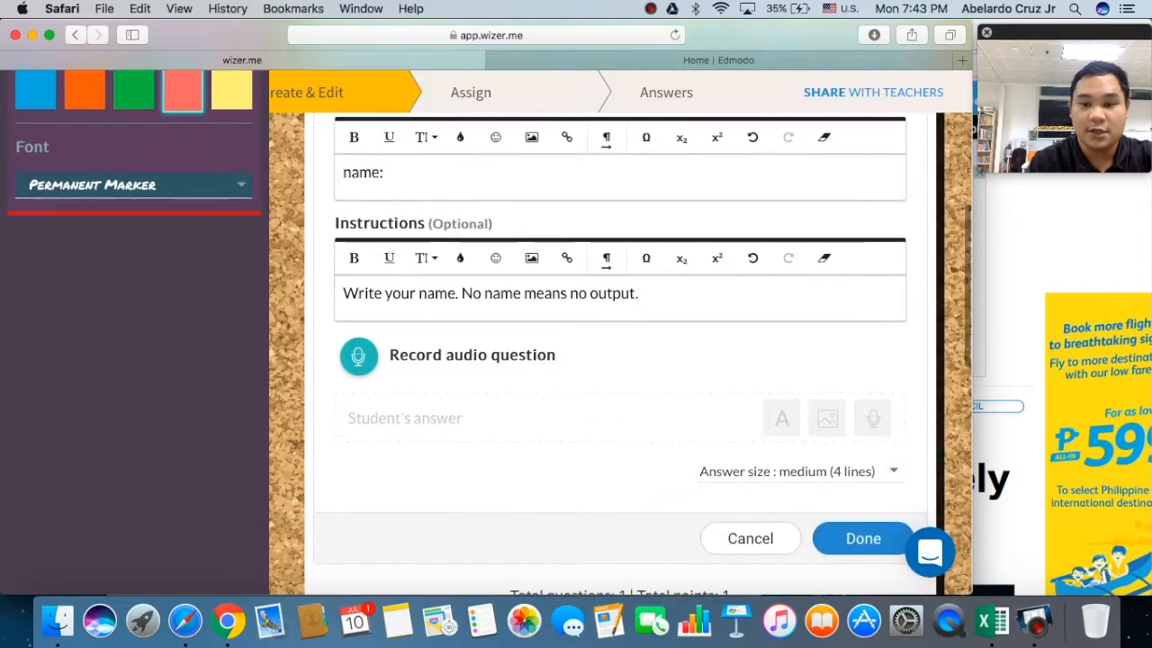
pyautogui.click(845, 486)
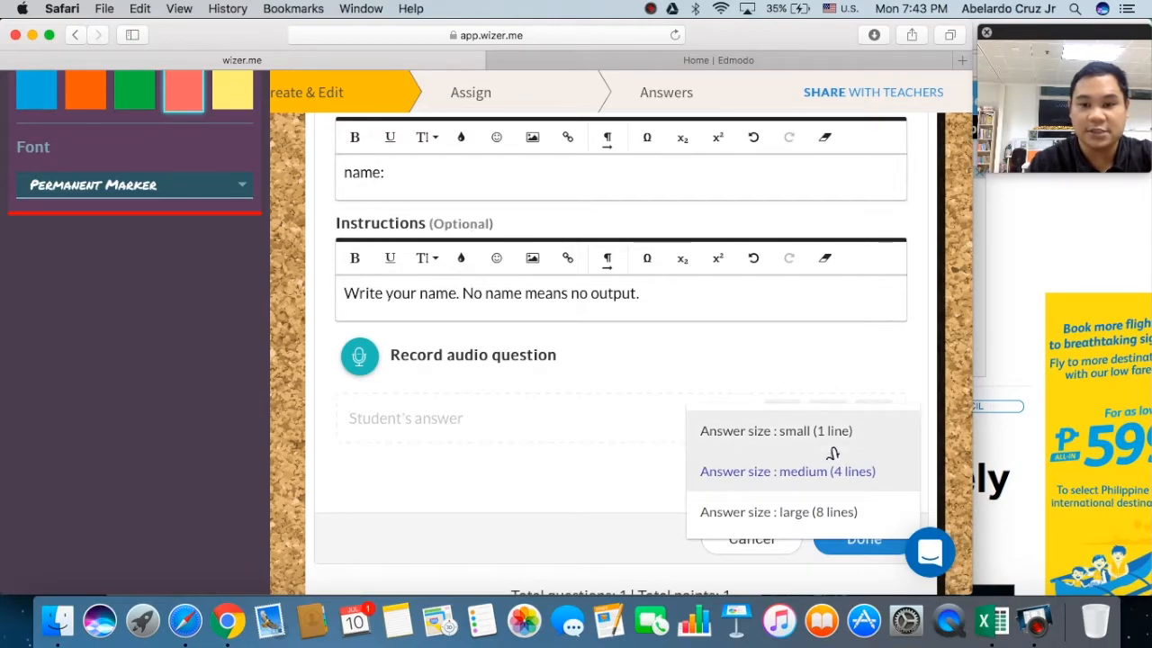
pyautogui.click(832, 448)
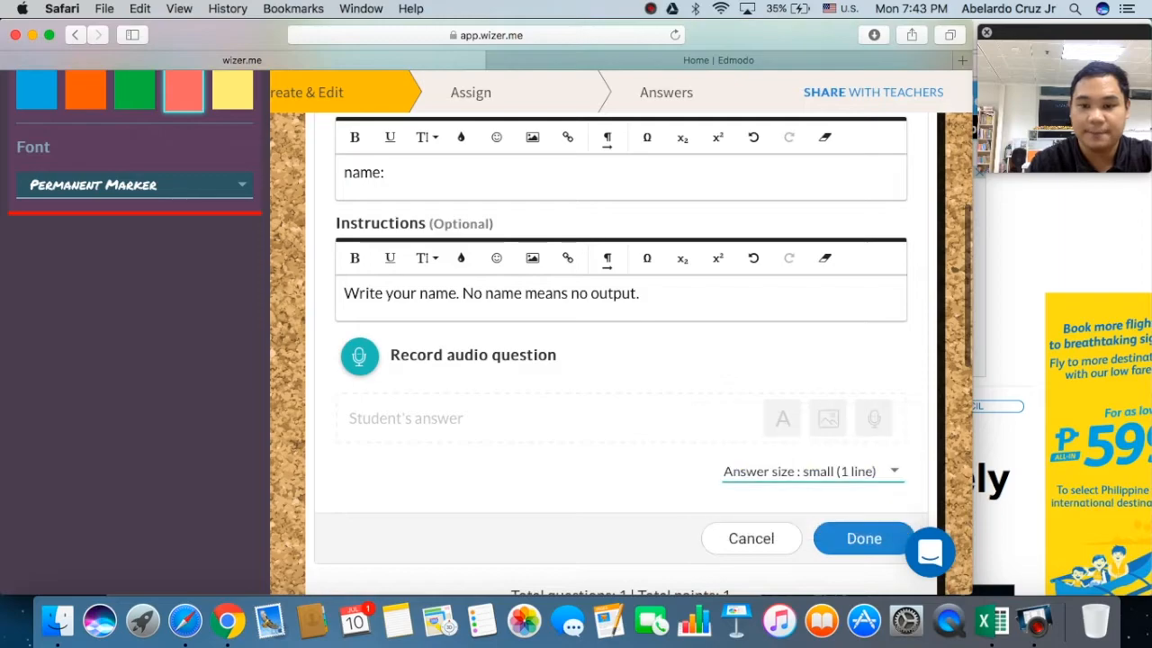
pyautogui.scroll(-1, 741, 507)
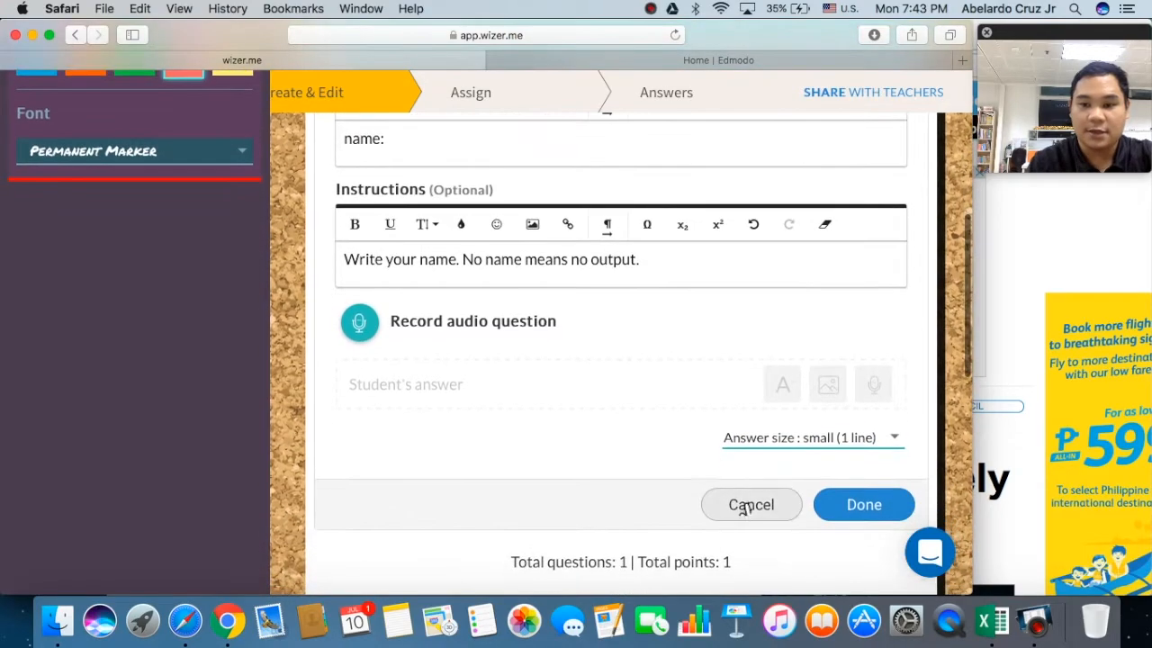
pyautogui.click(862, 505)
pyautogui.scroll(5, 884, 504)
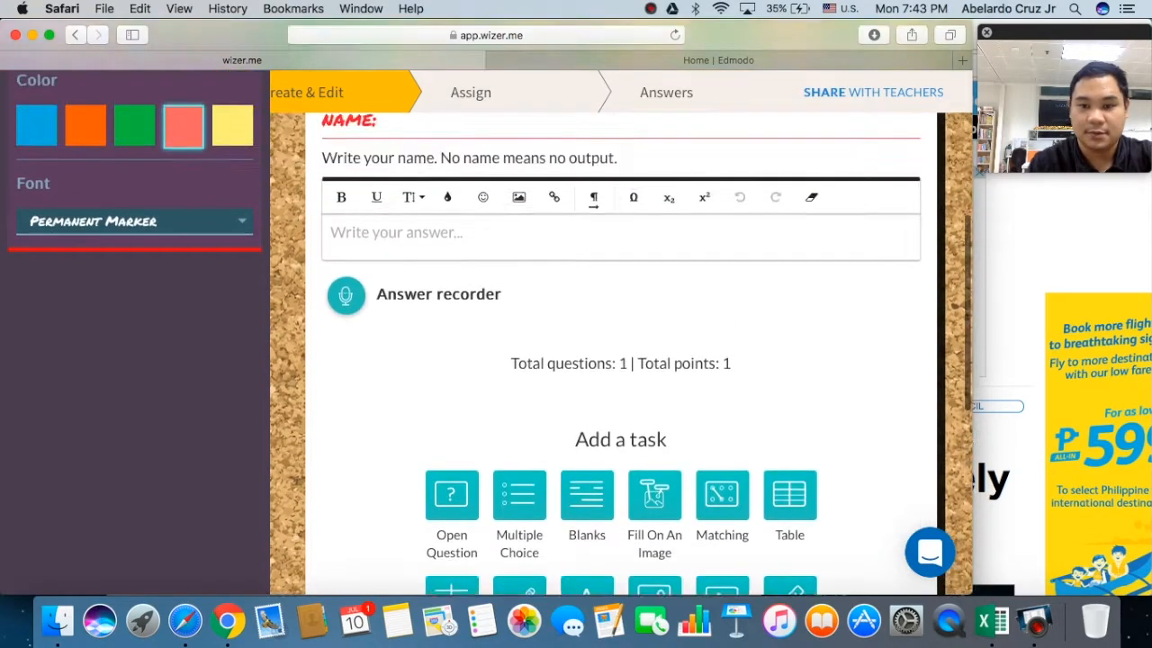
# Step: Set the point value of the name question to 0
pyautogui.scroll(-1, 621, 353)
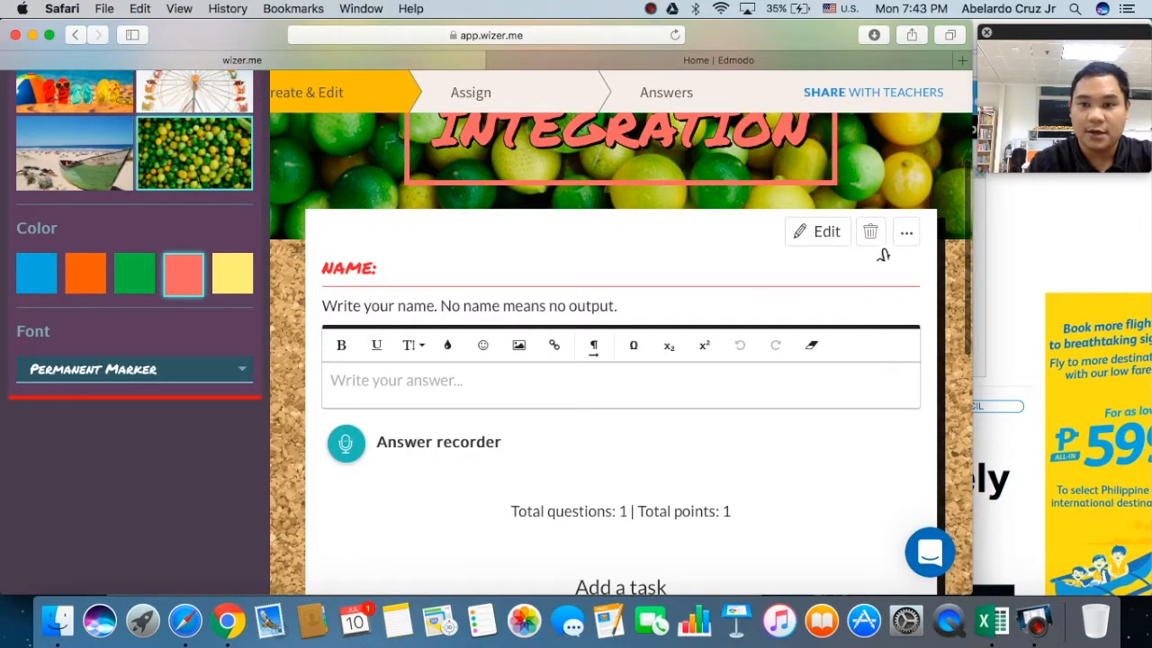
pyautogui.click(906, 232)
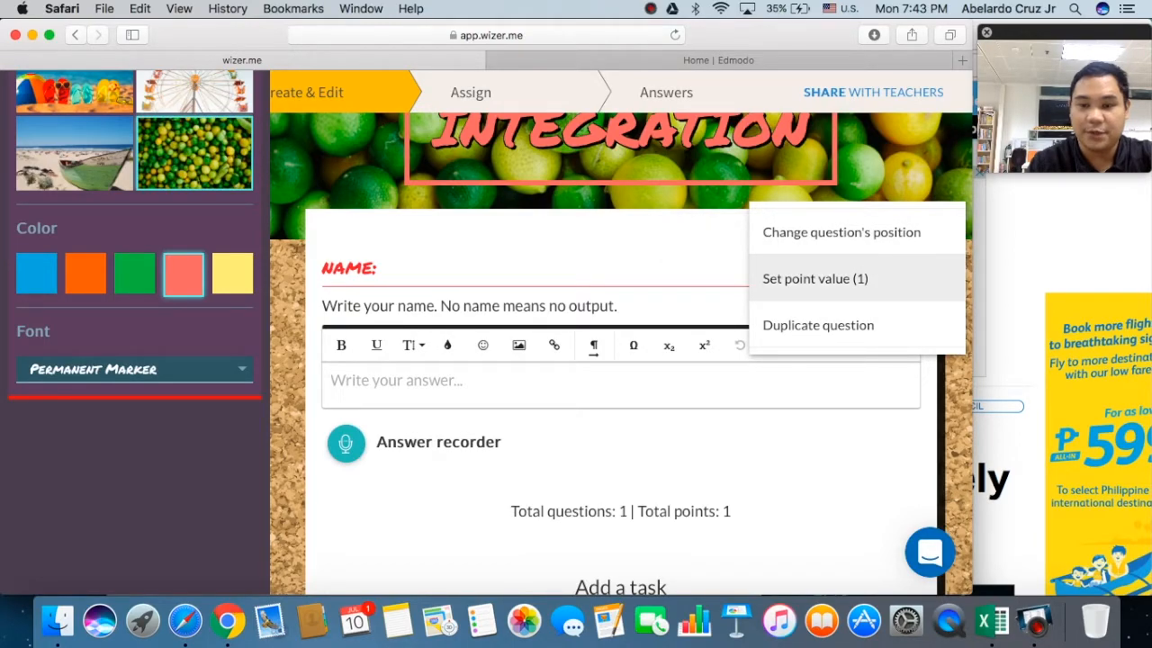
pyautogui.click(815, 278)
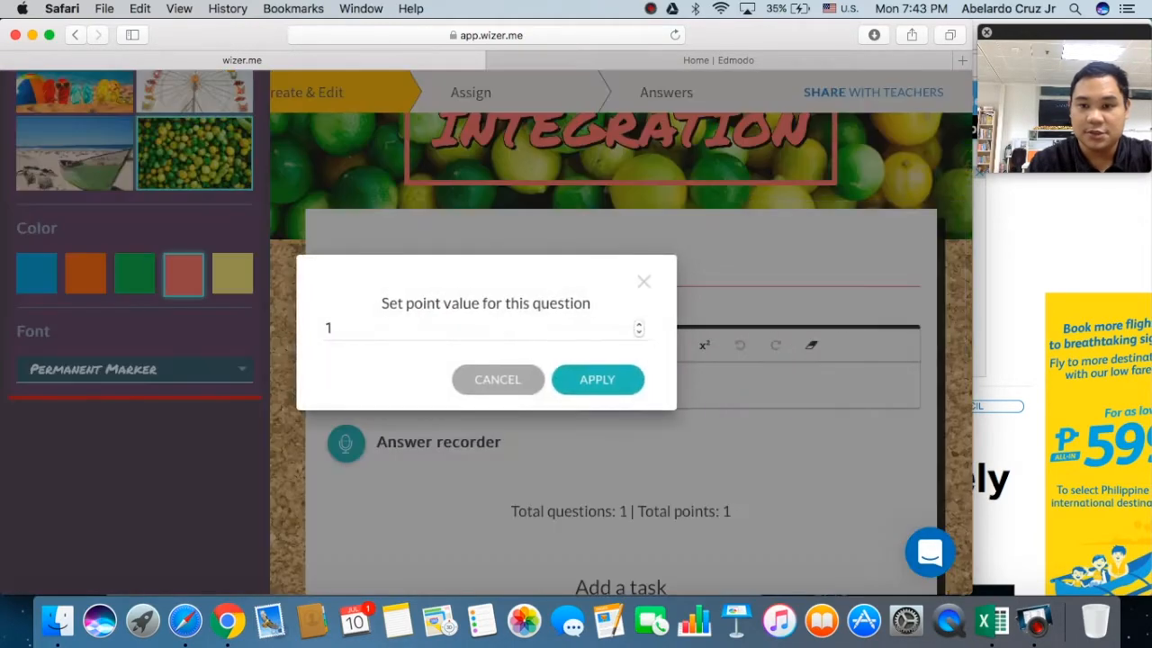
pyautogui.click(639, 332)
pyautogui.click(639, 324)
pyautogui.click(638, 324)
pyautogui.click(639, 323)
pyautogui.click(638, 332)
pyautogui.click(639, 332)
pyautogui.click(639, 332)
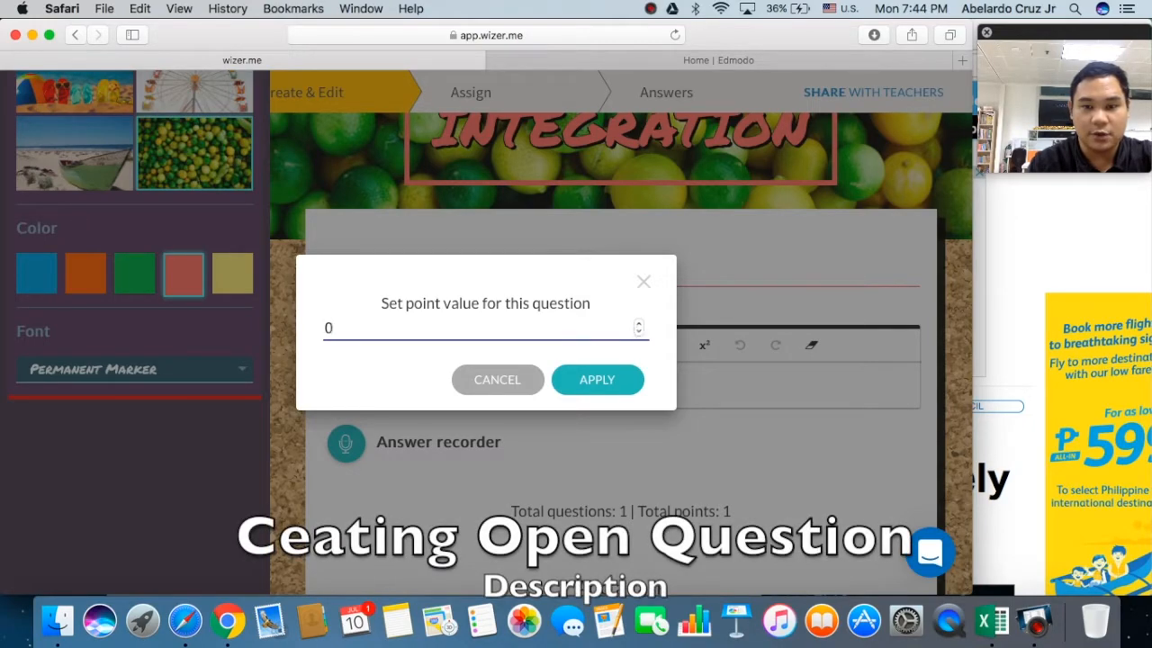
pyautogui.click(598, 381)
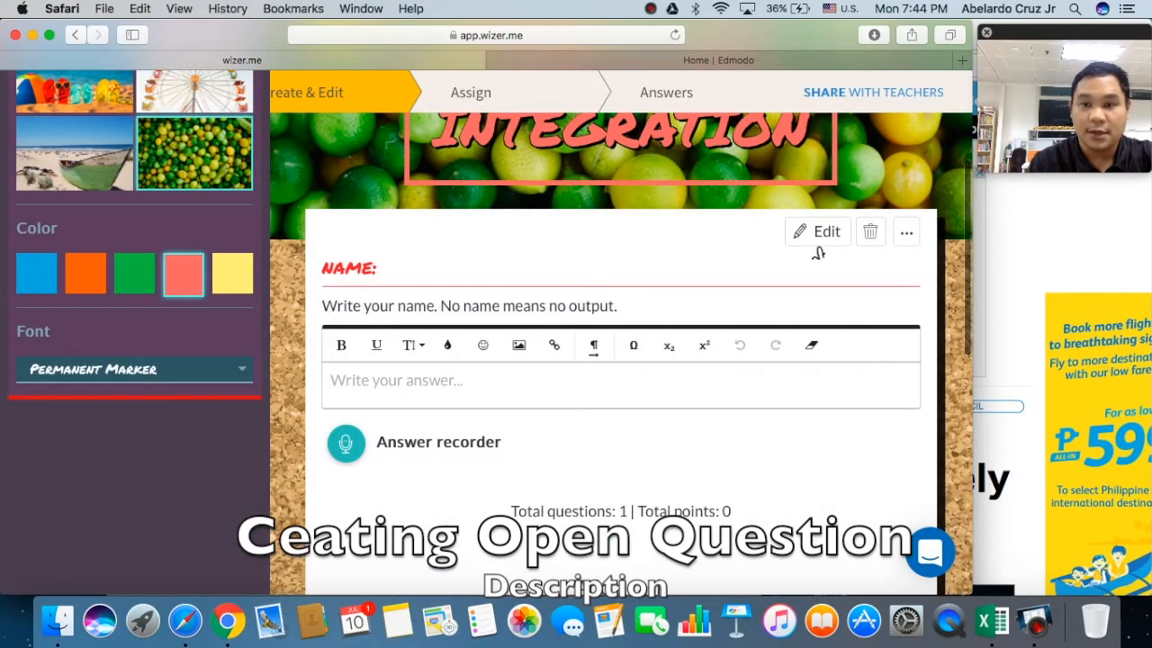
# Step: Reopen the name question for editing, look over its instructions and answer options, and close the editor
pyautogui.scroll(-1, 817, 254)
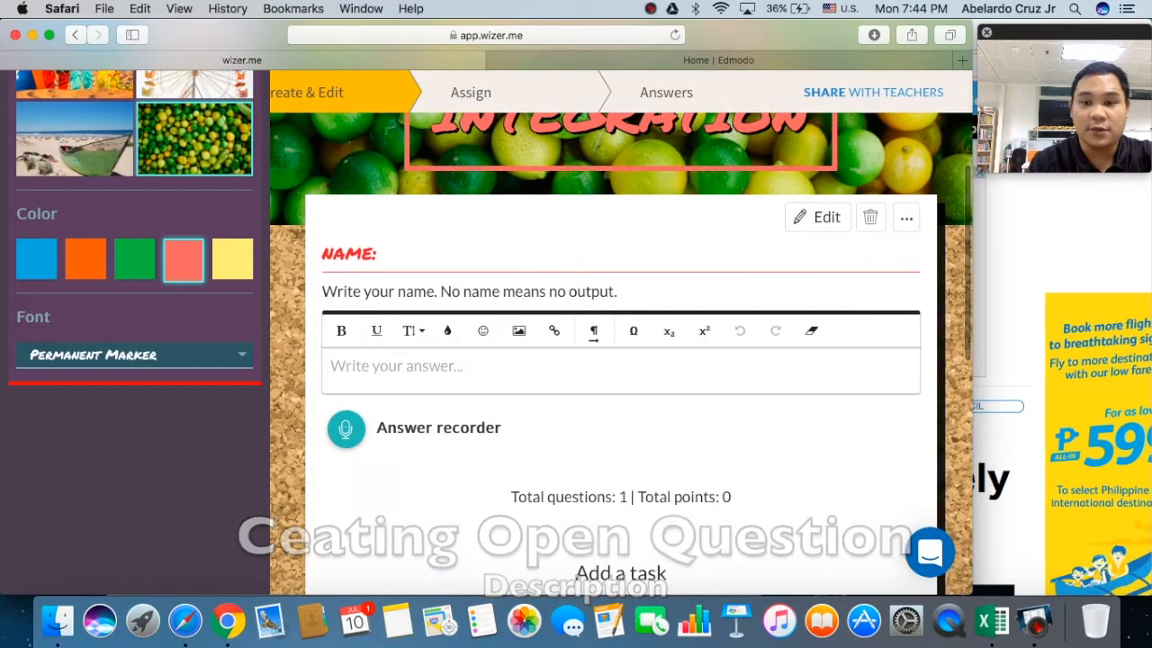
pyautogui.click(828, 227)
pyautogui.scroll(-5, 828, 231)
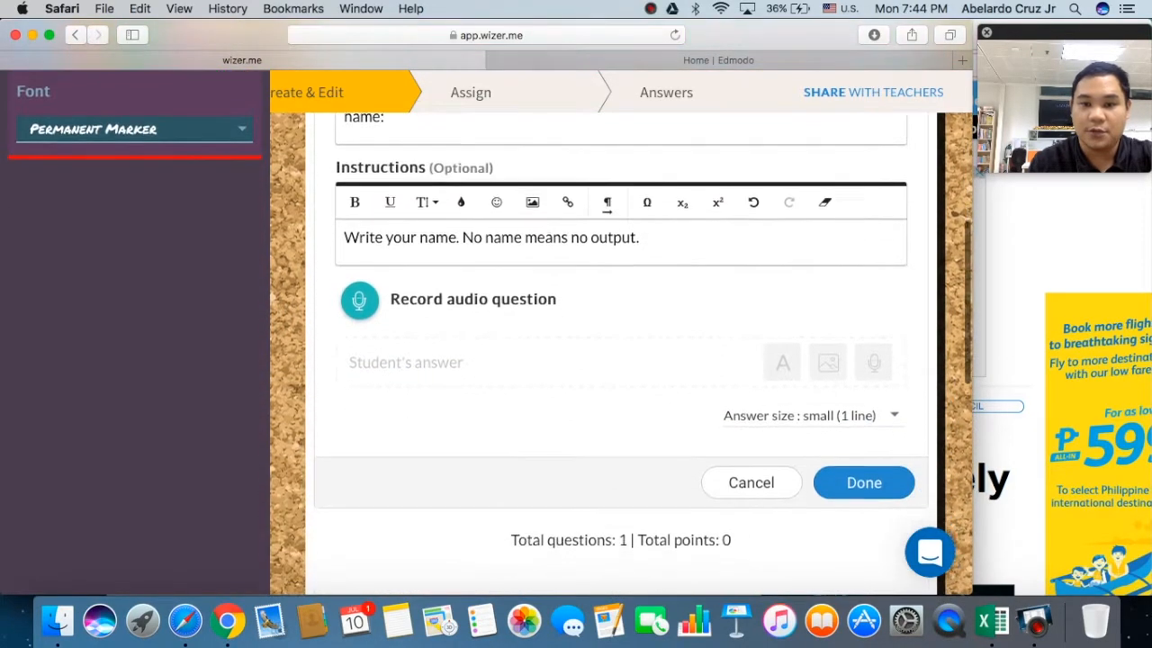
pyautogui.scroll(-1, 859, 450)
pyautogui.scroll(3, 859, 449)
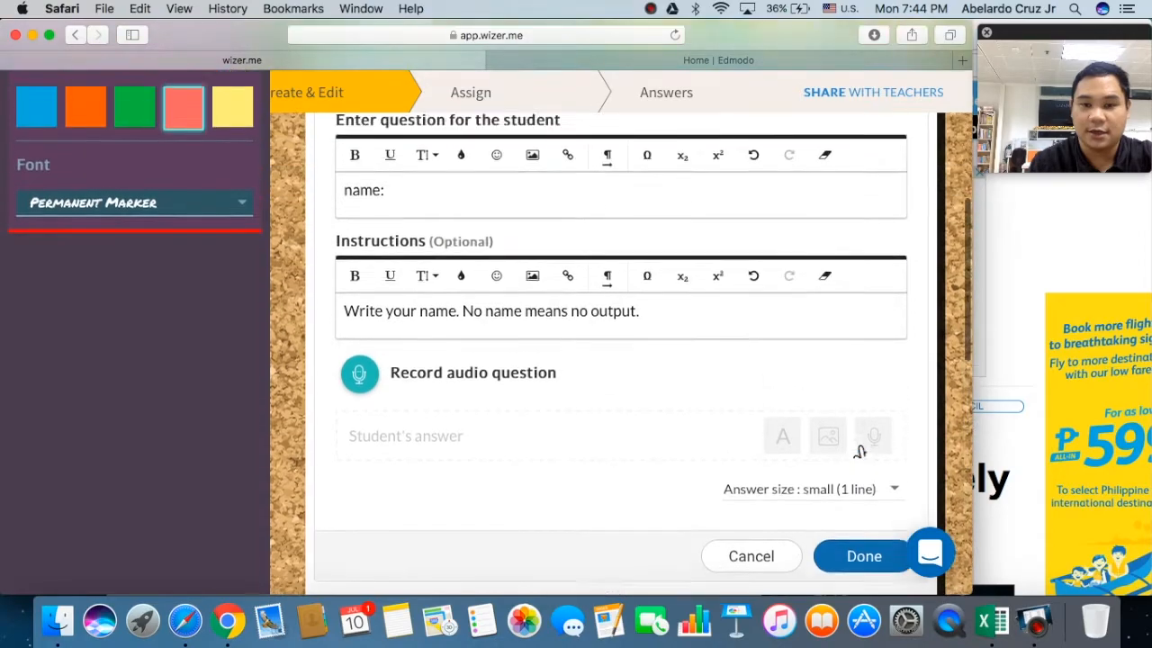
pyautogui.scroll(2, 860, 450)
pyautogui.scroll(-4, 861, 450)
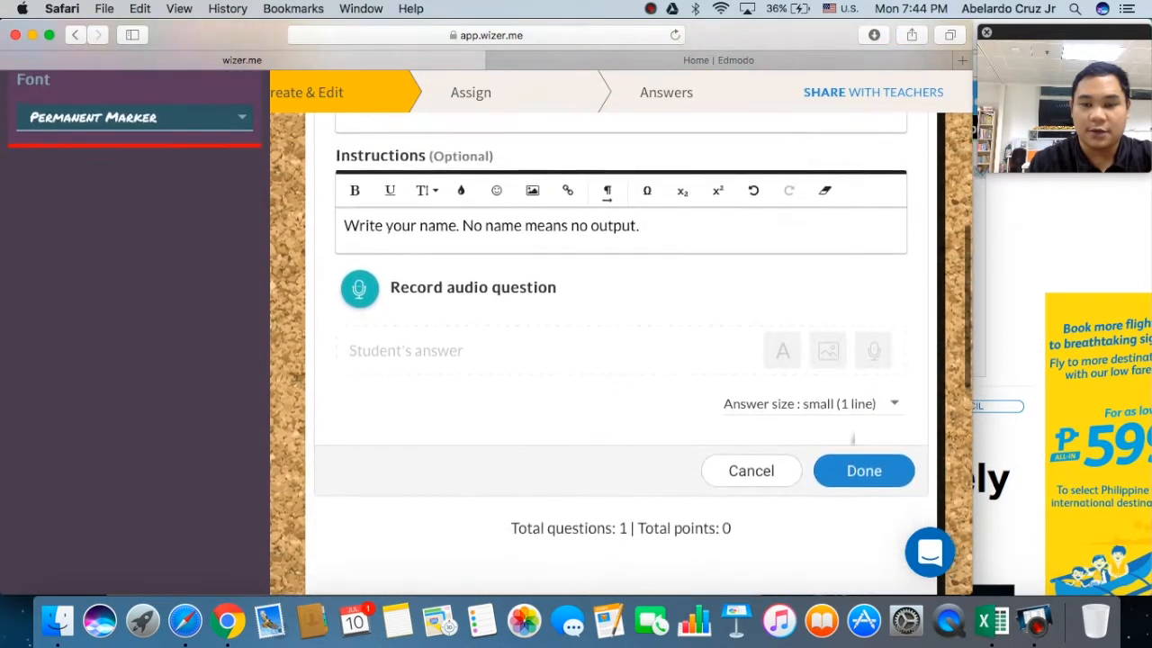
pyautogui.scroll(3, 855, 441)
pyautogui.scroll(-4, 864, 443)
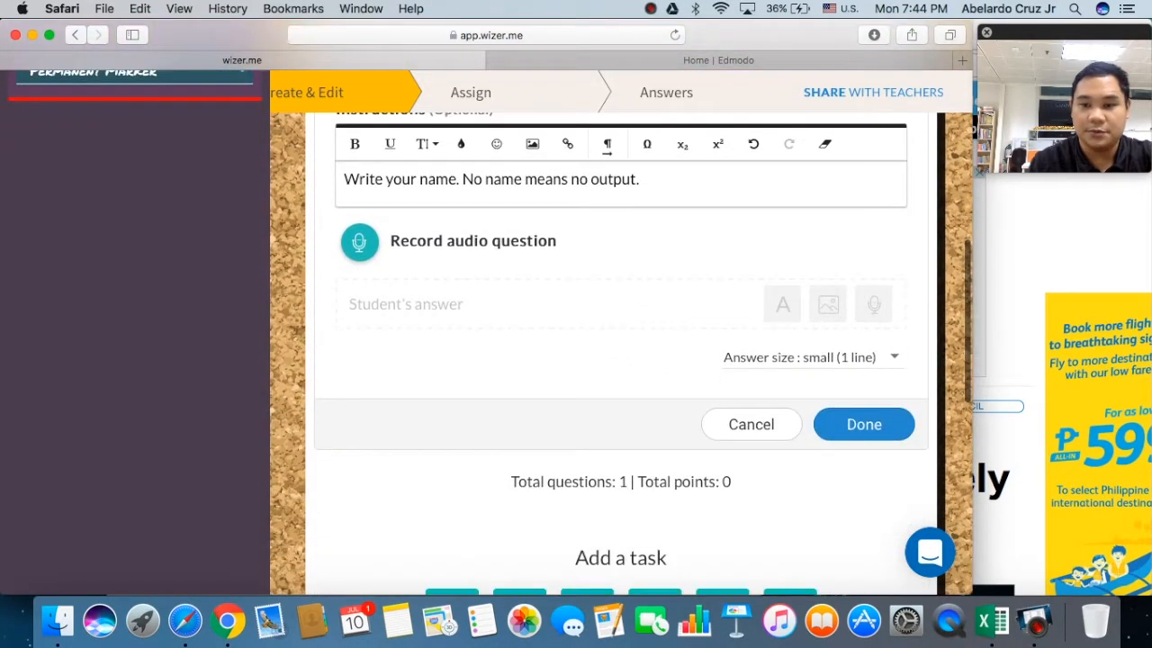
pyautogui.click(866, 430)
pyautogui.scroll(10, 795, 432)
pyautogui.scroll(-7, 795, 432)
pyautogui.scroll(2, 795, 432)
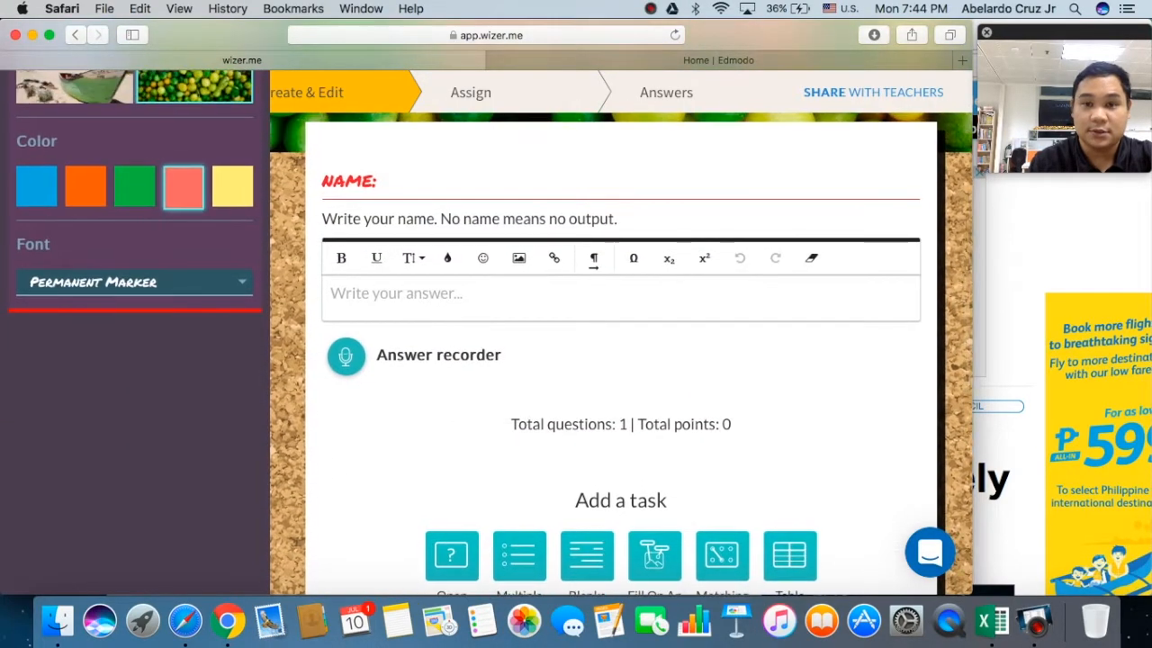
# Step: Add a Multiple Choice task to the worksheet below the name question
pyautogui.scroll(-4, 621, 360)
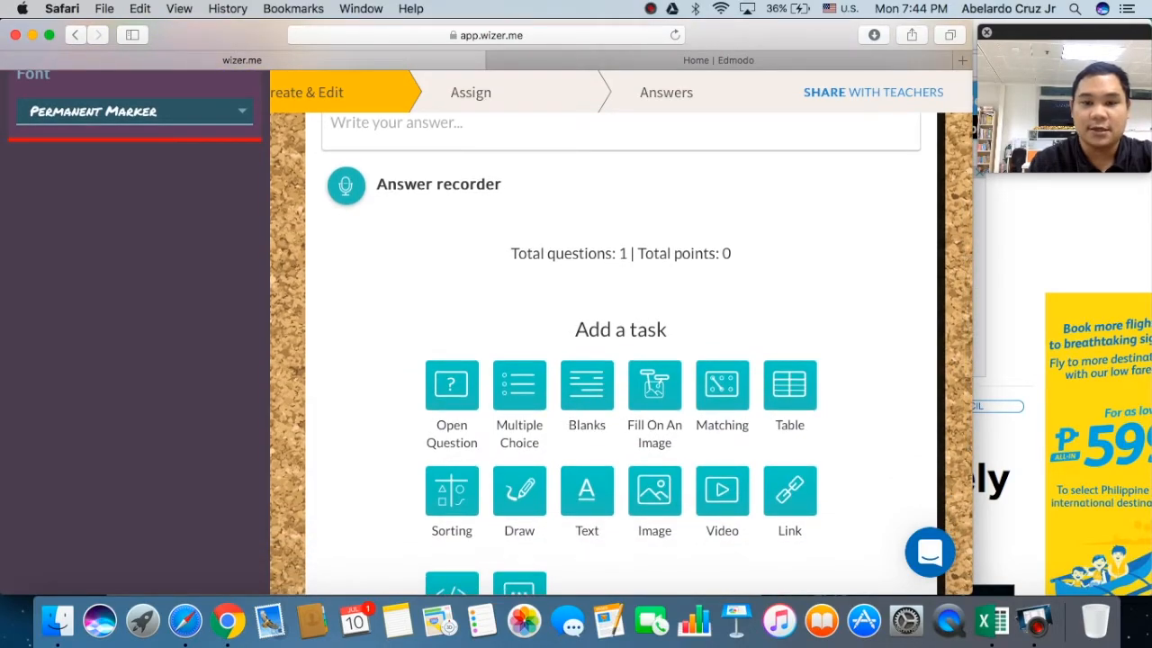
pyautogui.scroll(2, 540, 419)
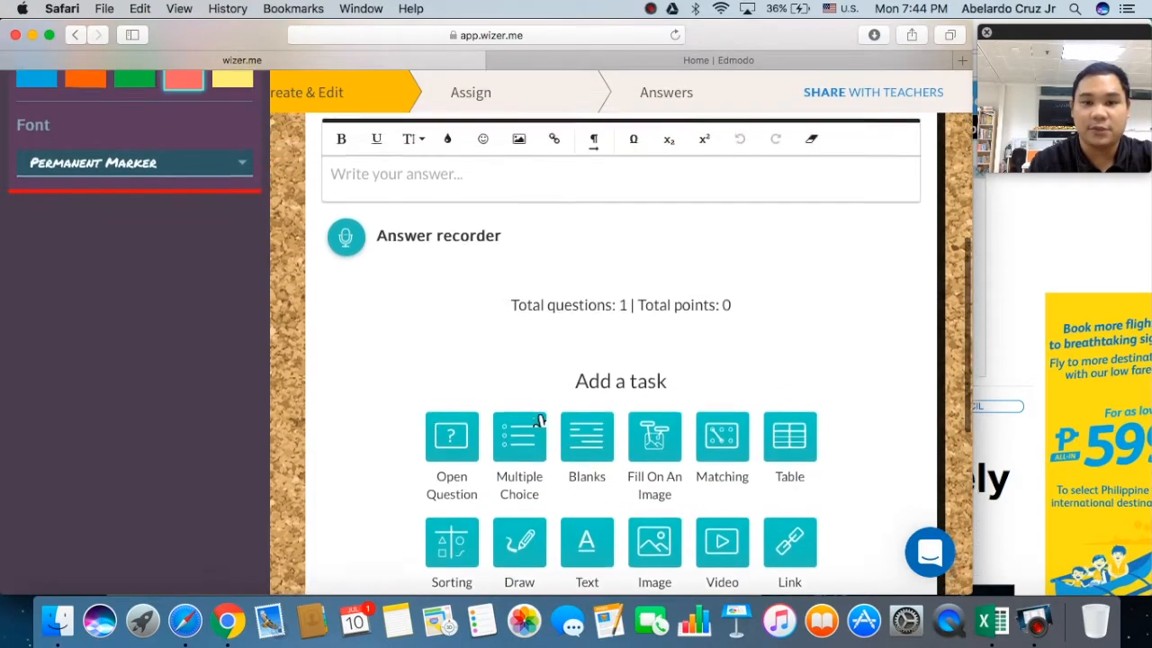
pyautogui.click(529, 478)
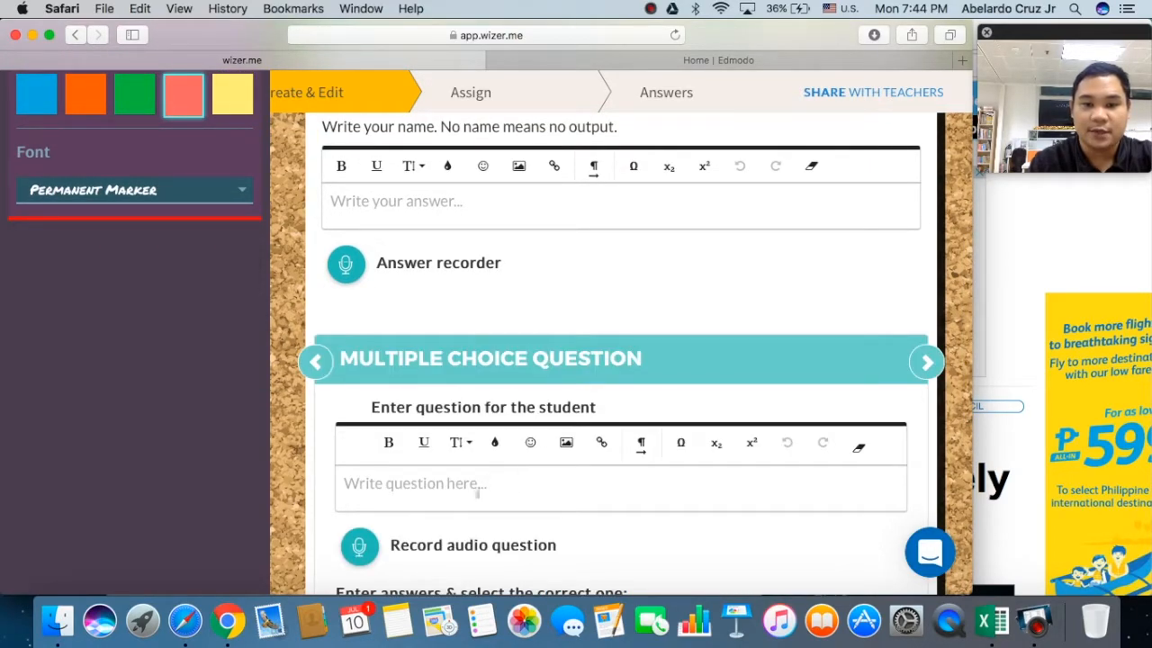
pyautogui.scroll(-2, 477, 491)
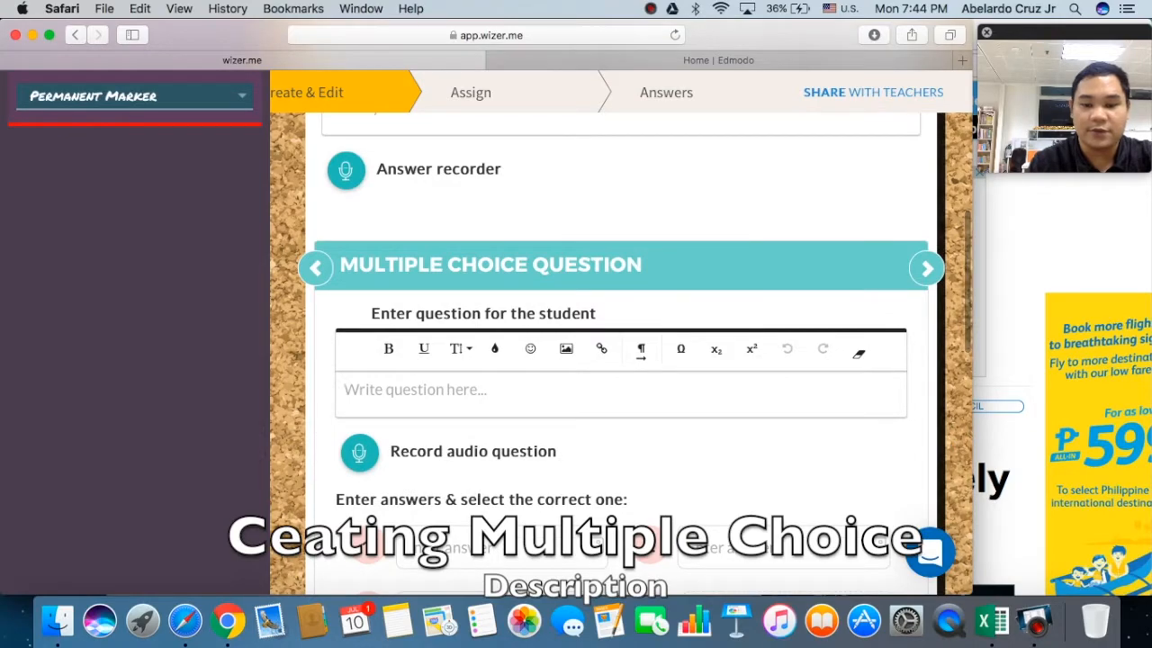
# Step: Enter "1. What color is the sky?" as the multiple choice question
pyautogui.write('1. Wha')
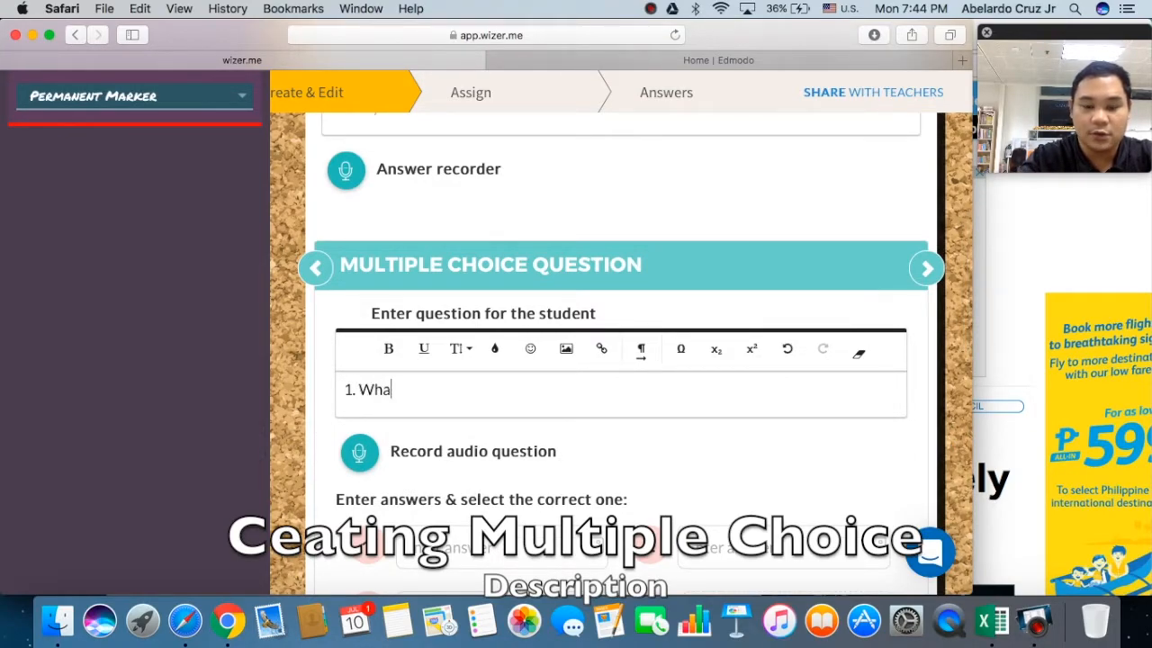
pyautogui.write('t did you learn fr')
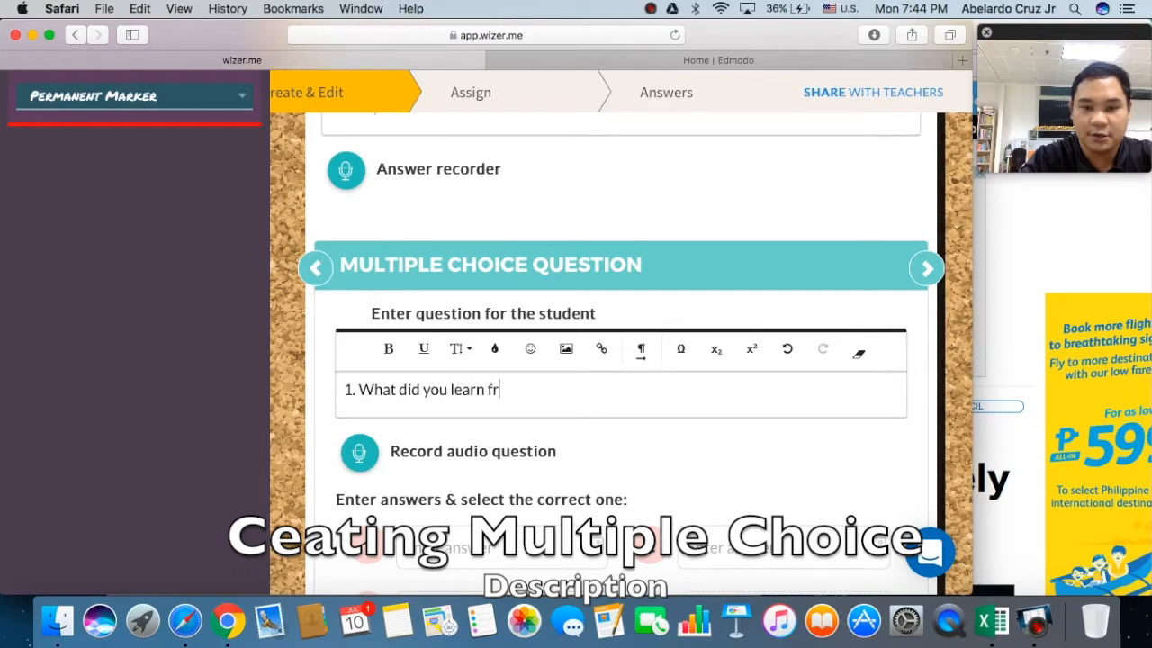
pyautogui.press('BackSpace')
pyautogui.press('BackSpace')
pyautogui.press('BackSpace')
pyautogui.press('BackSpace')
pyautogui.press('BackSpace')
pyautogui.press('BackSpace')
pyautogui.press('BackSpace')
pyautogui.press('BackSpace')
pyautogui.press('BackSpace')
pyautogui.press('BackSpace')
pyautogui.press('BackSpace')
pyautogui.press('BackSpace')
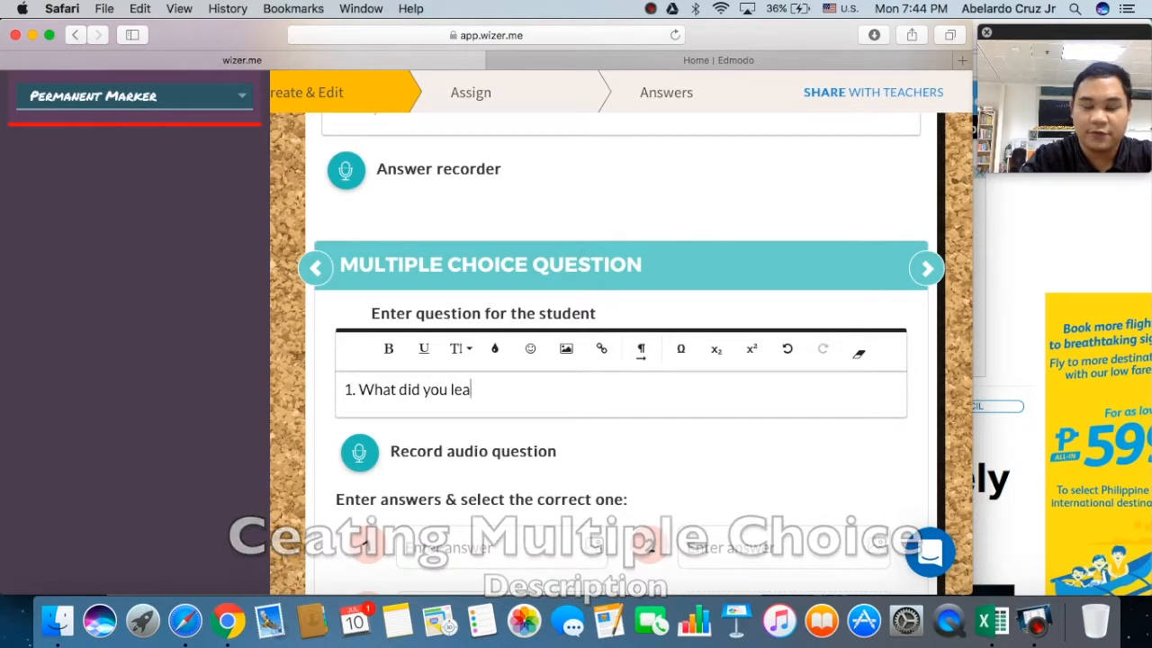
pyautogui.press('BackSpace')
pyautogui.press('BackSpace')
pyautogui.press('BackSpace')
pyautogui.press('BackSpace')
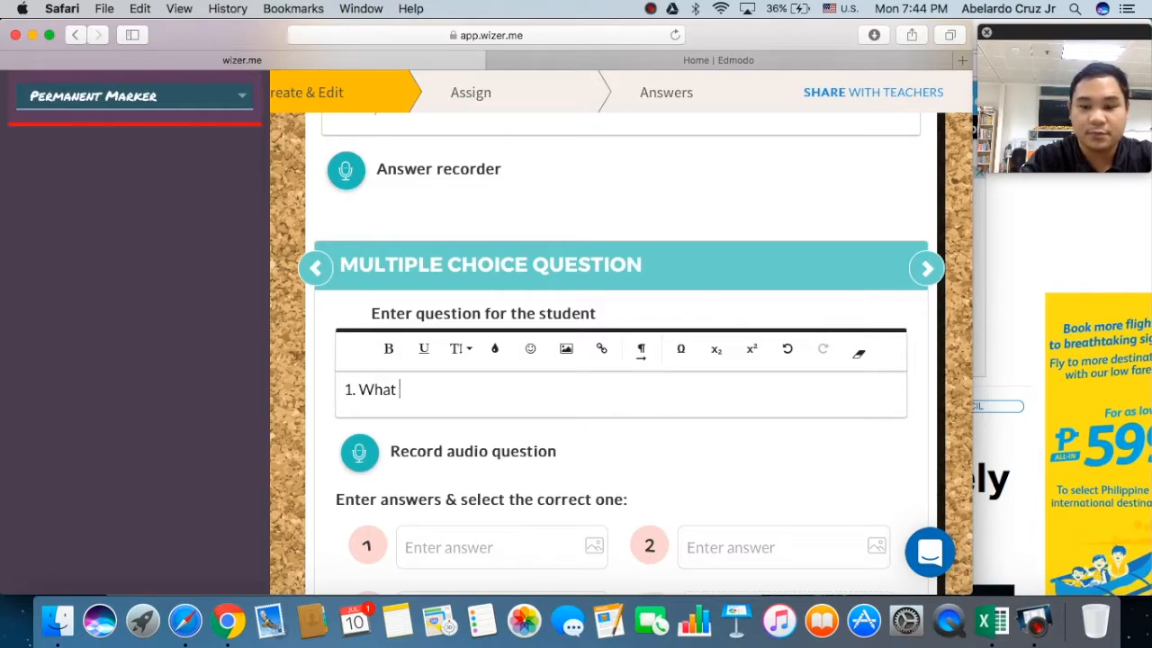
pyautogui.write('col')
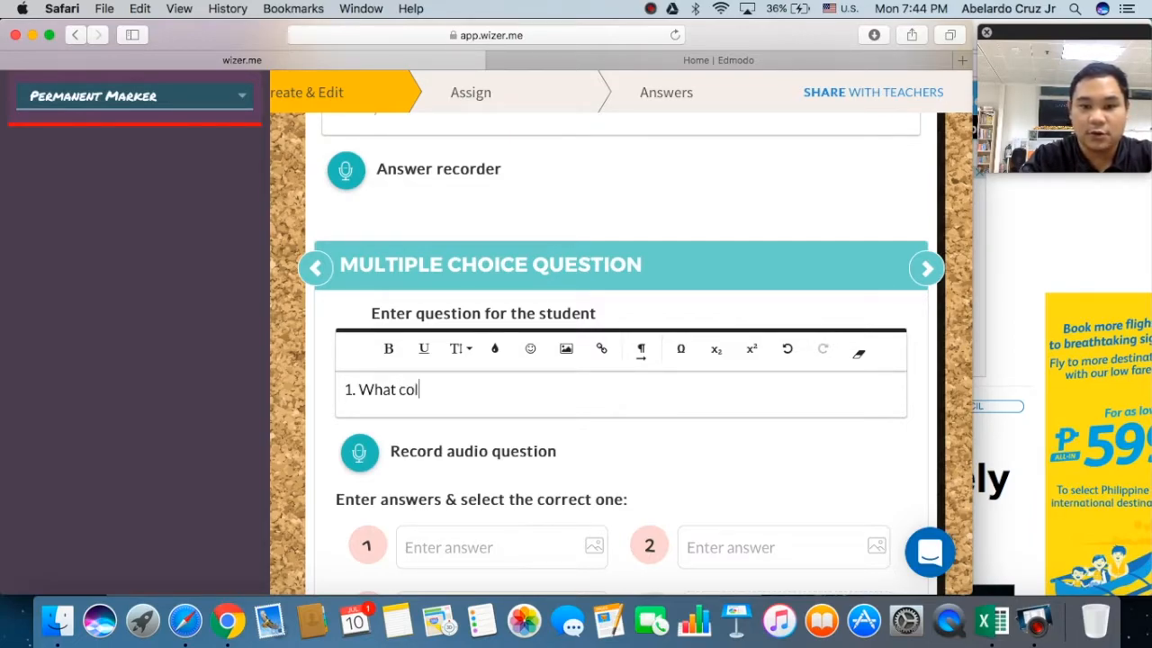
pyautogui.write('or is the sky?')
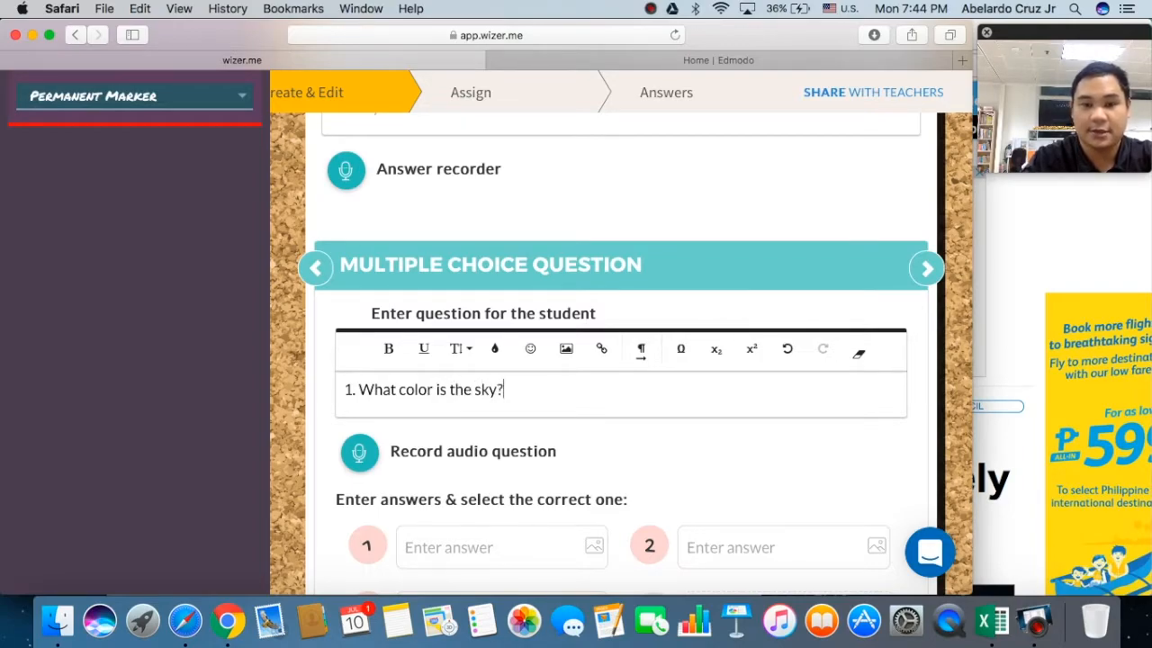
# Step: Fill in four answer choices for the sky question: blue, red, white and yellow
pyautogui.scroll(-3, 477, 502)
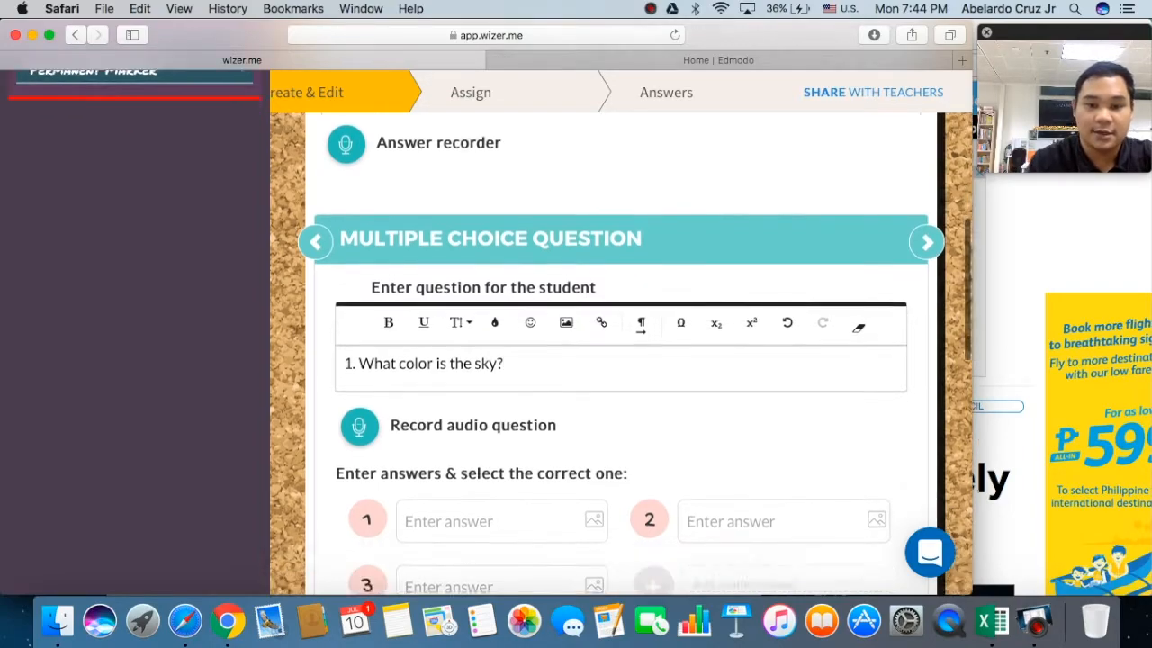
pyautogui.click(477, 502)
pyautogui.write('blue')
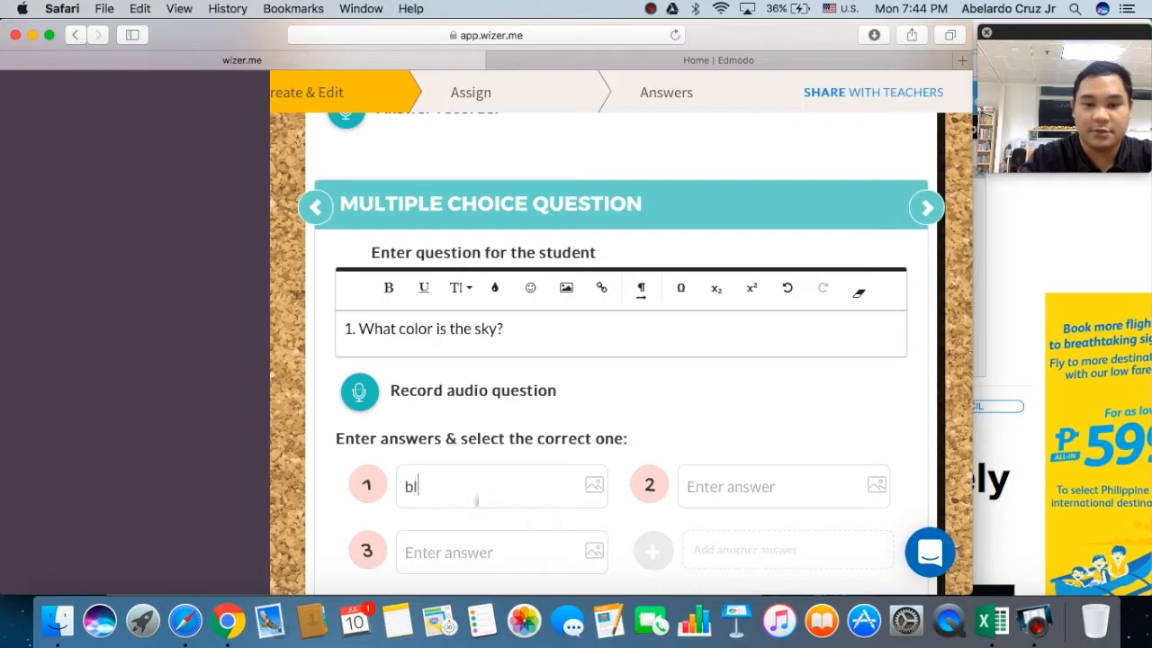
pyautogui.click(781, 490)
pyautogui.write('red')
pyautogui.scroll(-3, 781, 491)
pyautogui.click(492, 464)
pyautogui.write('wehit')
pyautogui.press('BackSpace')
pyautogui.press('BackSpace')
pyautogui.press('BackSpace')
pyautogui.press('BackSpace')
pyautogui.write('hite')
pyautogui.click(664, 468)
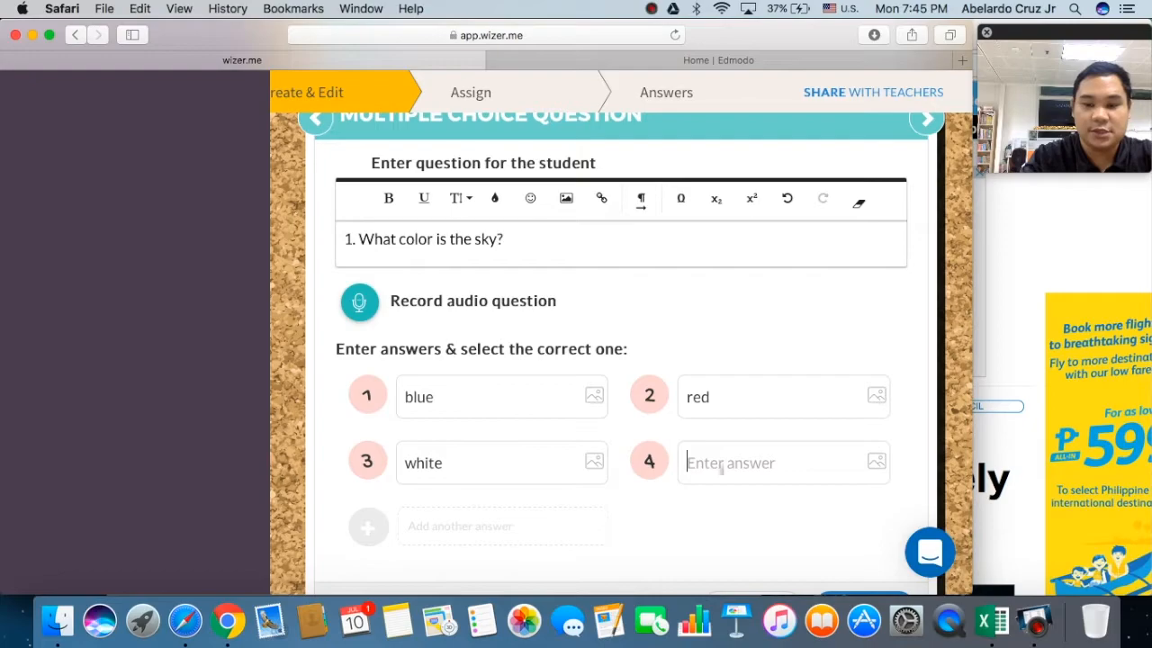
pyautogui.write('yellow')
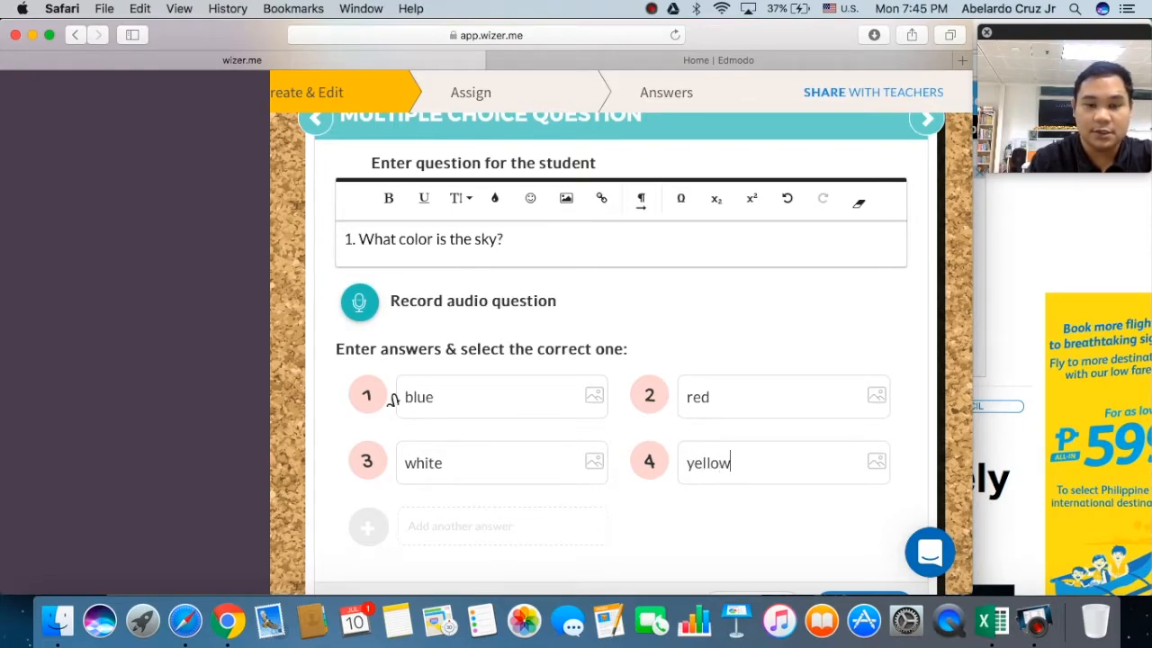
# Step: Mark both blue and white as correct answers to the sky question
pyautogui.click(378, 411)
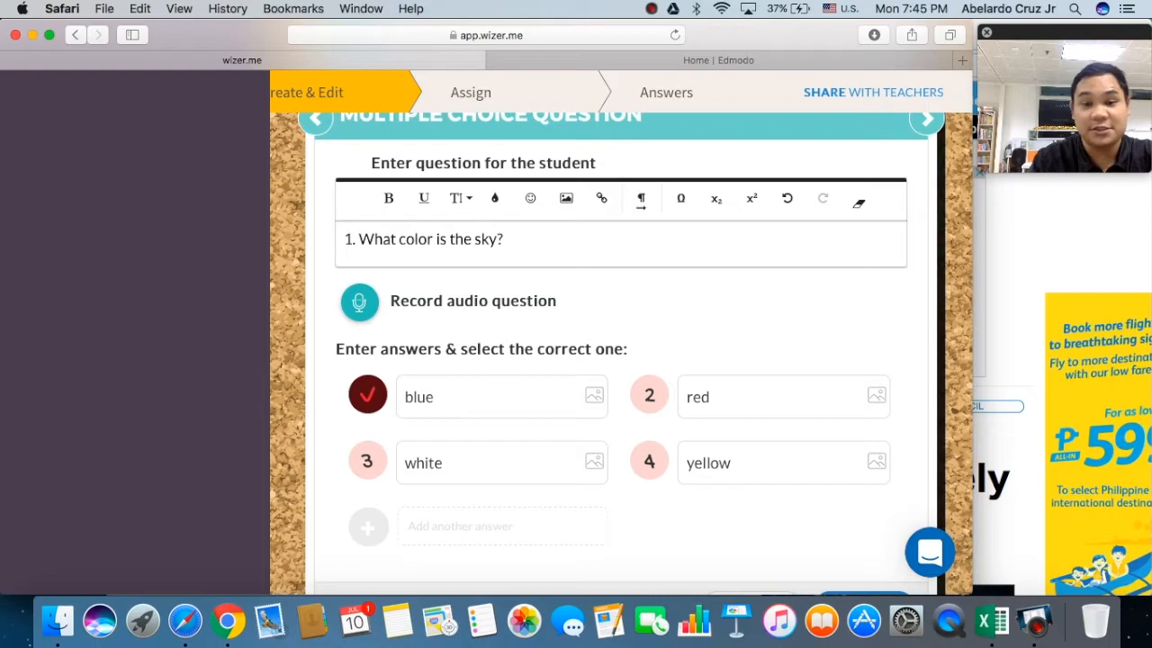
pyautogui.click(376, 474)
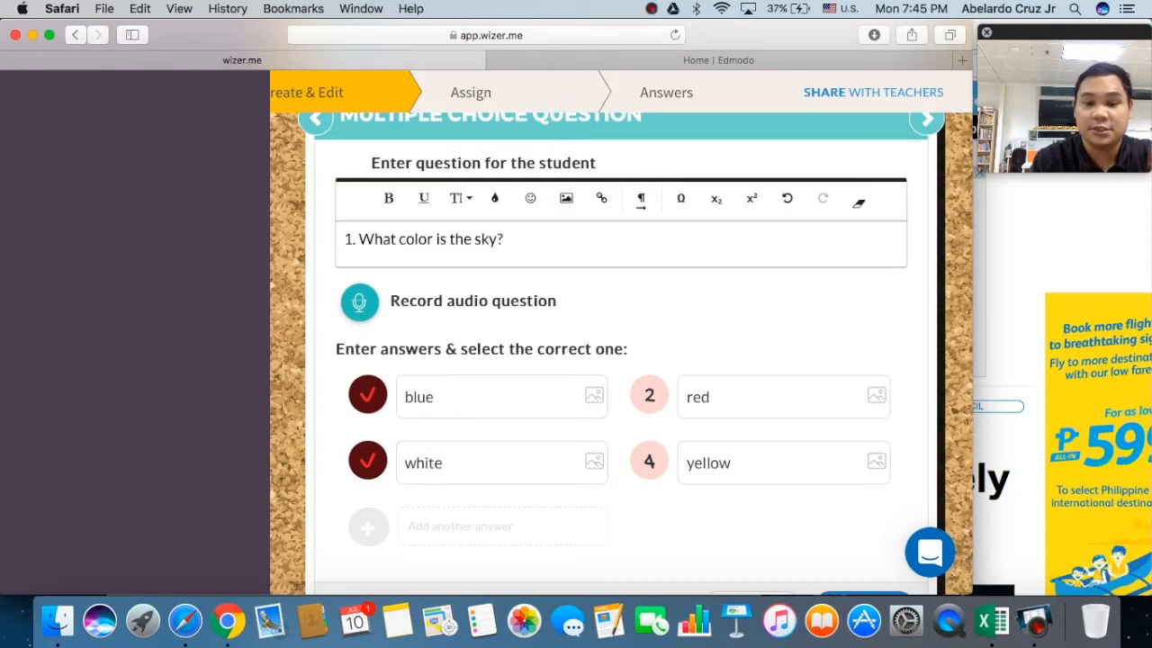
pyautogui.scroll(2, 458, 457)
pyautogui.scroll(-3, 458, 457)
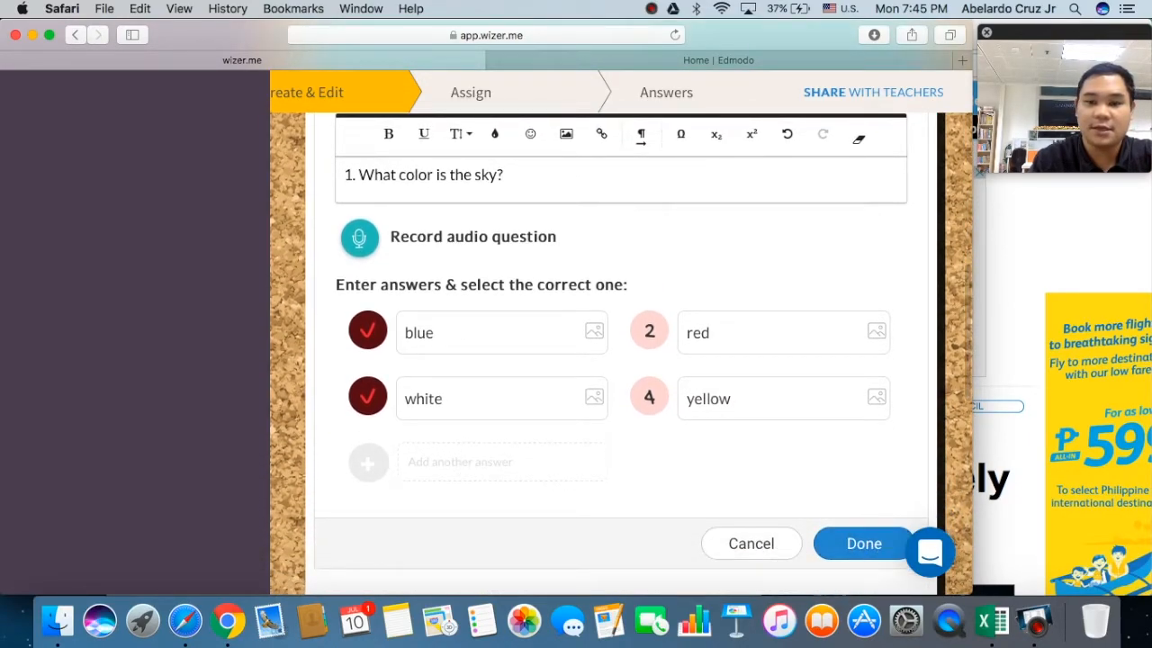
# Step: Leave only blue marked as the correct answer to the sky question and save the multiple choice task
pyautogui.click(384, 400)
pyautogui.click(864, 544)
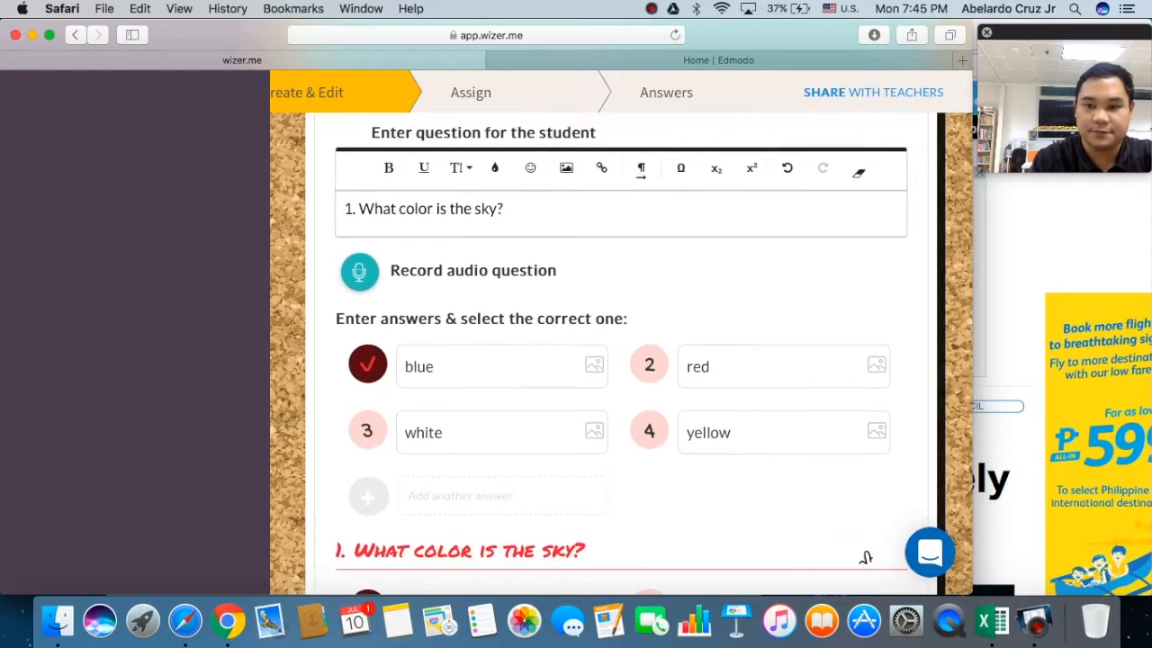
pyautogui.scroll(3, 800, 415)
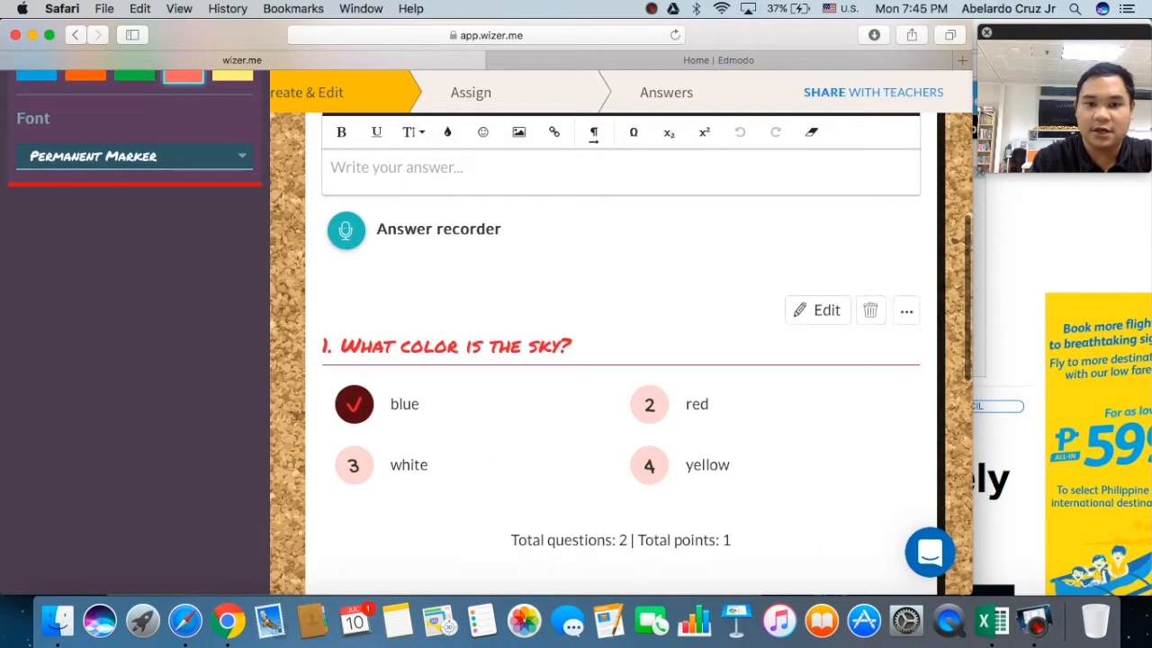
# Step: Examine the sky question's additional options for position, point value and duplication
pyautogui.click(907, 312)
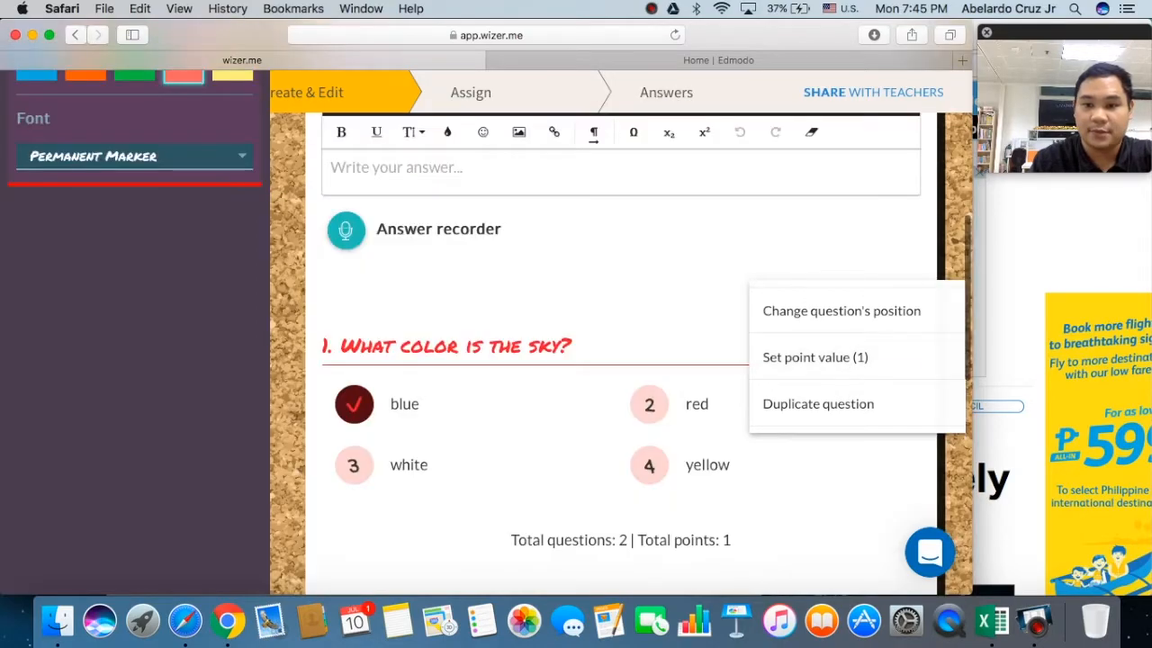
pyautogui.scroll(-2, 621, 405)
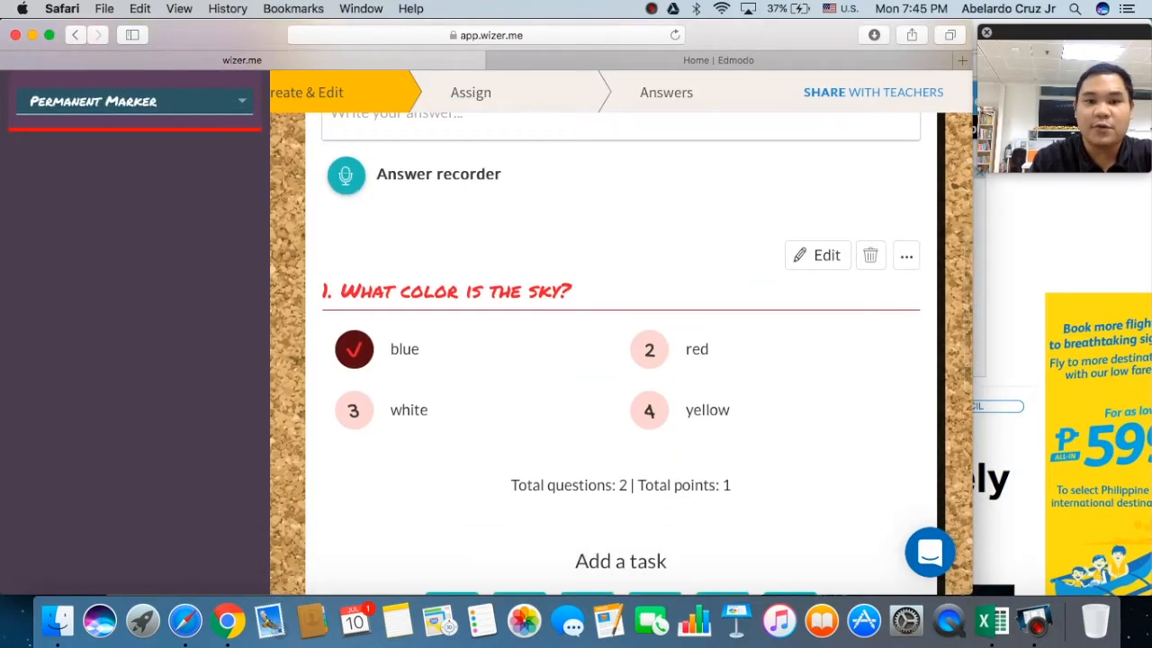
pyautogui.scroll(-2, 621, 360)
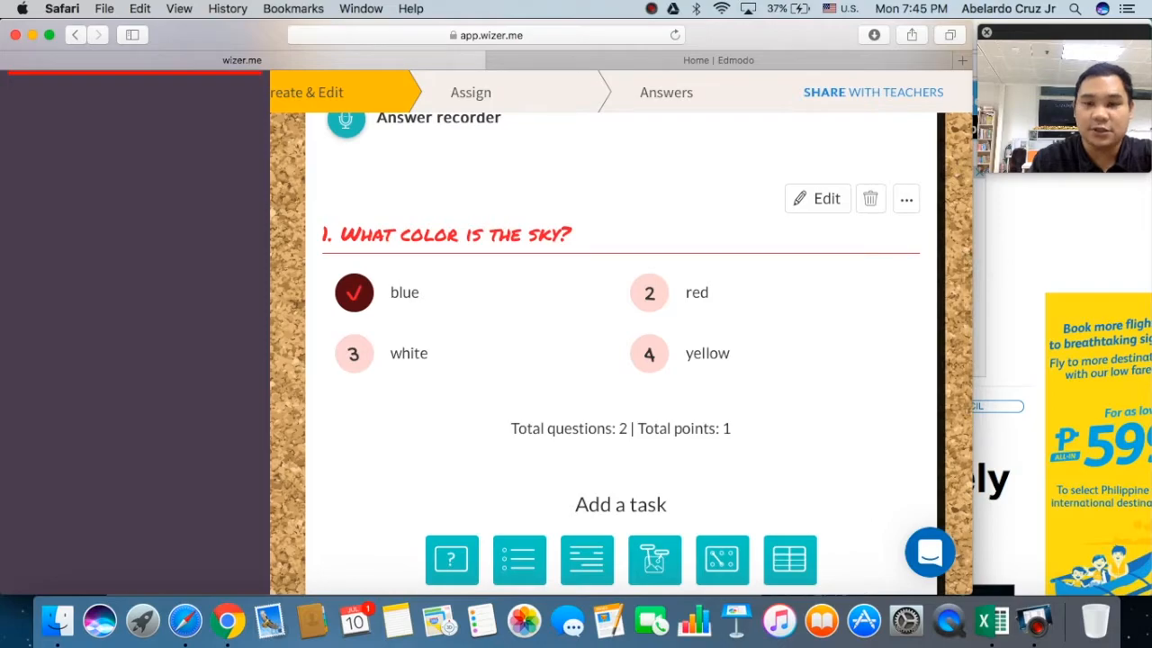
pyautogui.click(907, 212)
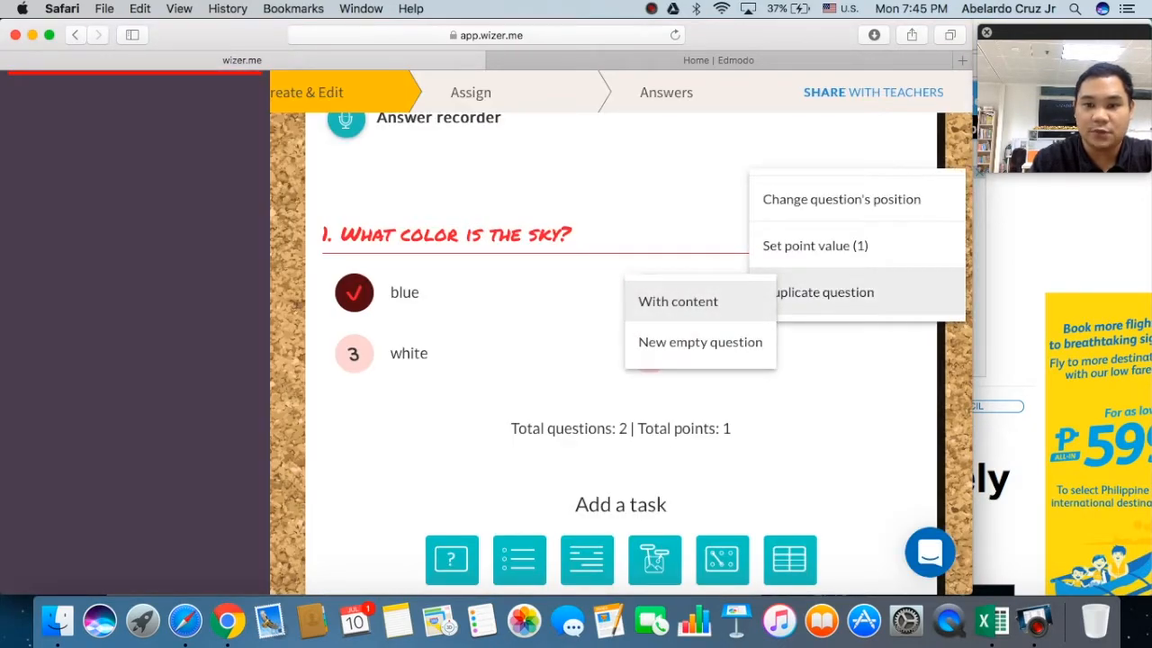
pyautogui.click(702, 396)
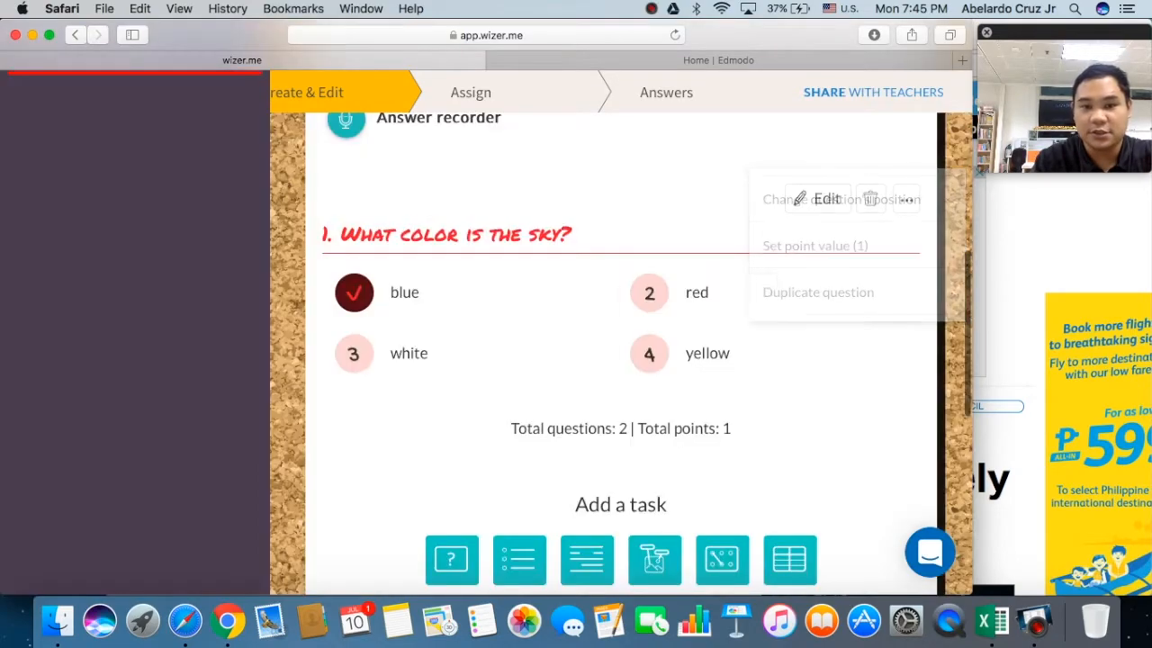
pyautogui.scroll(-4, 702, 360)
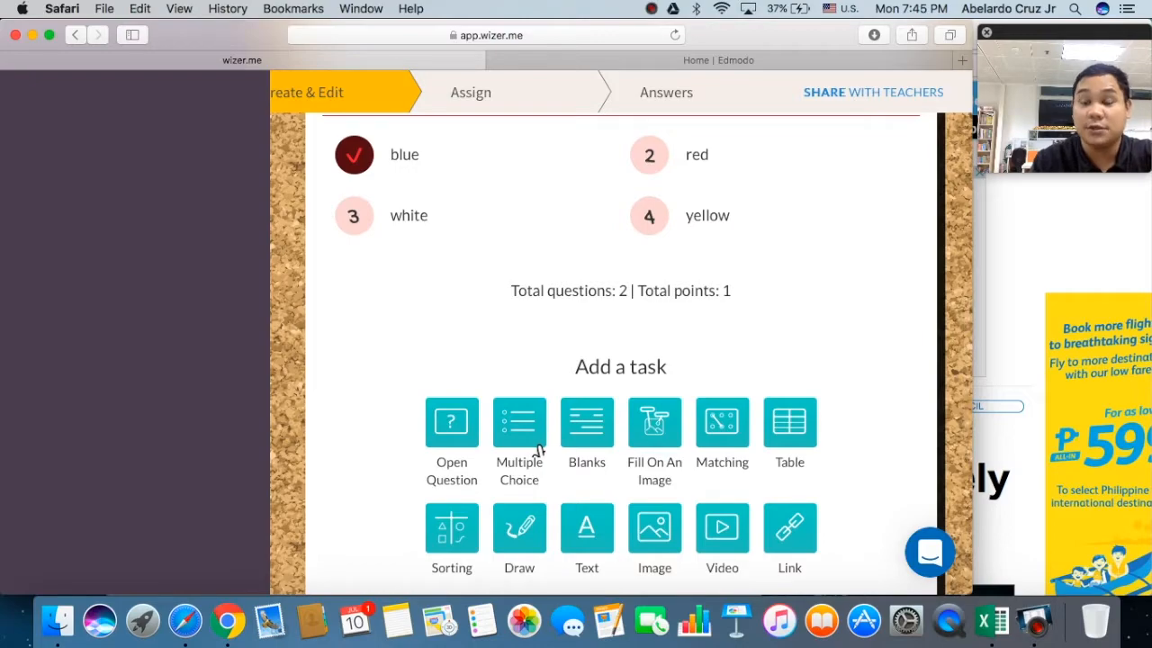
pyautogui.scroll(6, 538, 450)
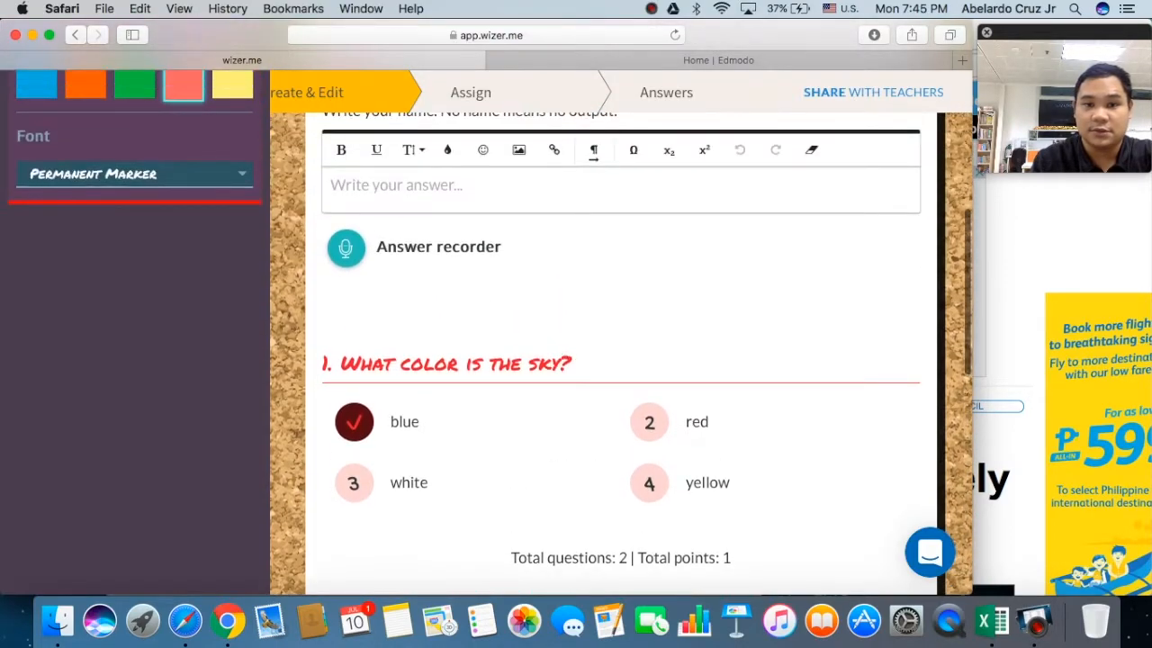
pyautogui.scroll(-5, 620, 360)
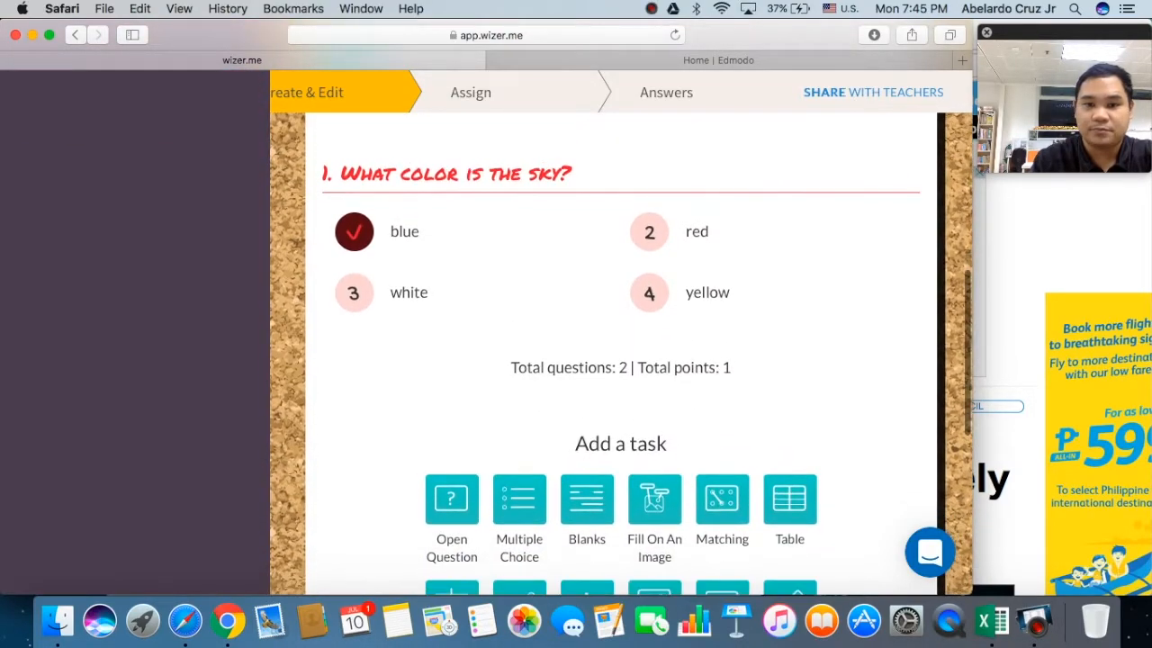
pyautogui.scroll(1, 621, 354)
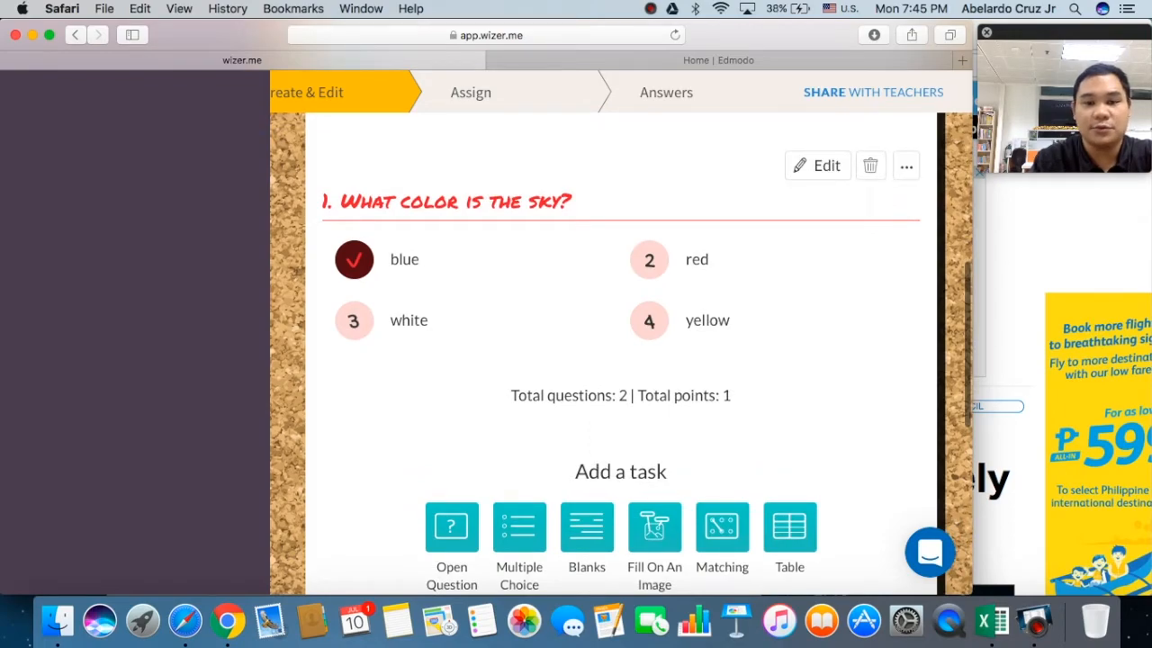
pyautogui.scroll(-5, 620, 354)
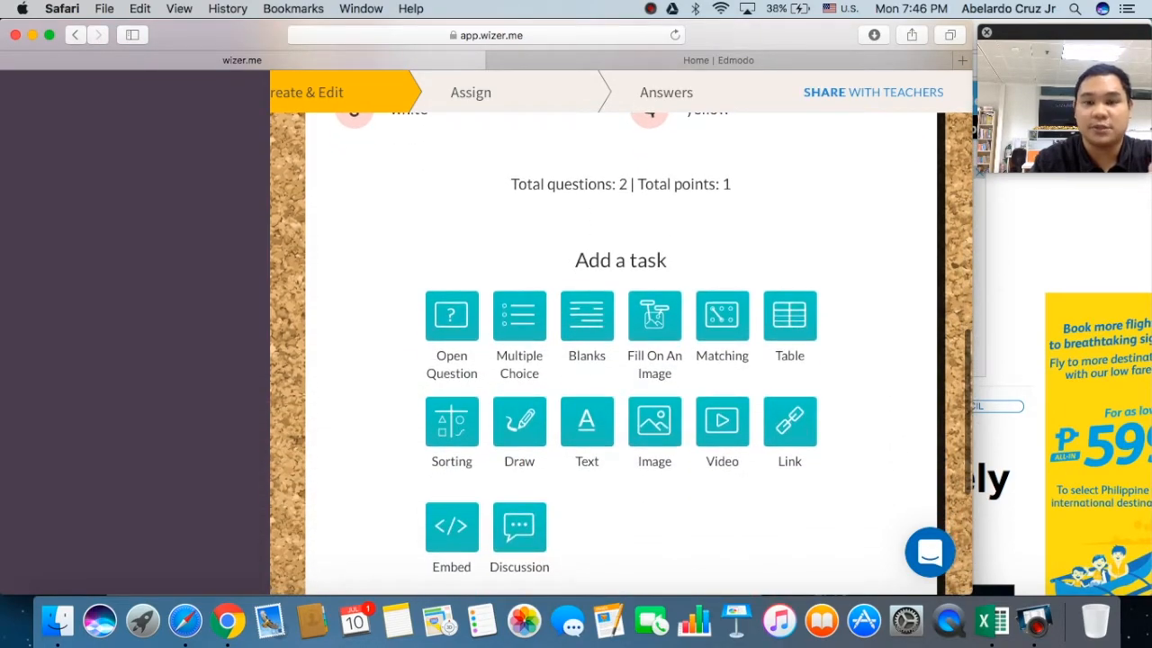
pyautogui.click(650, 8)
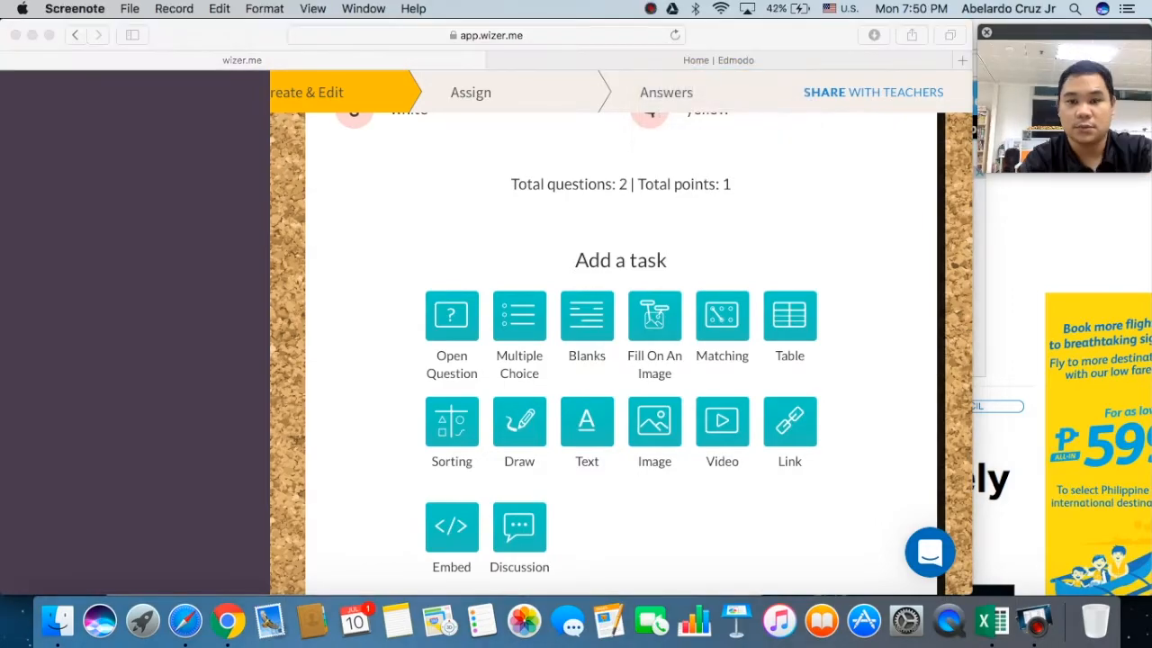
# Step: Add a Blanks task to the worksheet below the sky question
pyautogui.scroll(5, 621, 351)
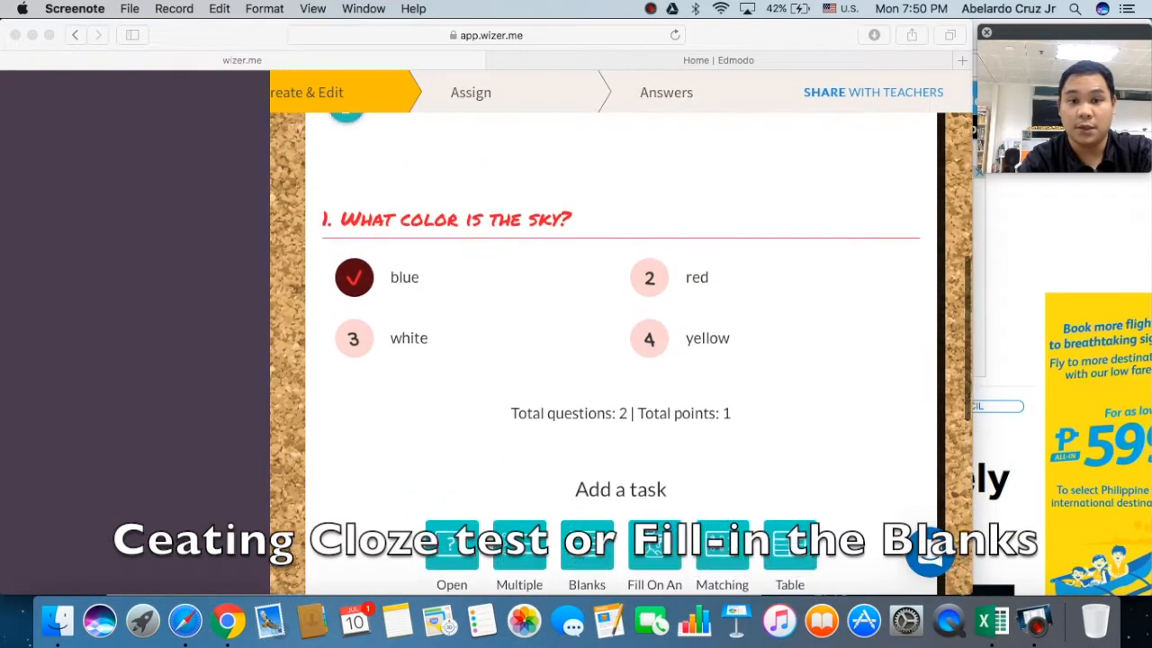
pyautogui.scroll(-6, 621, 351)
pyautogui.scroll(1, 621, 351)
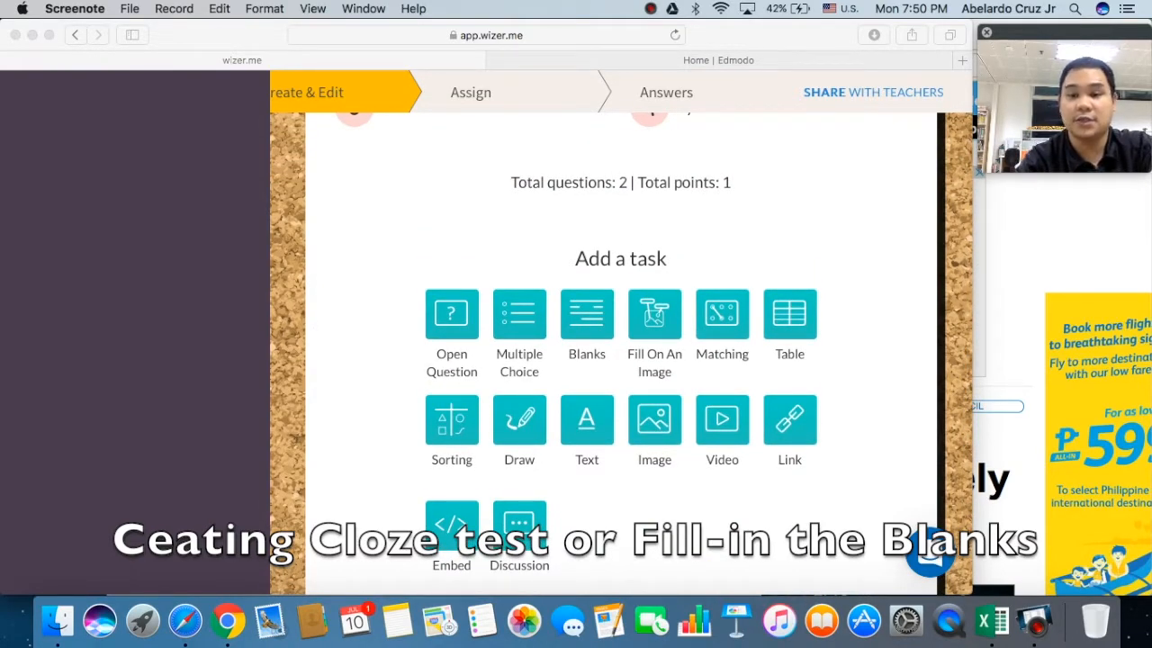
pyautogui.scroll(2, 621, 350)
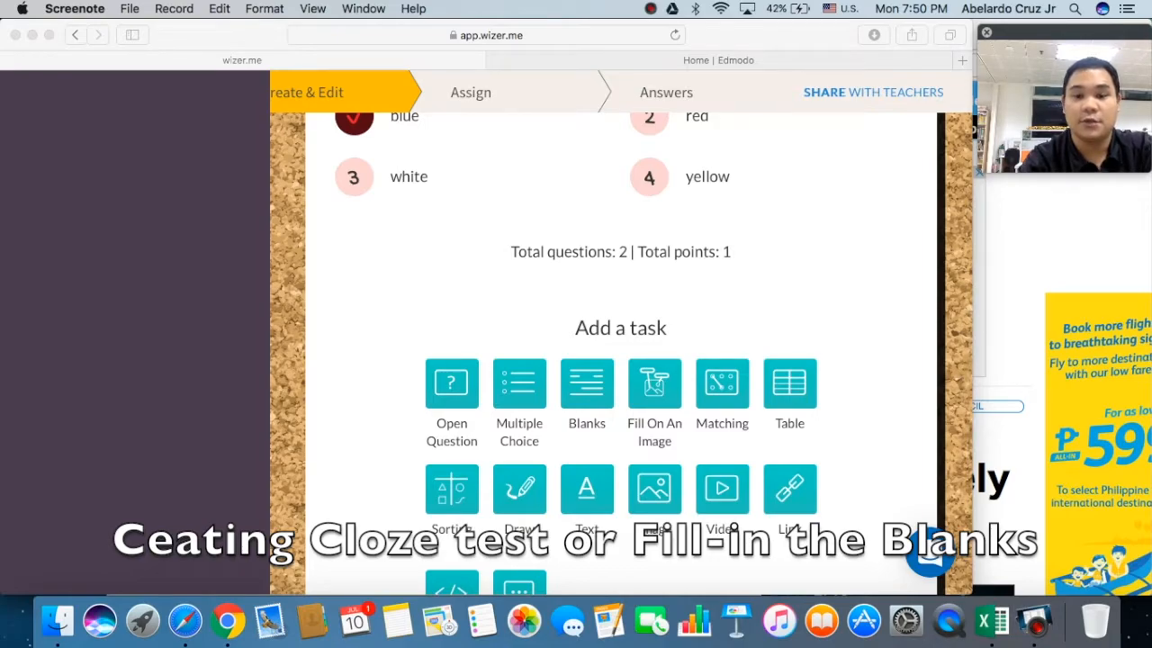
pyautogui.click(593, 400)
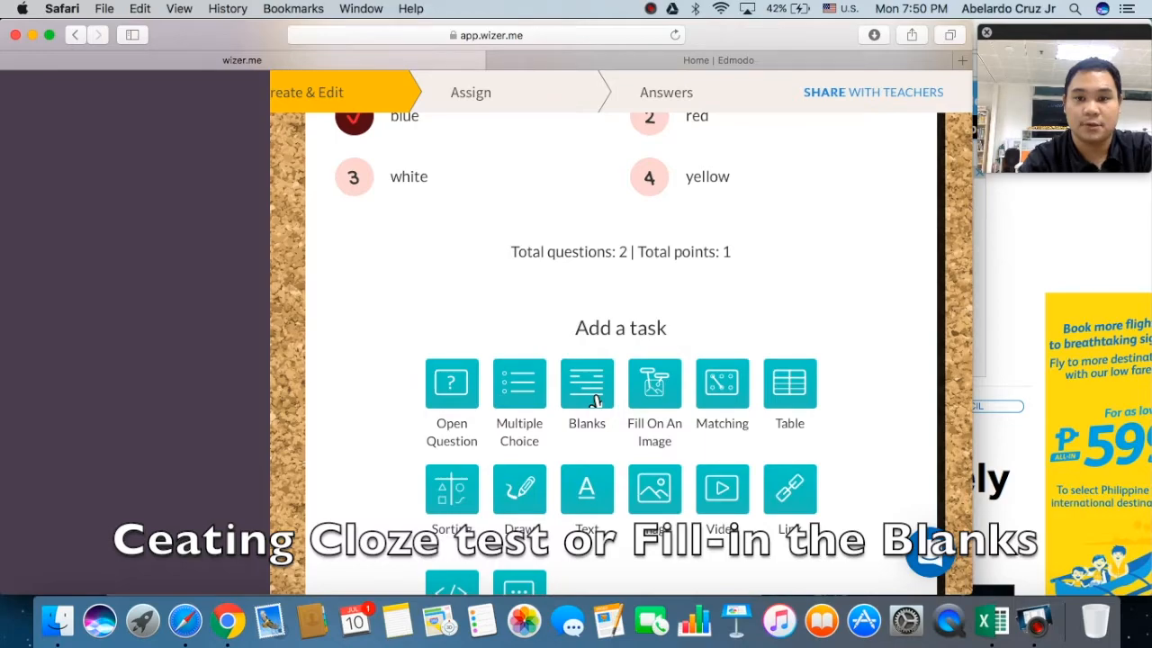
pyautogui.click(594, 401)
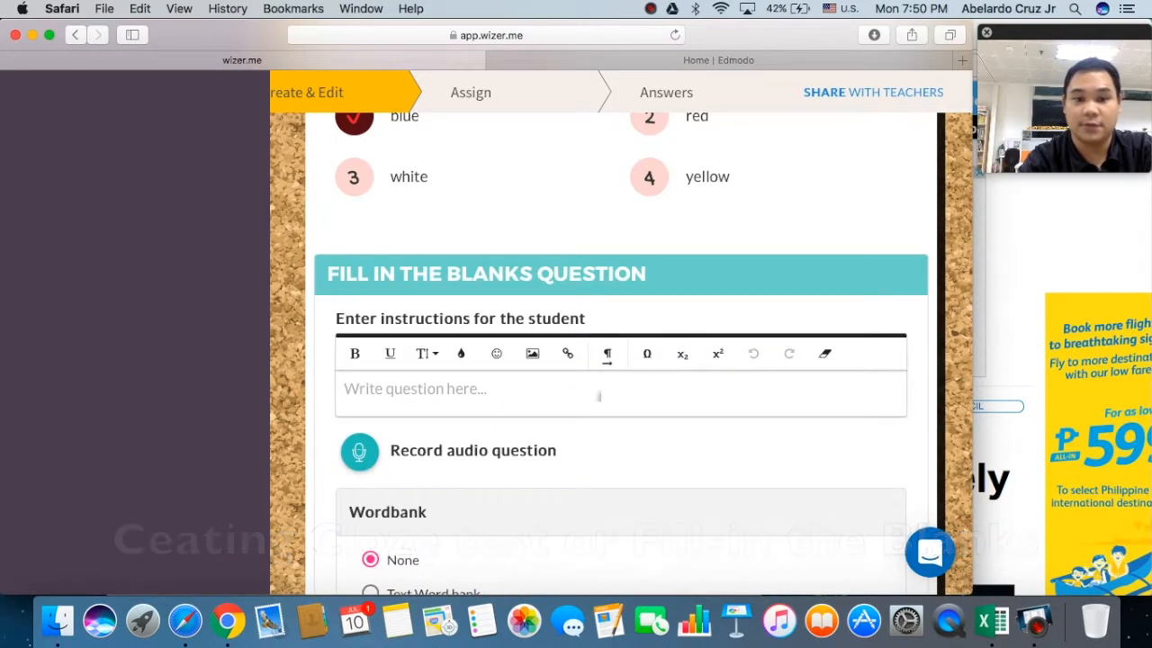
# Step: Enter the student instructions "Read the paragraph in the text and supply the missing word." for the fill-in-the-blanks question
pyautogui.scroll(-1, 621, 359)
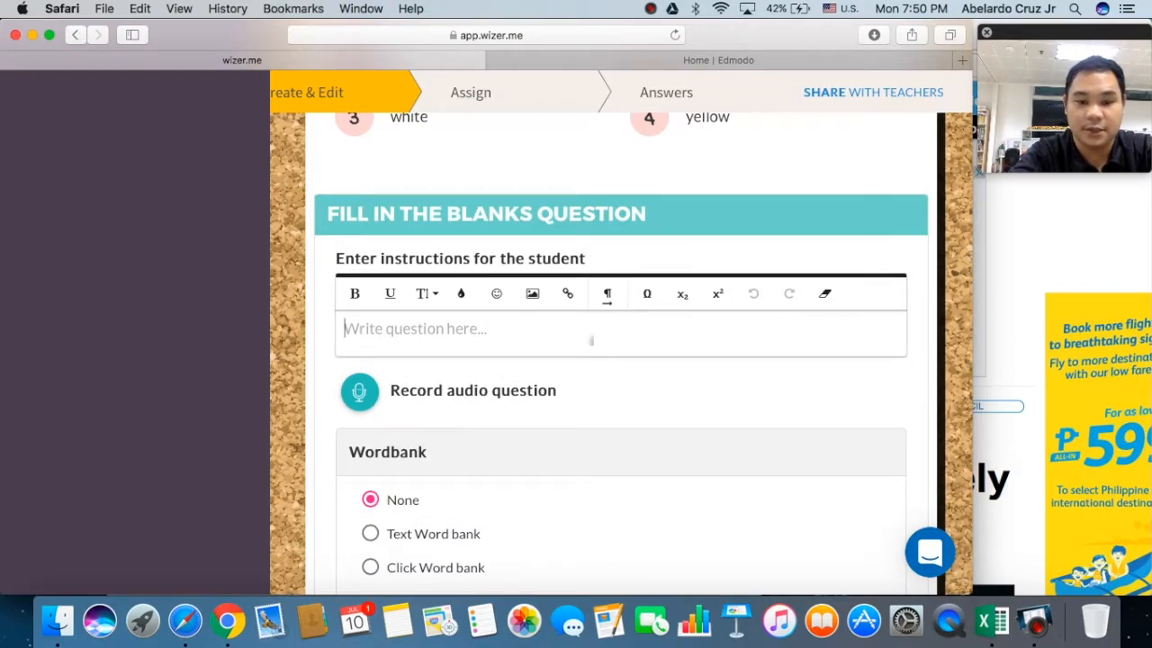
pyautogui.write('Read the')
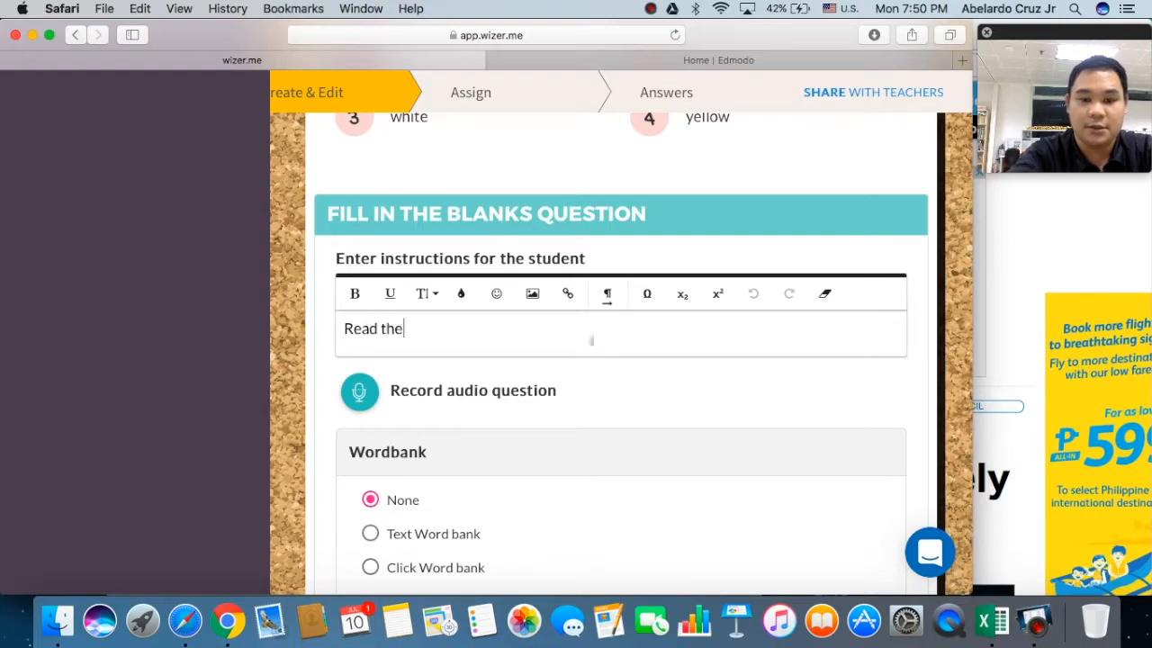
pyautogui.write(' paragrap')
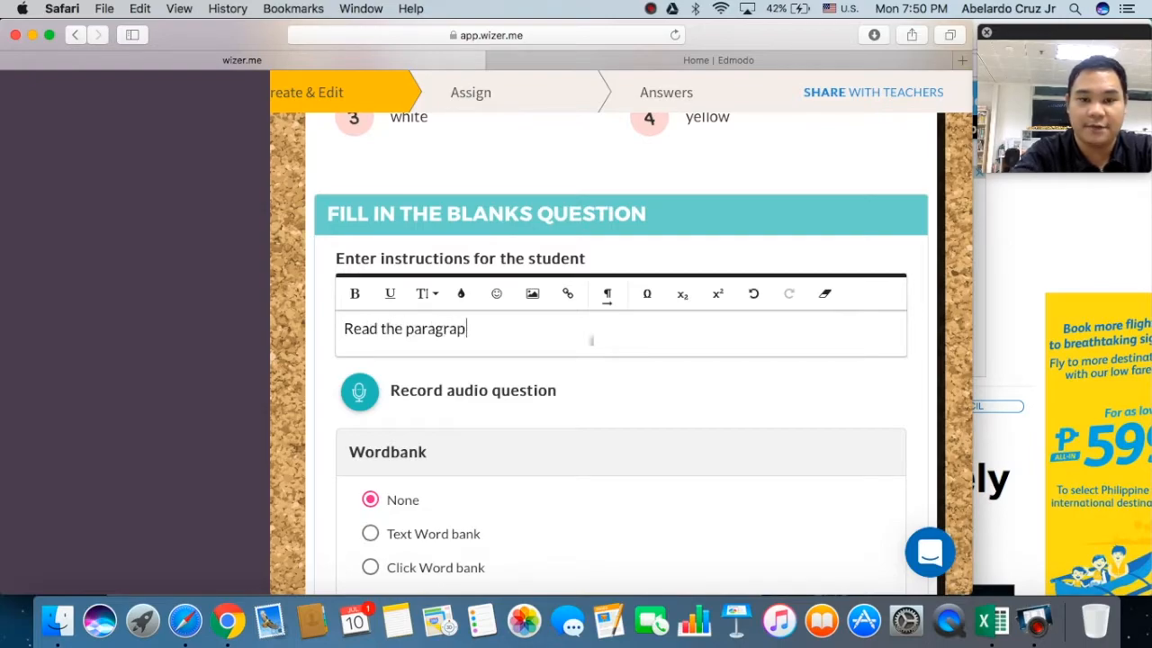
pyautogui.write('h in the tex')
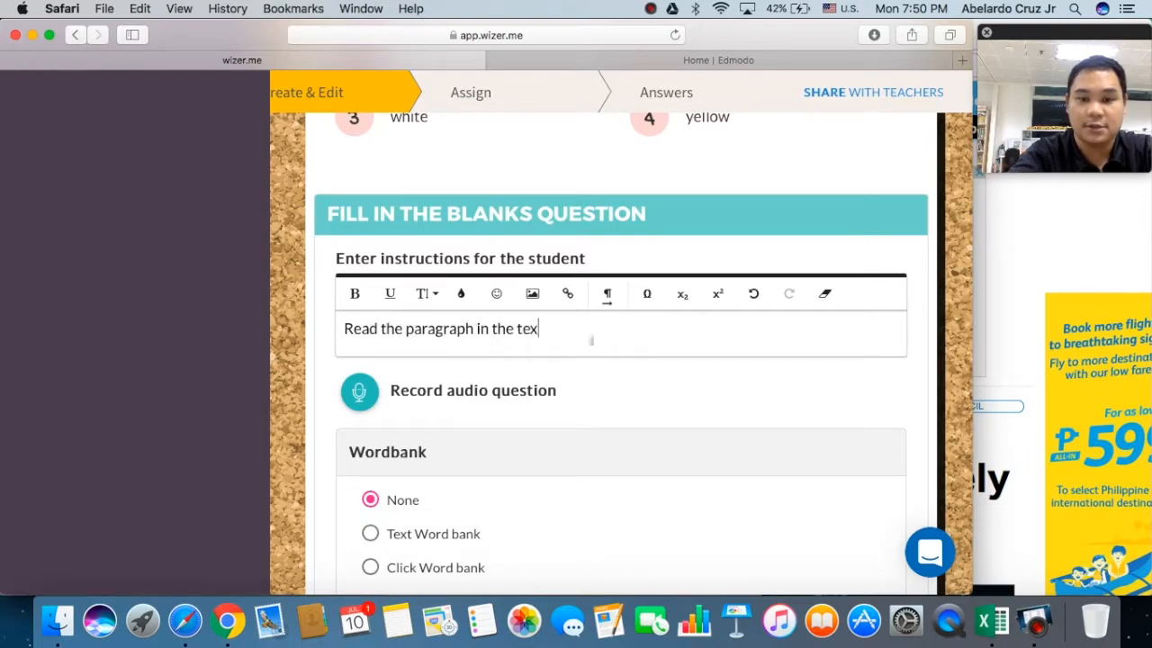
pyautogui.write('t and an')
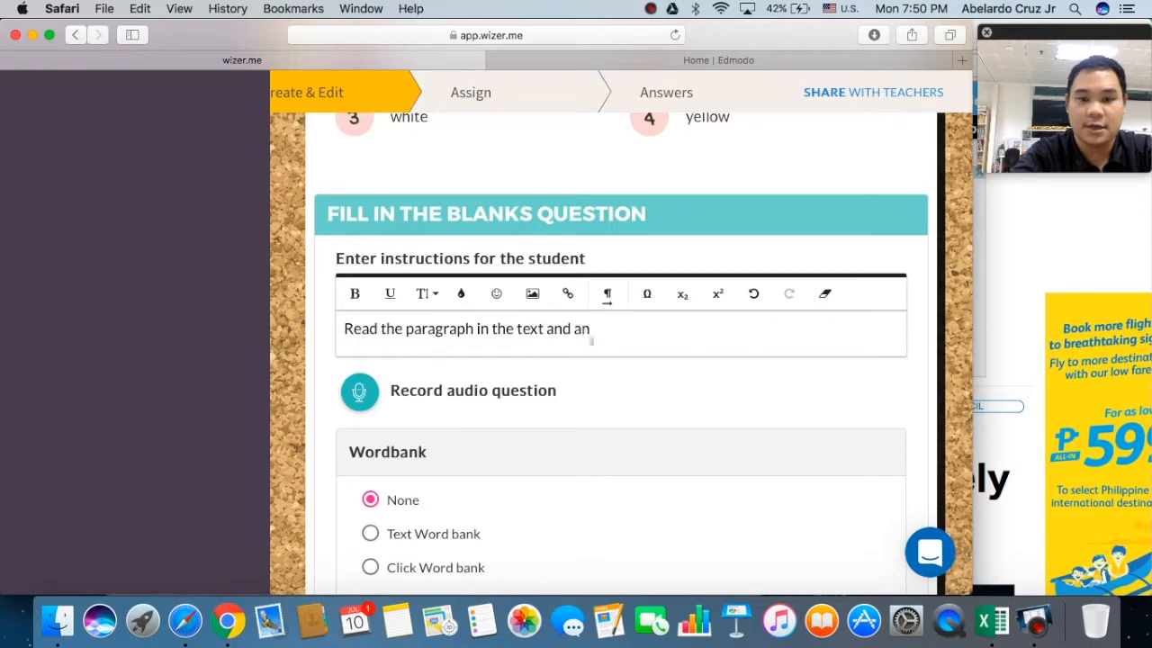
pyautogui.press('BackSpace')
pyautogui.press('BackSpace')
pyautogui.write('supply ')
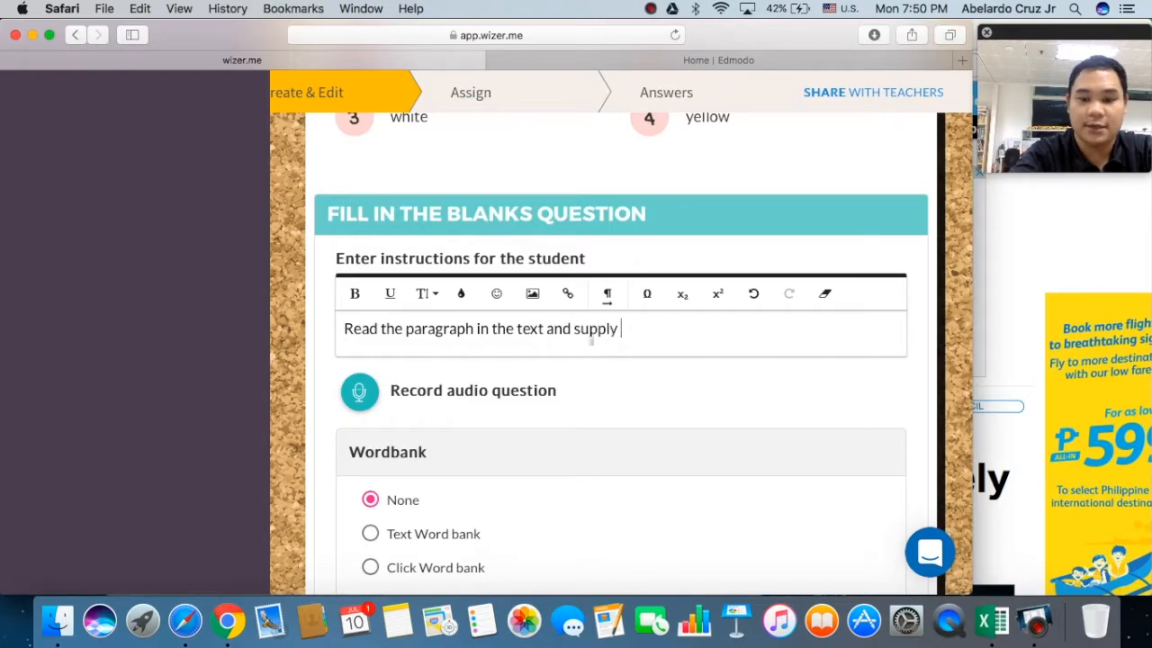
pyautogui.write('the missing word.')
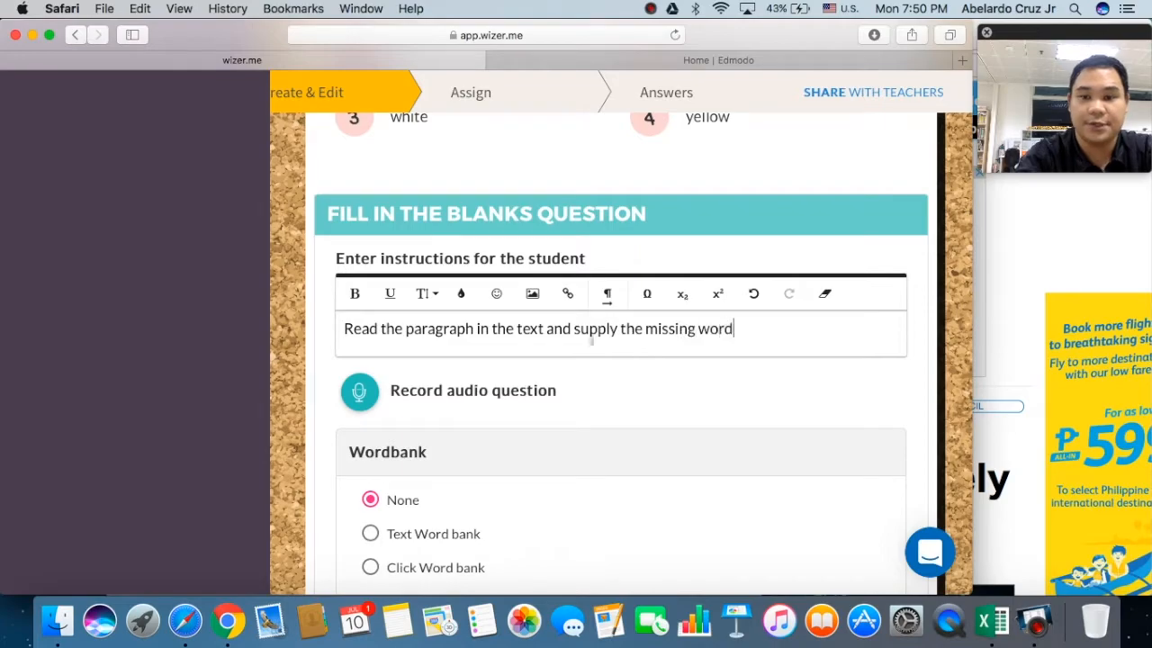
pyautogui.scroll(-1, 591, 340)
pyautogui.write('.')
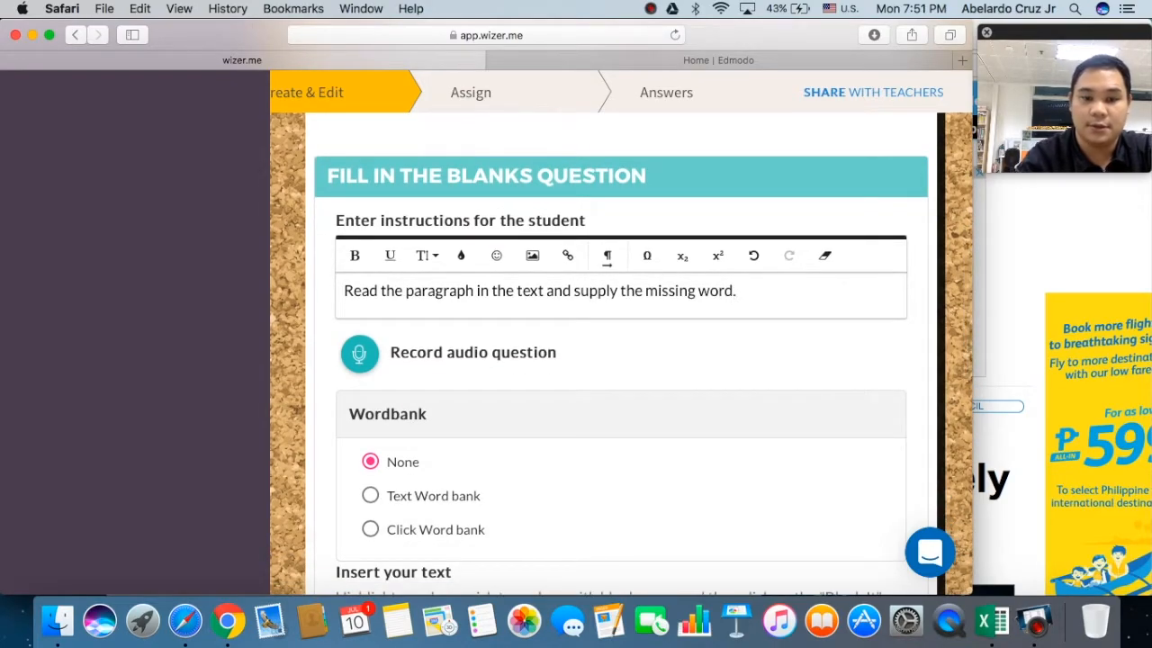
# Step: Try the Text Word bank option for the fill-in-the-blanks question and settle on Click Word bank
pyautogui.scroll(-2, 591, 340)
pyautogui.scroll(1, 394, 409)
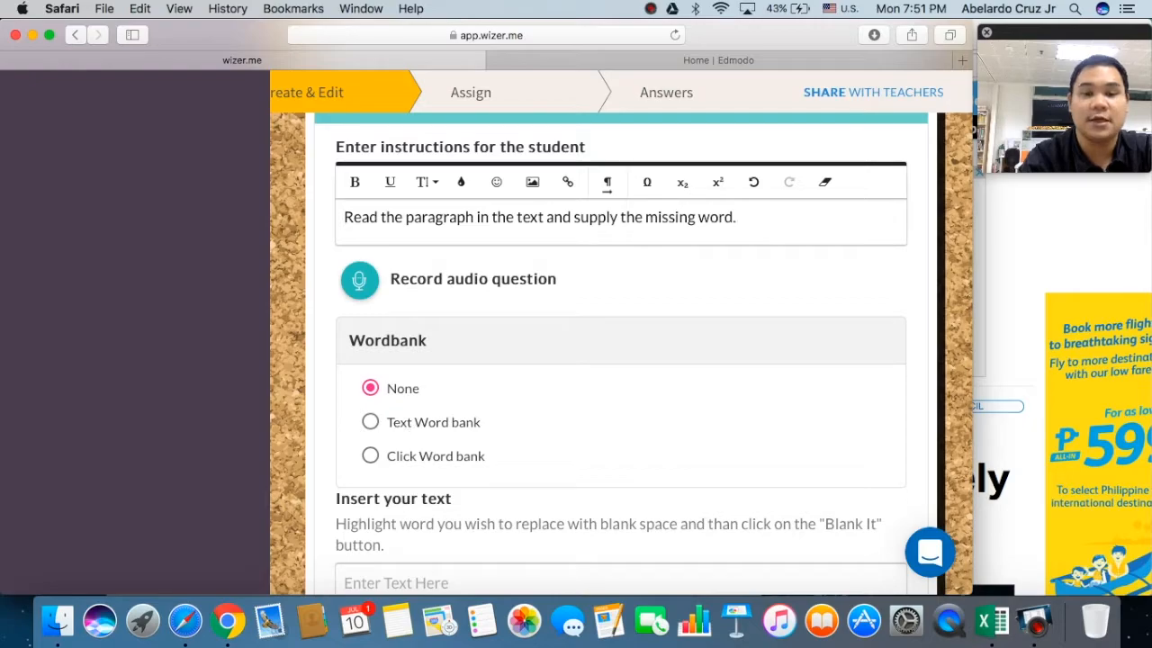
pyautogui.click(376, 424)
pyautogui.scroll(-1, 396, 439)
pyautogui.scroll(-5, 621, 354)
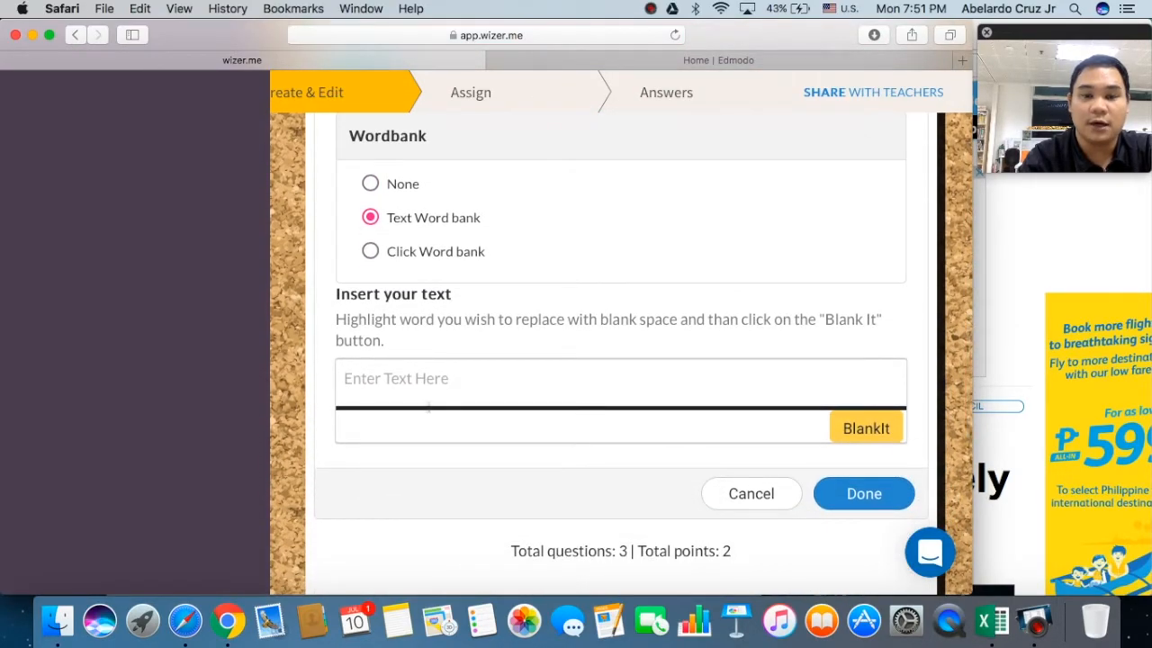
pyautogui.scroll(2, 429, 407)
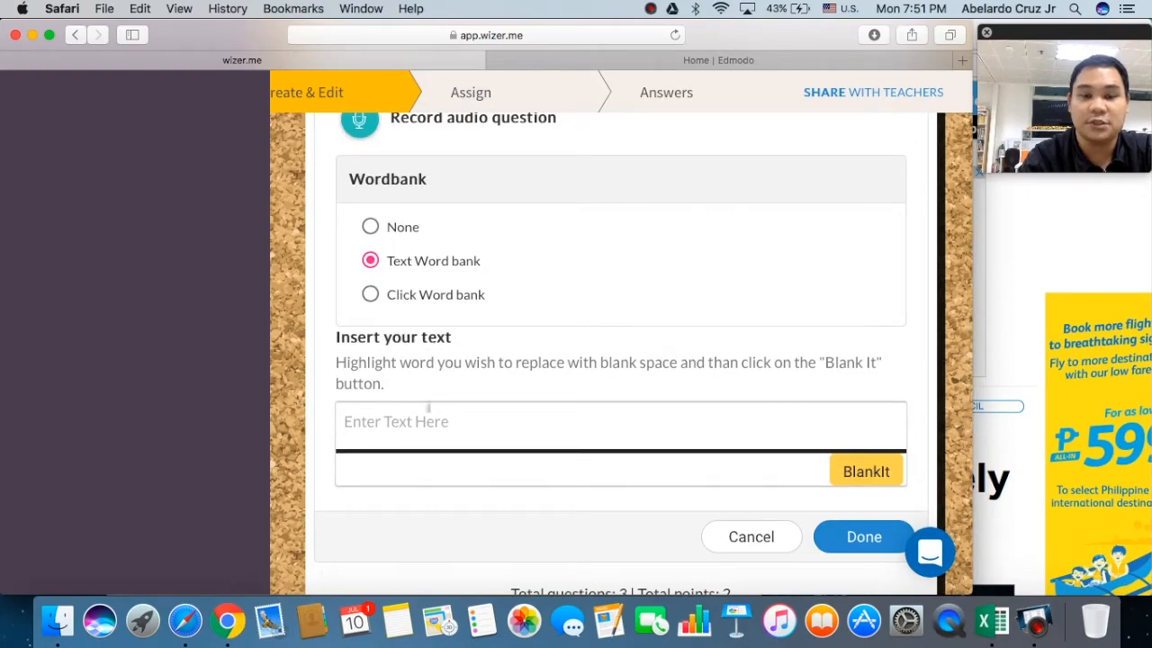
pyautogui.click(378, 304)
pyautogui.scroll(2, 415, 363)
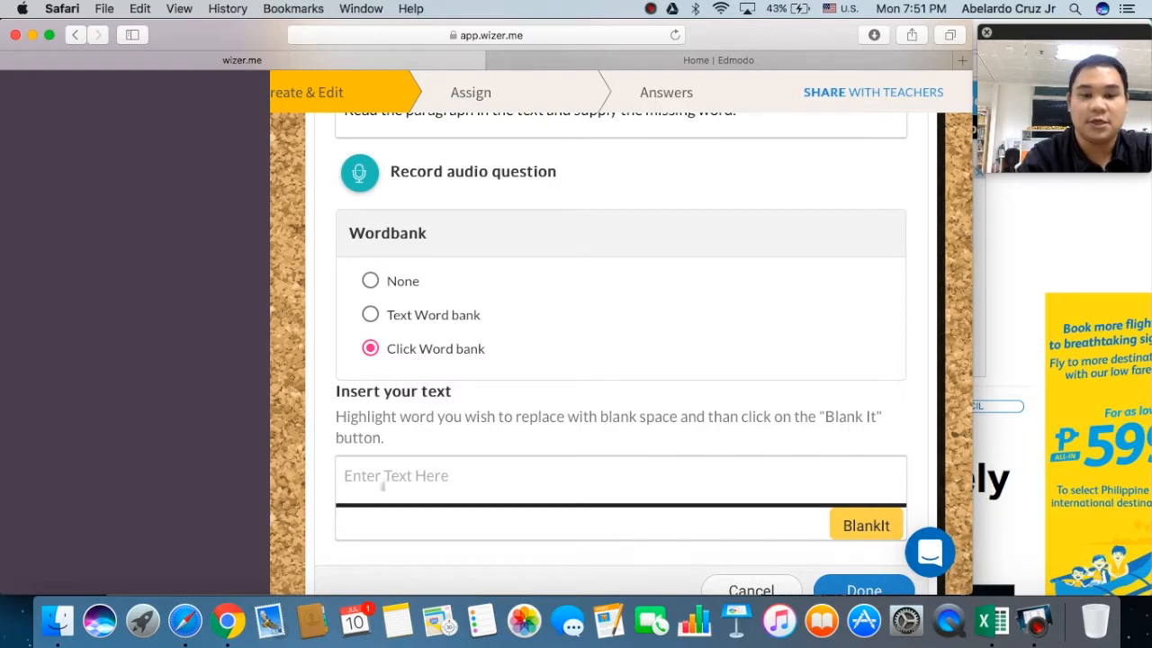
# Step: Enter the sentence "The quick brown fox jumps over the lazy dog." as the text of the fill-in-the-blanks question
pyautogui.write('T')
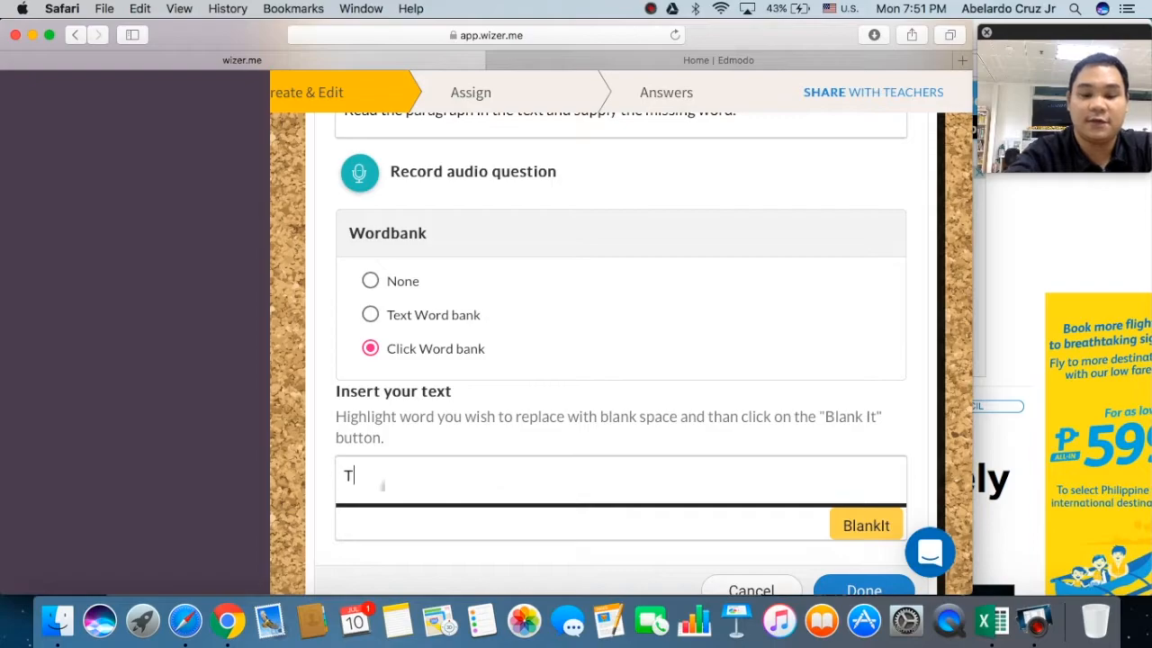
pyautogui.write('he wor')
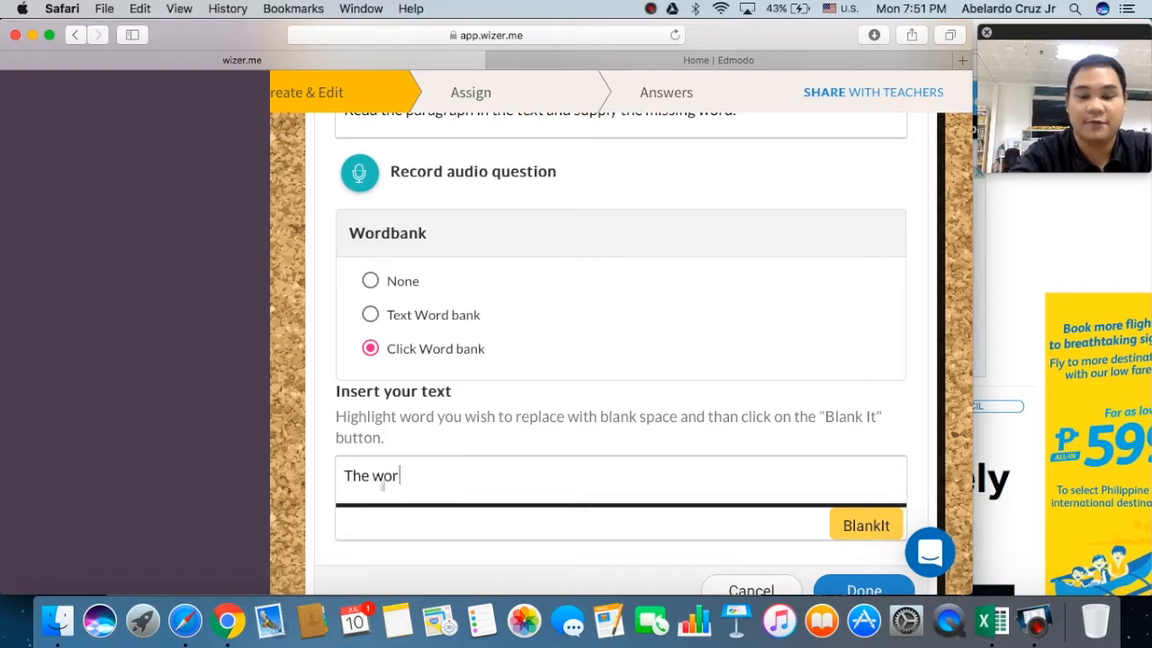
pyautogui.press('BackSpace')
pyautogui.press('BackSpace')
pyautogui.press('BackSpace')
pyautogui.write('q')
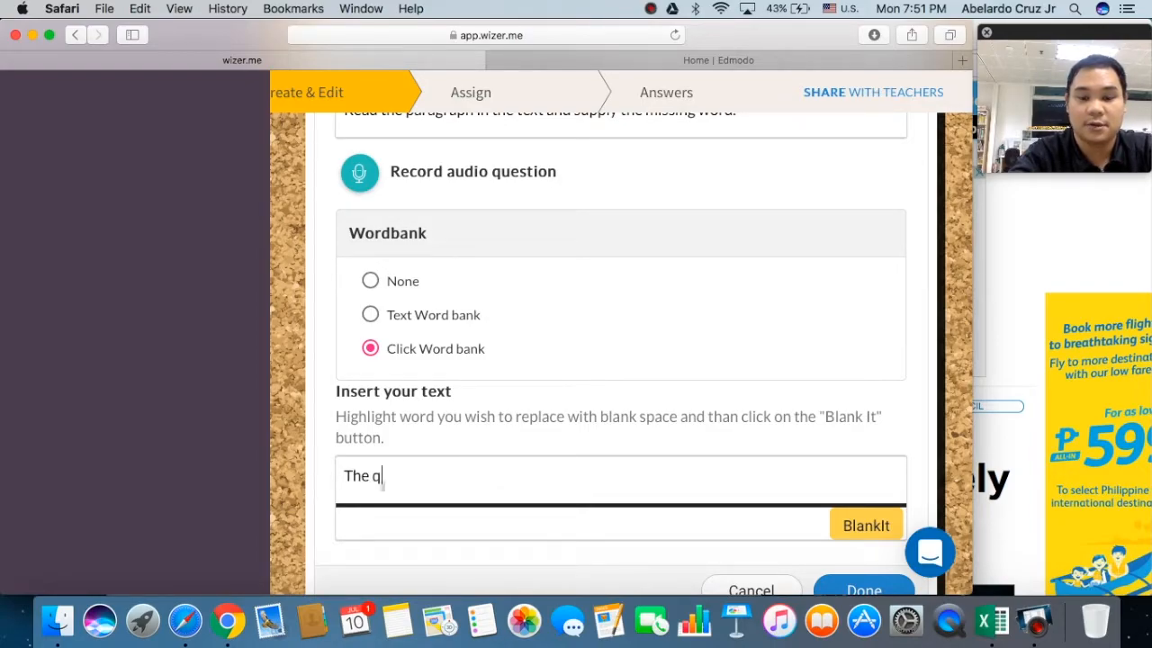
pyautogui.write('uick borwn')
pyautogui.press('BackSpace')
pyautogui.press('BackSpace')
pyautogui.press('BackSpace')
pyautogui.press('BackSpace')
pyautogui.write('rown fox jumps ')
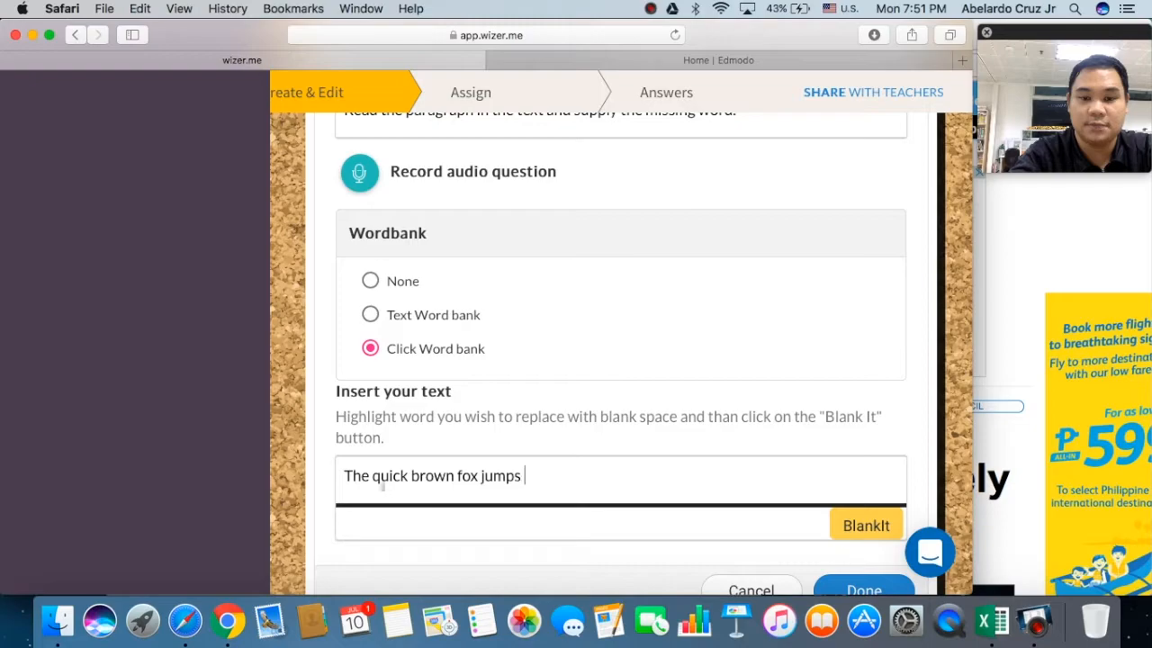
pyautogui.write('over the la')
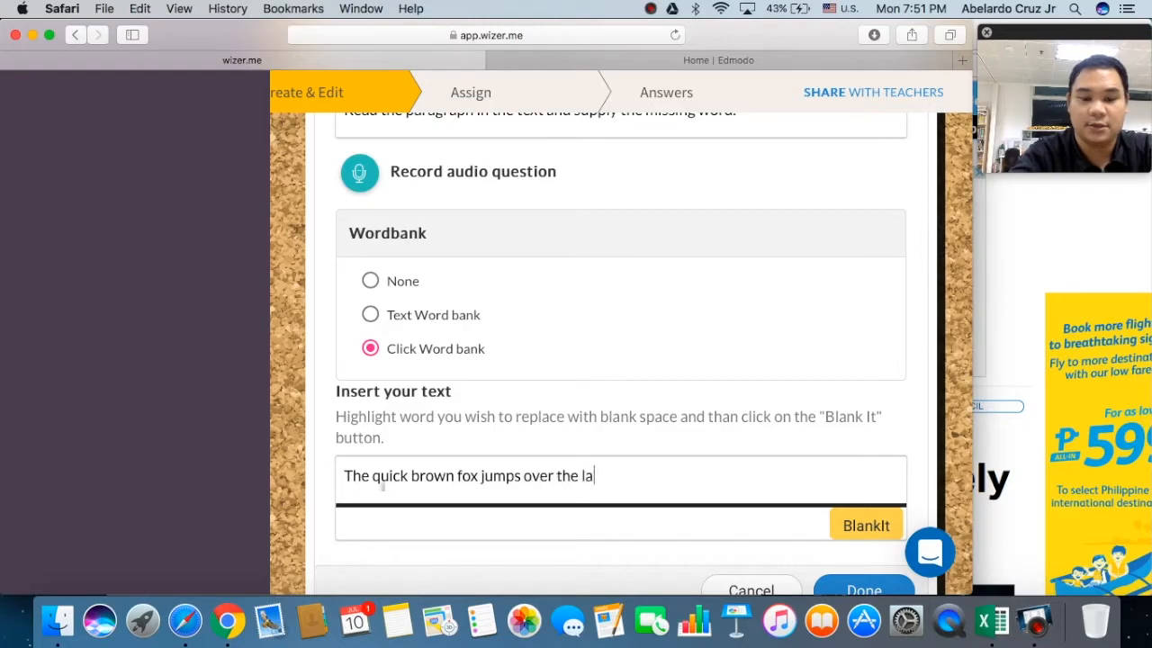
pyautogui.write('zy dog. An')
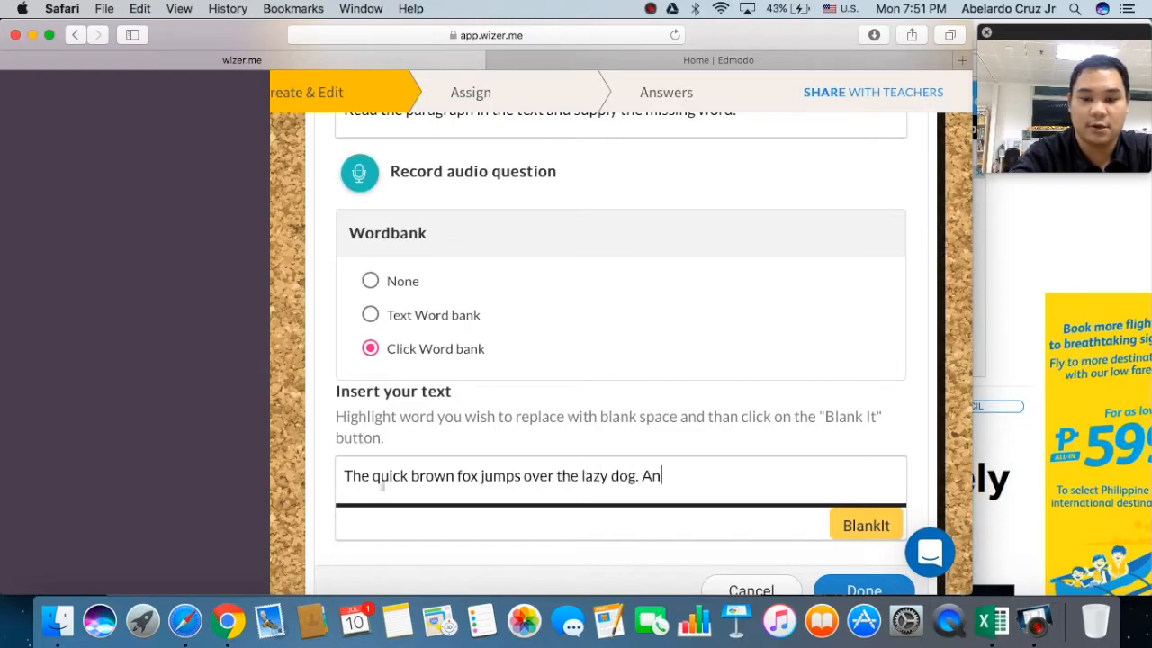
# Step: Continue the fill-in-the-blanks text with "And the the dog died last night. Did the dog die?"
pyautogui.write('d the the go')
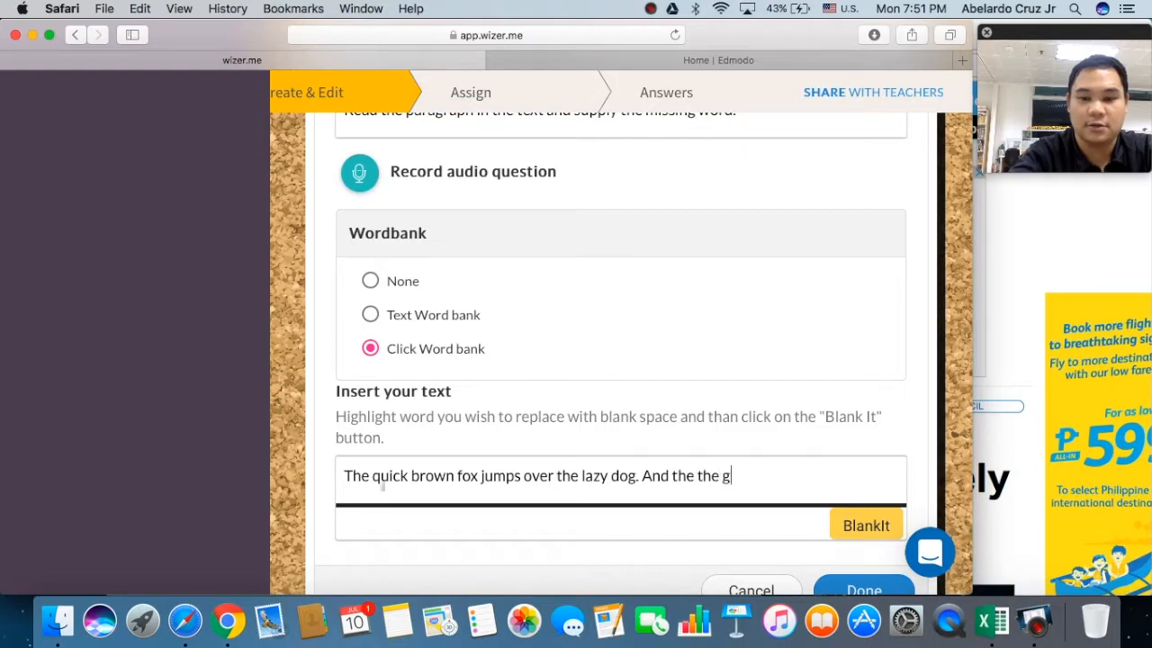
pyautogui.press('BackSpace')
pyautogui.press('BackSpace')
pyautogui.write('g')
pyautogui.press('BackSpace')
pyautogui.write('dog dies')
pyautogui.press('BackSpace')
pyautogui.write('d last night. Di')
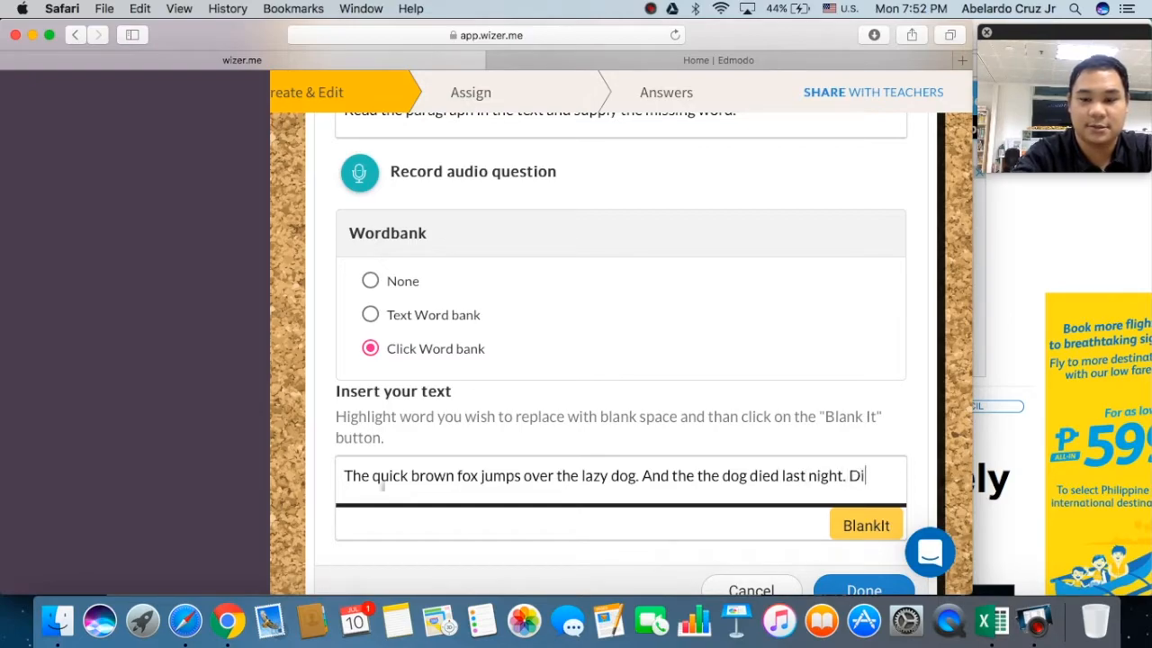
pyautogui.write('d the d')
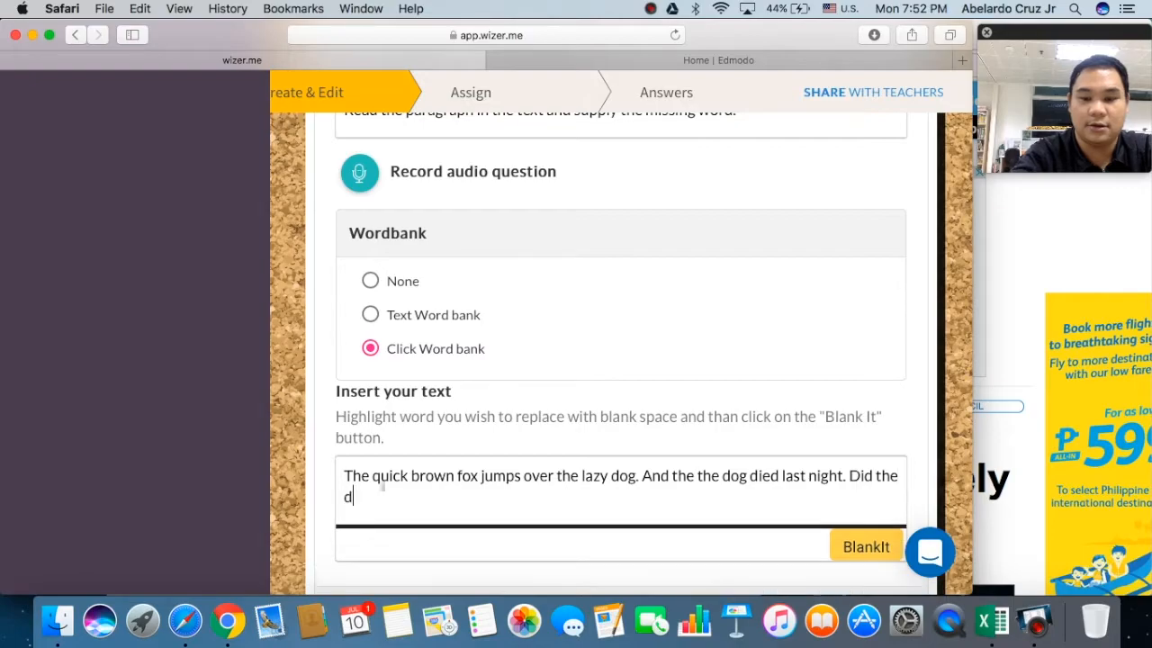
pyautogui.write('og di')
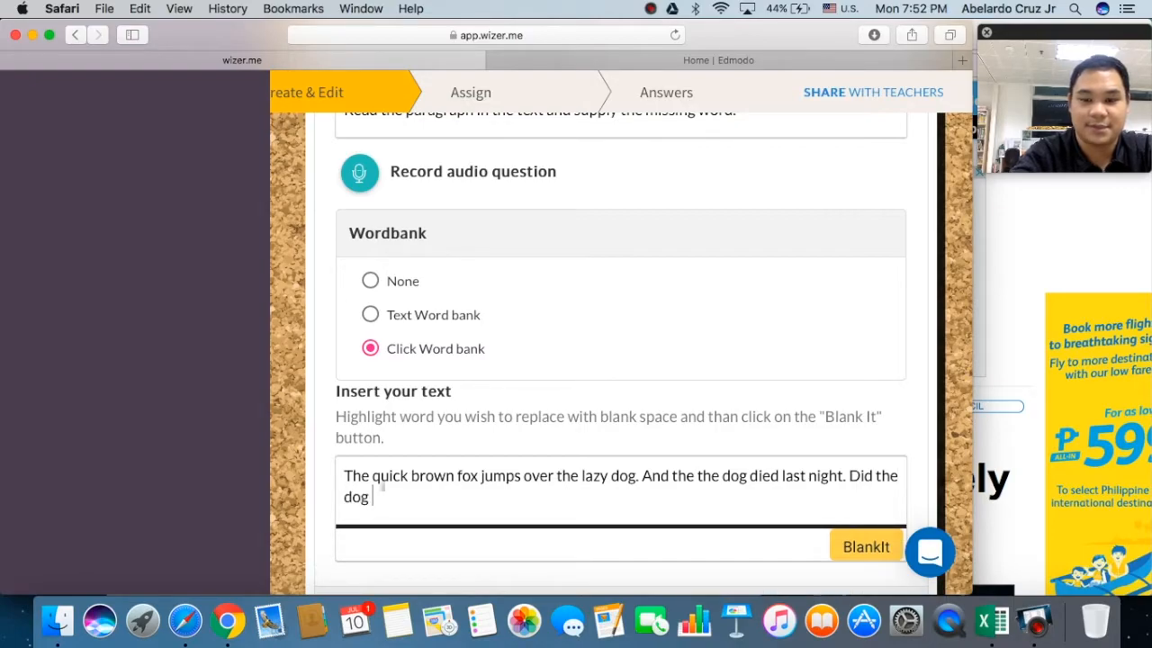
pyautogui.write('e')
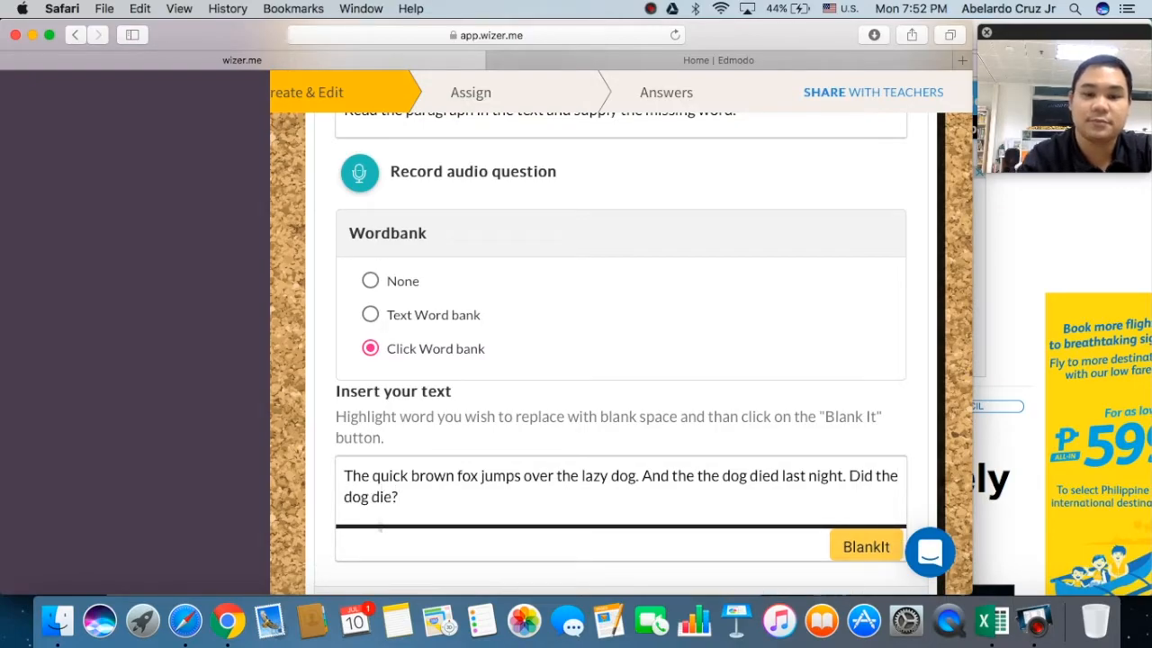
# Step: Turn the words "quick", "jumps" and "lazy" in the first sentence into blanks
pyautogui.scroll(-2, 470, 515)
pyautogui.scroll(-1, 470, 516)
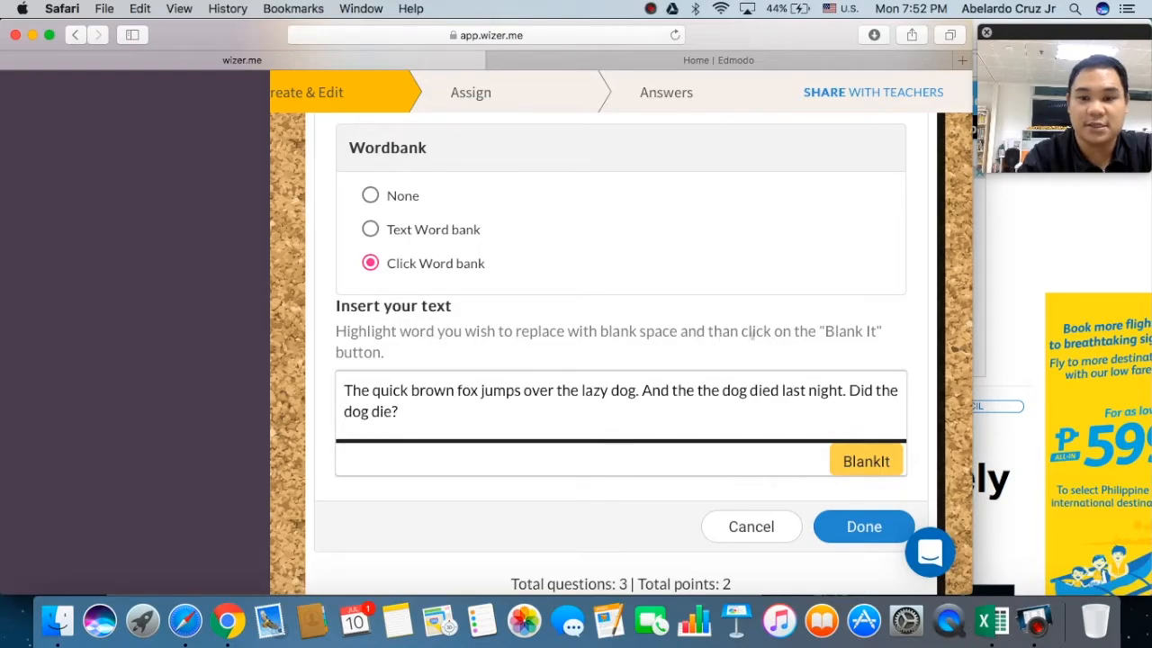
pyautogui.doubleClick(395, 391)
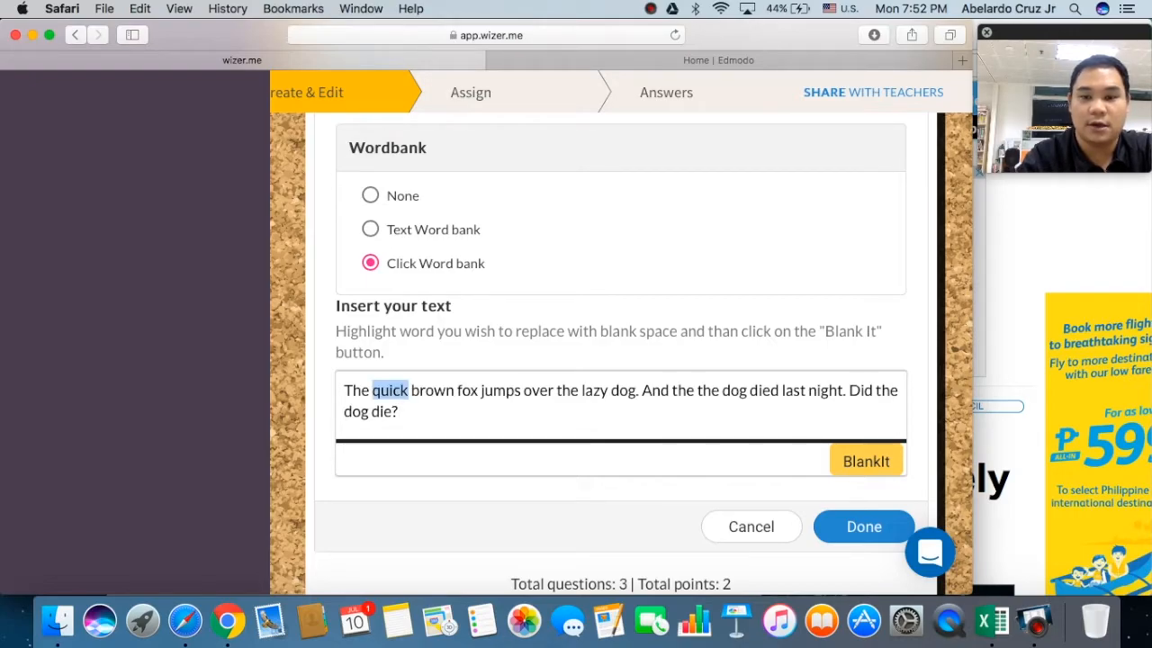
pyautogui.click(861, 463)
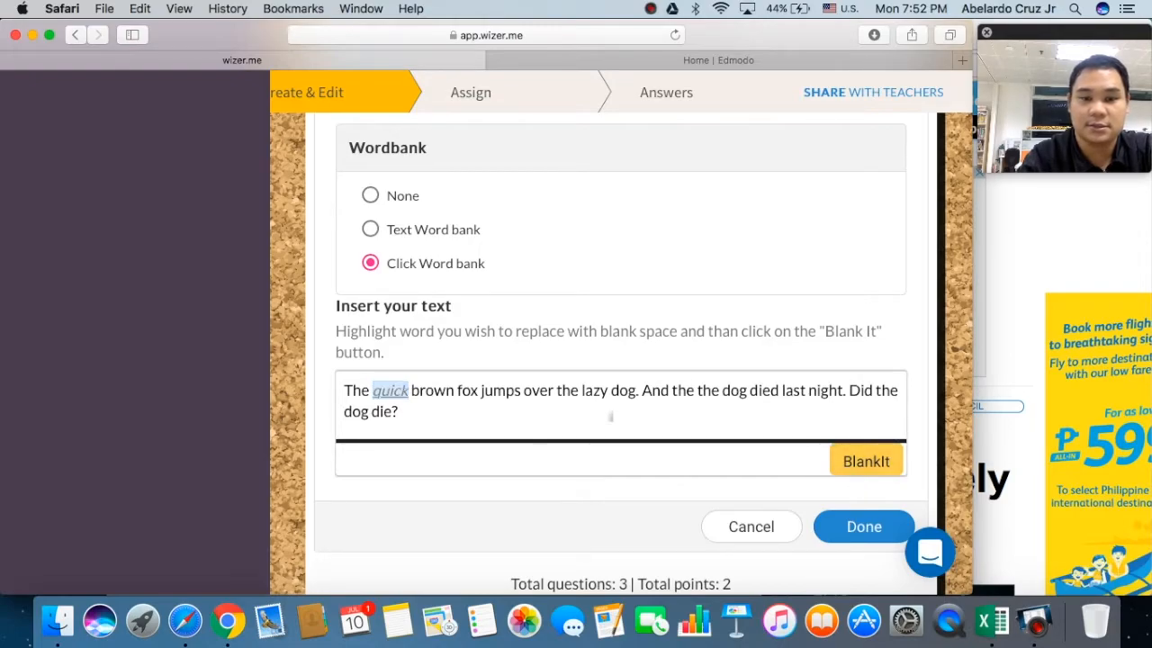
pyautogui.doubleClick(499, 394)
pyautogui.click(880, 474)
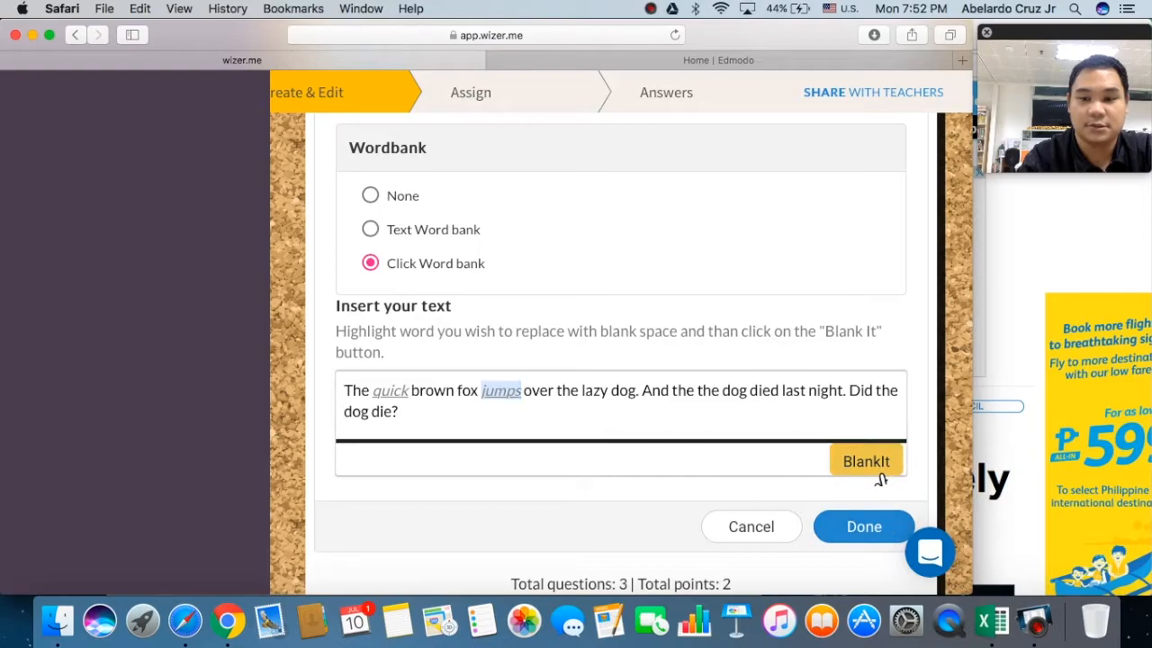
pyautogui.doubleClick(594, 391)
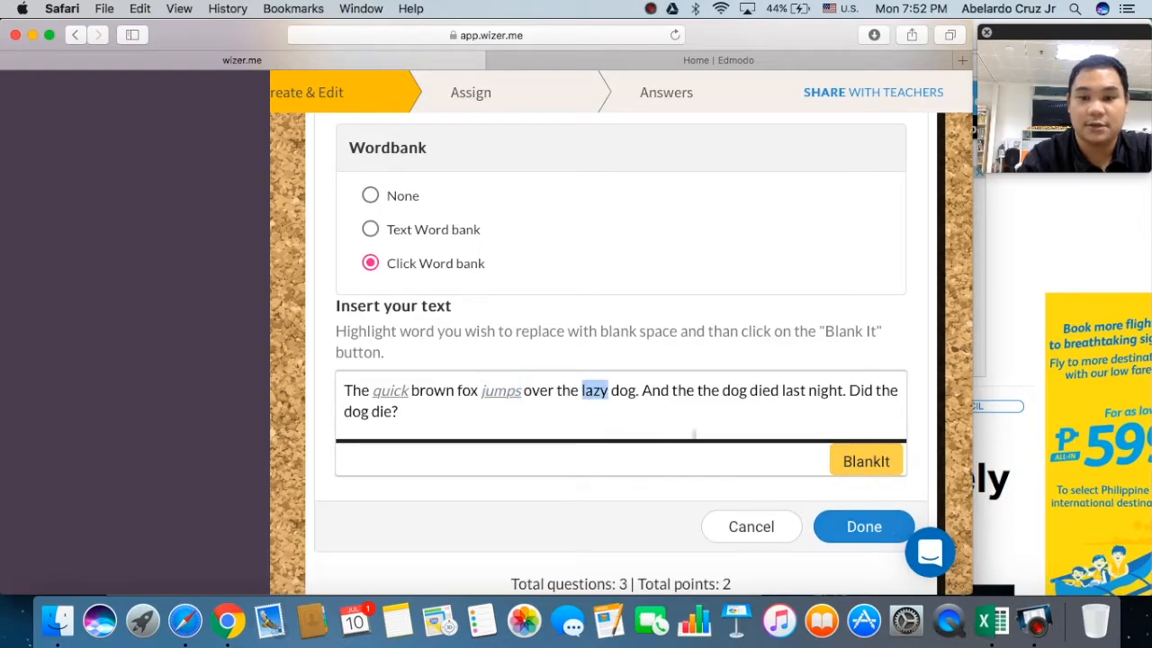
pyautogui.click(879, 471)
# Step: Turn "dog" in the second sentence and "die" in the last one into blanks, and finish the question
pyautogui.scroll(-1, 784, 439)
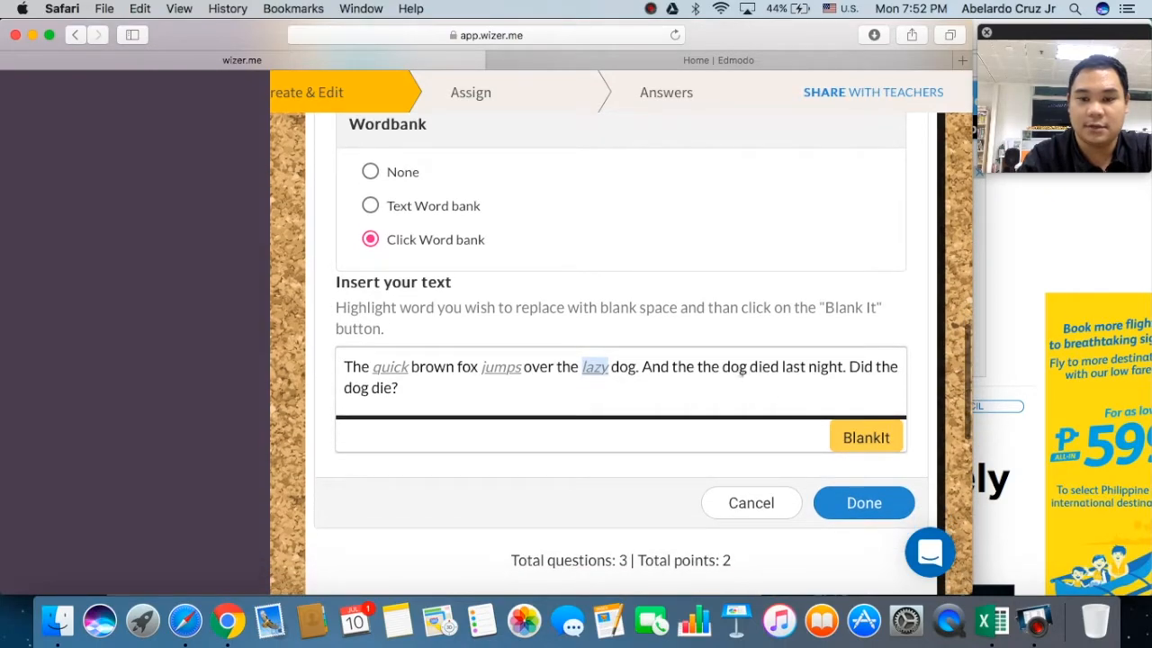
pyautogui.doubleClick(736, 367)
pyautogui.click(866, 441)
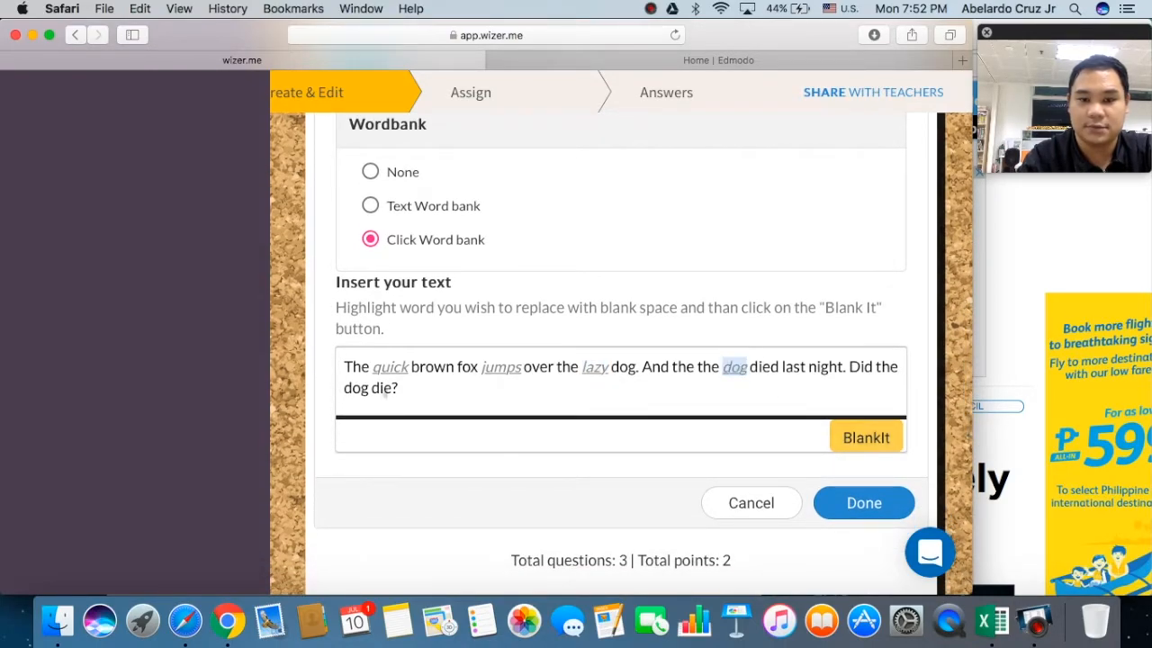
pyautogui.doubleClick(382, 387)
pyautogui.click(869, 437)
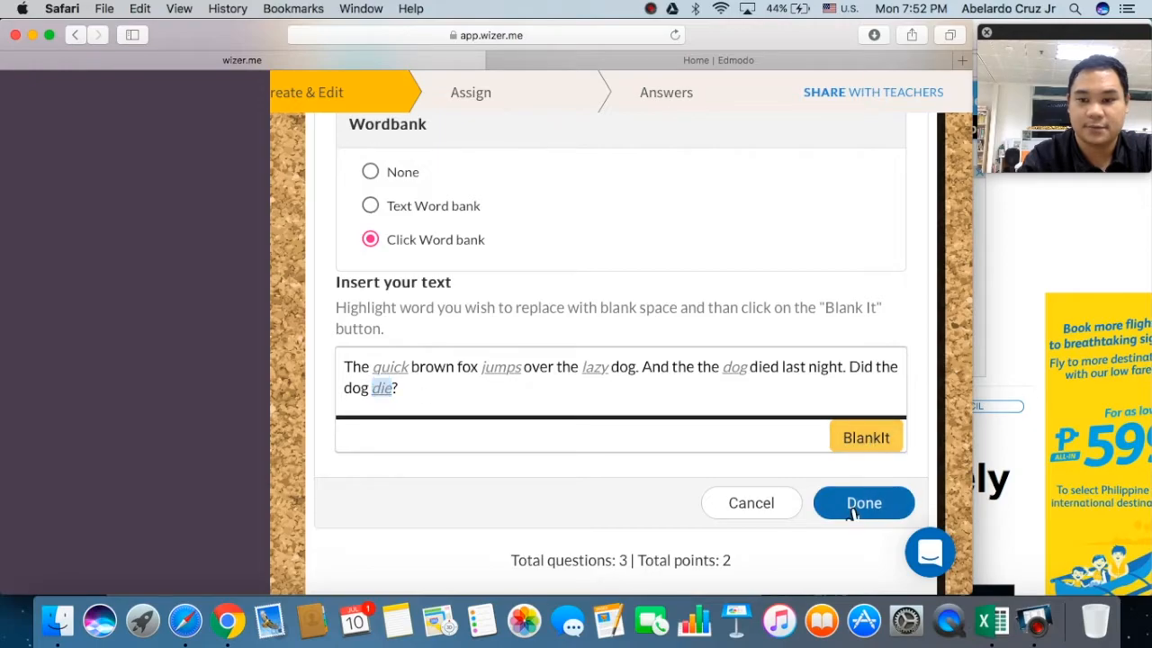
pyautogui.scroll(-1, 864, 527)
pyautogui.scroll(-2, 864, 503)
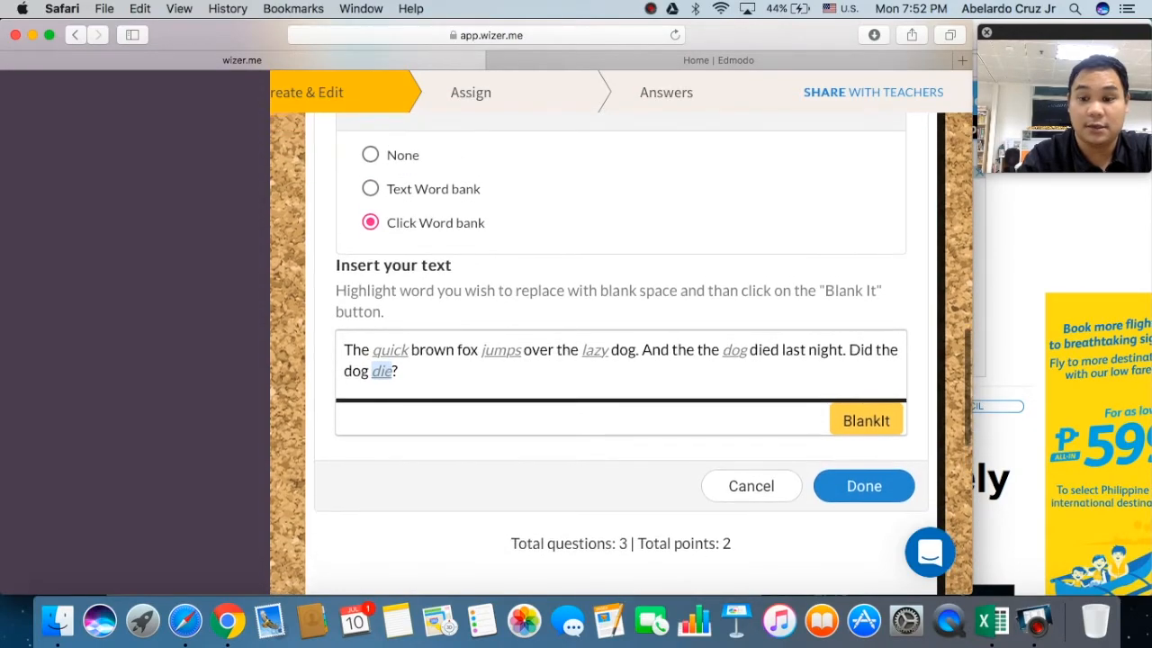
pyautogui.click(880, 499)
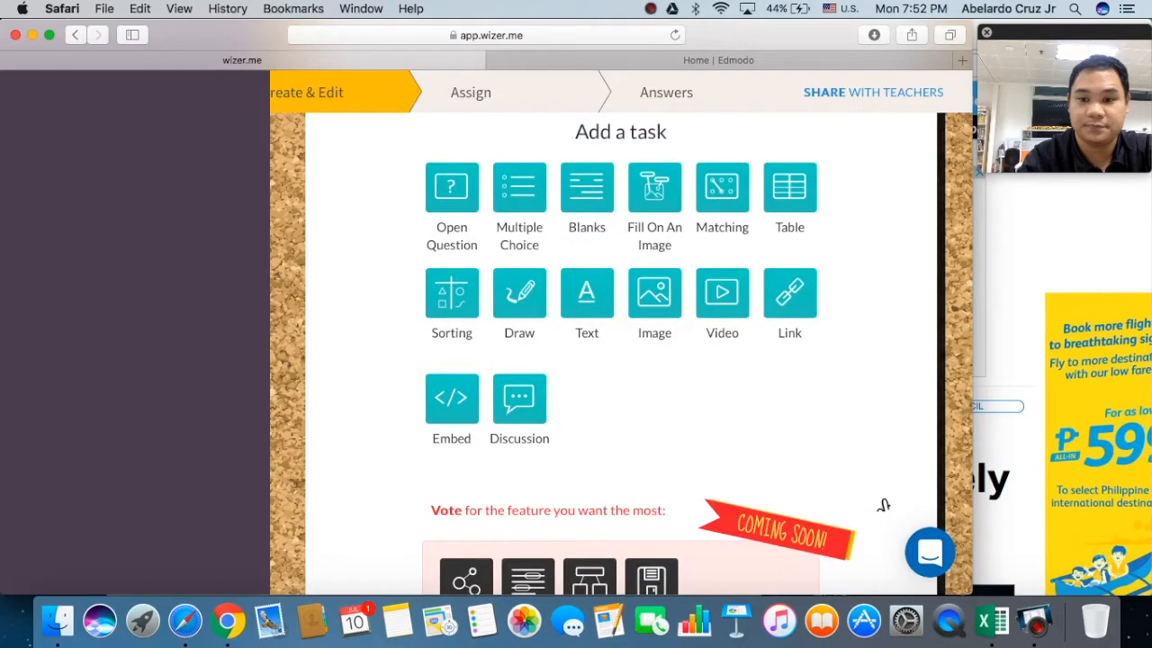
# Step: Examine the finished fill-in-the-blanks question and its additional options for position, point value and duplication
pyautogui.scroll(-5, 882, 505)
pyautogui.scroll(4, 883, 504)
pyautogui.scroll(1, 883, 505)
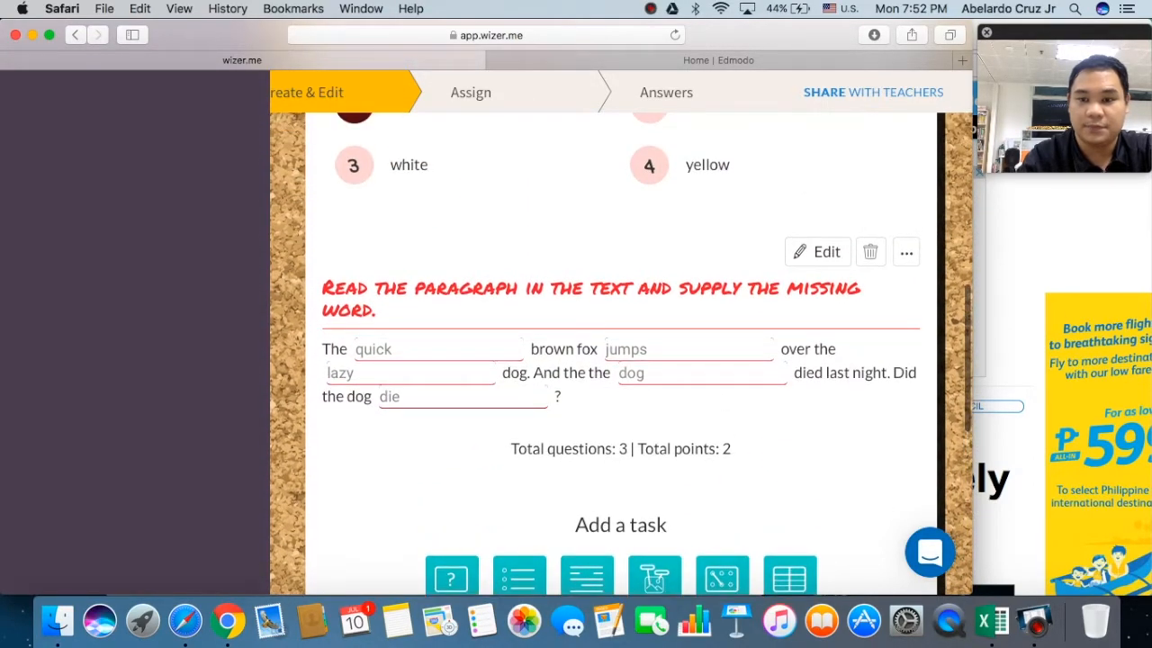
pyautogui.click(906, 252)
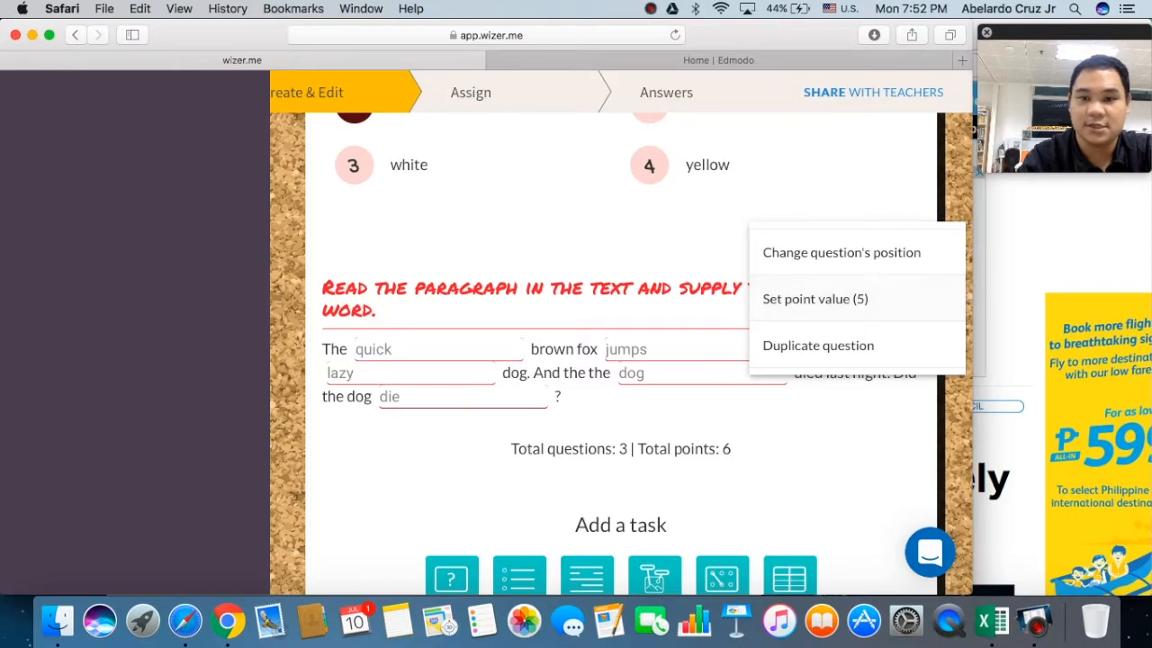
pyautogui.click(697, 257)
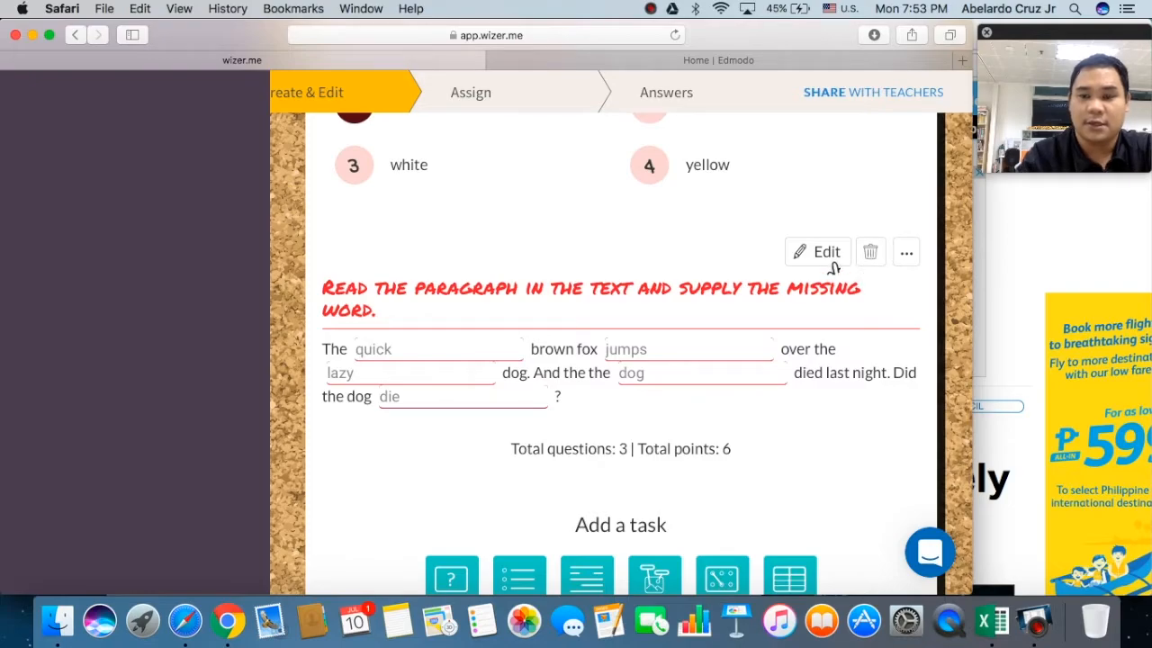
# Step: Preview the worksheet and view the fill-in-the-blanks question as students see it
pyautogui.scroll(2, 833, 267)
pyautogui.scroll(-4, 833, 267)
pyautogui.scroll(5, 833, 267)
pyautogui.scroll(10, 833, 267)
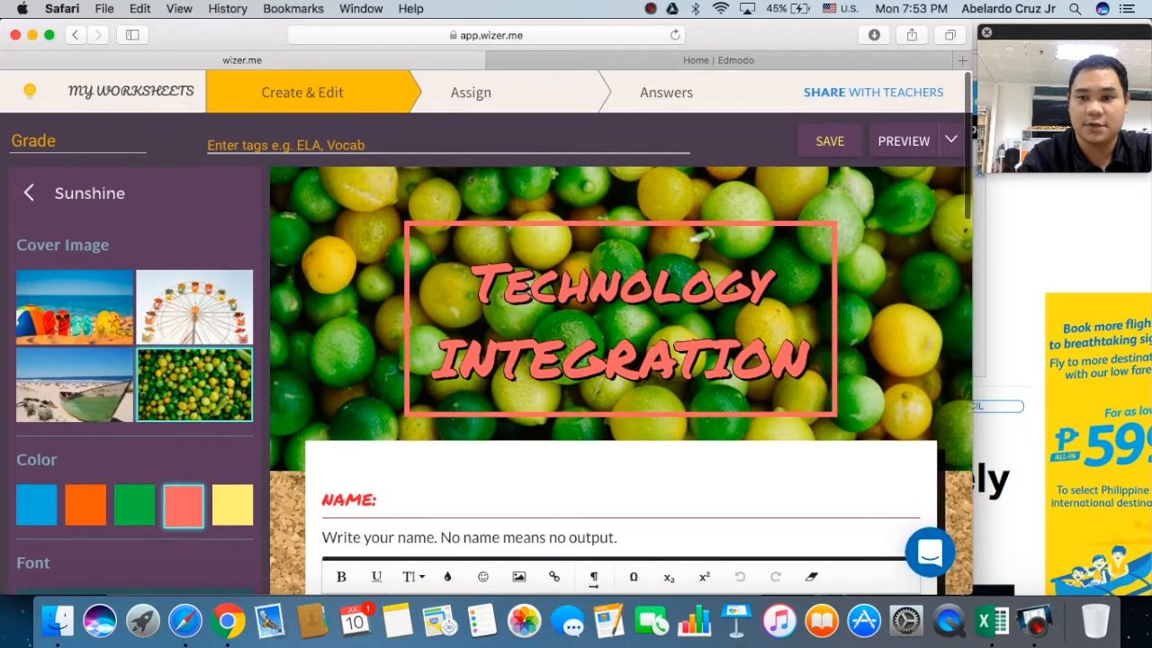
pyautogui.click(900, 152)
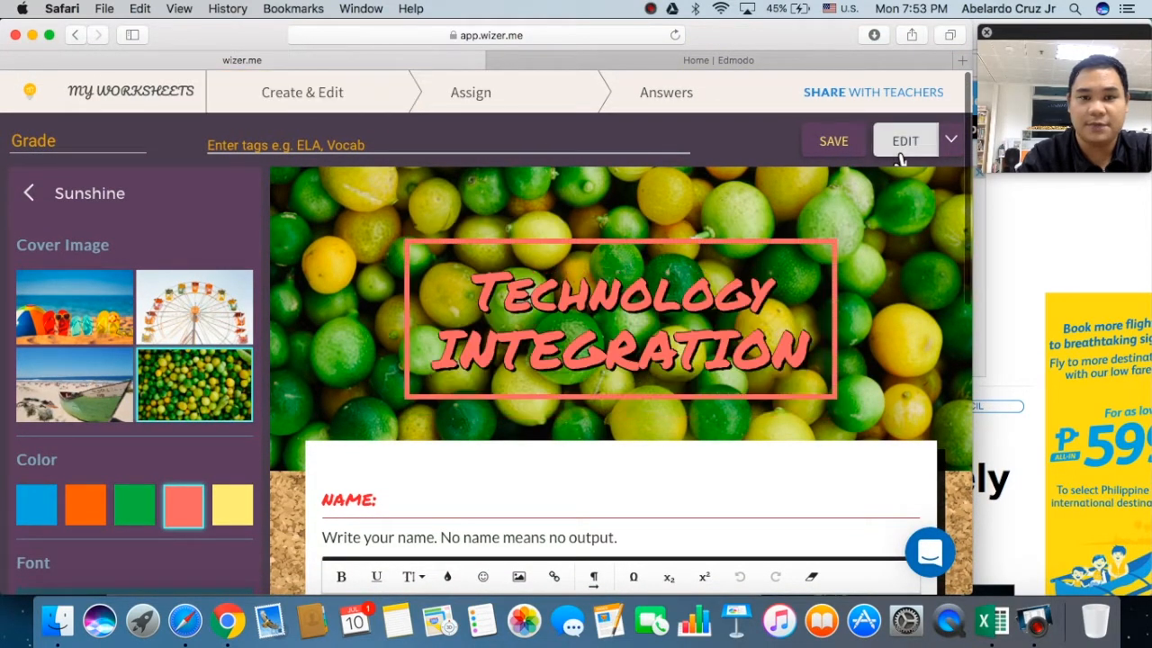
pyautogui.scroll(-10, 344, 458)
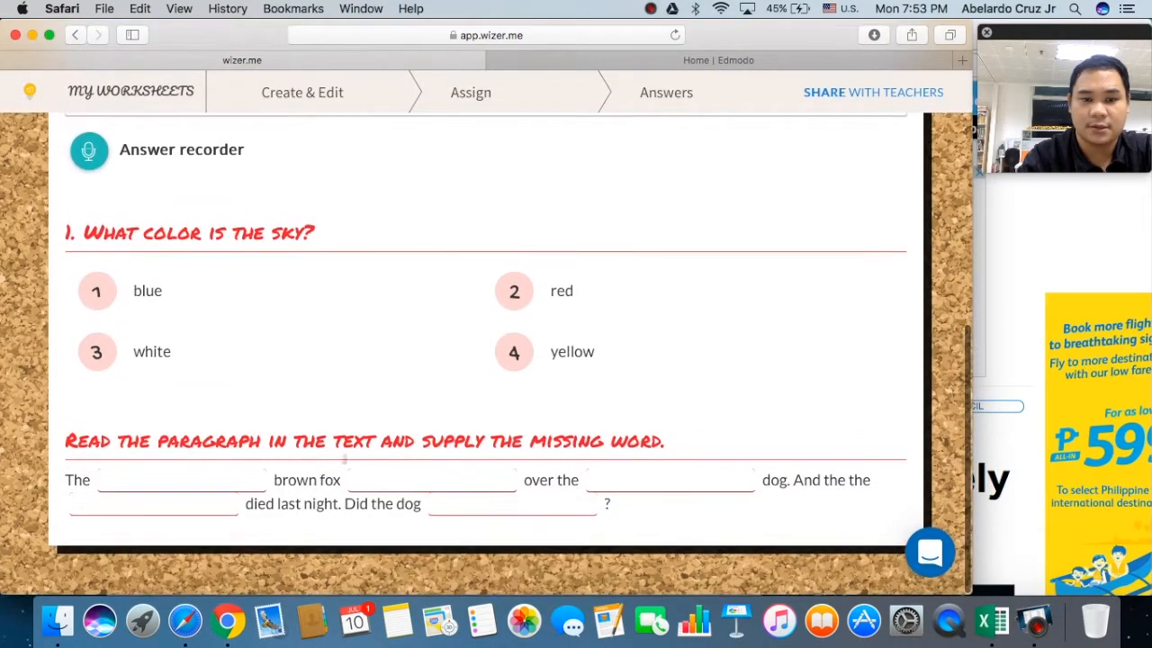
# Step: Test the word bank in the preview by filling the first three blanks with "jumps", "die" and "dog"
pyautogui.click(183, 484)
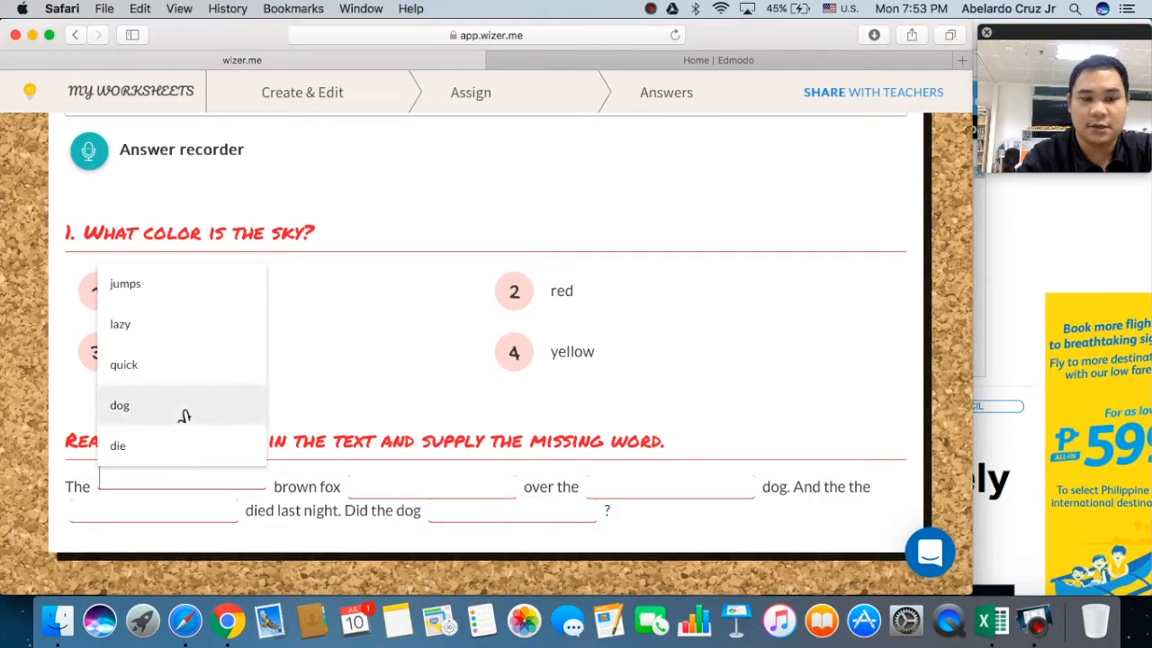
pyautogui.click(171, 303)
pyautogui.click(381, 484)
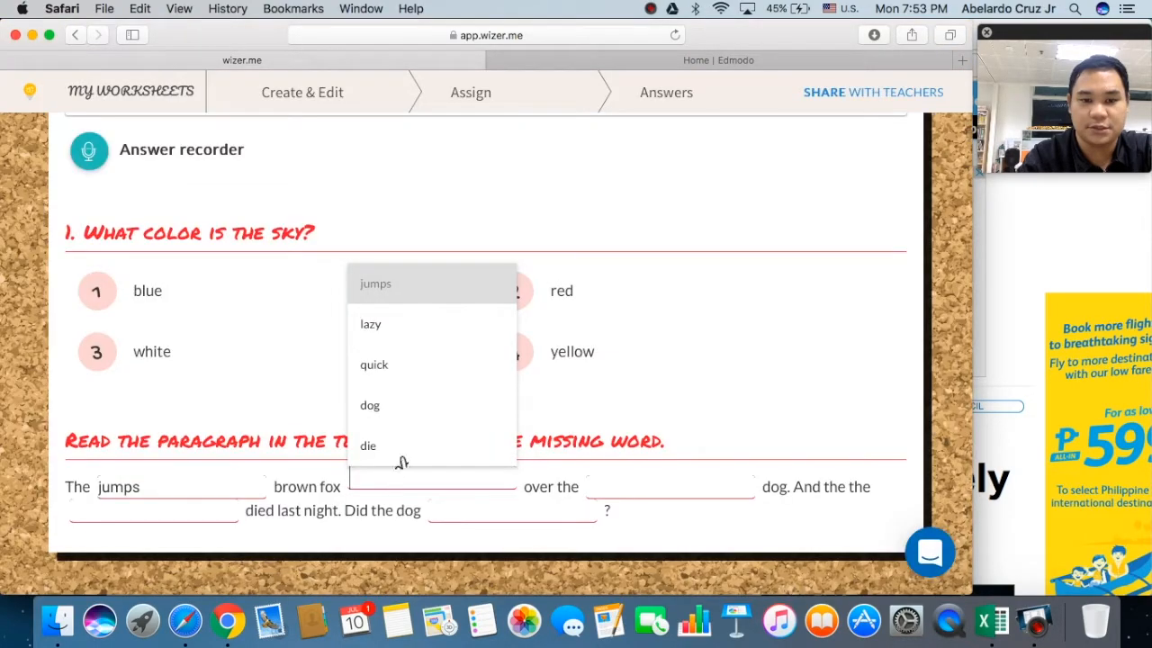
pyautogui.click(397, 448)
pyautogui.click(653, 493)
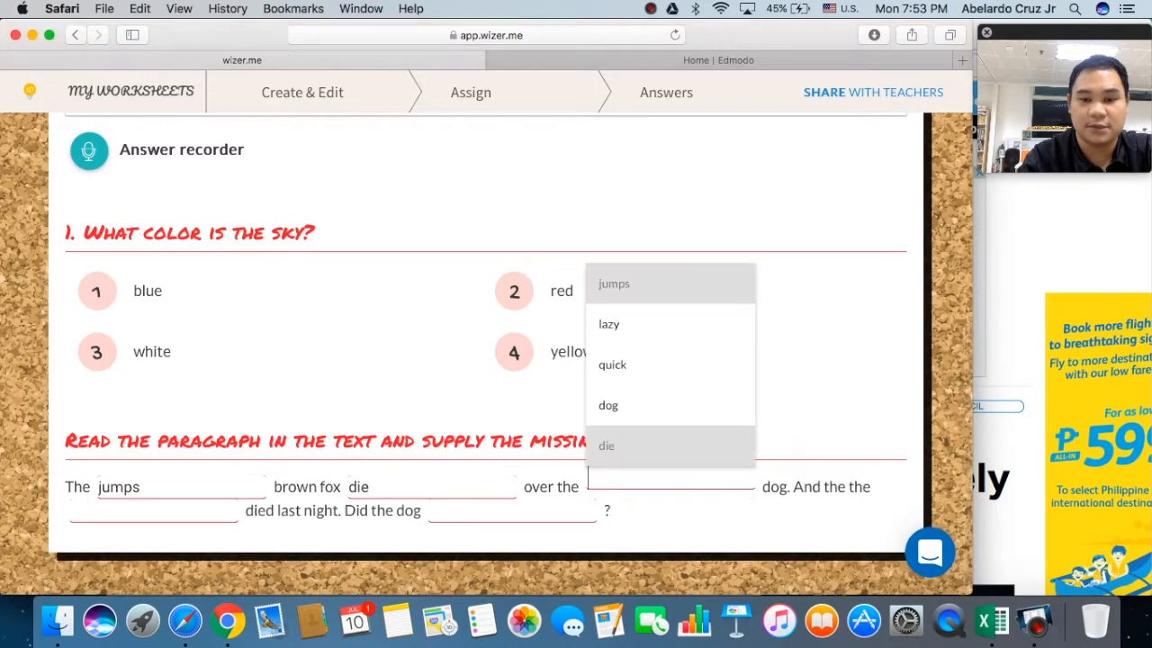
pyautogui.click(653, 412)
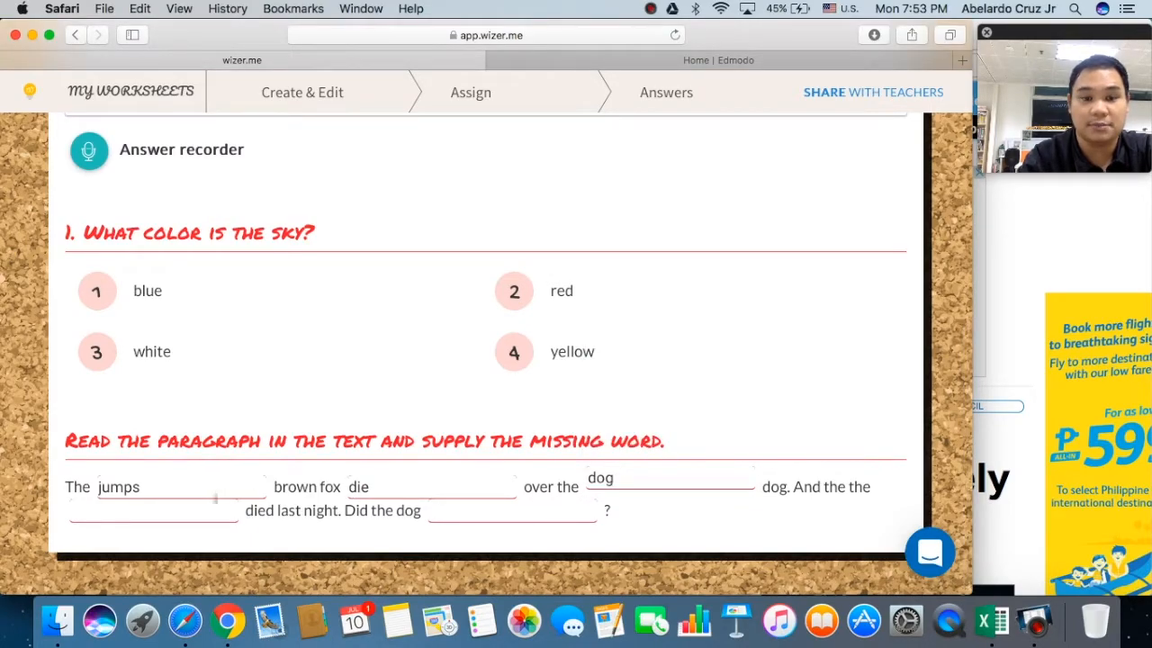
# Step: Leave the preview and return to the fill-in-the-blanks question in the worksheet editor
pyautogui.scroll(5, 486, 353)
pyautogui.scroll(-4, 485, 352)
pyautogui.scroll(5, 486, 352)
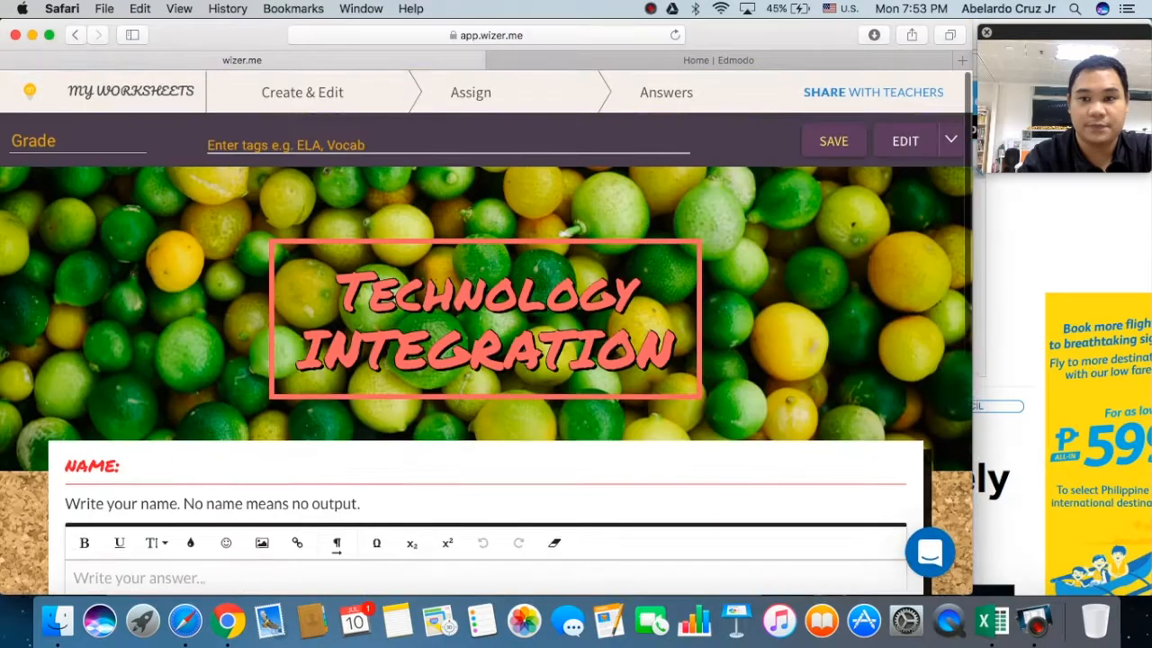
pyautogui.click(900, 151)
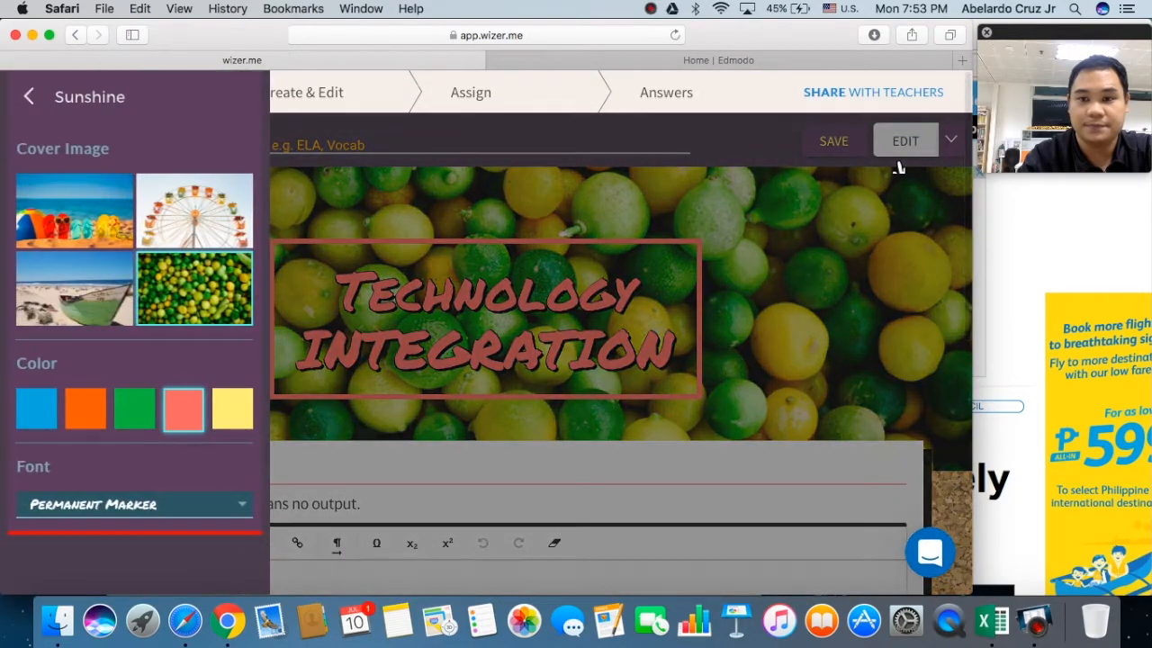
pyautogui.scroll(-15, 771, 415)
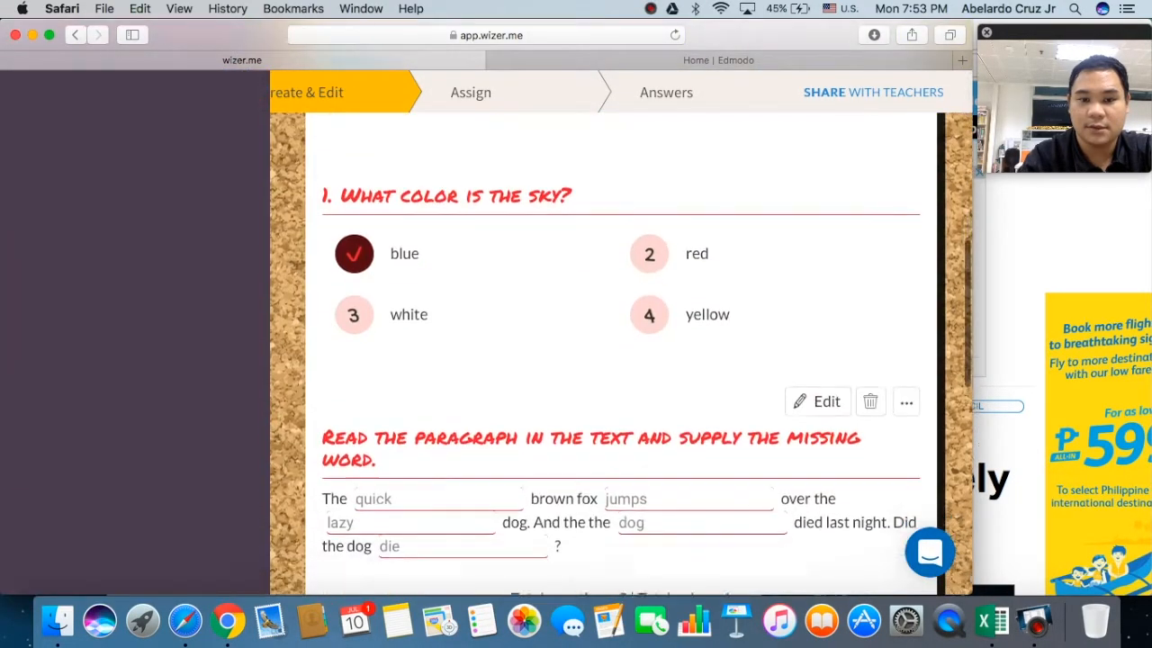
pyautogui.scroll(5, 810, 351)
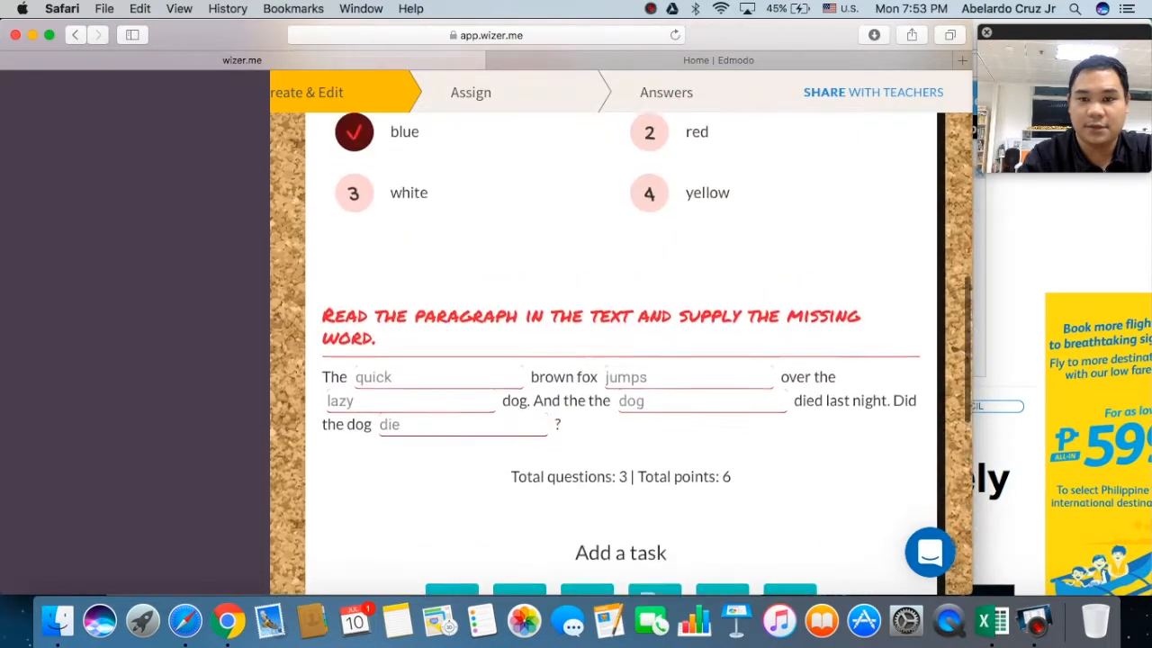
# Step: Change the fill-in-the-blanks question's word bank to Text Word bank and finish editing the question
pyautogui.click(826, 328)
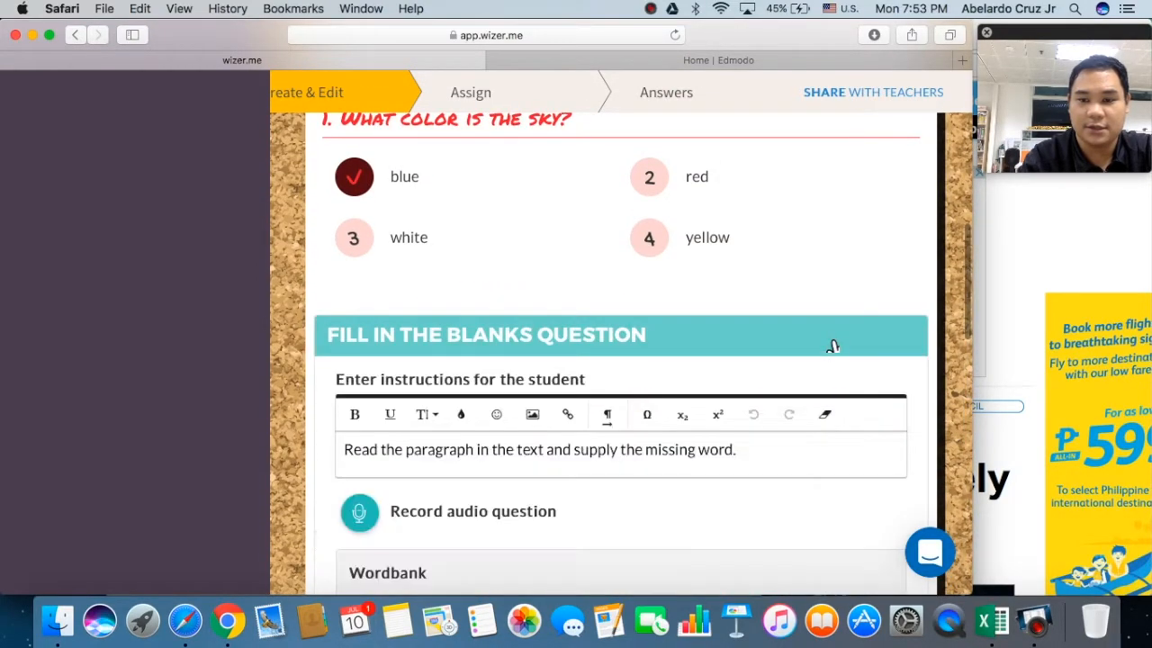
pyautogui.scroll(-5, 612, 432)
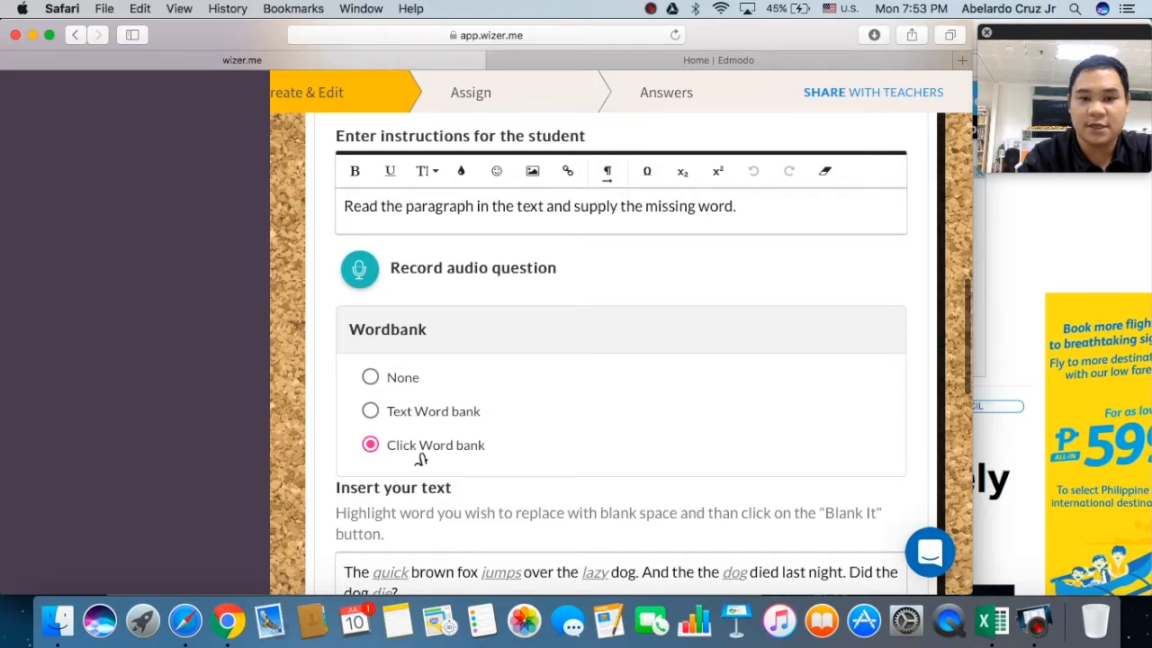
pyautogui.click(382, 416)
pyautogui.scroll(5, 725, 386)
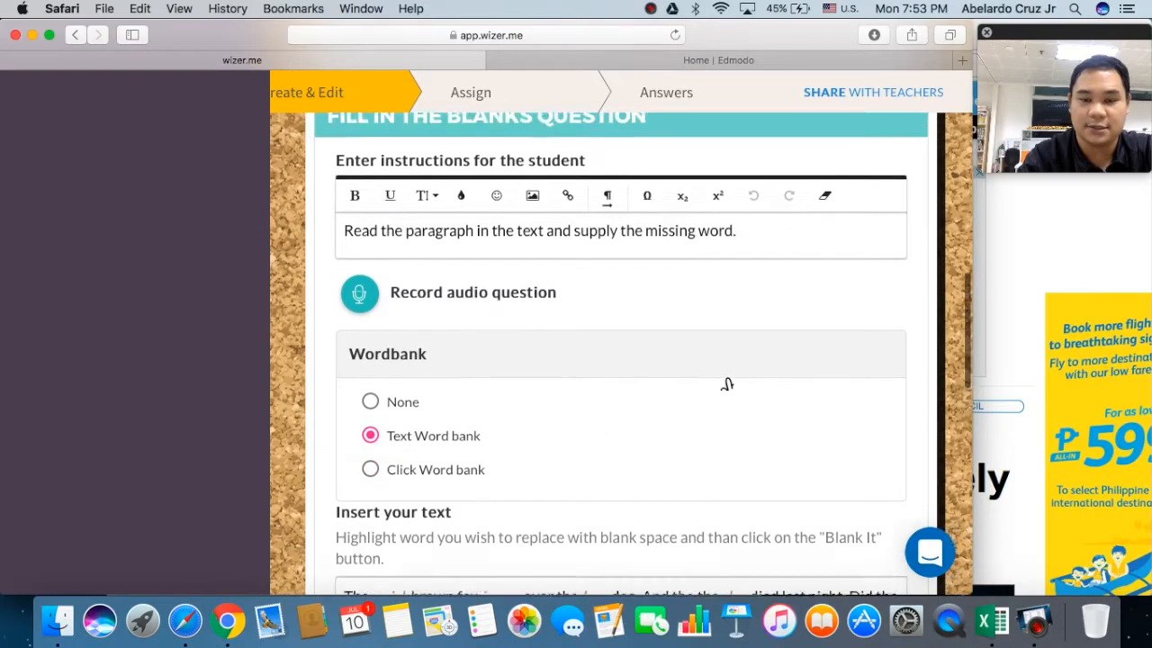
pyautogui.scroll(5, 727, 384)
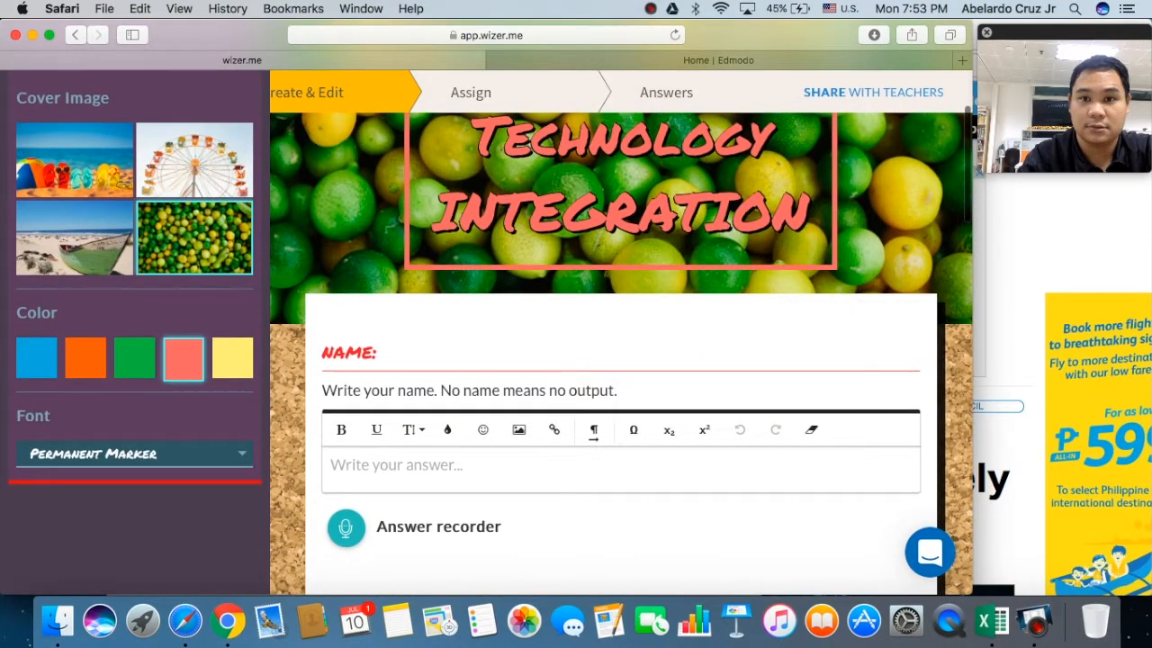
pyautogui.scroll(-5, 784, 210)
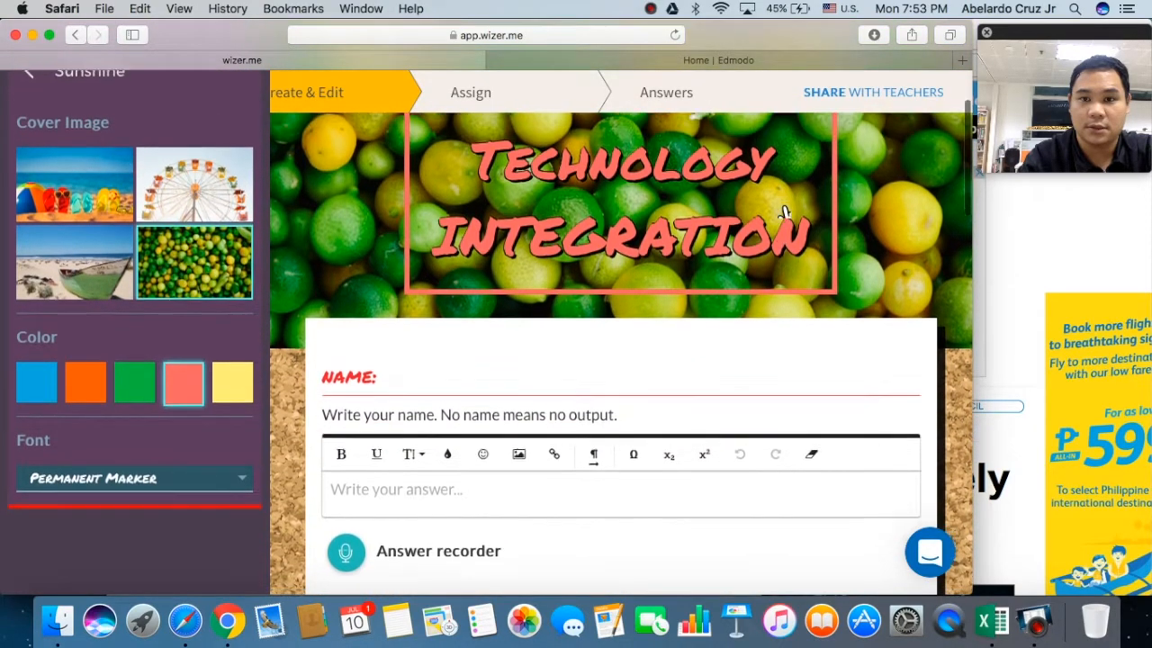
pyautogui.scroll(-10, 784, 210)
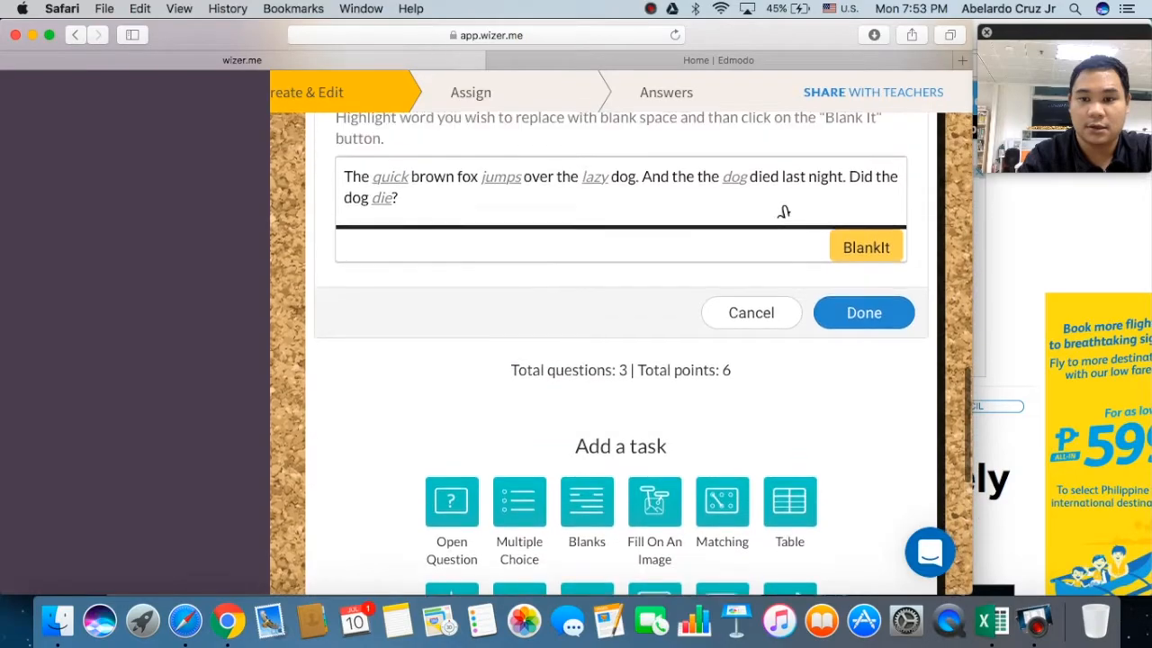
pyautogui.click(863, 313)
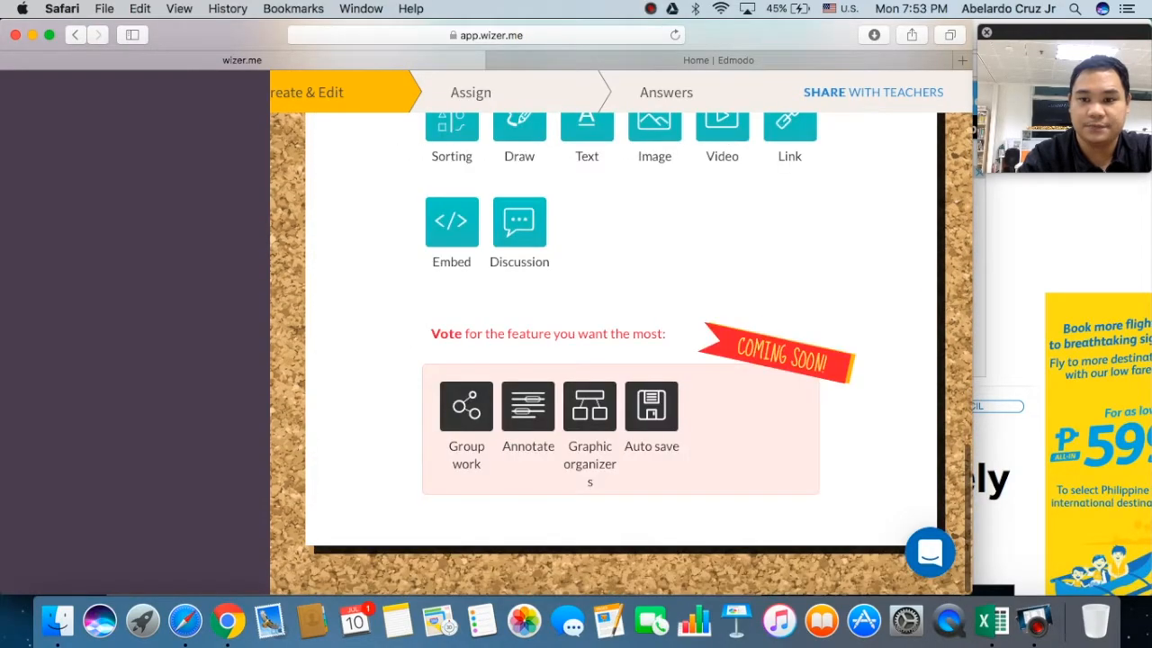
# Step: Preview the worksheet and inspect the filled blanks and word bank of the fill-in-the-blanks question
pyautogui.scroll(10, 900, 322)
pyautogui.scroll(10, 913, 155)
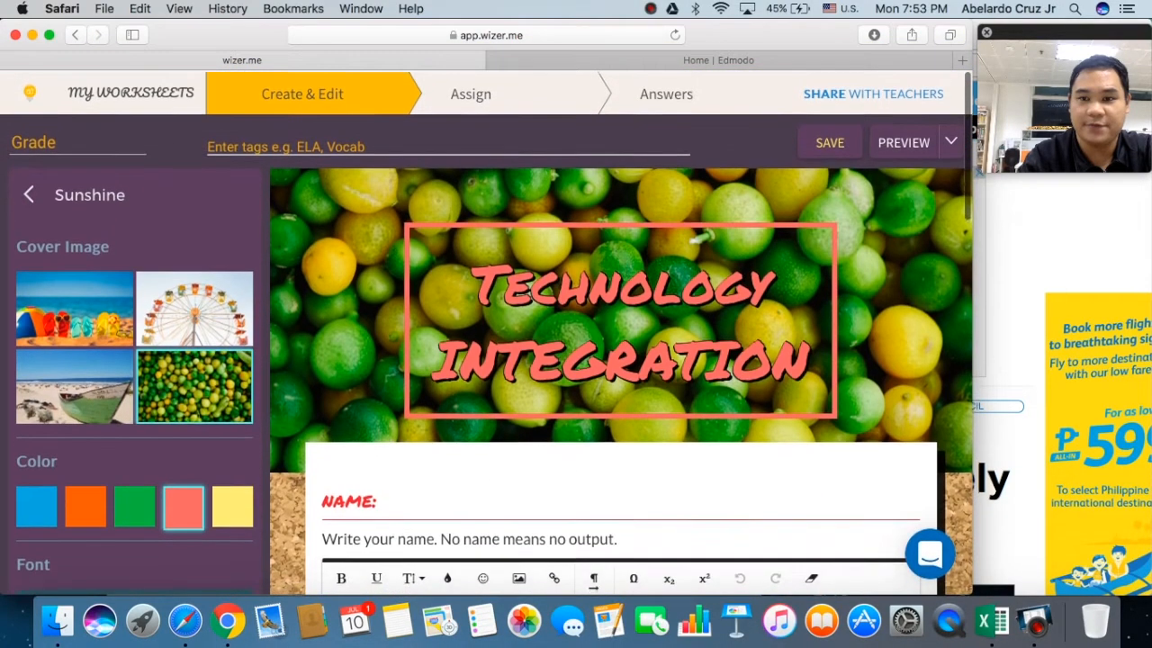
pyautogui.click(911, 152)
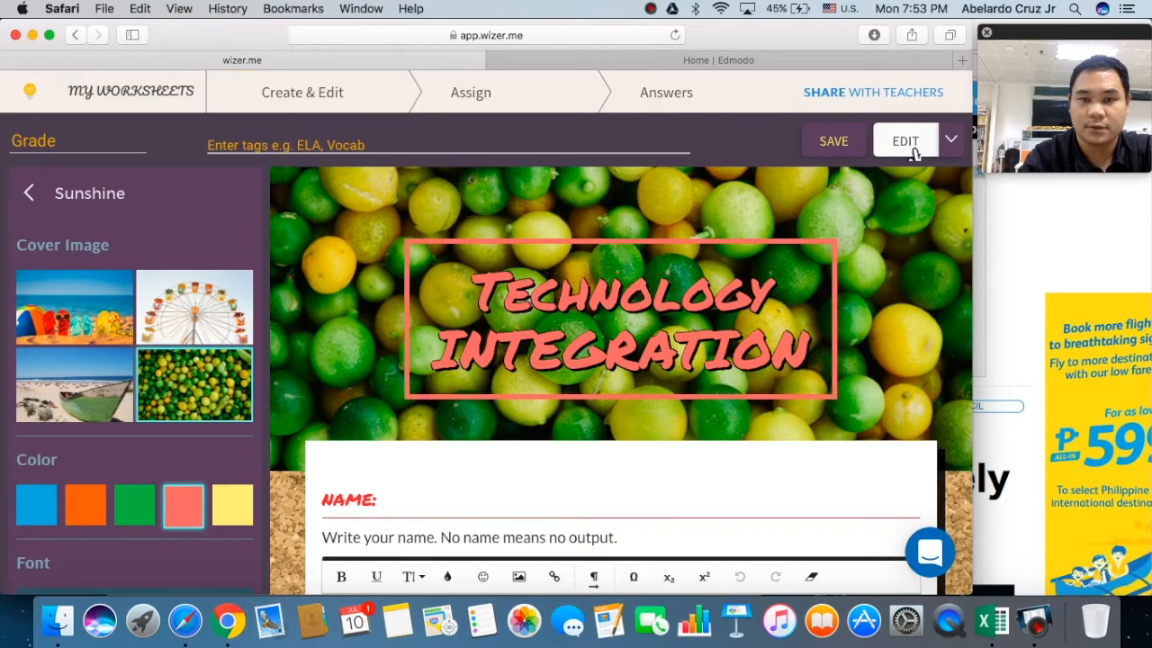
pyautogui.scroll(-6, 657, 351)
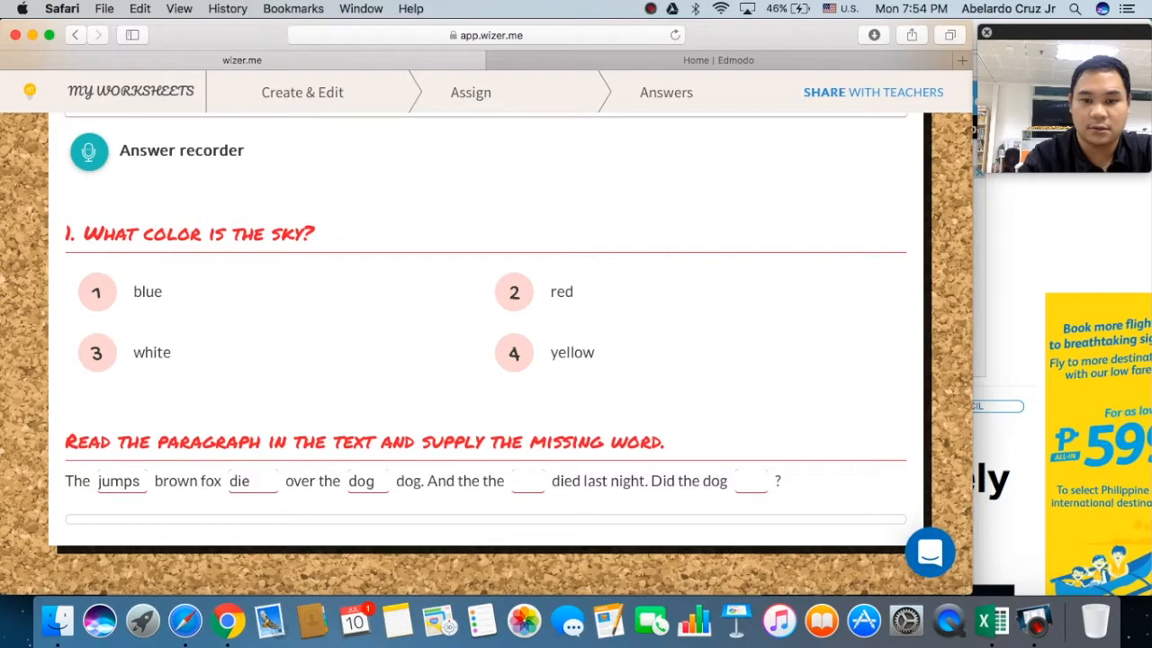
pyautogui.doubleClick(375, 482)
pyautogui.click(213, 487)
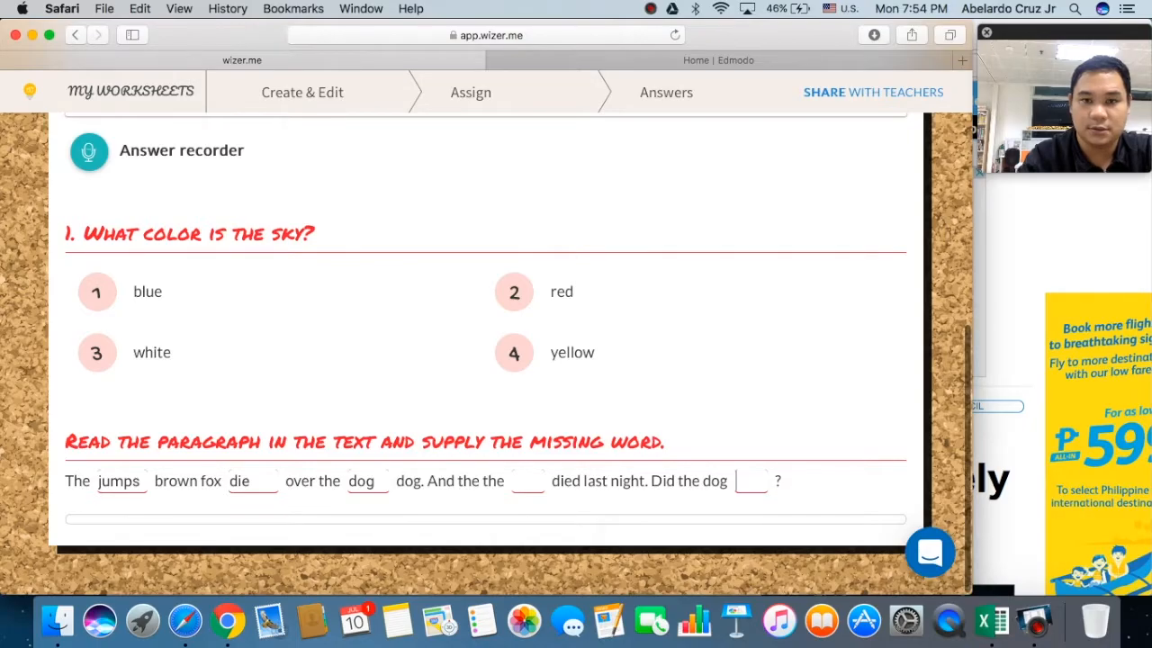
pyautogui.scroll(15, 486, 351)
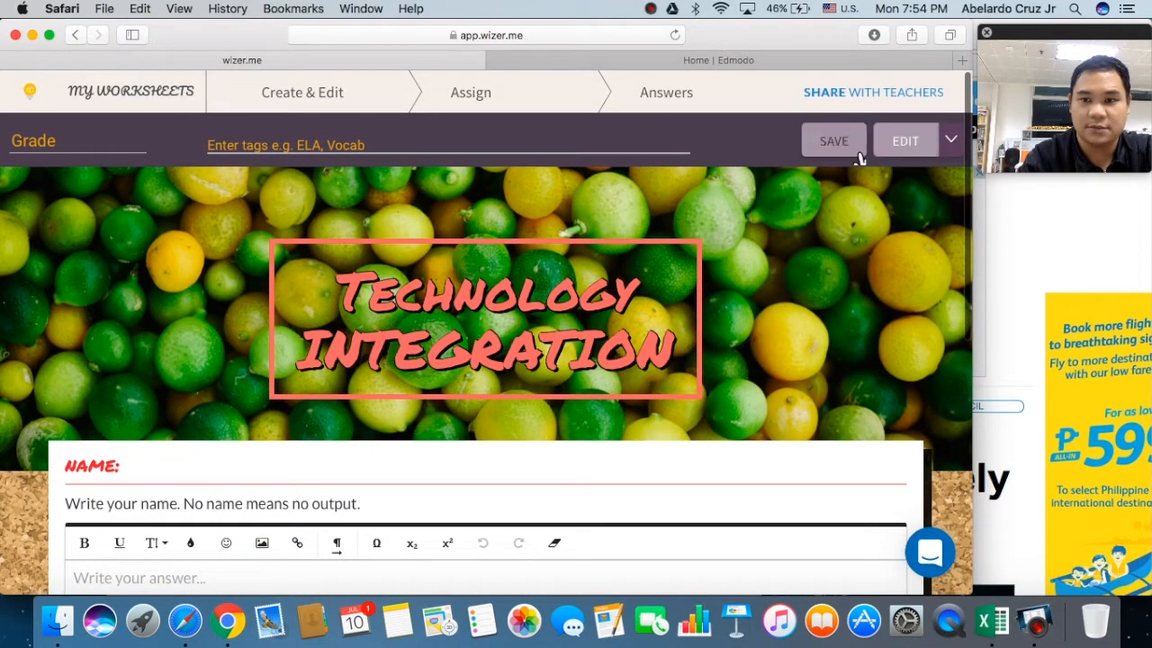
# Step: Return to the editor and reopen the fill-in-the-blanks question to check its word bank setting
pyautogui.click(907, 144)
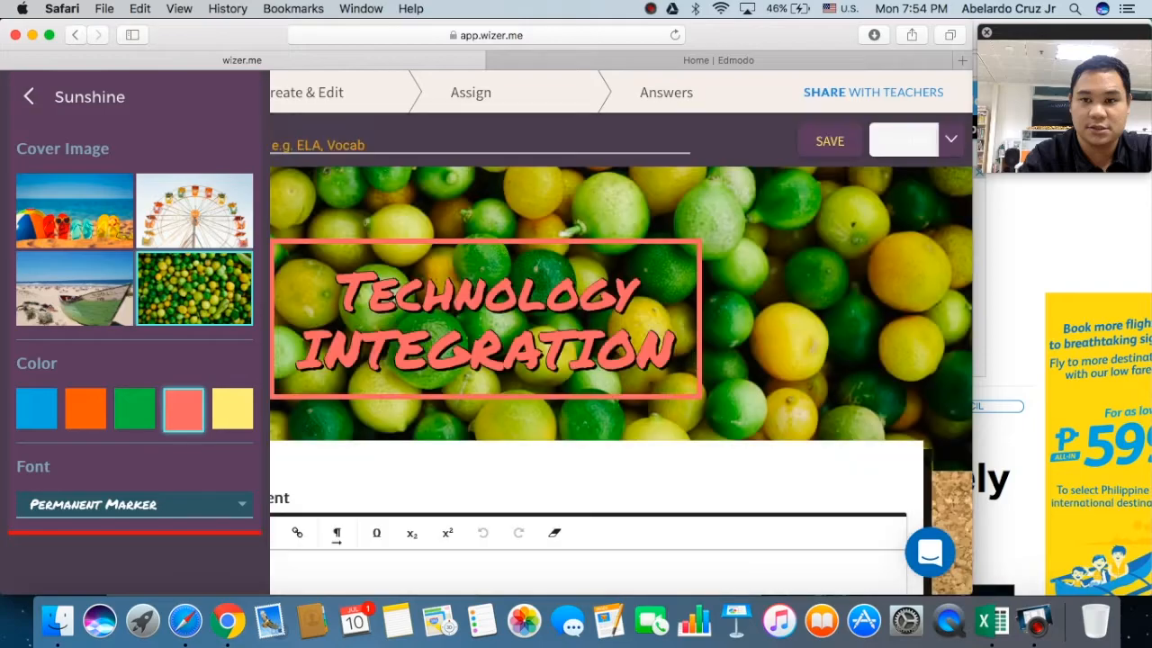
pyautogui.scroll(-5, 796, 412)
pyautogui.scroll(-5, 796, 412)
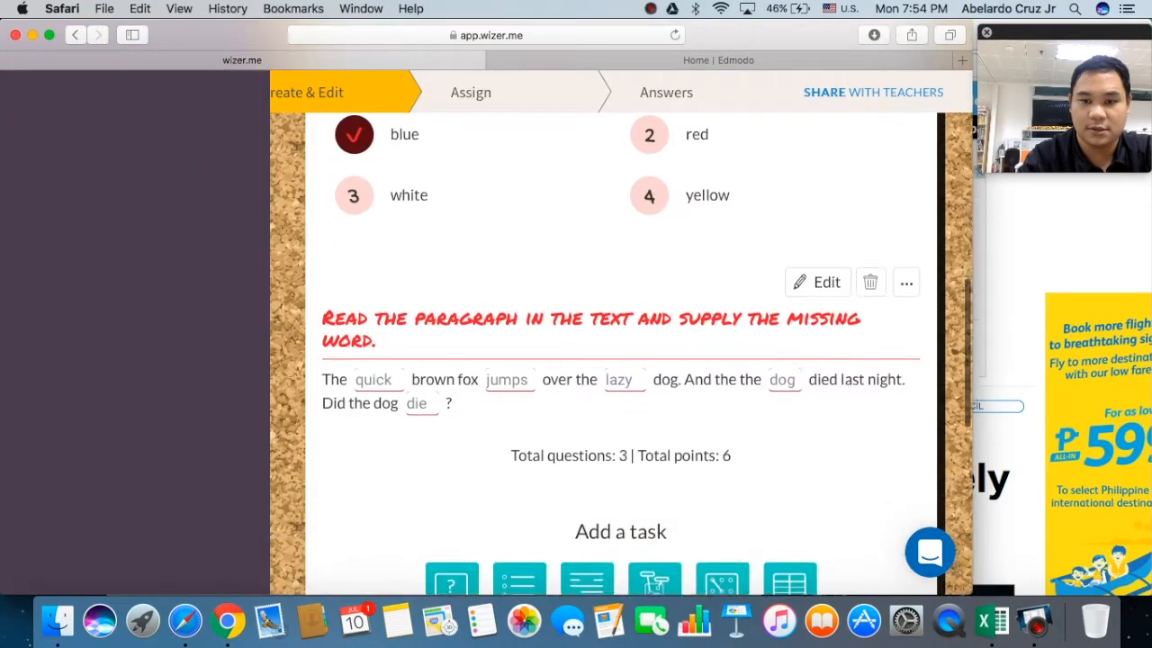
pyautogui.click(819, 224)
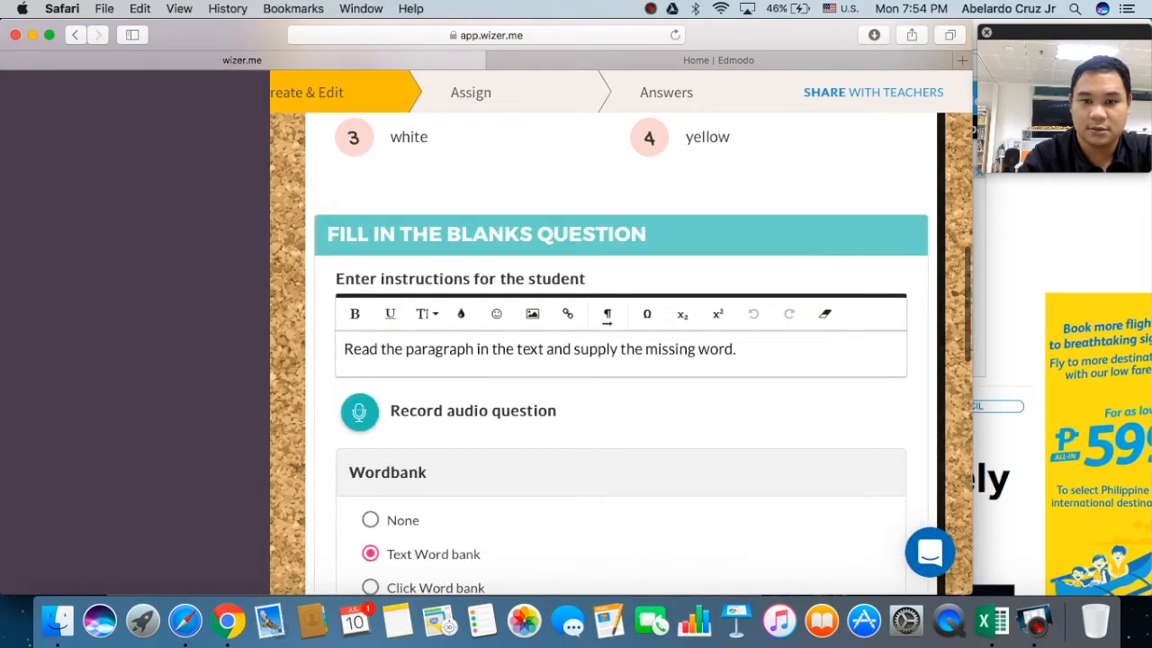
pyautogui.scroll(-2, 399, 516)
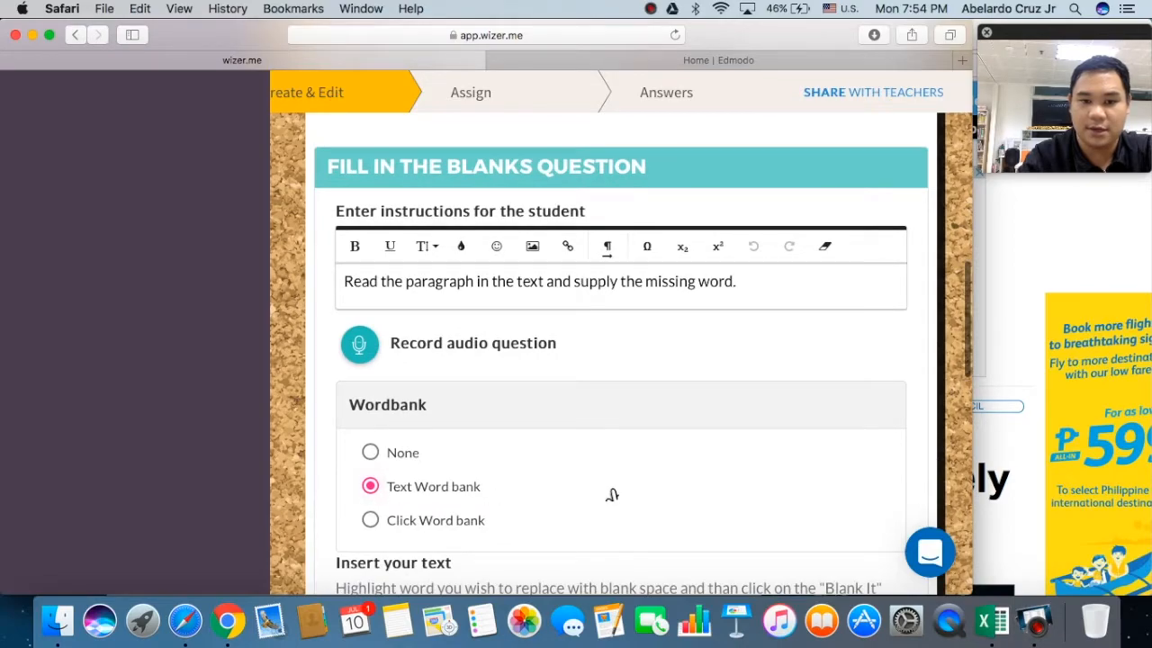
pyautogui.scroll(5, 612, 494)
pyautogui.scroll(10, 610, 496)
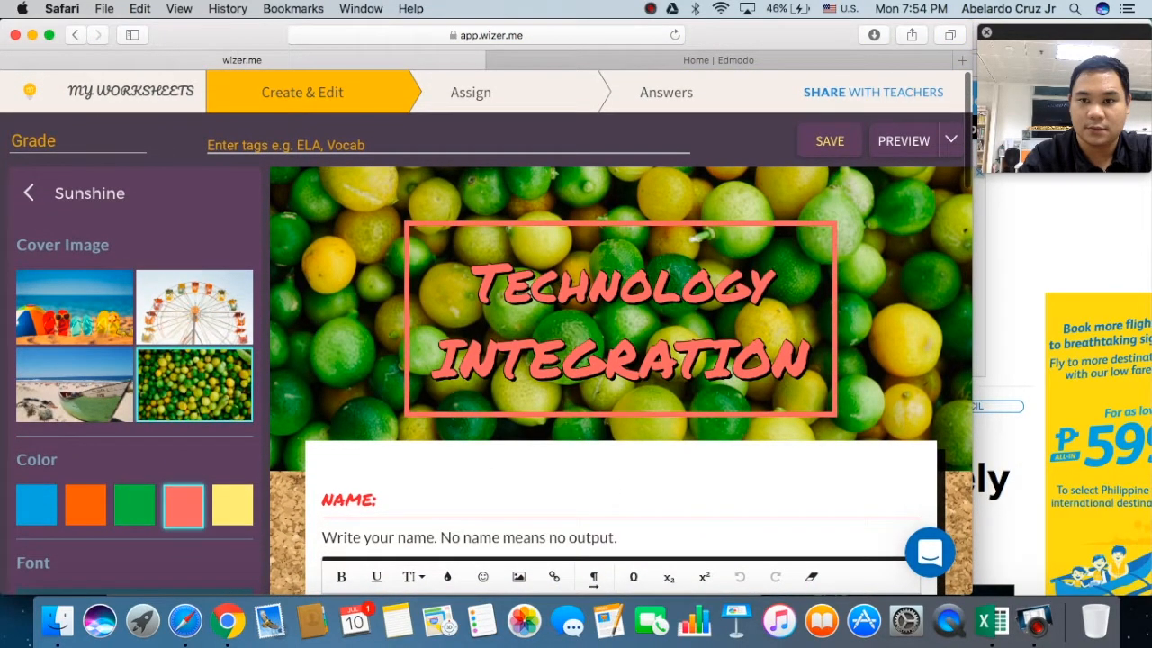
# Step: Save the worksheet and clear the test answers "dog", "die" and "jumps" from the blanks in the preview
pyautogui.click(851, 149)
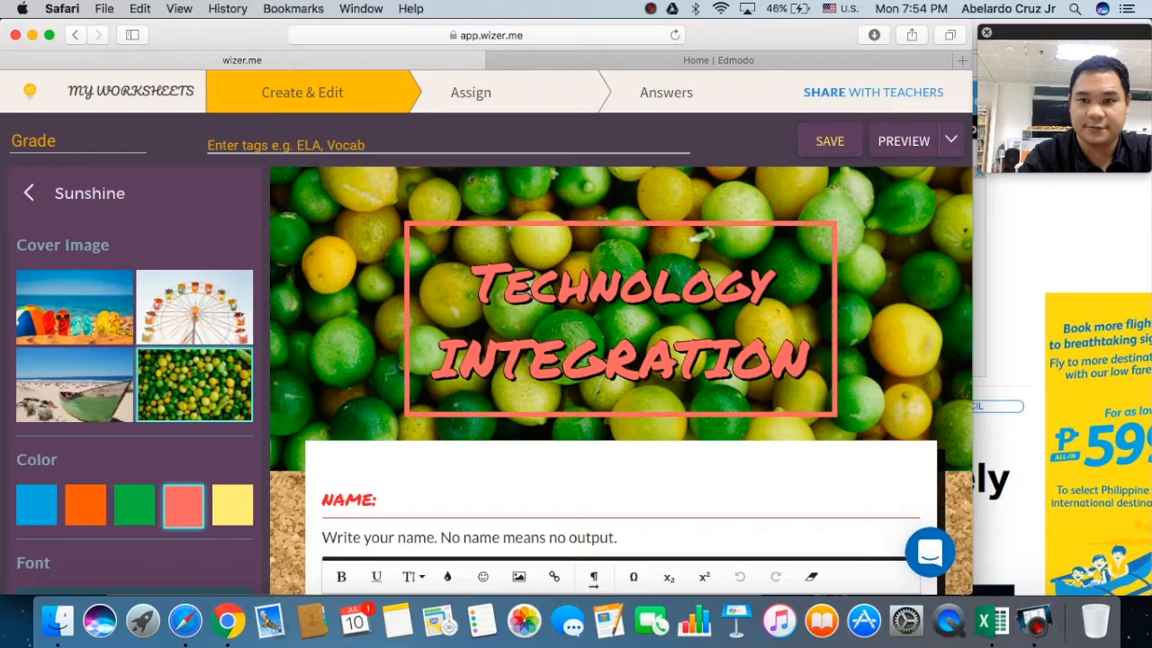
pyautogui.click(913, 153)
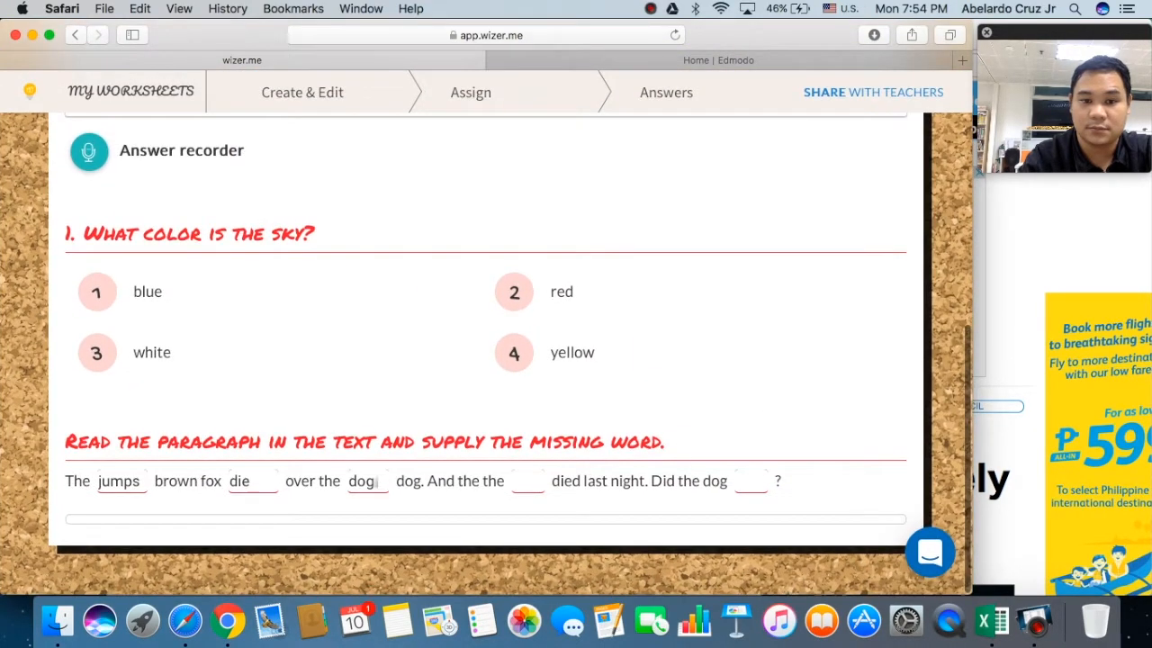
pyautogui.moveTo(376, 480); pyautogui.dragTo(343, 482)
pyautogui.press('BackSpace')
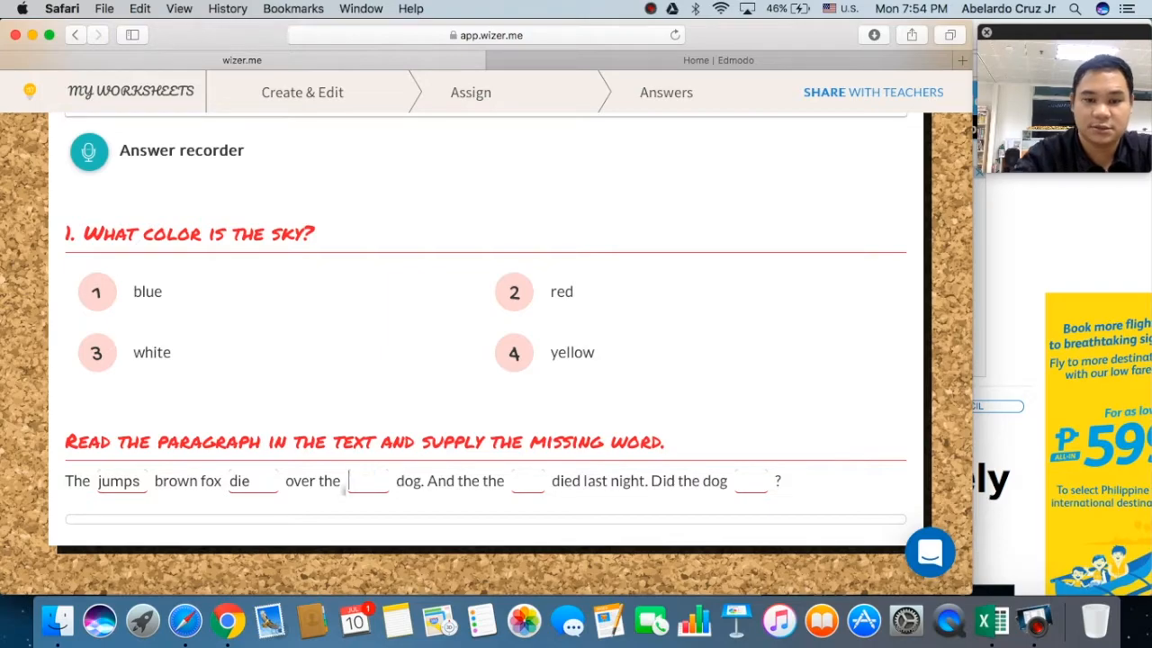
pyautogui.moveTo(263, 485); pyautogui.dragTo(220, 484)
pyautogui.press('BackSpace')
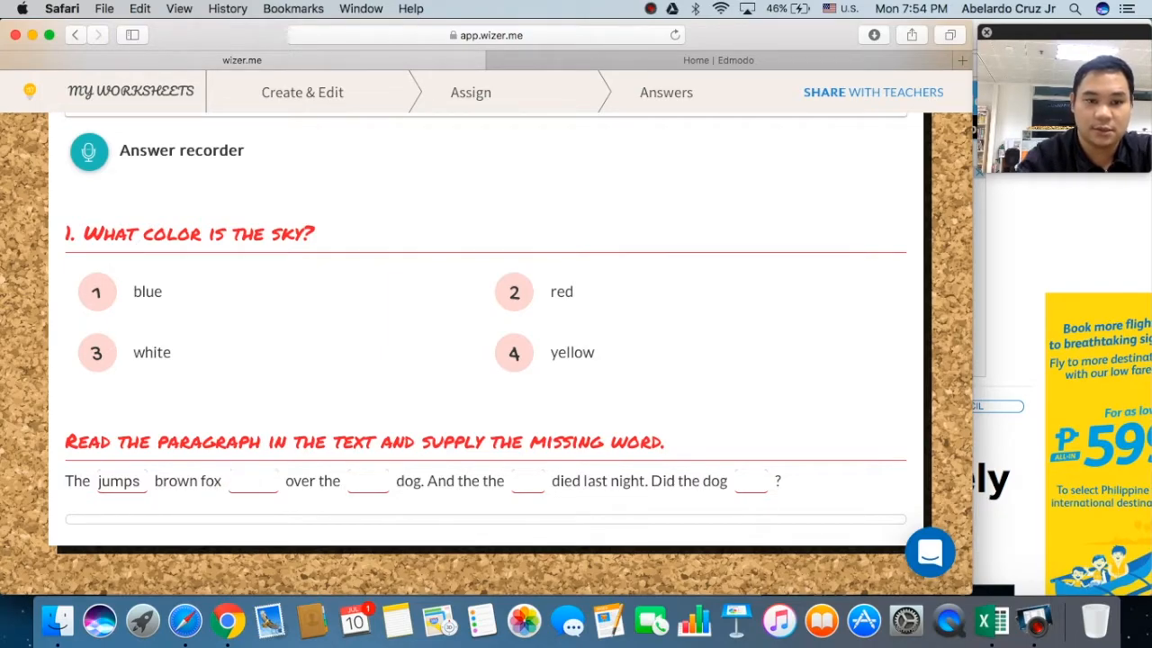
pyautogui.moveTo(124, 480); pyautogui.dragTo(92, 482)
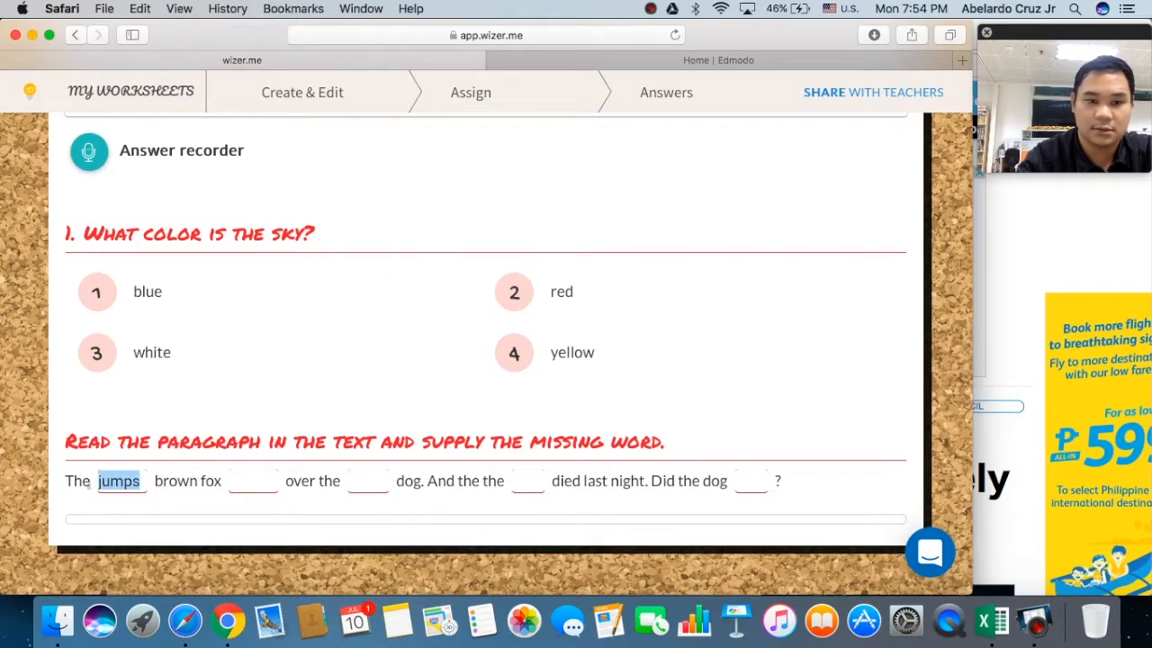
pyautogui.press('BackSpace')
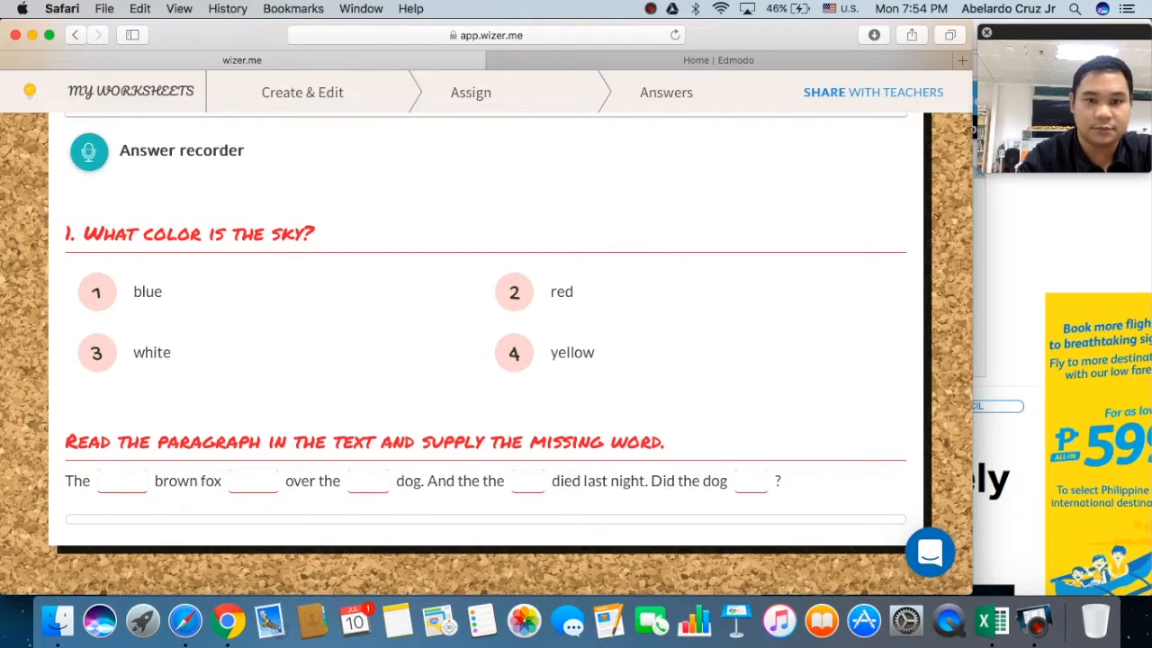
# Step: Leave the preview and go to the available task types below the fill-in-the-blanks question
pyautogui.scroll(10, 485, 333)
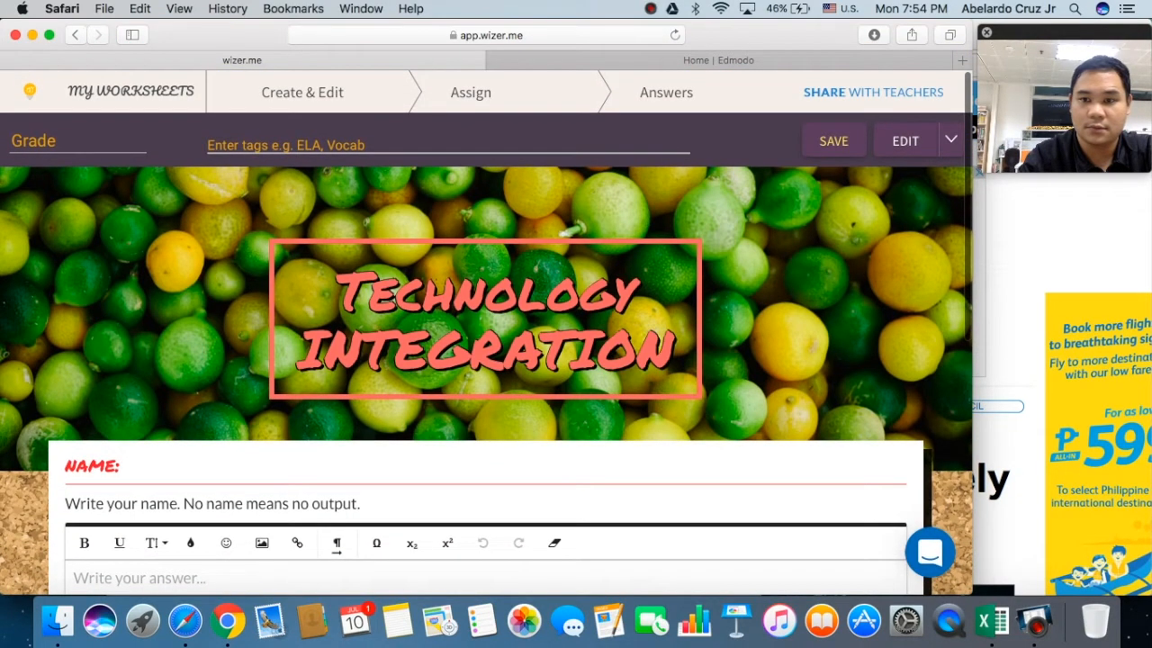
pyautogui.click(916, 153)
pyautogui.scroll(-6, 621, 353)
pyautogui.scroll(7, 621, 353)
pyautogui.scroll(-1, 621, 352)
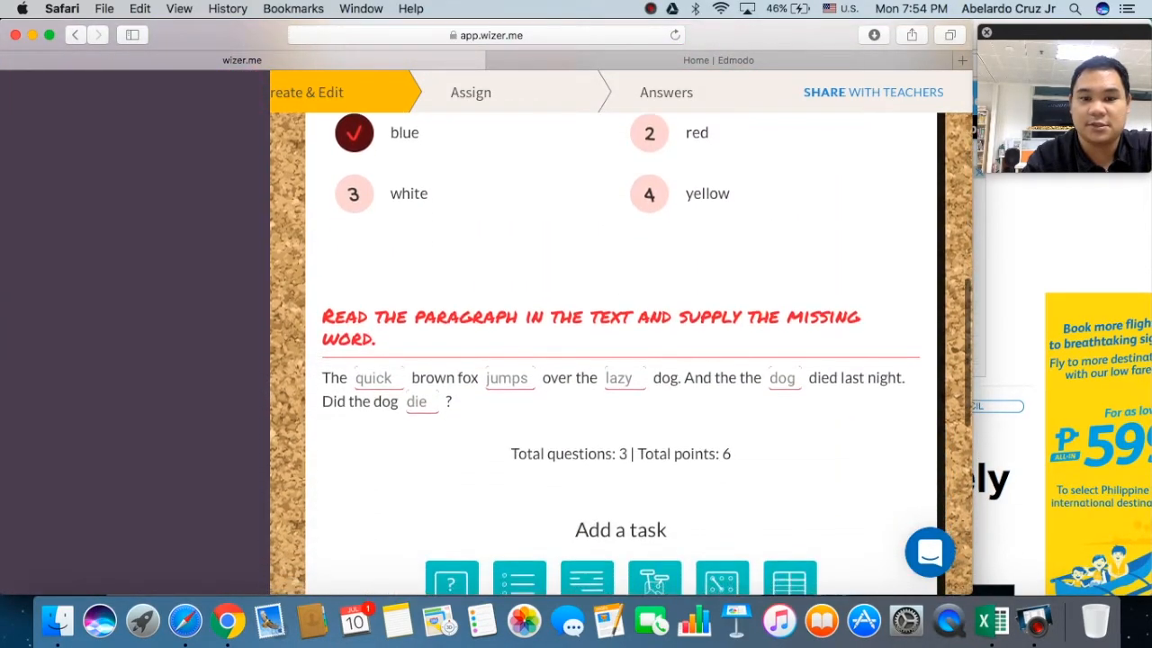
pyautogui.scroll(-3, 621, 353)
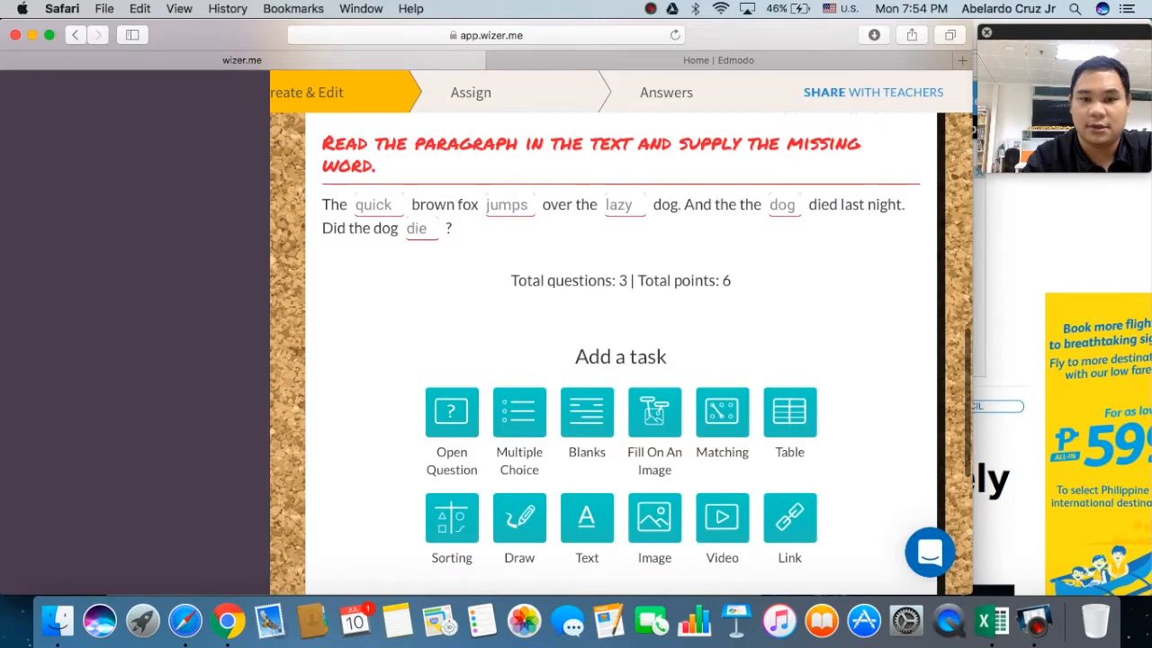
# Step: Add a Fill On An Image task and upload digestive-system-fill-in-the-blank-diagram-the-digestive-system-blank-diagram.jpg from the Desktop
pyautogui.click(673, 435)
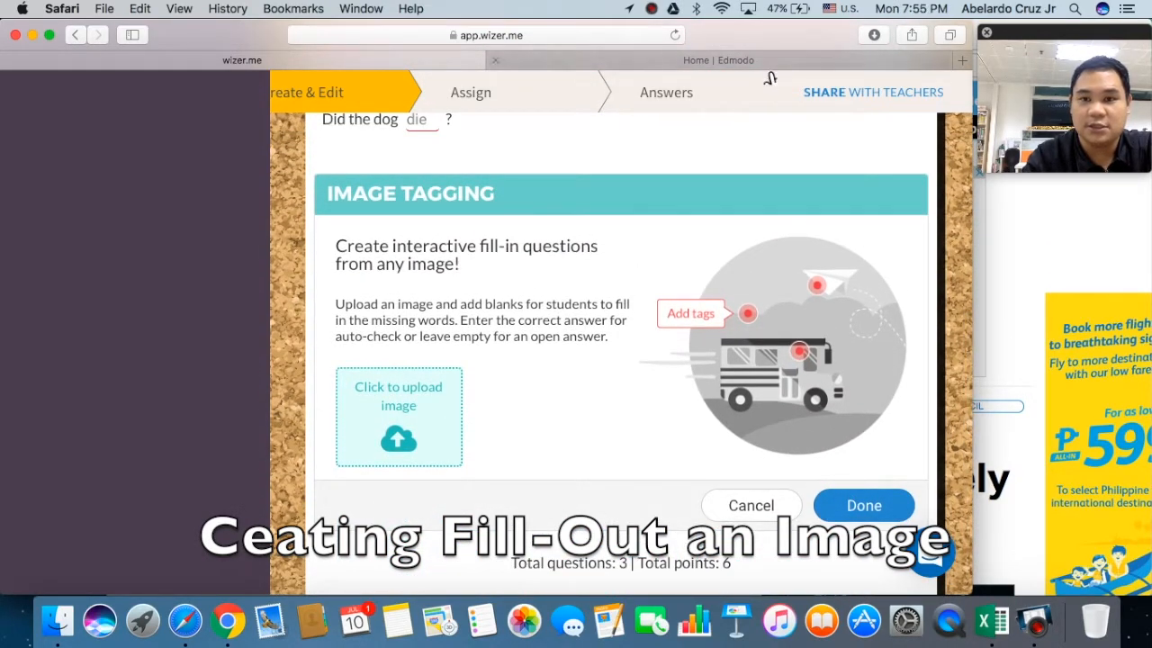
pyautogui.click(444, 424)
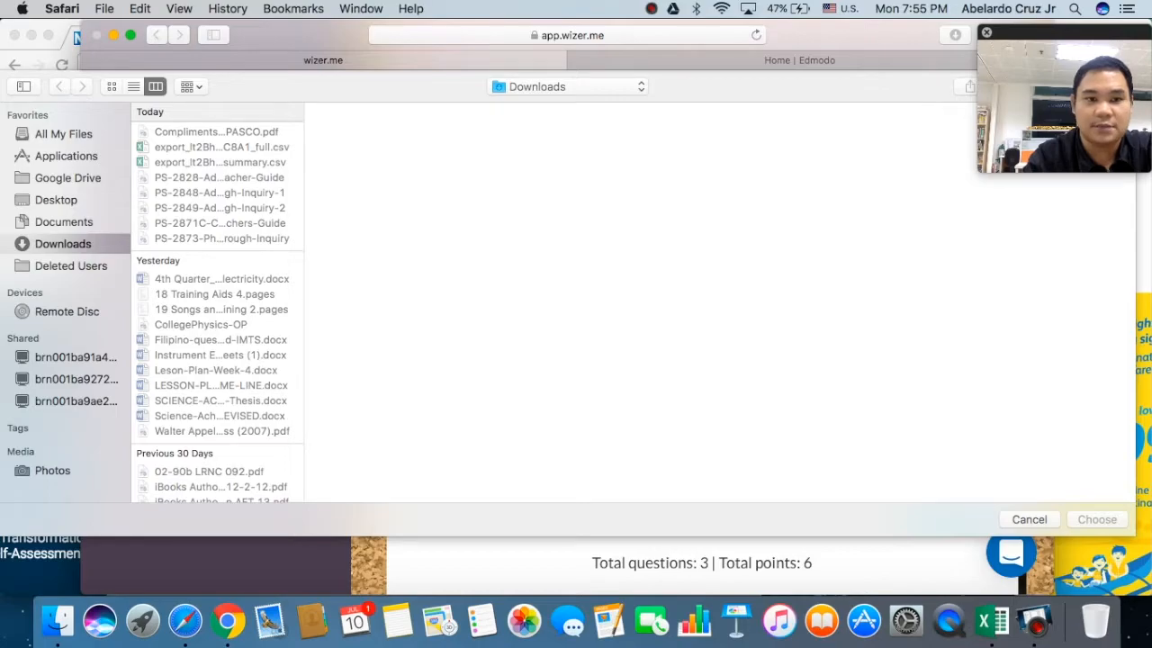
pyautogui.click(56, 200)
pyautogui.click(222, 132)
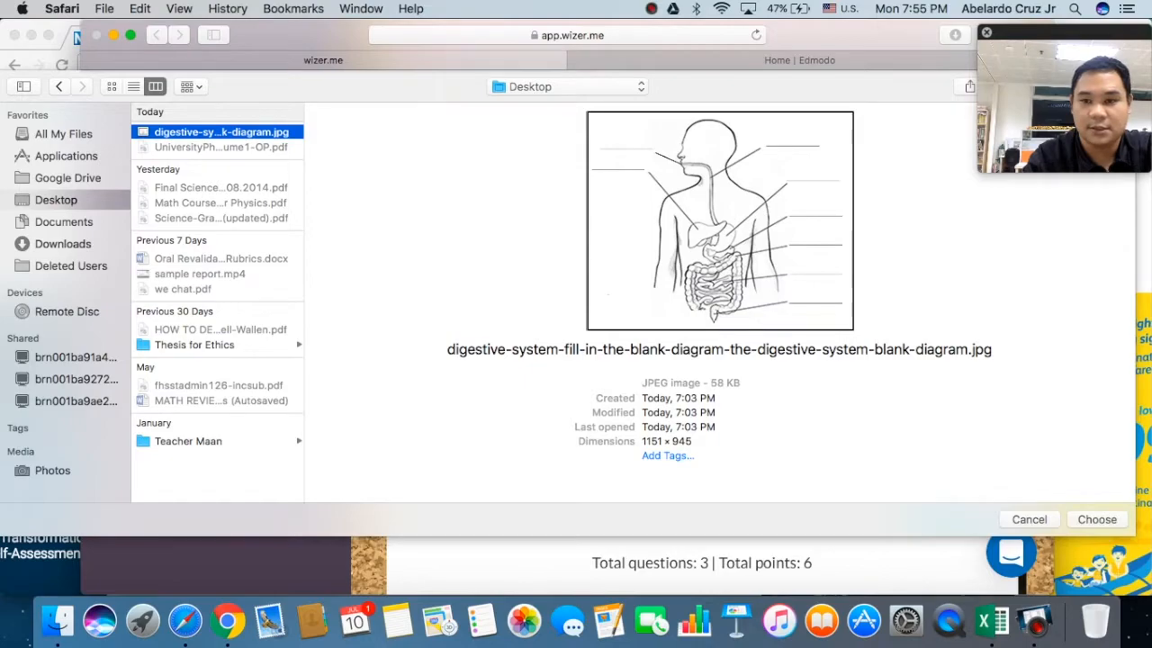
pyautogui.click(1097, 519)
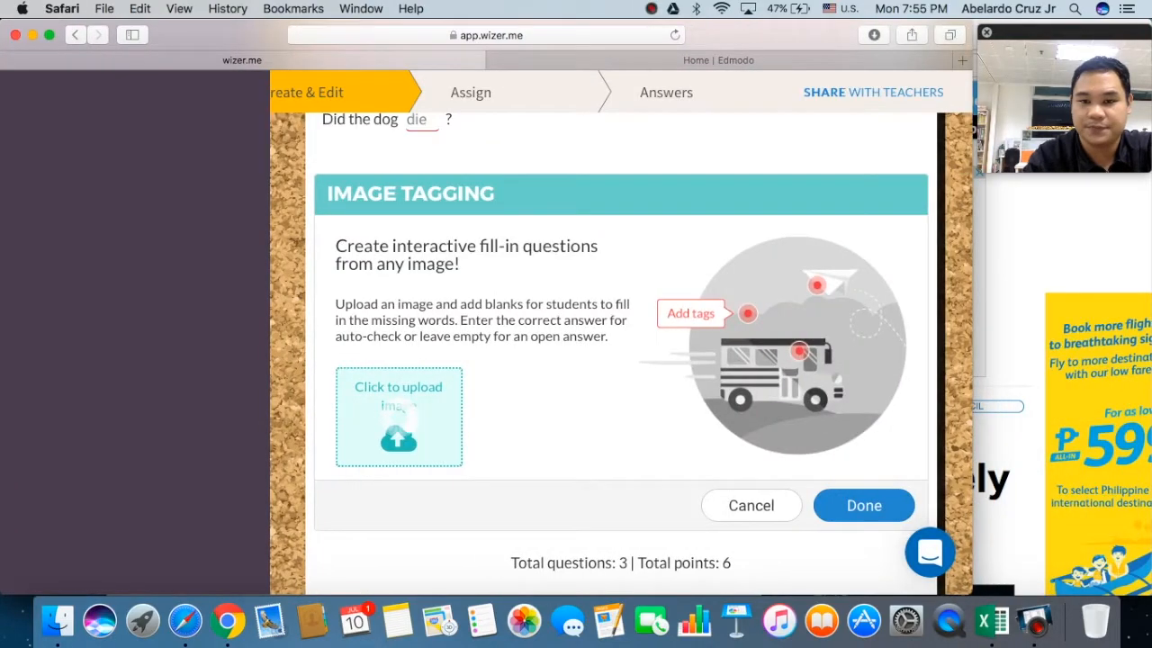
# Step: Examine the image tagging form's title, instruction and diagram areas, and try the View tags switch
pyautogui.scroll(-1, 621, 360)
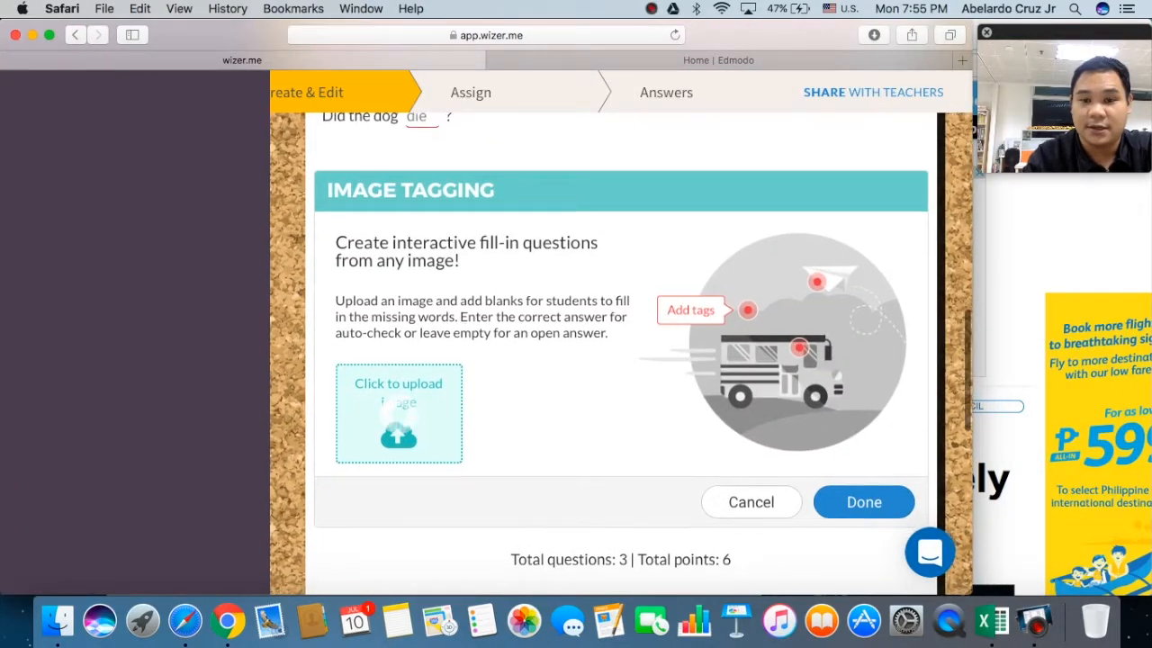
pyautogui.scroll(-2, 621, 360)
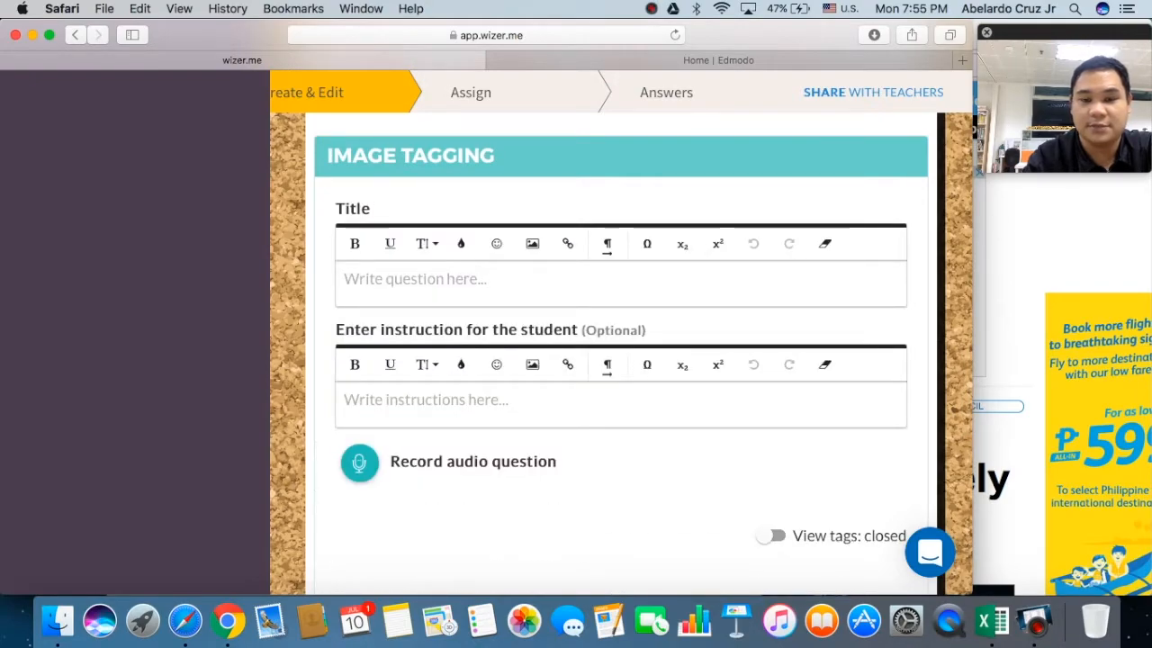
pyautogui.scroll(-8, 638, 476)
pyautogui.scroll(5, 638, 477)
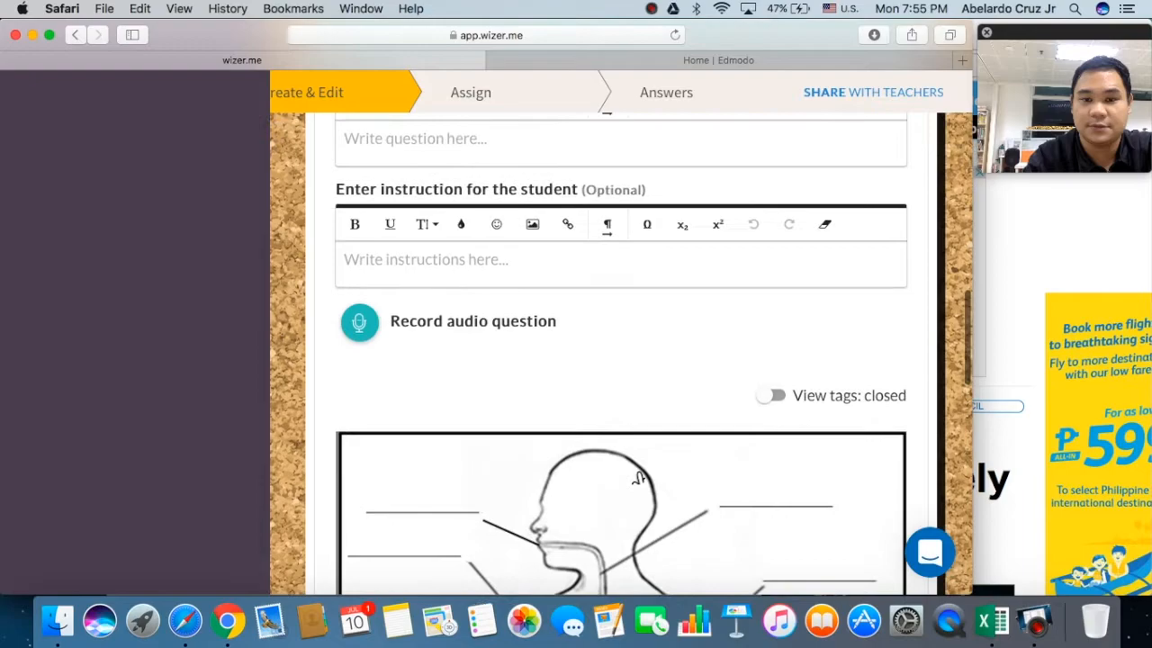
pyautogui.scroll(-8, 638, 477)
pyautogui.scroll(5, 637, 477)
pyautogui.scroll(-1, 635, 468)
pyautogui.scroll(-1, 633, 468)
pyautogui.scroll(3, 632, 467)
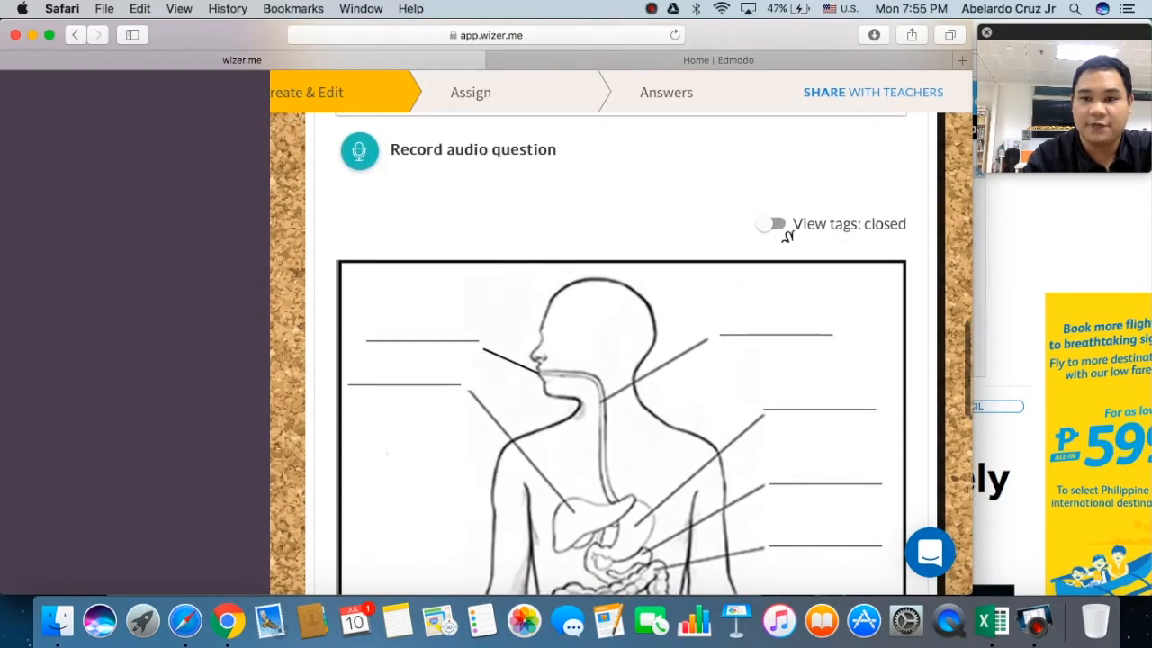
pyautogui.click(775, 225)
pyautogui.click(780, 230)
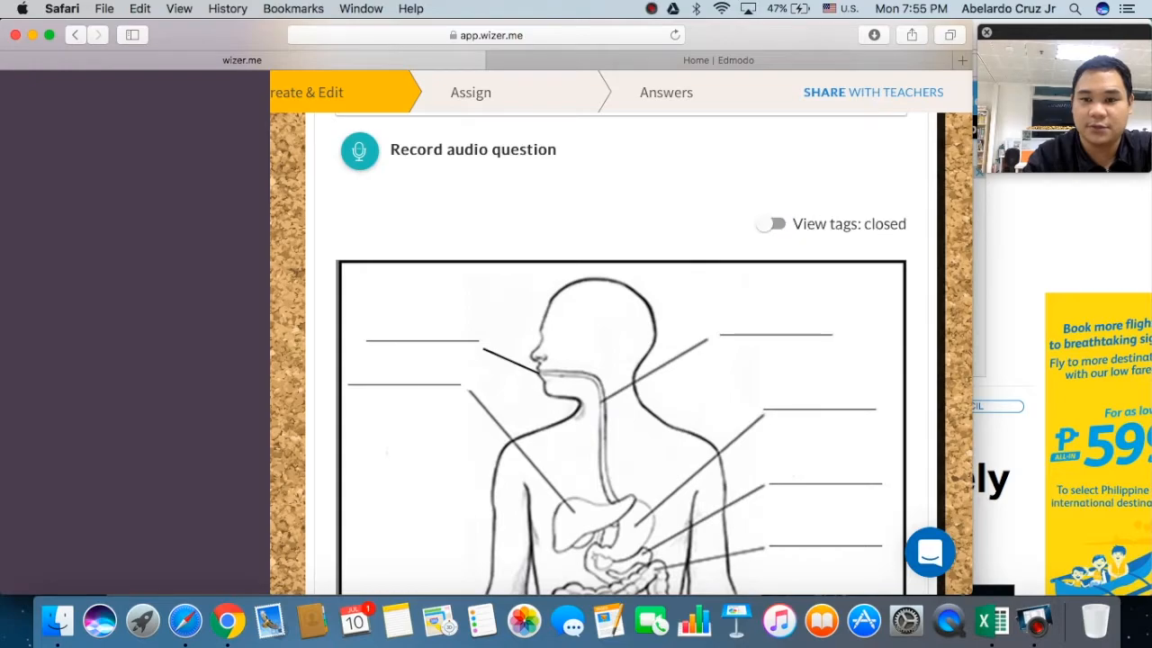
# Step: Place a tag at the throat's blank line on the diagram and label it "esophagus"
pyautogui.scroll(-2, 354, 297)
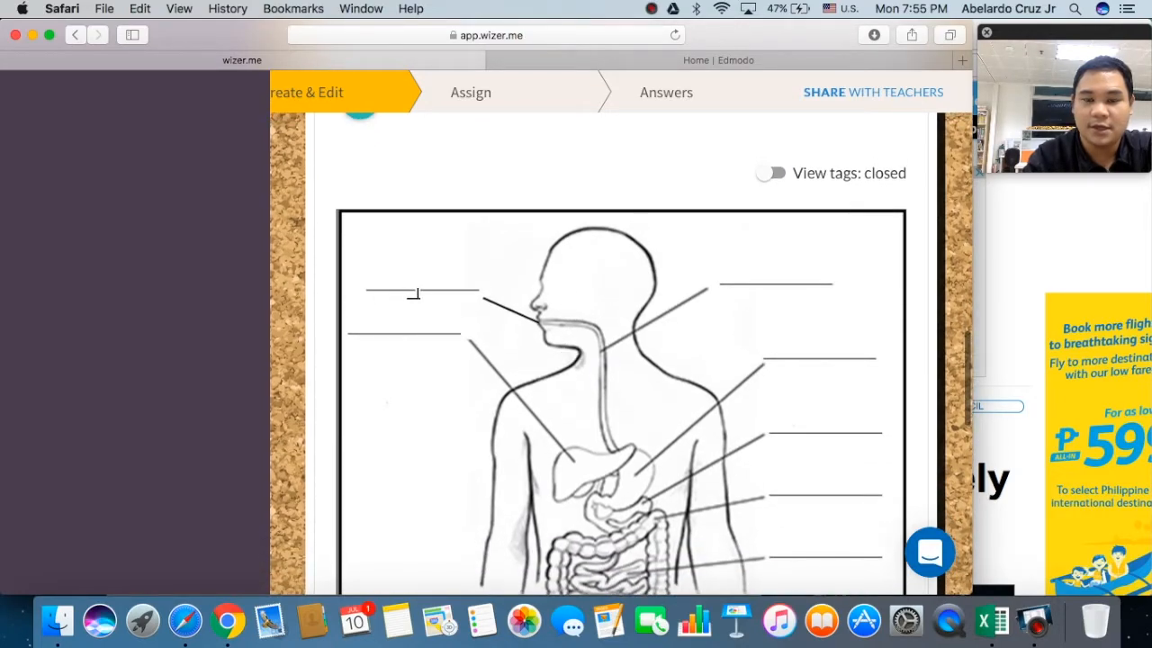
pyautogui.click(704, 277)
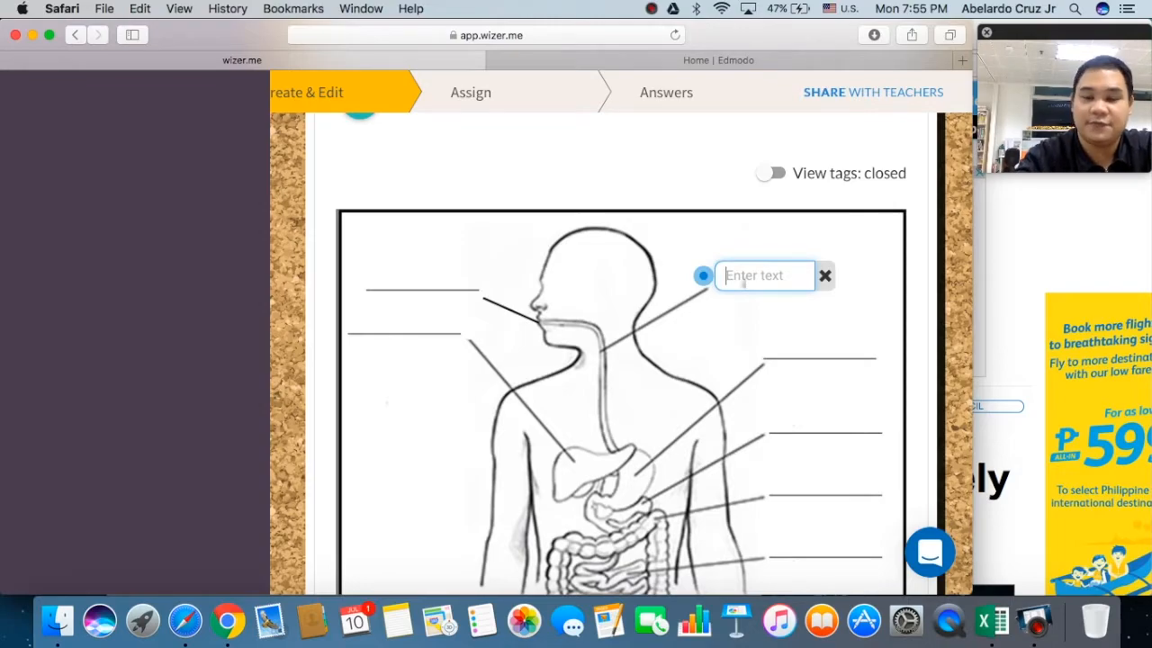
pyautogui.write('Esophagys')
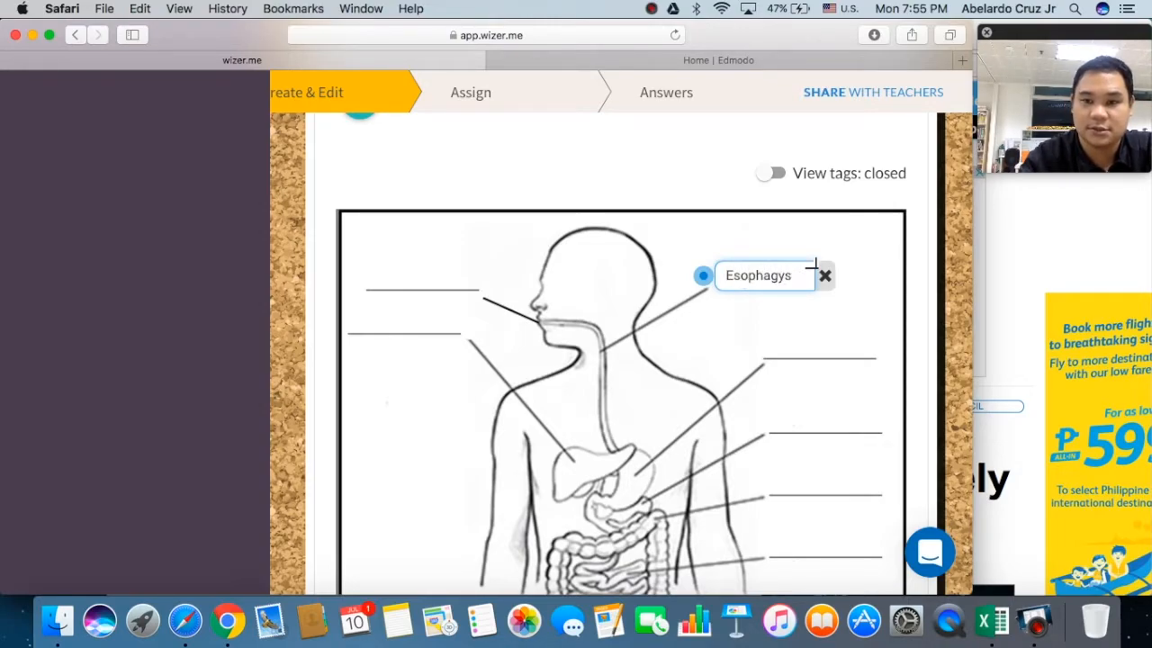
pyautogui.press('BackSpace')
pyautogui.write('u')
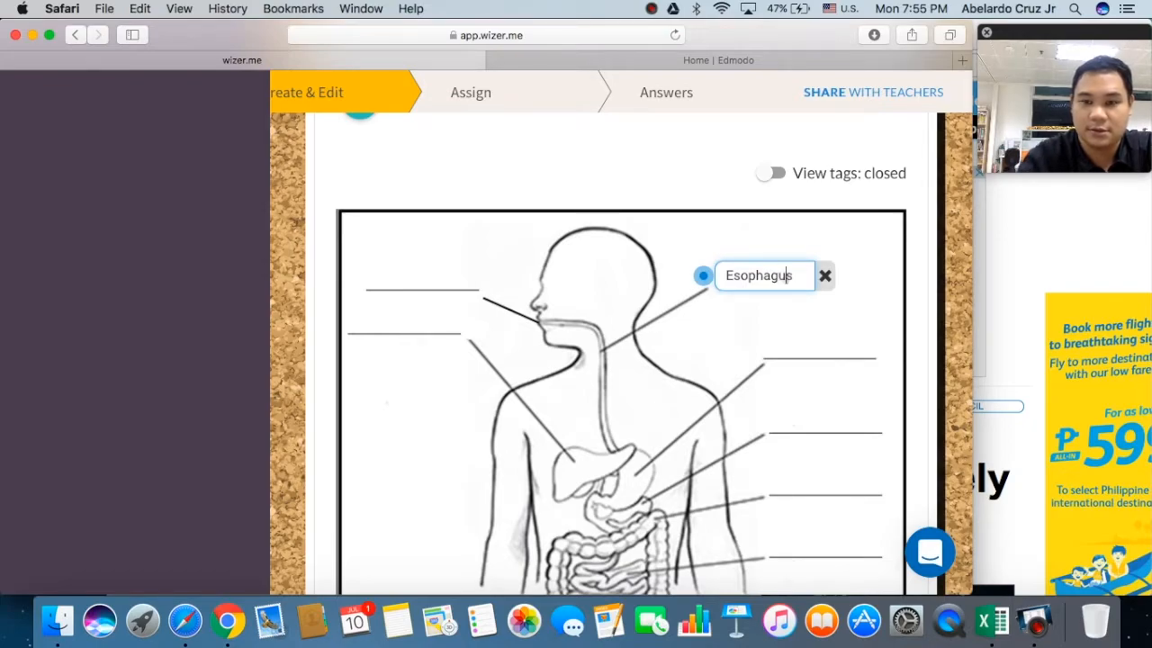
pyautogui.press('BackSpace')
pyautogui.write('e')
# Step: Tag the blank lines for the other upper organs on the diagram as "mouth", "liver" and "stomach"
pyautogui.click(399, 279)
pyautogui.write('mo')
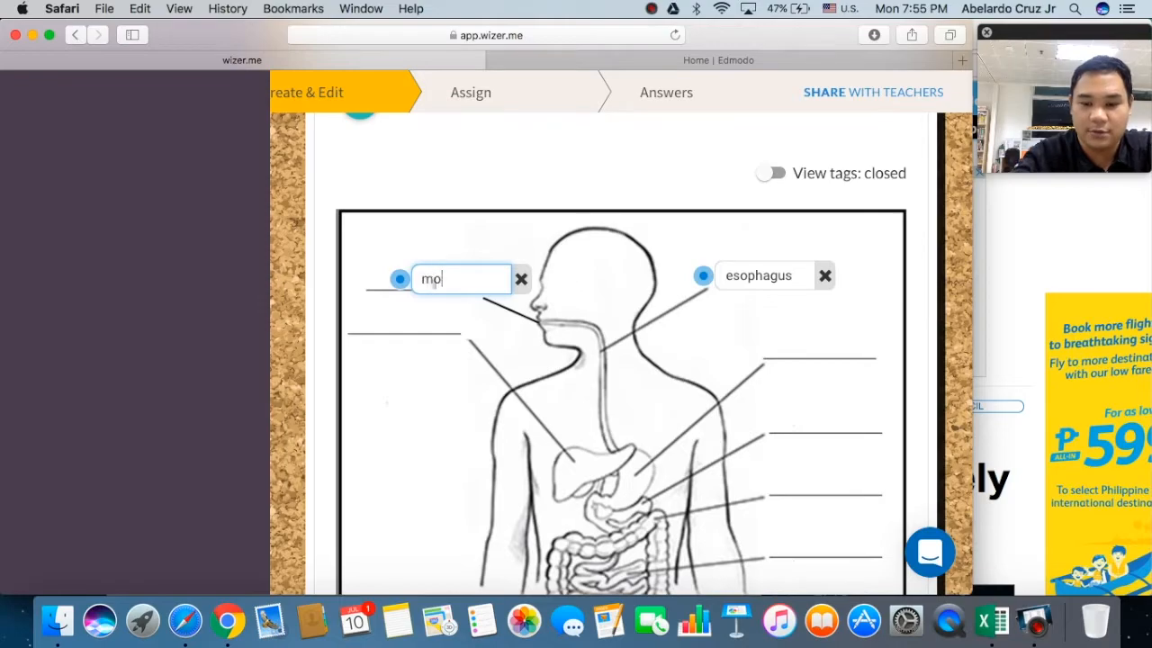
pyautogui.write('uth')
pyautogui.click(375, 329)
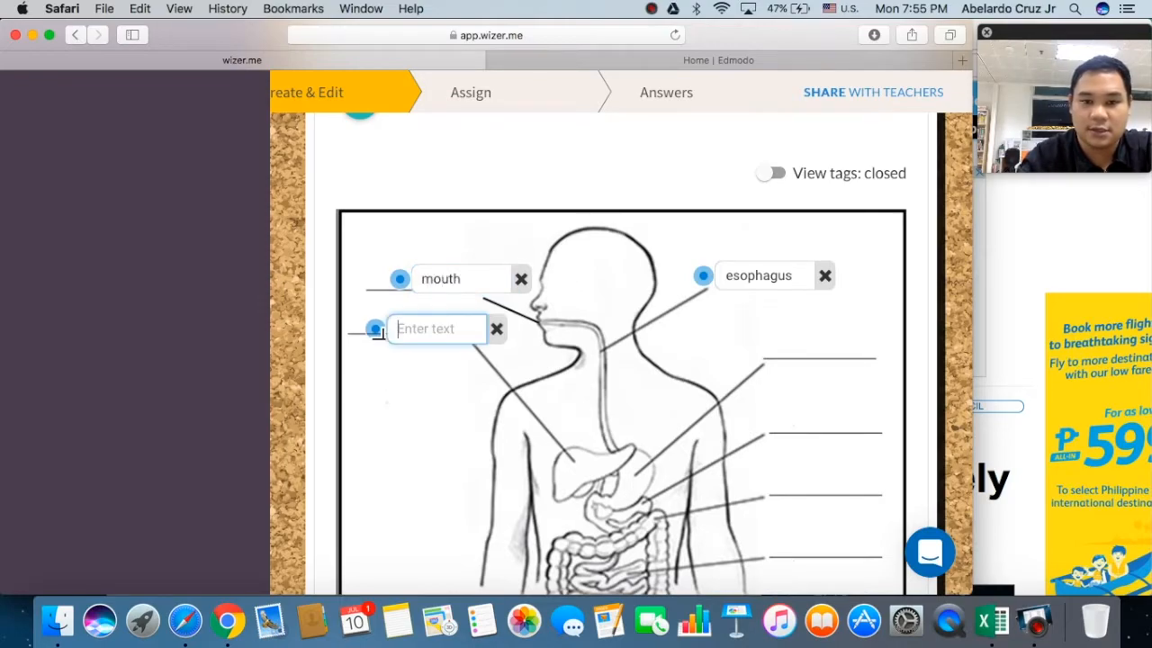
pyautogui.write('liver')
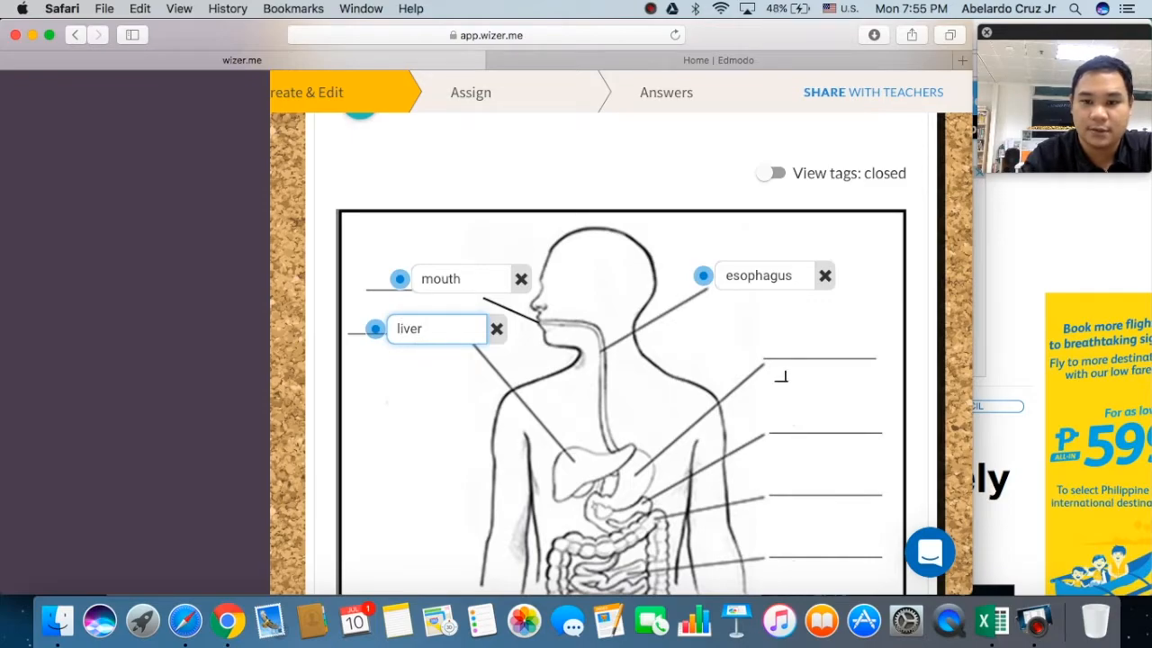
pyautogui.click(771, 360)
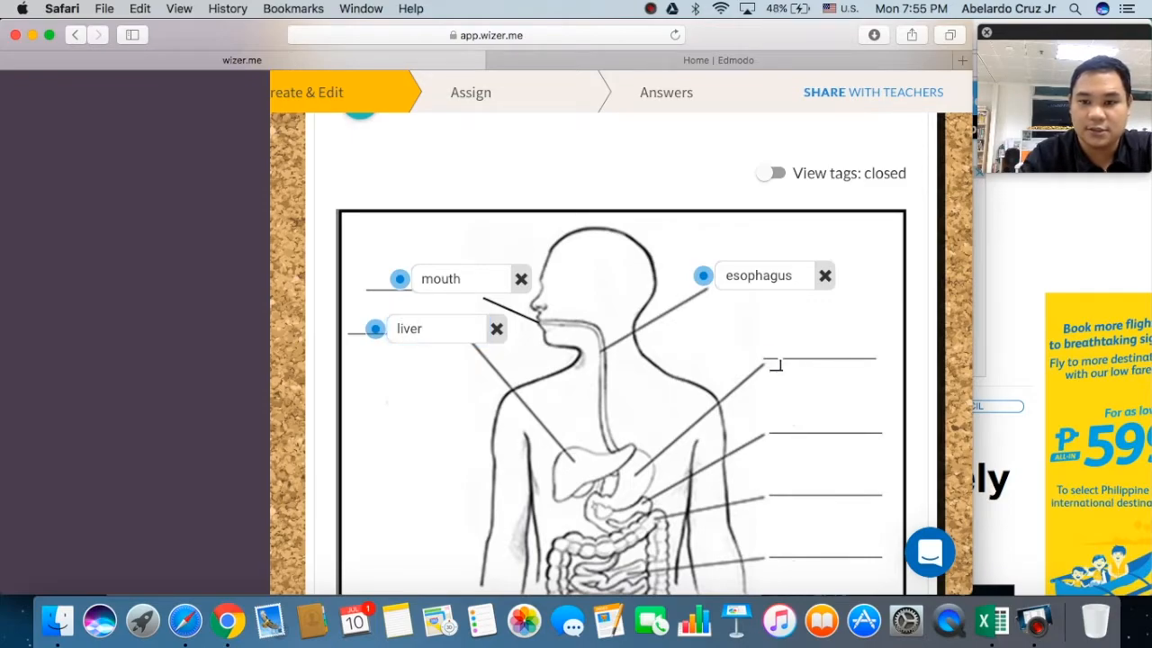
pyautogui.write('stomach')
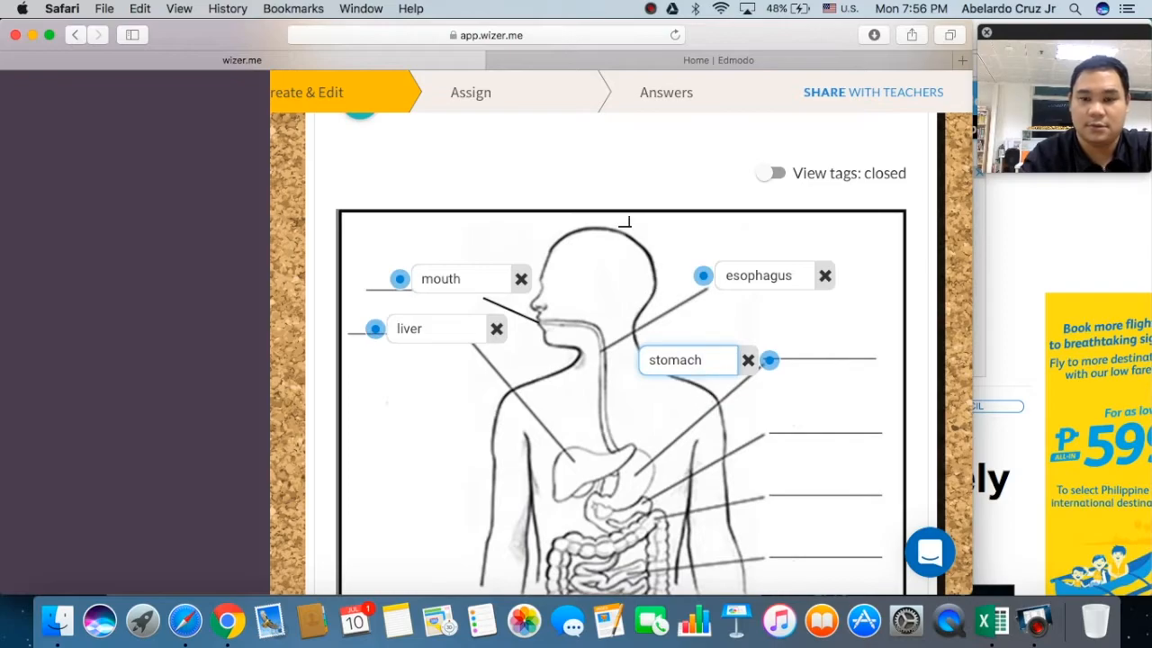
# Step: Title the image tagging question "Upper digestive tract"
pyautogui.scroll(5, 423, 270)
pyautogui.click(415, 311)
pyautogui.write('Upper')
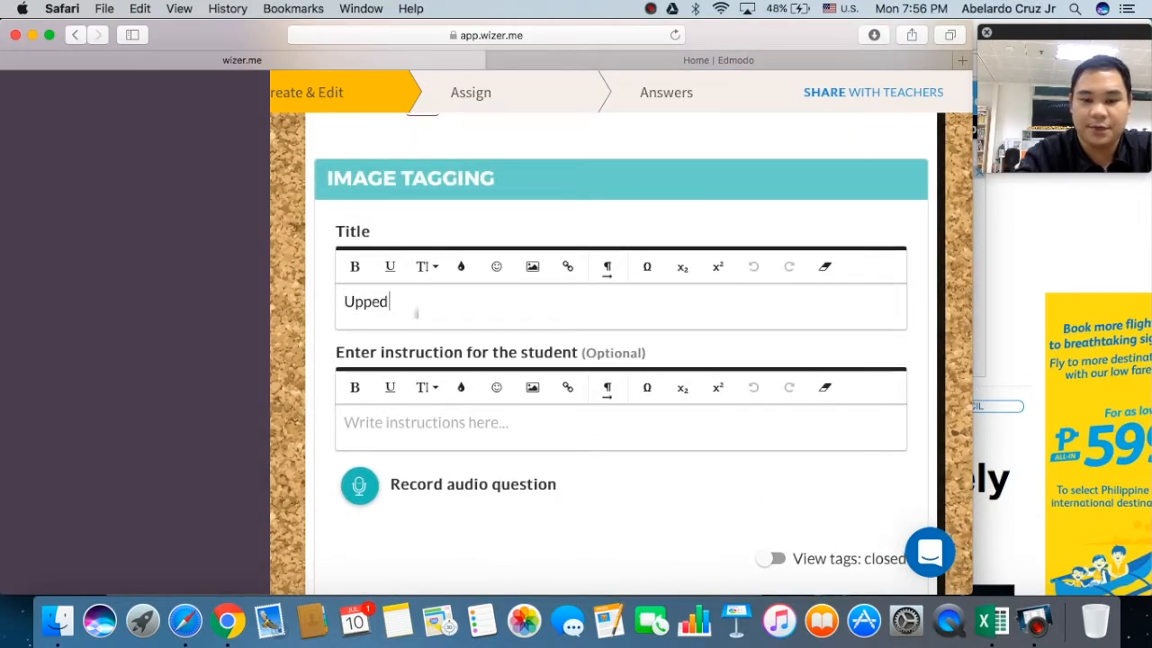
pyautogui.write(' digestive')
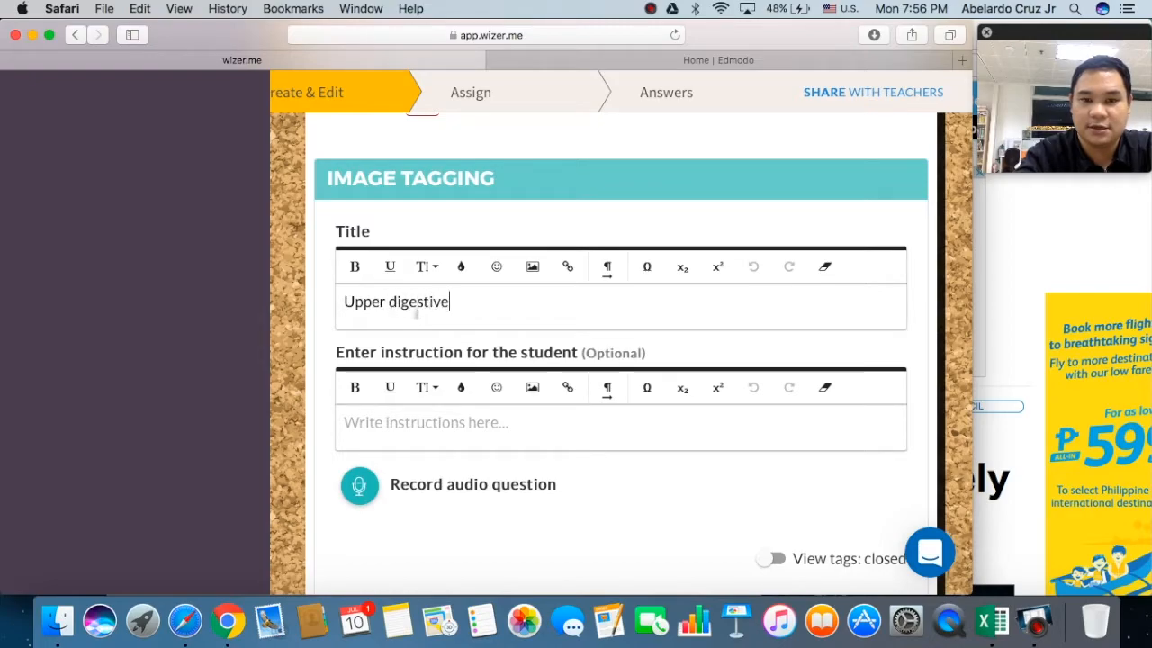
pyautogui.write(' tract')
# Step: Enter the student instruction "identify the parts of the upper digestive system."
pyautogui.click(404, 428)
pyautogui.scroll(-3, 404, 427)
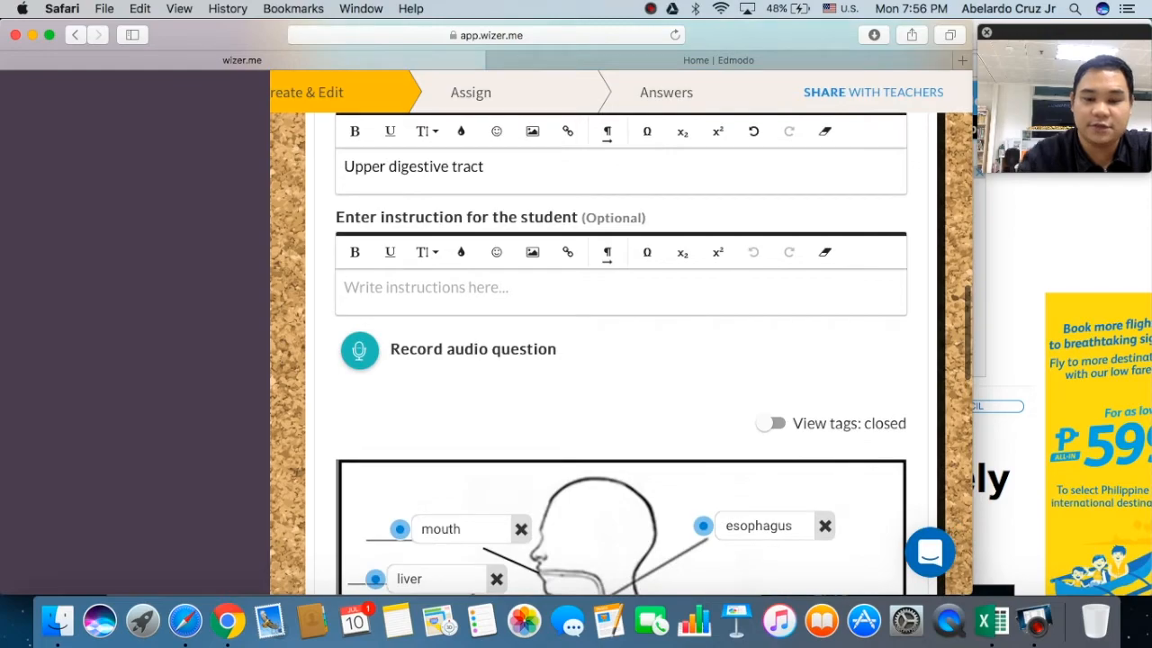
pyautogui.write('iden')
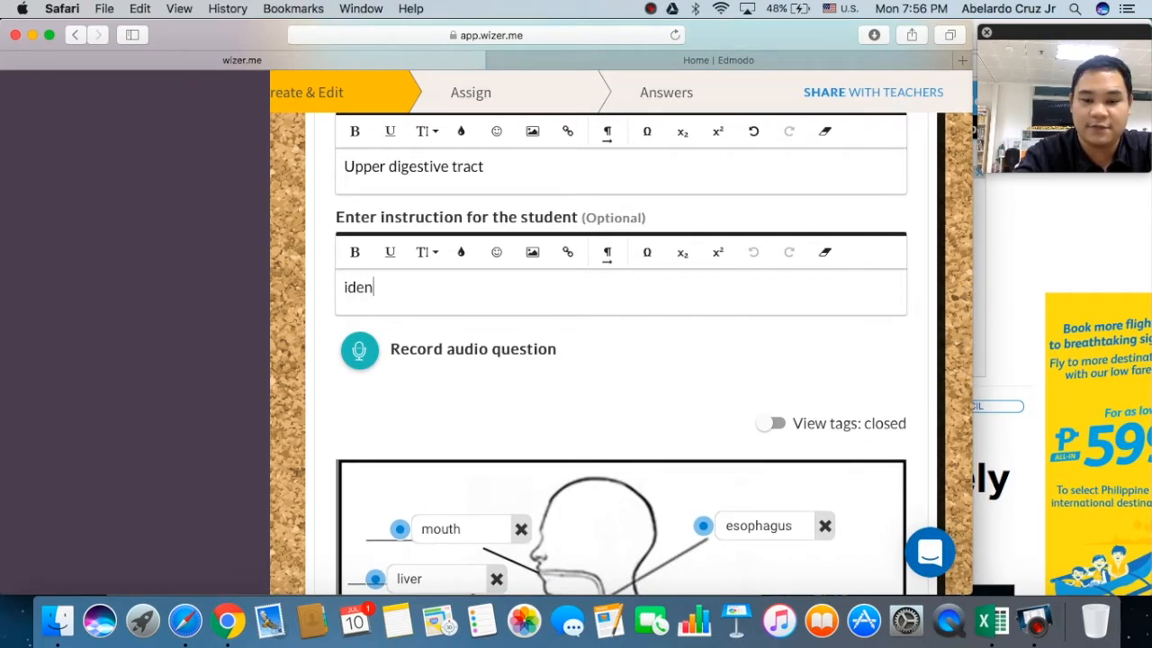
pyautogui.write('tify the part')
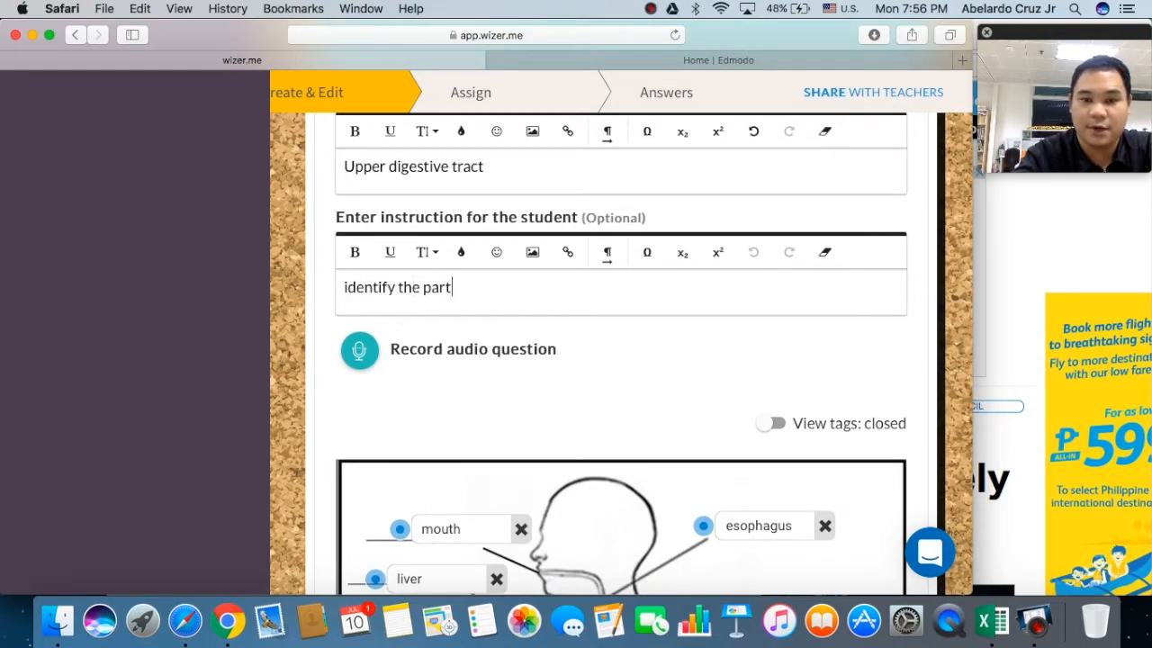
pyautogui.write('s of the upper digestive system.')
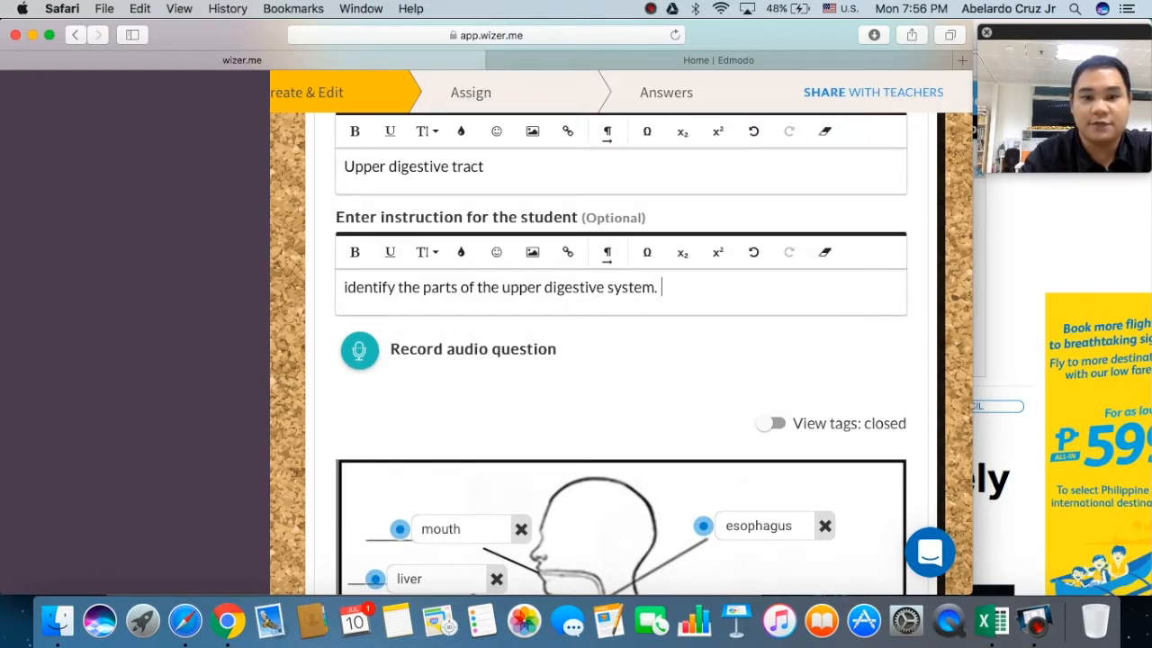
pyautogui.scroll(-1, 621, 351)
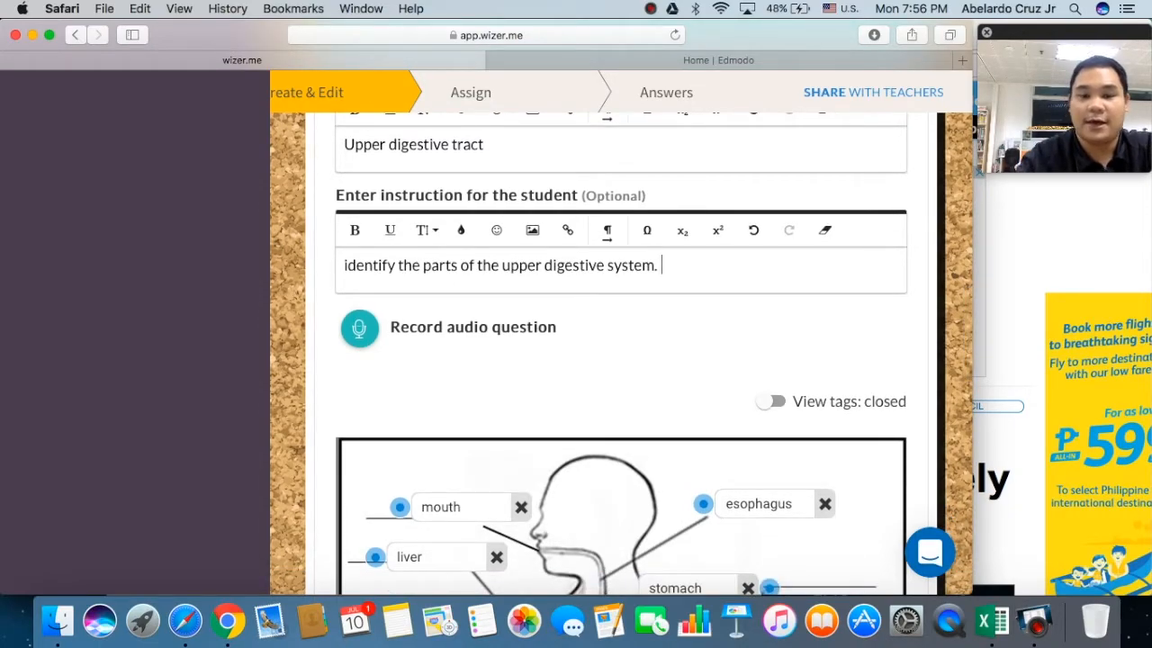
# Step: Add the line "OPTIONS:" below the instruction sentence and start a new line under it
pyautogui.press('Return')
pyautogui.scroll(-3, 621, 355)
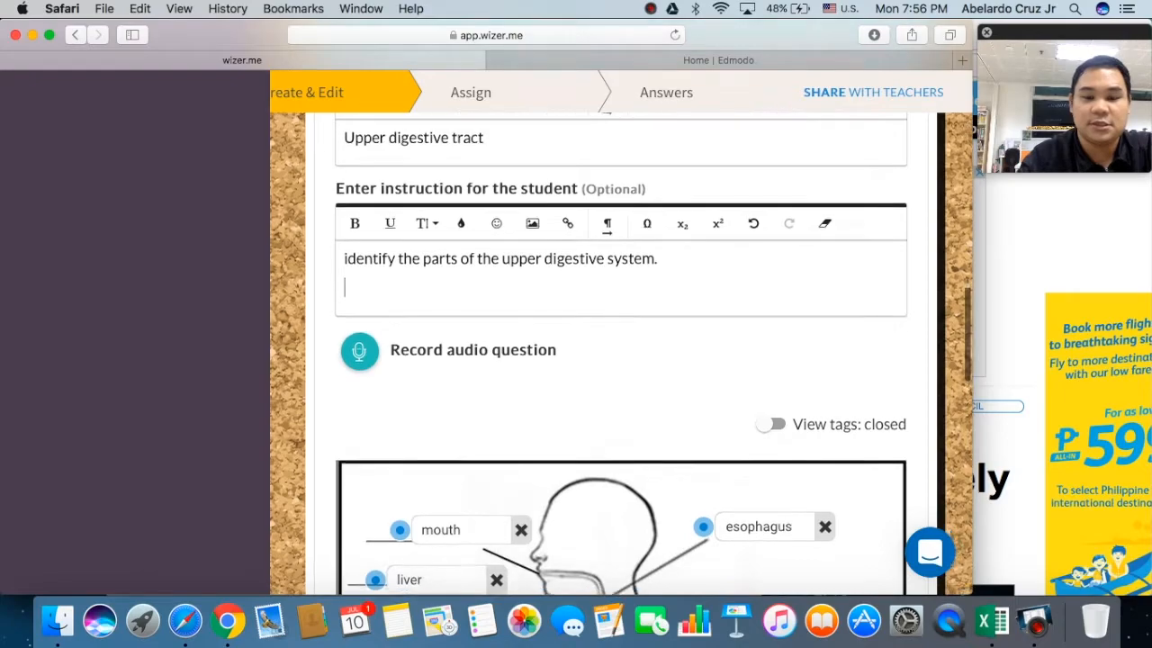
pyautogui.scroll(-4, 602, 369)
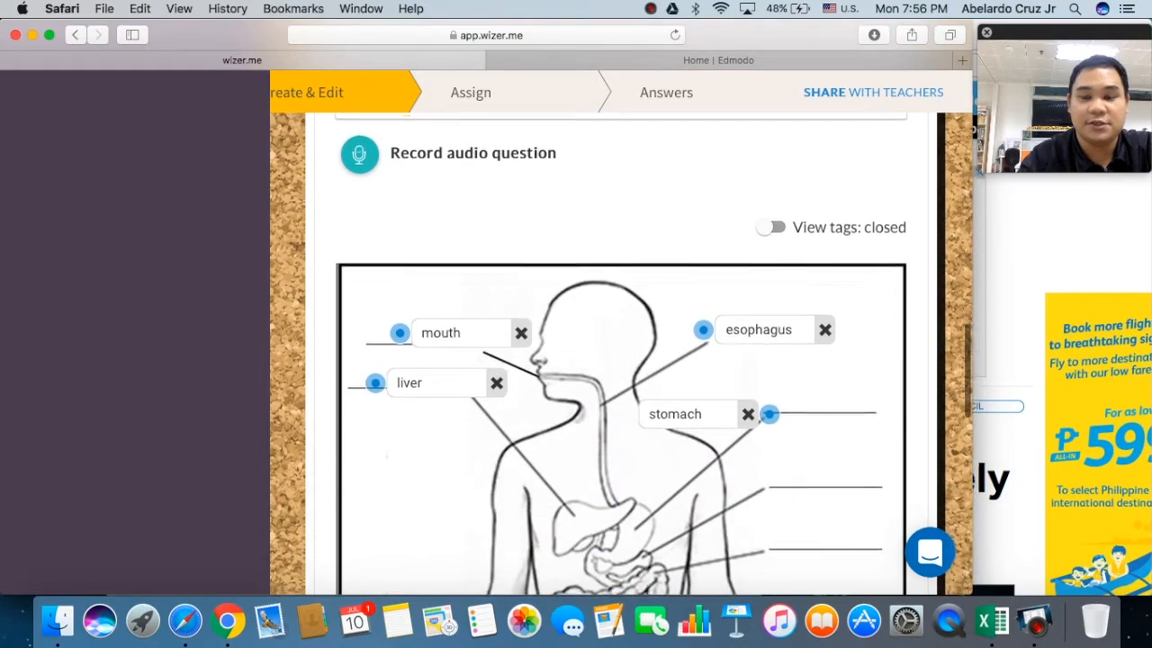
pyautogui.scroll(3, 605, 370)
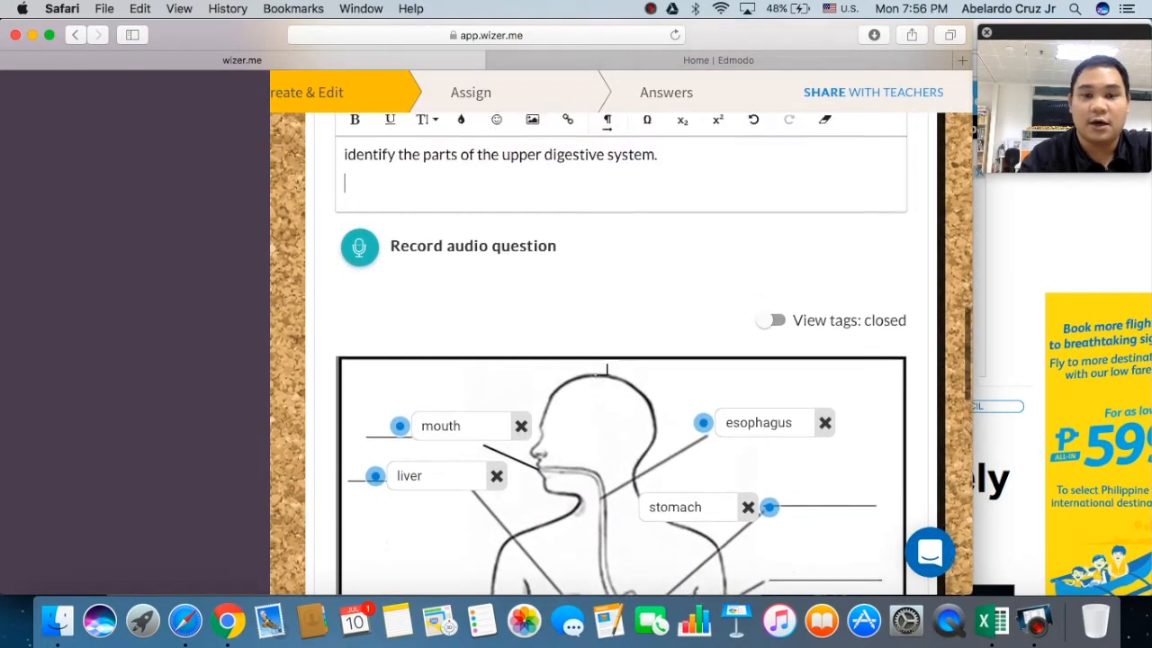
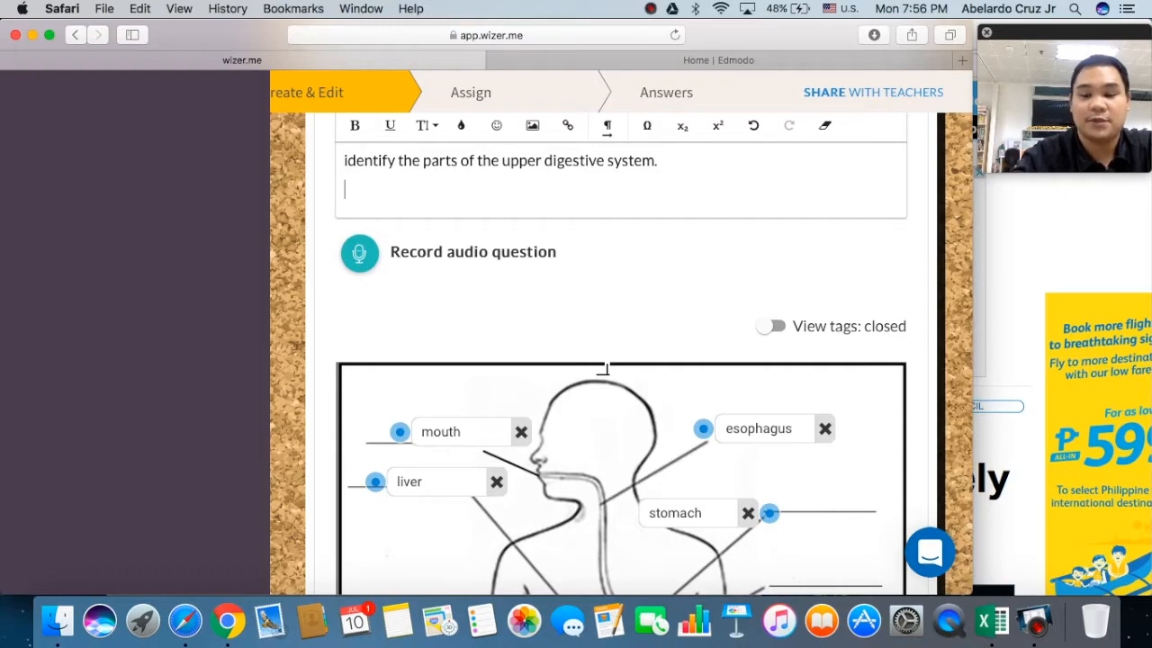
pyautogui.write('mout')
pyautogui.press('BackSpace')
pyautogui.press('BackSpace')
pyautogui.press('BackSpace')
pyautogui.press('BackSpace')
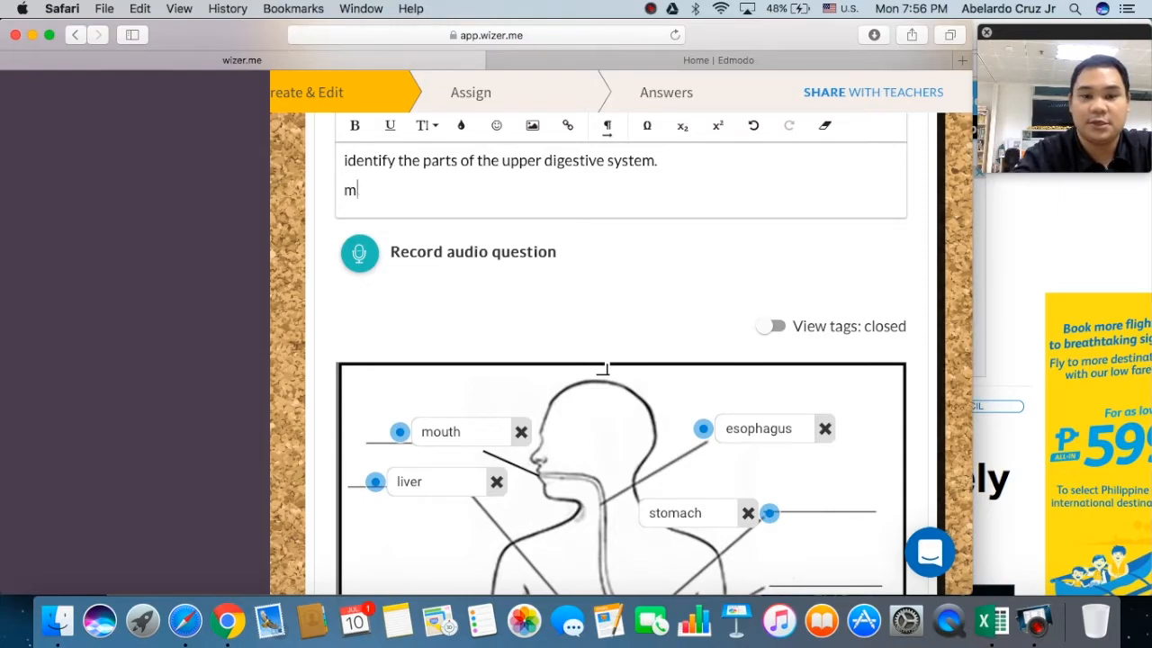
pyautogui.write('OPR')
pyautogui.press('BackSpace')
pyautogui.write('TIONS:')
pyautogui.press('Return')
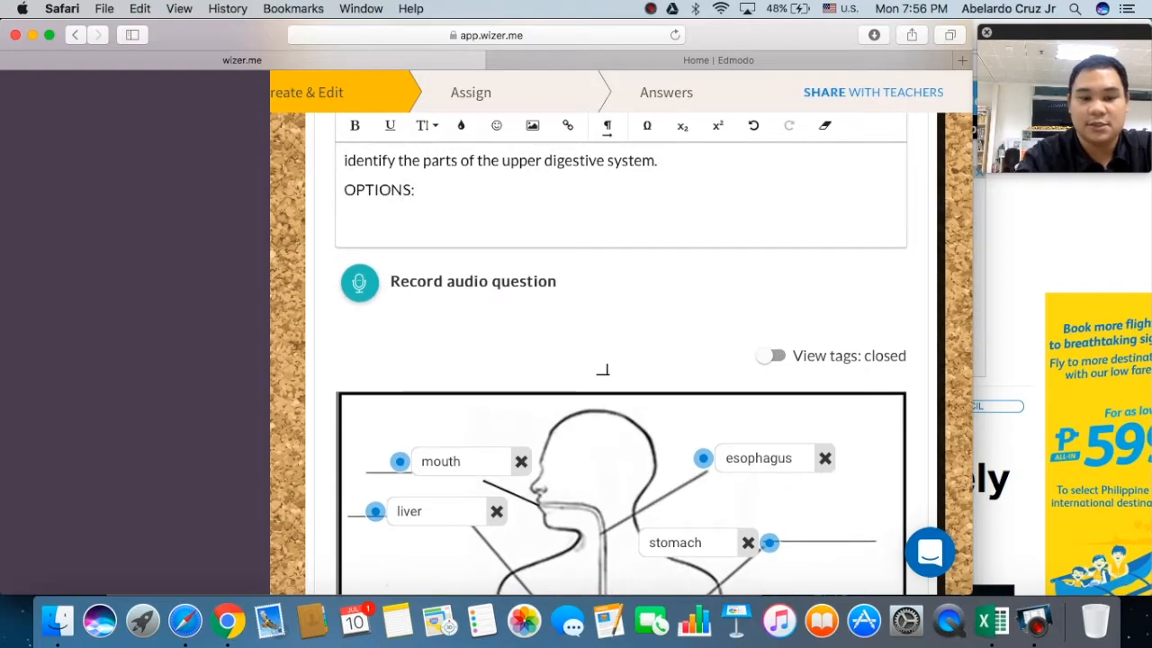
# Step: List the answer options under OPTIONS on two lines: mouth and esophagus, followed by stomach and liver
pyautogui.write('mouth ')
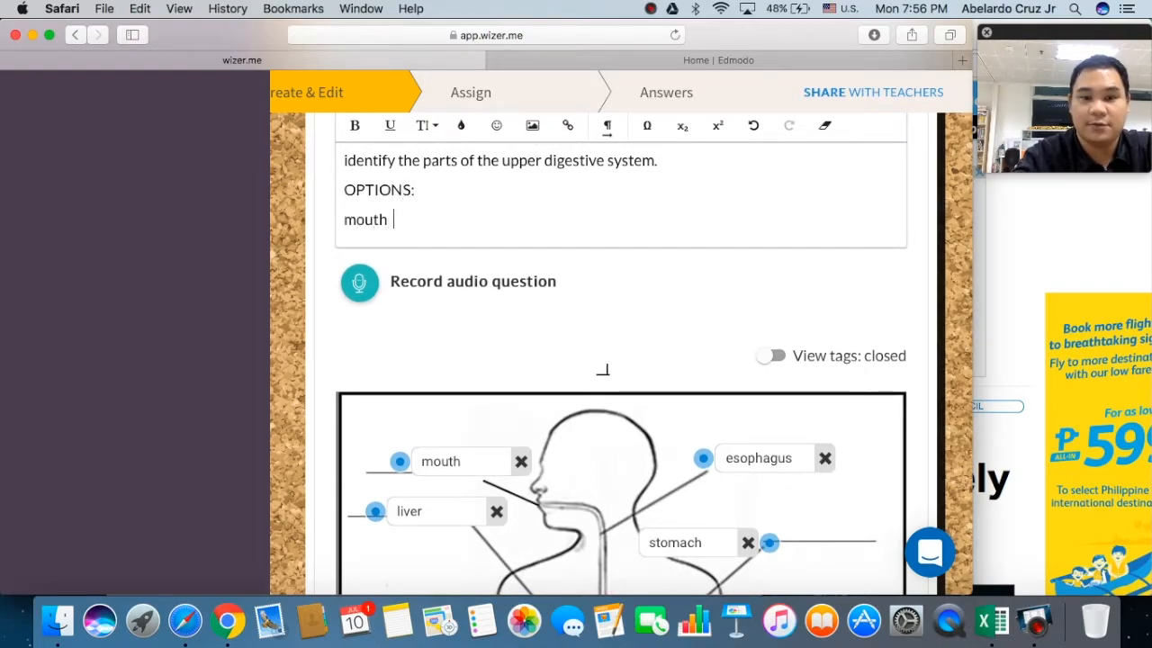
pyautogui.write('     esophagus')
pyautogui.press('Return')
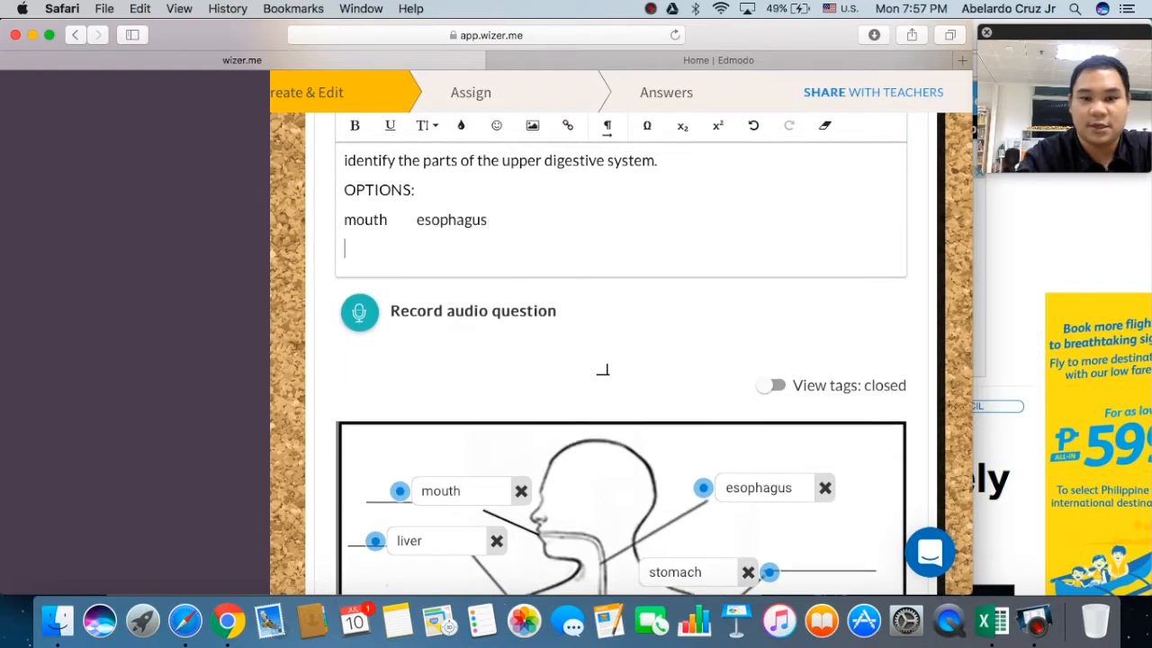
pyautogui.write('stom')
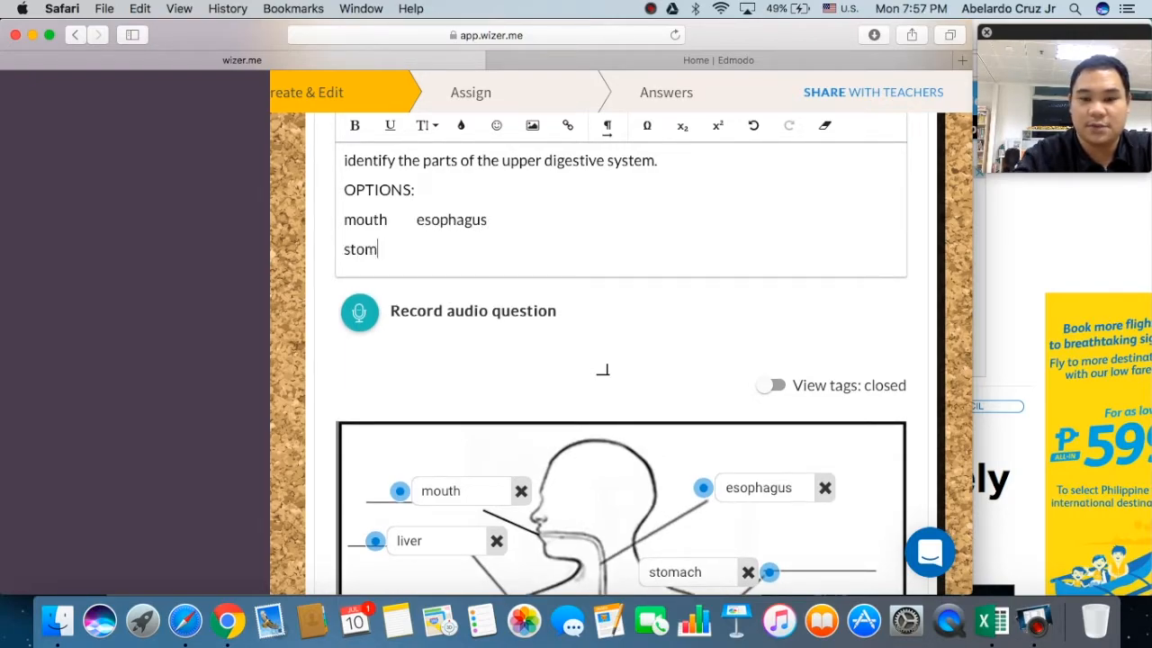
pyautogui.write('ach - liver')
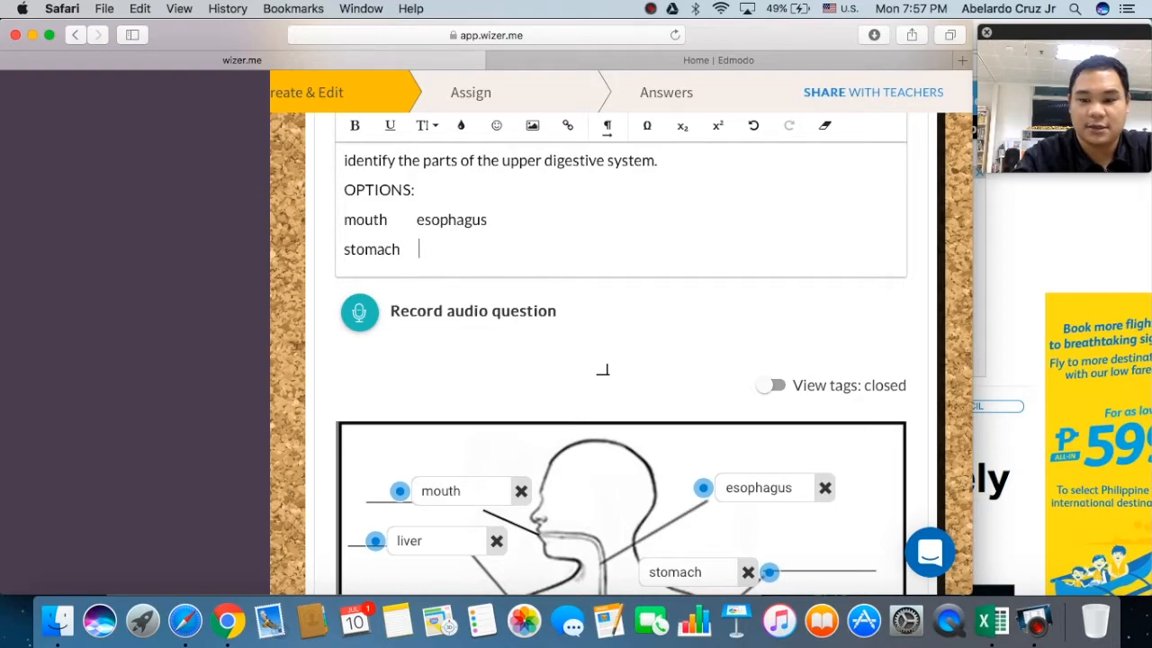
# Step: Finish editing the image tagging question so it is added to the worksheet
pyautogui.scroll(-3, 603, 369)
pyautogui.scroll(-7, 603, 369)
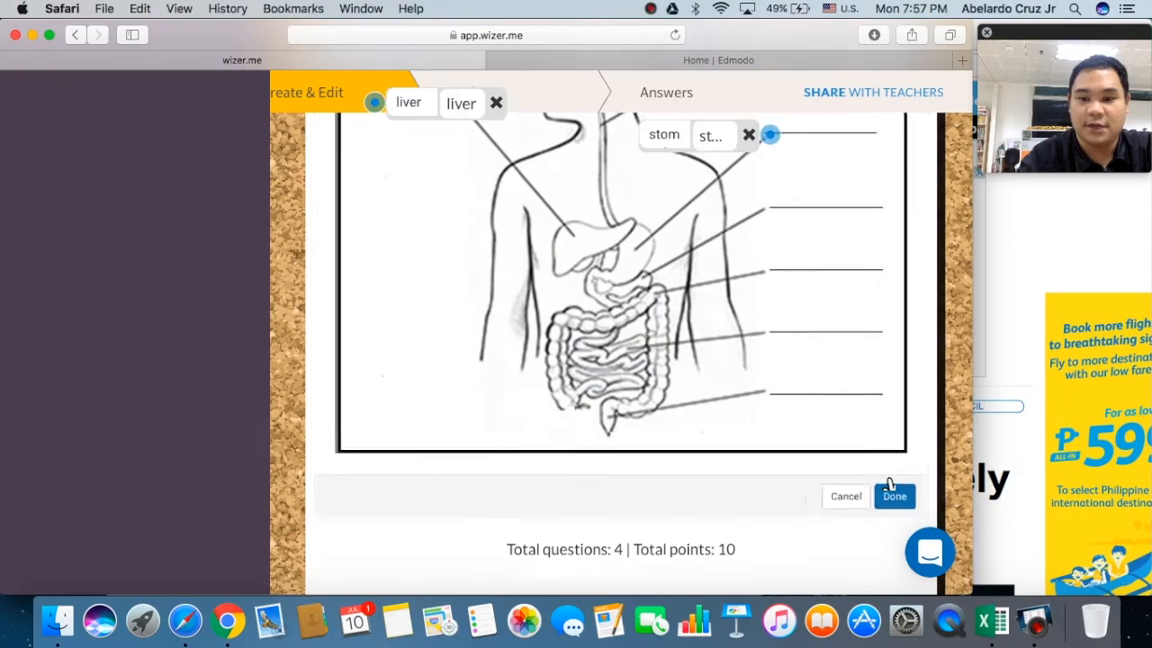
pyautogui.click(863, 466)
# Step: Review the tagged diagram with its options and the multiple choice and fill-in-the-blanks questions above it
pyautogui.scroll(-5, 621, 360)
pyautogui.scroll(7, 621, 360)
pyautogui.scroll(-3, 621, 360)
pyautogui.scroll(2, 684, 456)
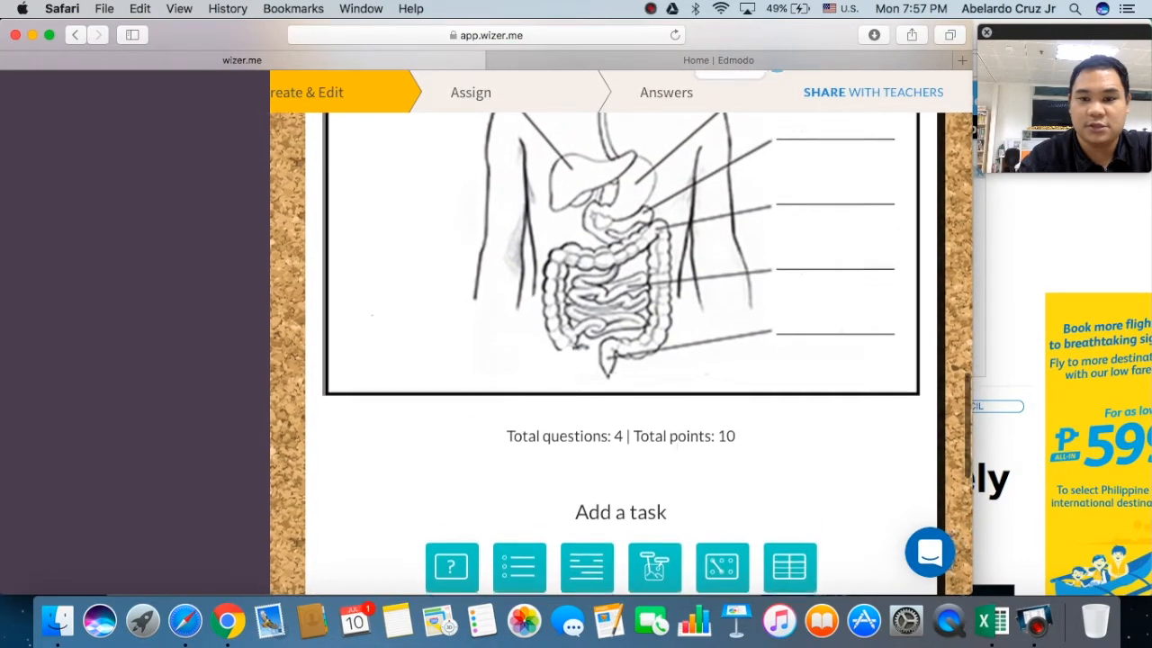
pyautogui.scroll(7, 609, 457)
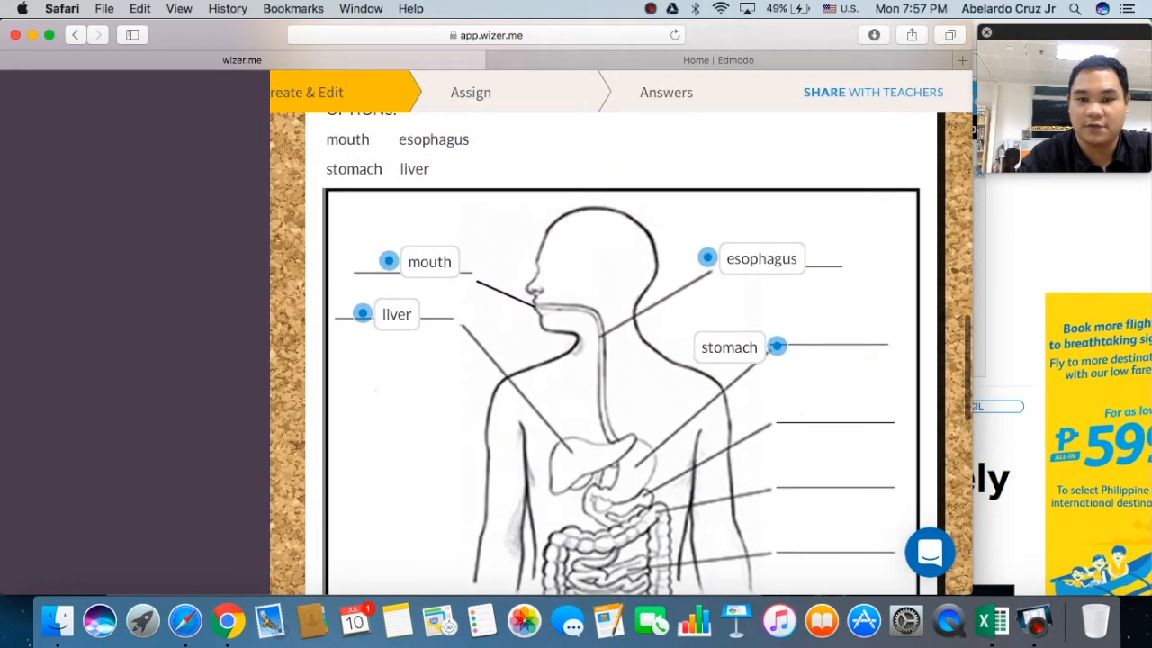
pyautogui.scroll(5, 621, 360)
pyautogui.scroll(2, 620, 359)
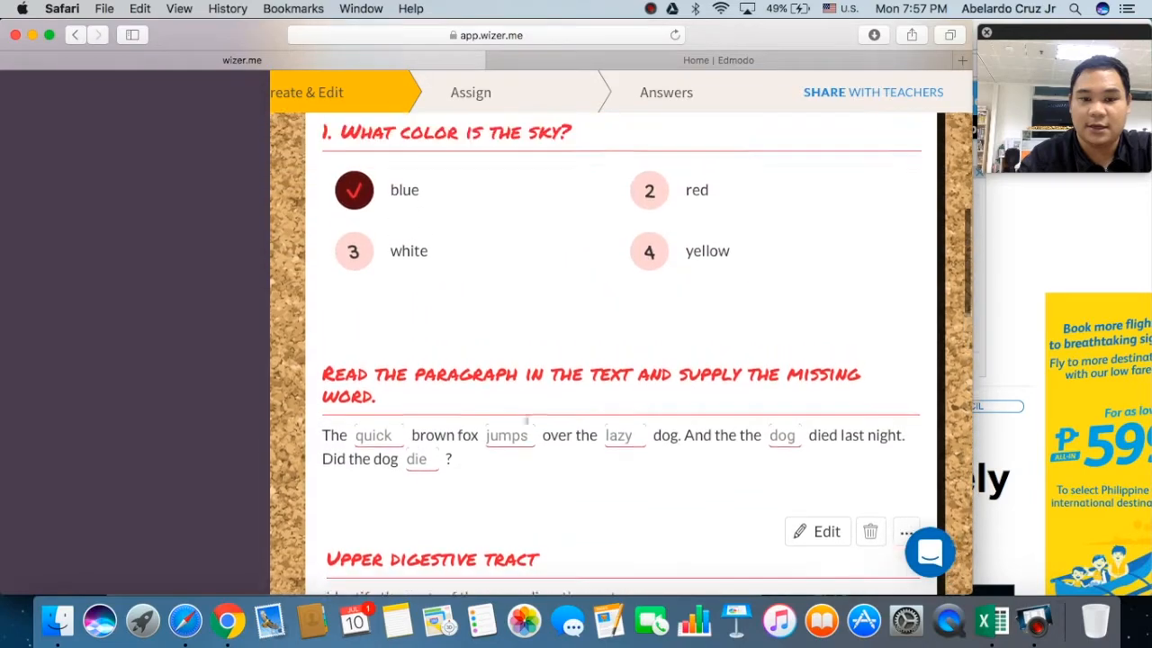
pyautogui.scroll(3, 620, 360)
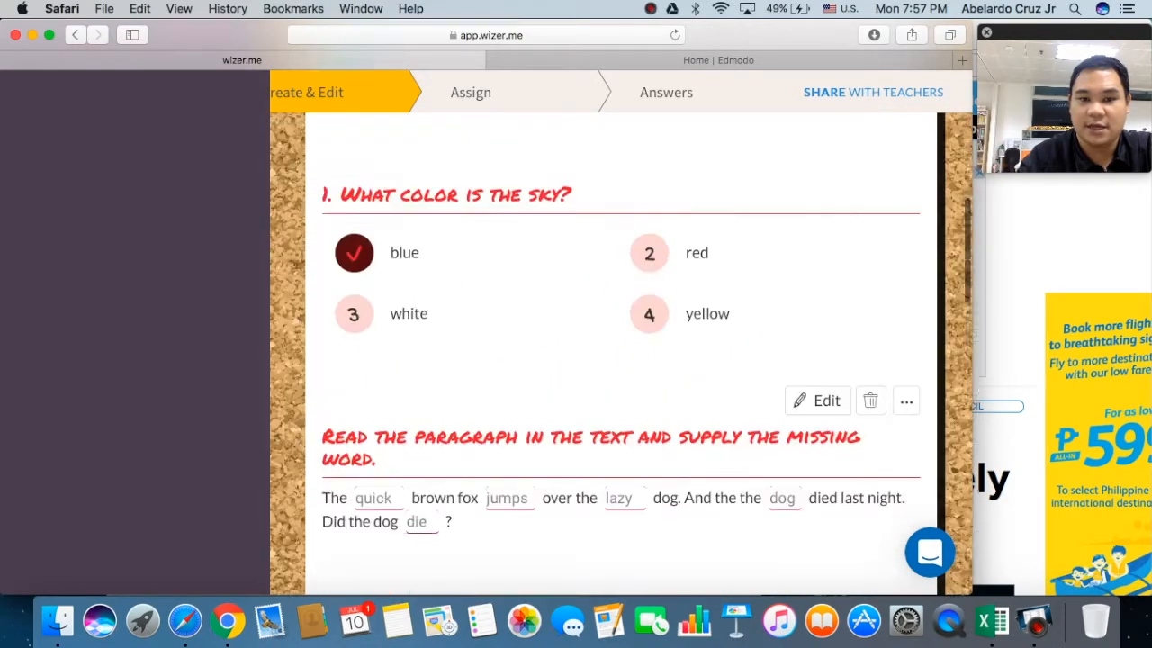
pyautogui.scroll(-2, 620, 360)
pyautogui.scroll(-10, 621, 359)
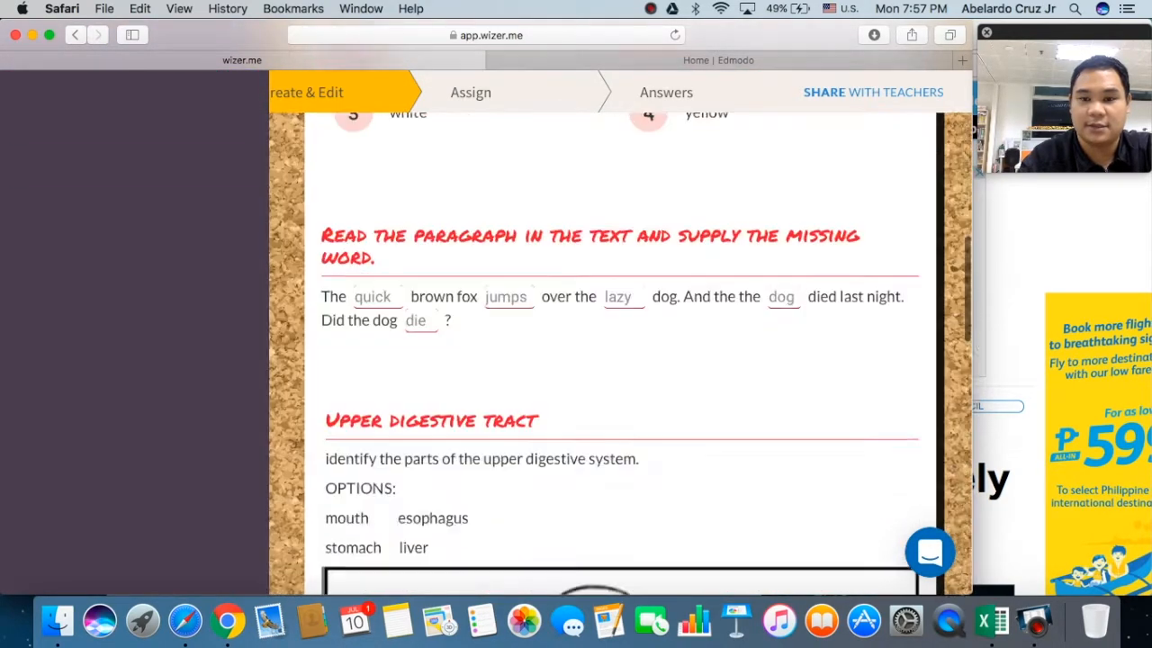
# Step: Return to the worksheet's title and open the preview
pyautogui.scroll(4, 621, 360)
pyautogui.scroll(15, 620, 360)
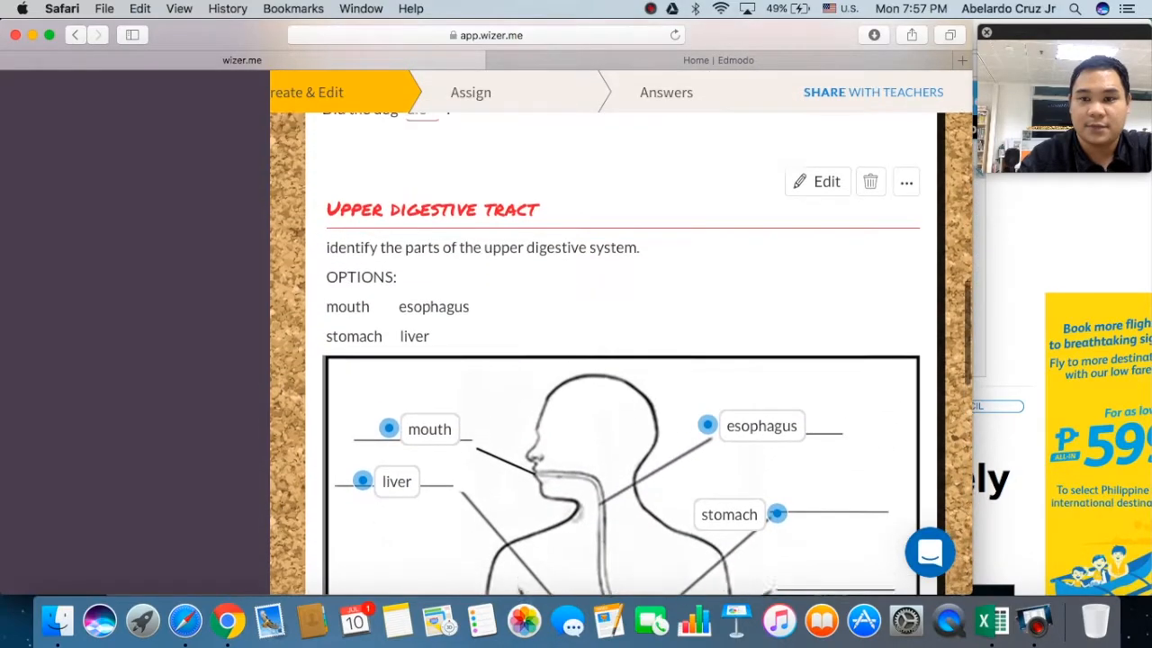
pyautogui.scroll(1, 620, 360)
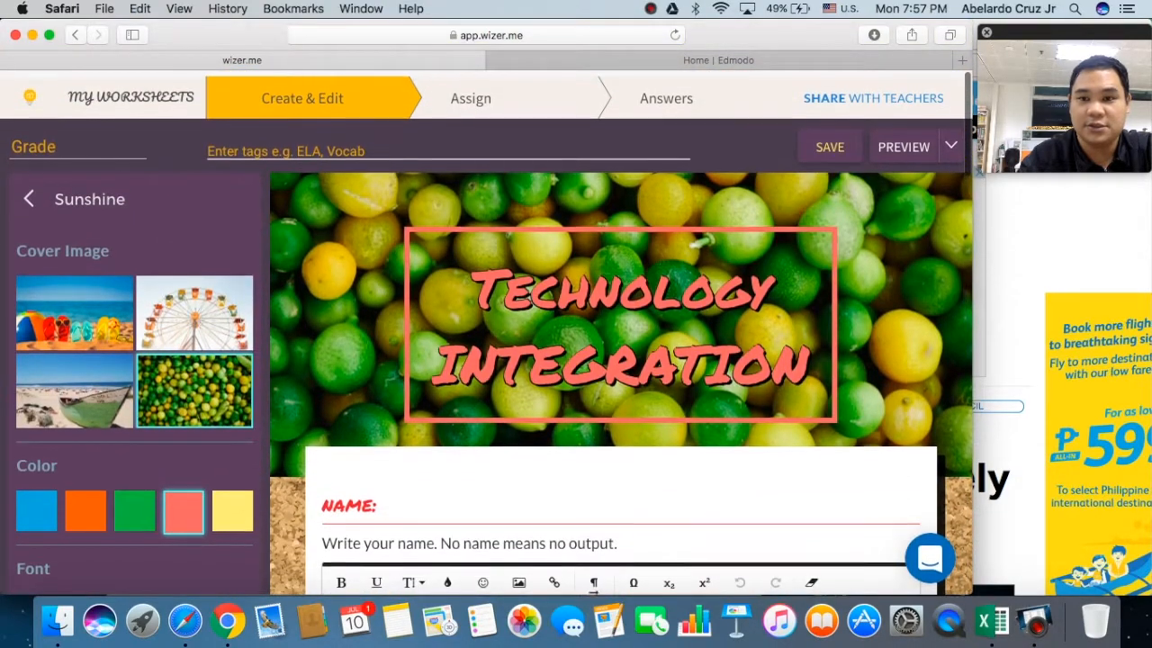
pyautogui.click(906, 153)
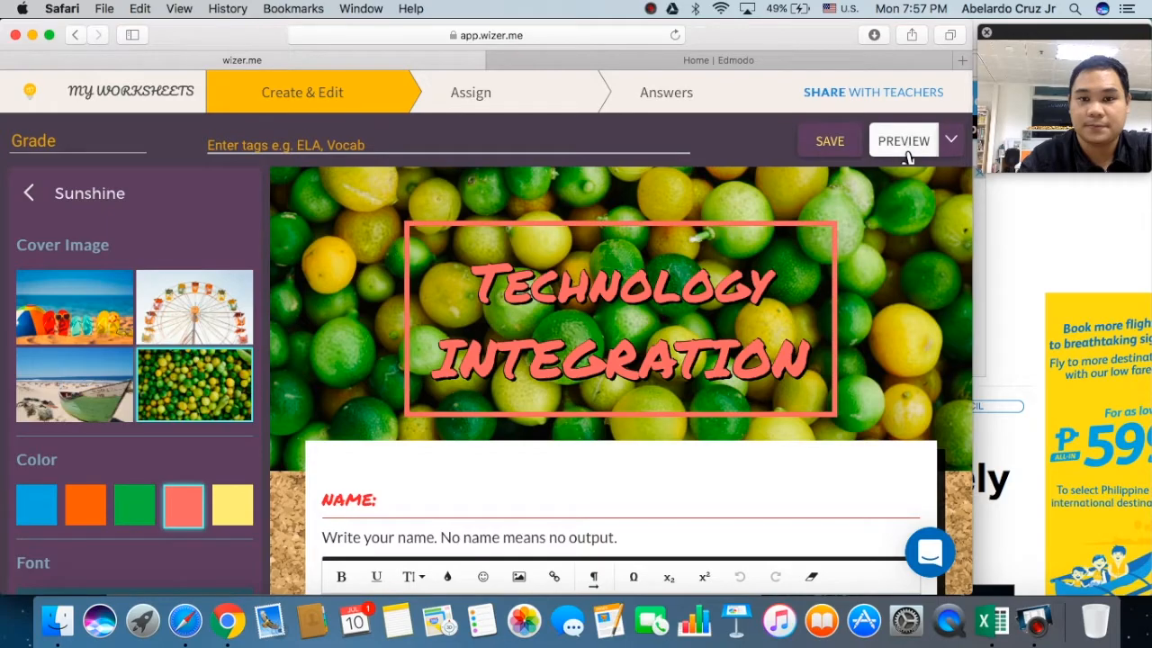
# Step: Answer the diagram tag for the line leading to the mouth with "mouth" in the worksheet preview
pyautogui.scroll(-15, 614, 293)
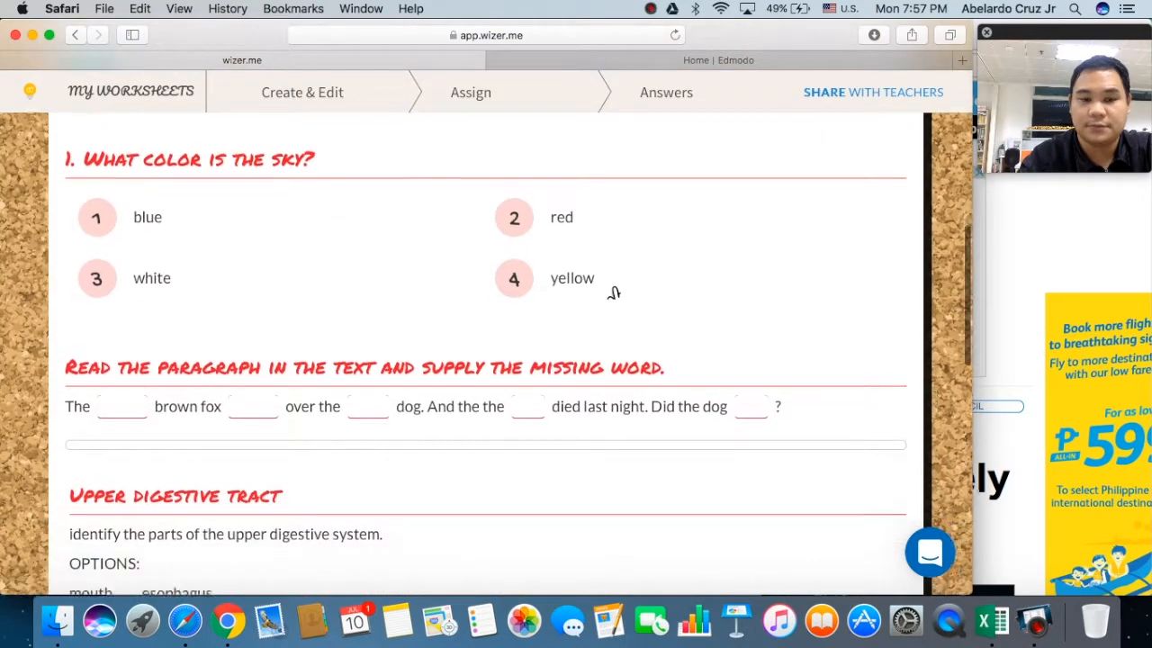
pyautogui.scroll(1, 489, 354)
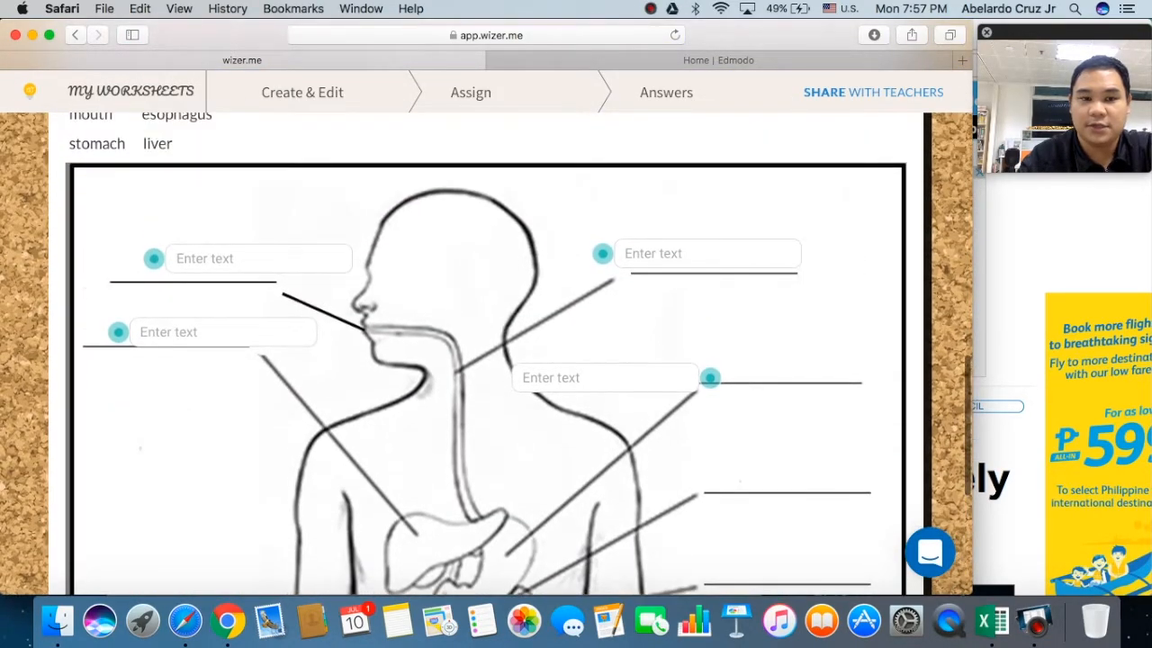
pyautogui.scroll(5, 257, 258)
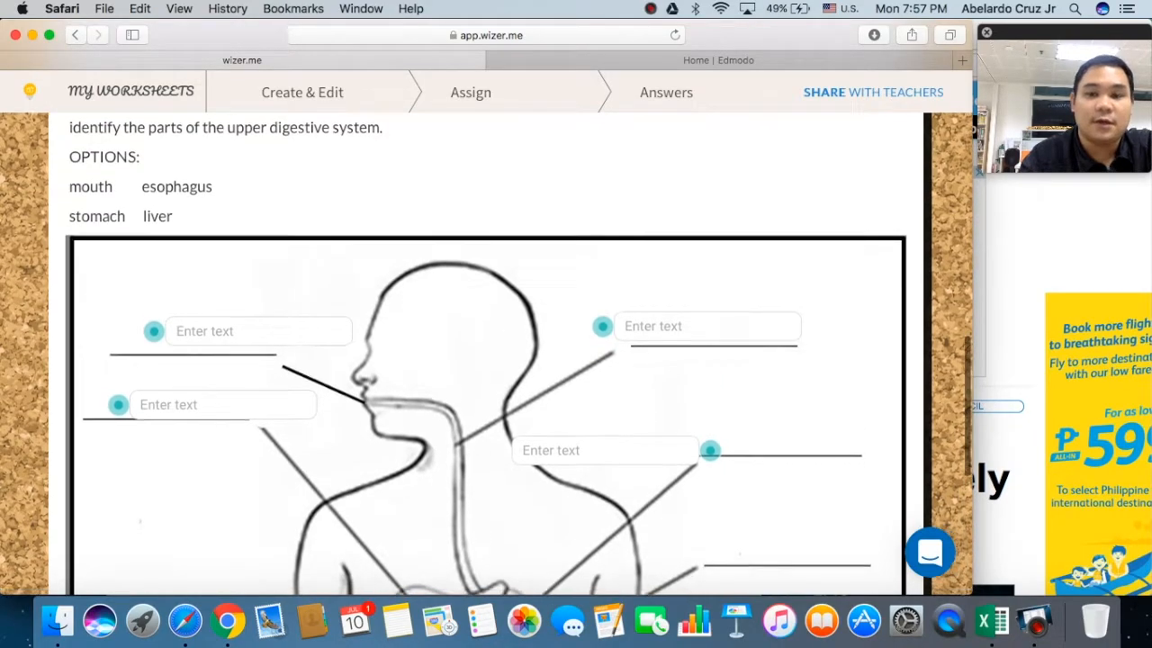
pyautogui.scroll(-8, 149, 191)
pyautogui.scroll(4, 150, 191)
pyautogui.scroll(1, 150, 191)
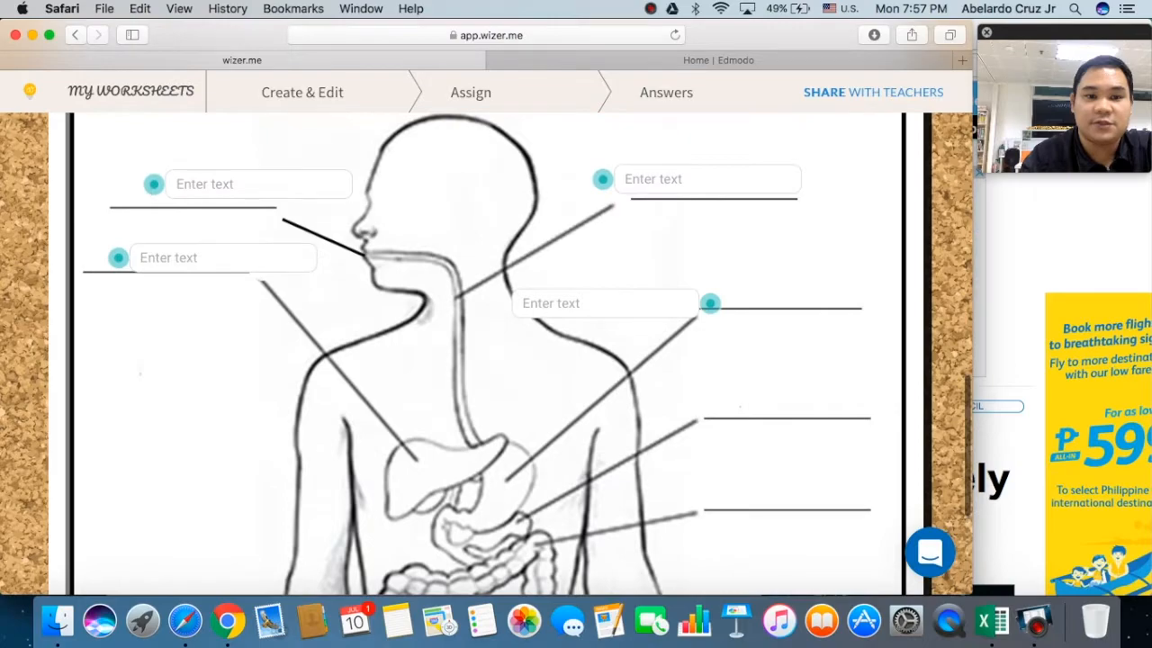
pyautogui.click(165, 193)
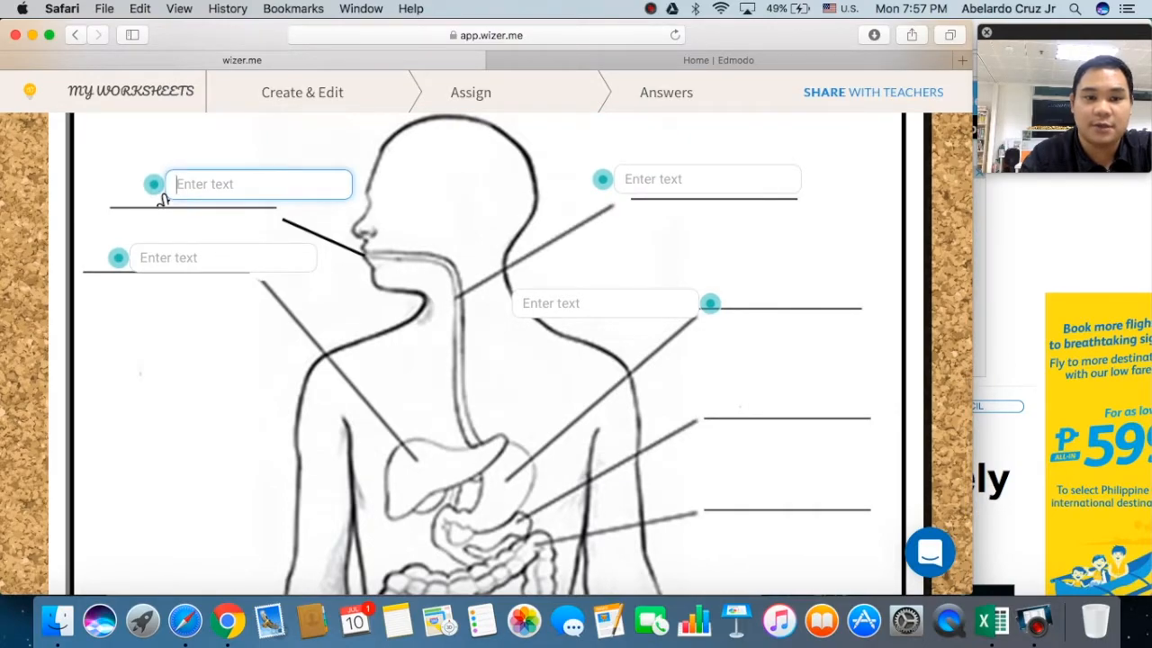
pyautogui.write('mouth')
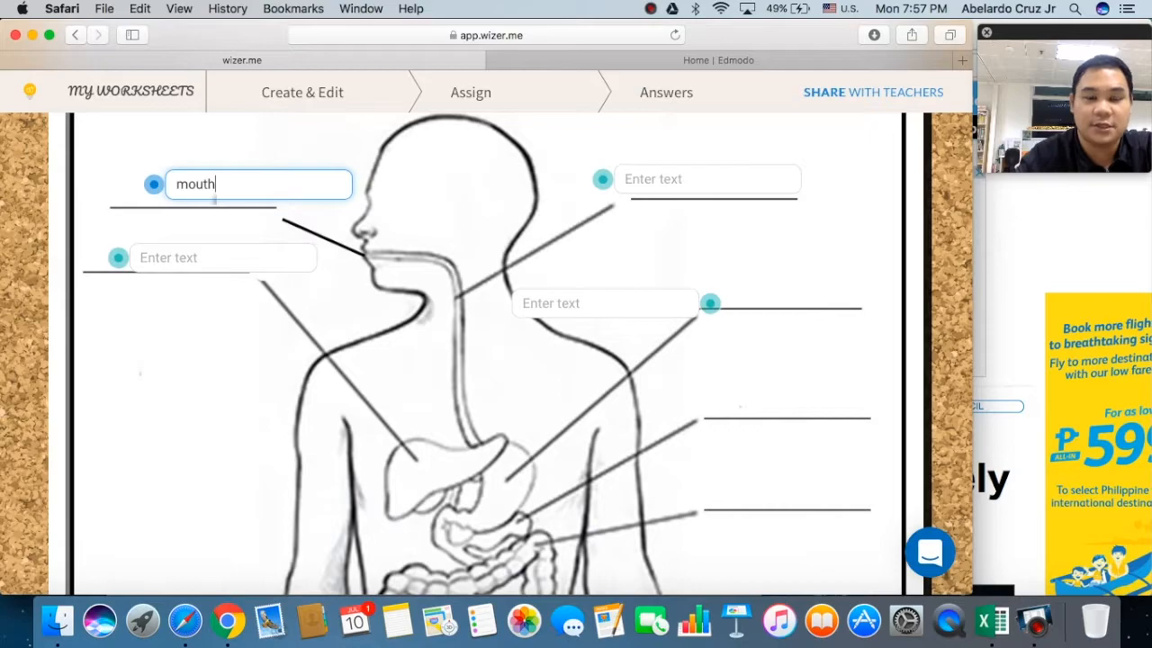
# Step: Answer the diagram tag directly below the mouth tag with "stomach"
pyautogui.scroll(4, 215, 201)
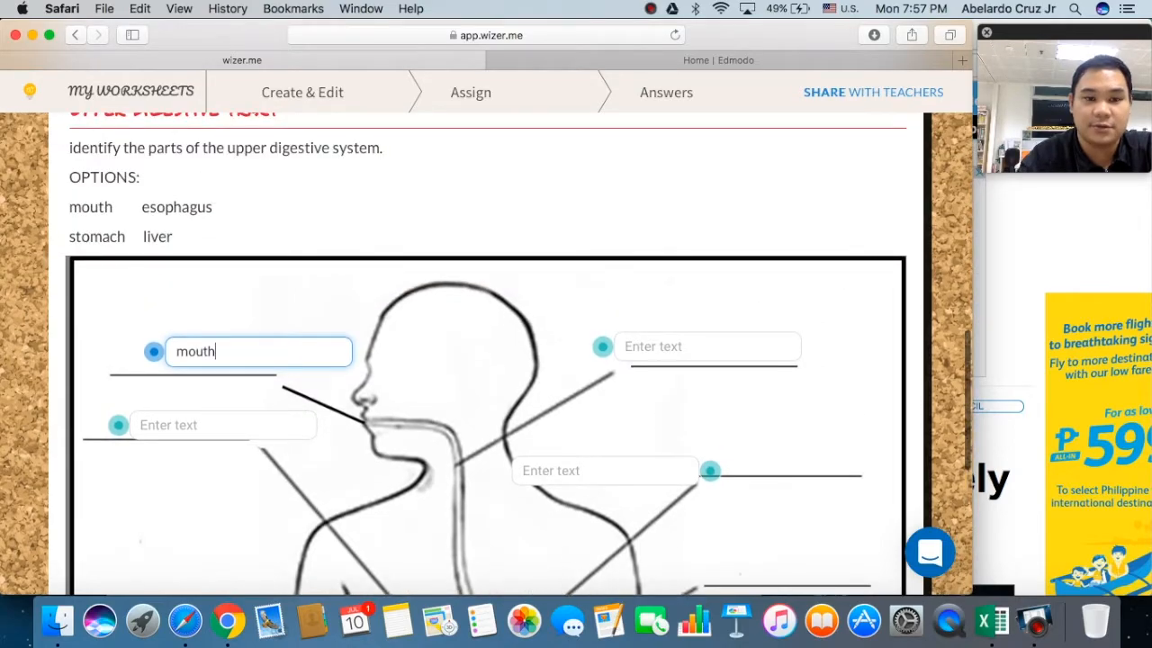
pyautogui.click(142, 437)
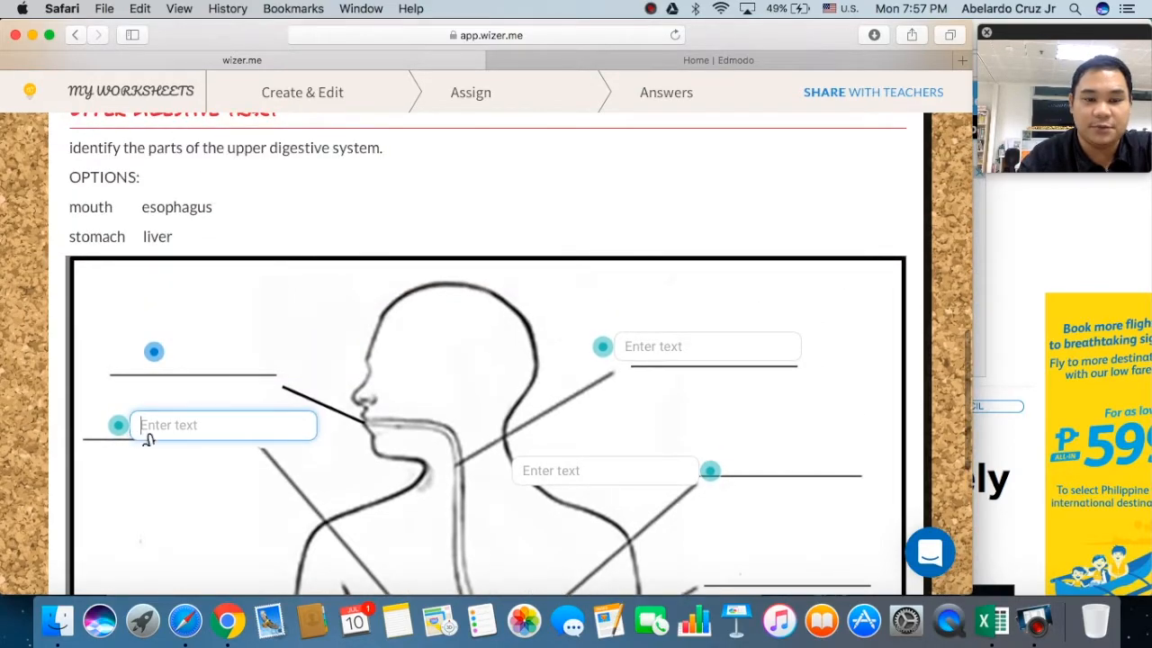
pyautogui.scroll(-6, 147, 438)
pyautogui.scroll(1, 147, 437)
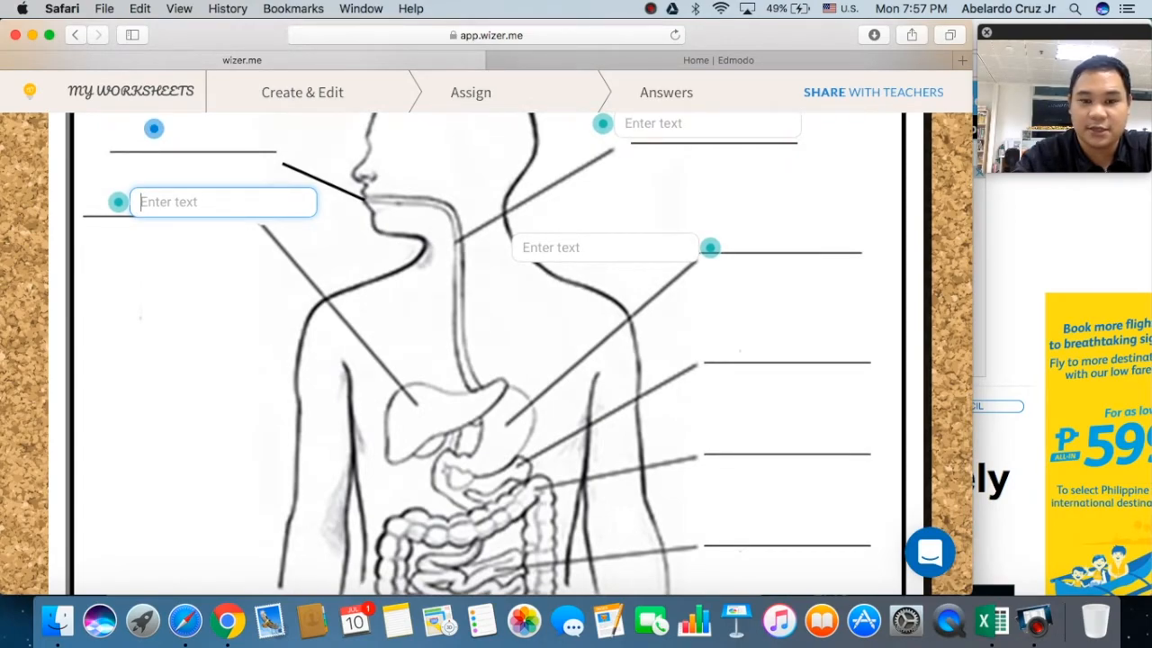
pyautogui.write('stomach')
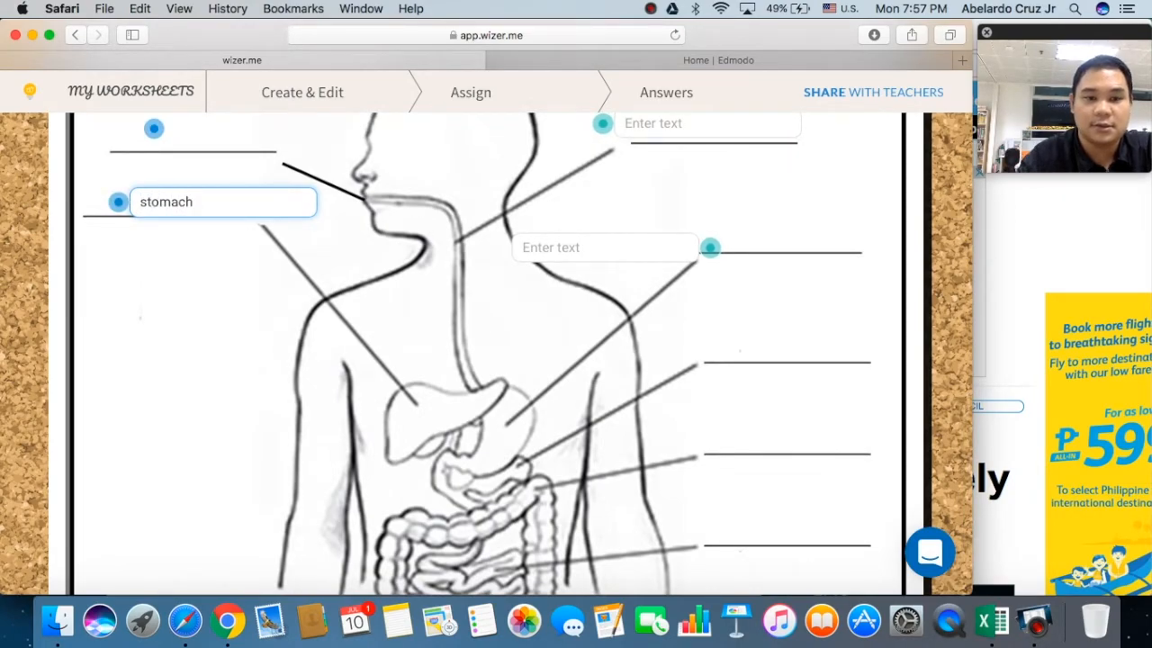
pyautogui.press('Return')
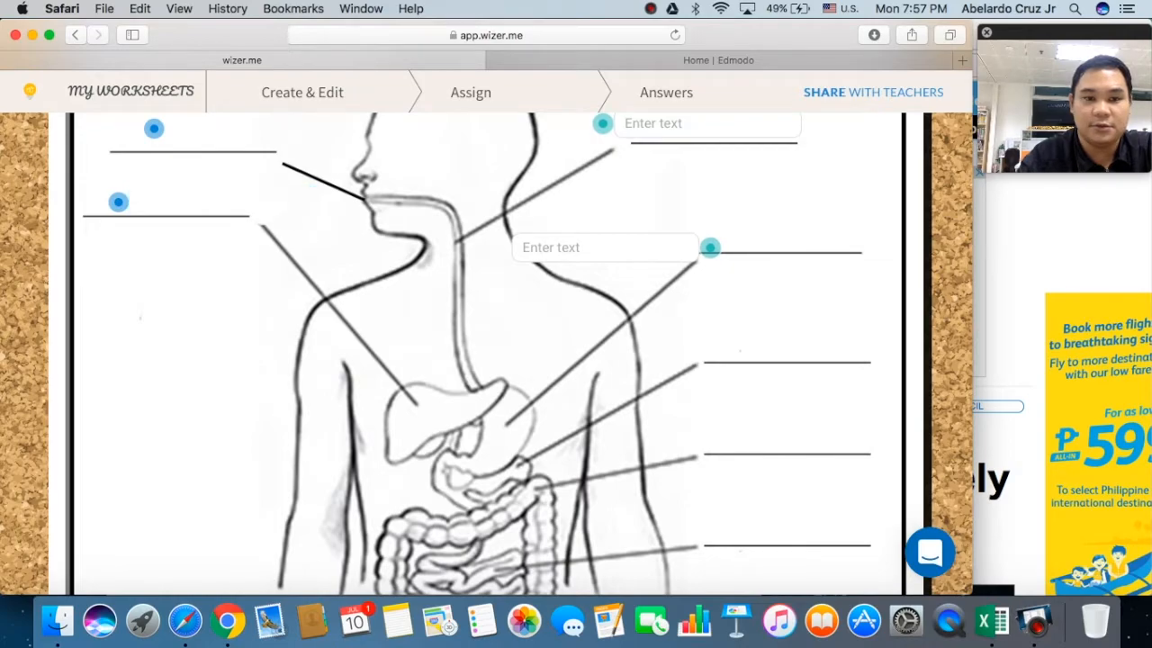
pyautogui.click(131, 219)
# Step: Save the worksheet from the preview and return to editing it
pyautogui.scroll(-5, 135, 360)
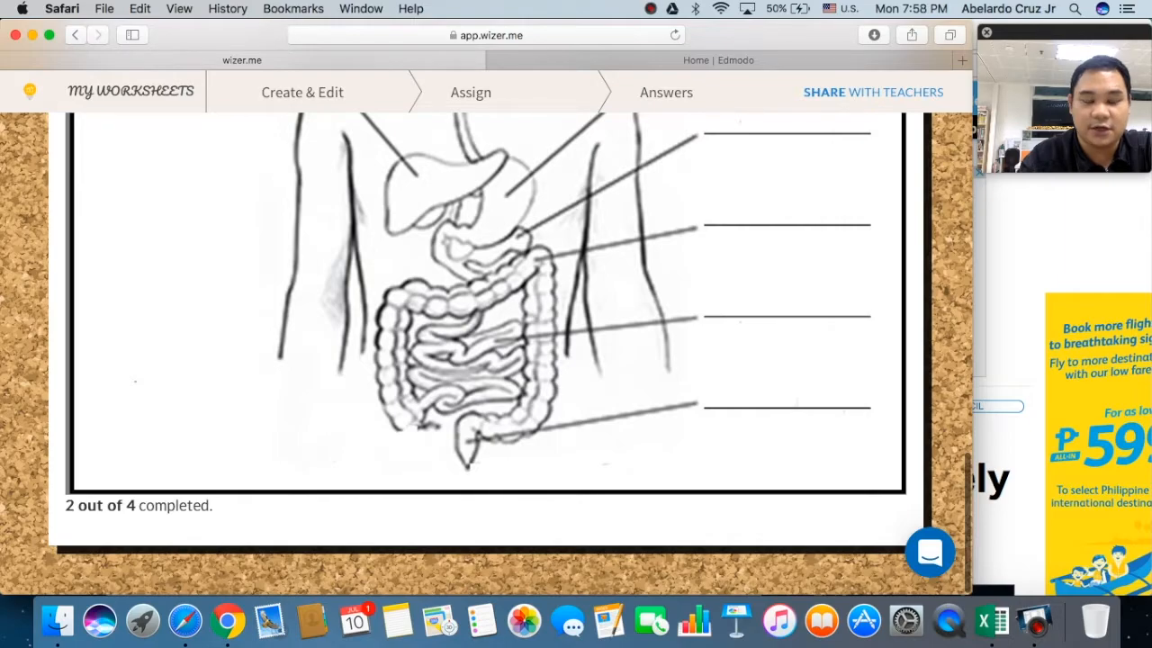
pyautogui.scroll(10, 485, 360)
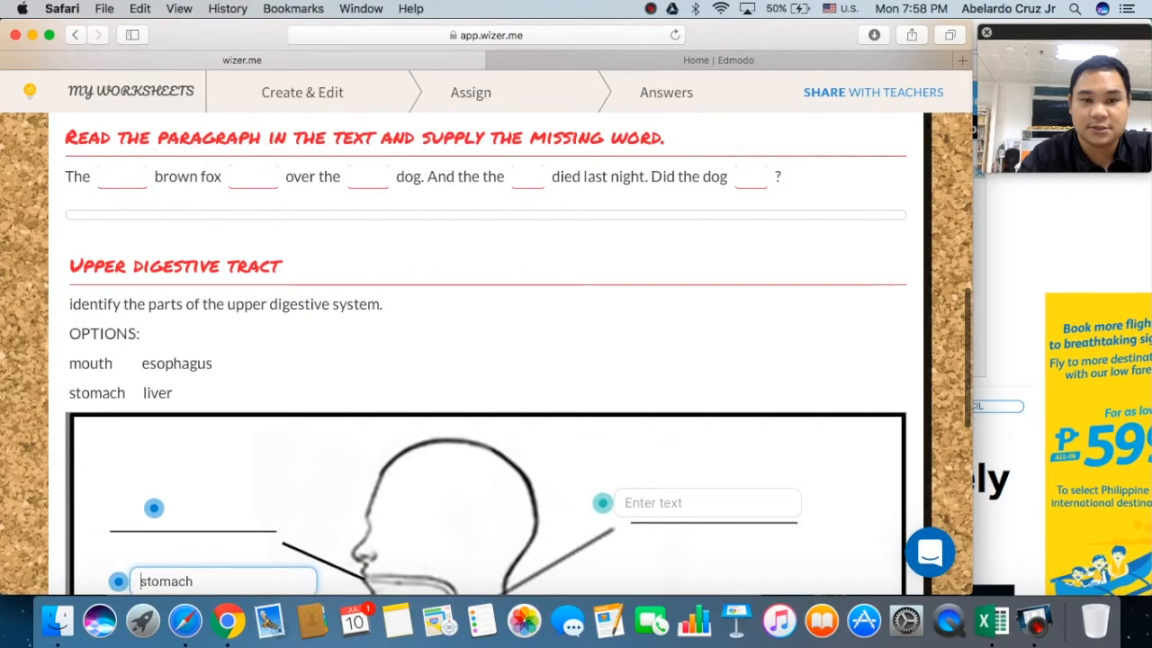
pyautogui.scroll(15, 486, 359)
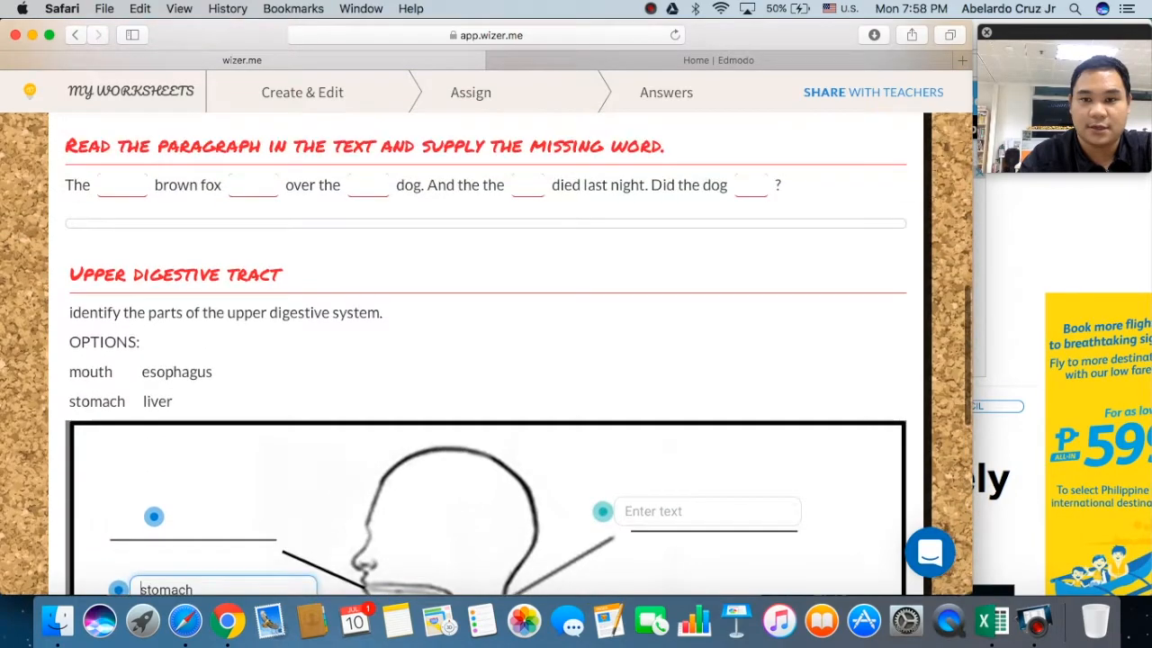
pyautogui.scroll(3, 746, 281)
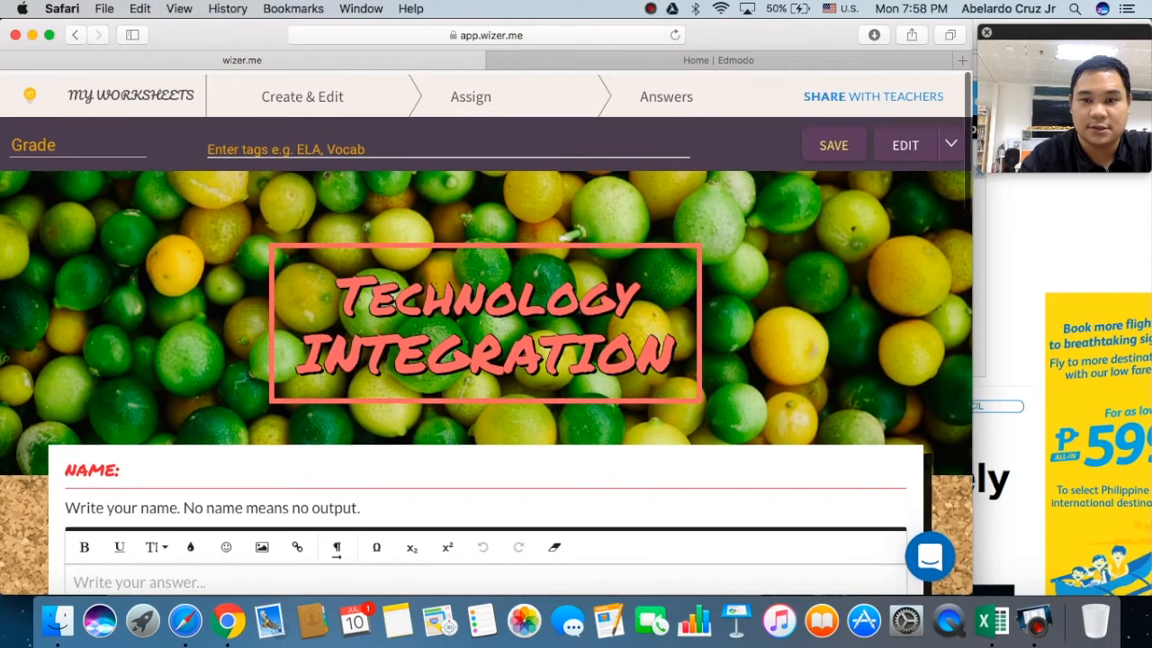
pyautogui.click(837, 144)
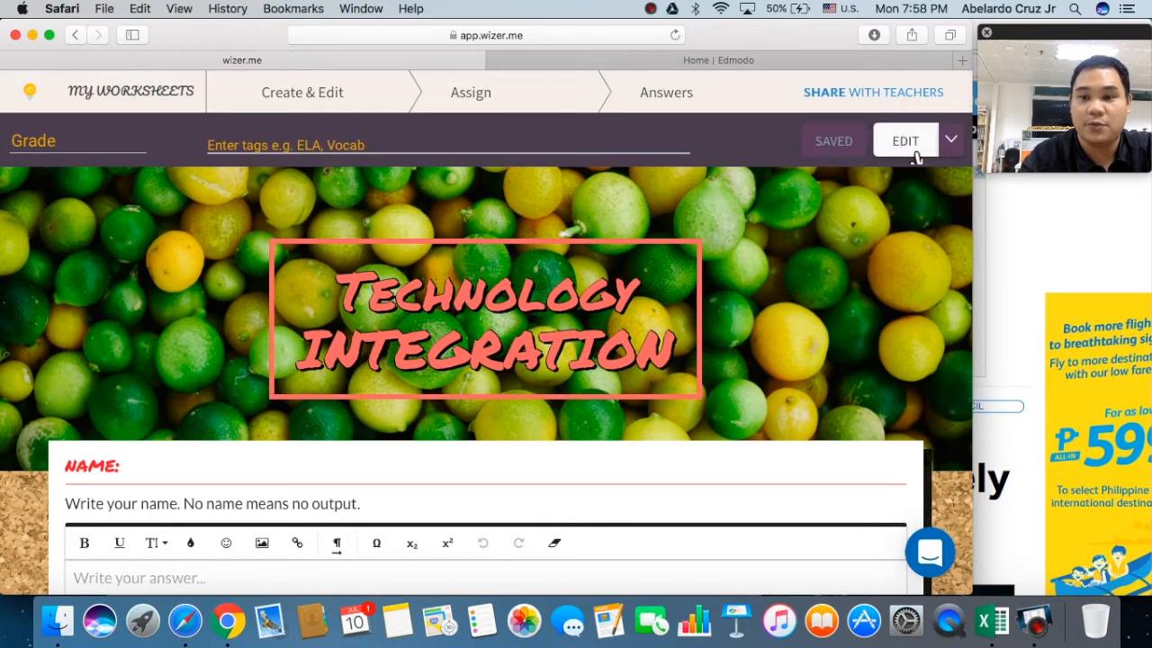
pyautogui.click(907, 144)
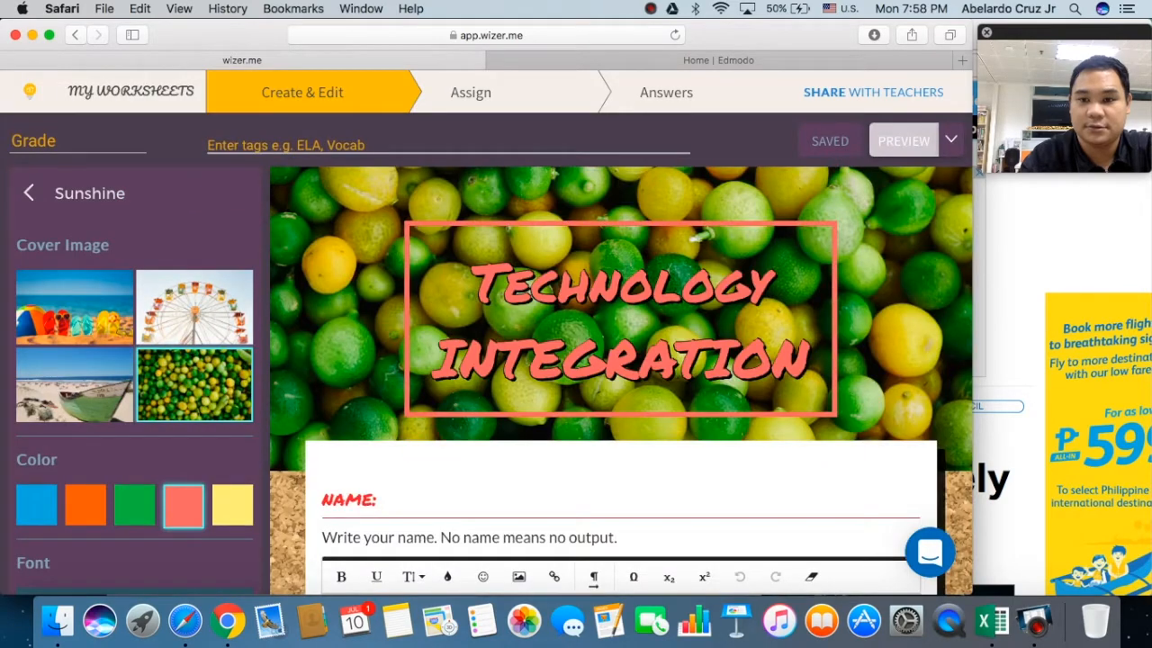
# Step: Add a Video task below the Upper Digestive Tract question
pyautogui.scroll(-15, 620, 351)
pyautogui.scroll(-10, 621, 351)
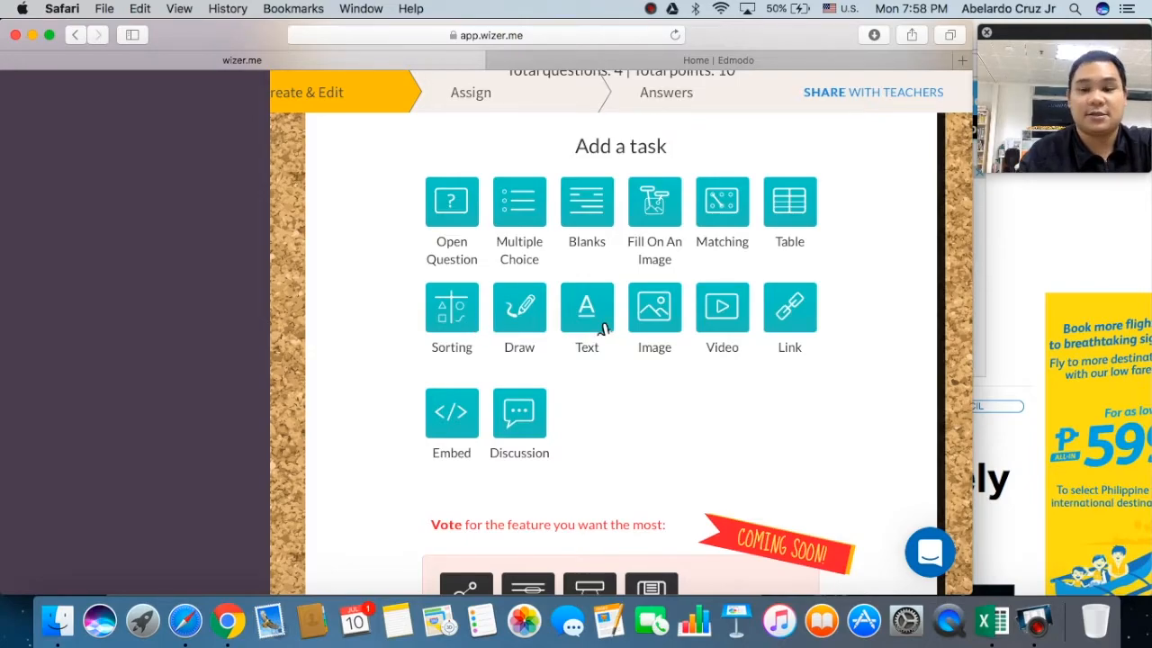
pyautogui.scroll(10, 612, 375)
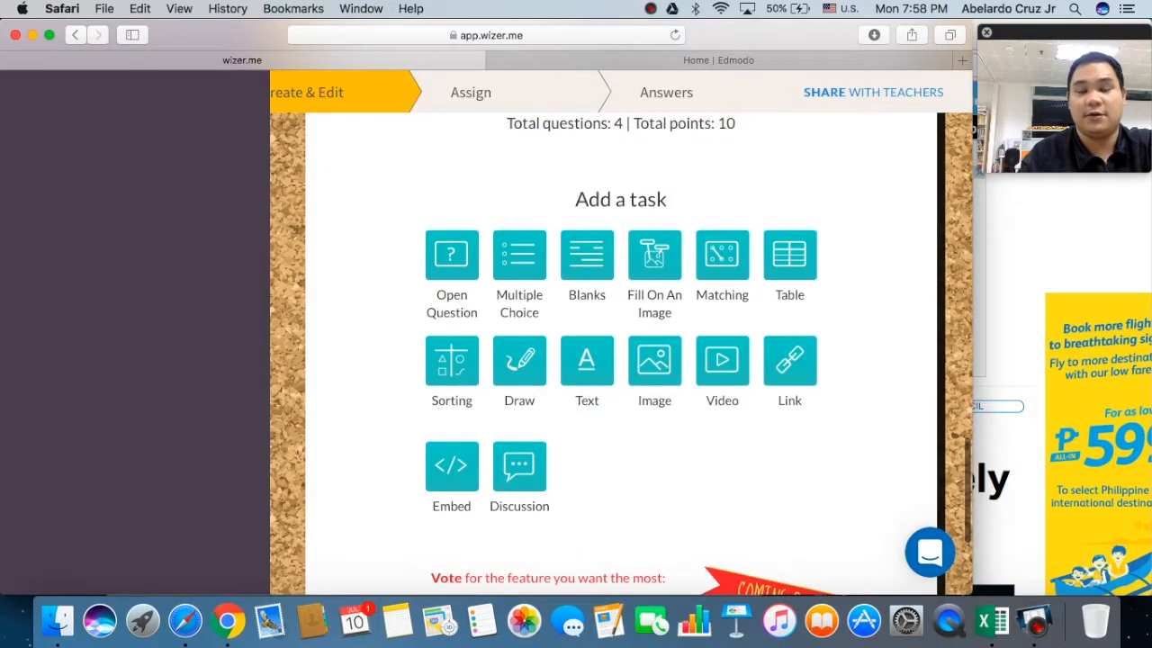
pyautogui.scroll(20, 679, 382)
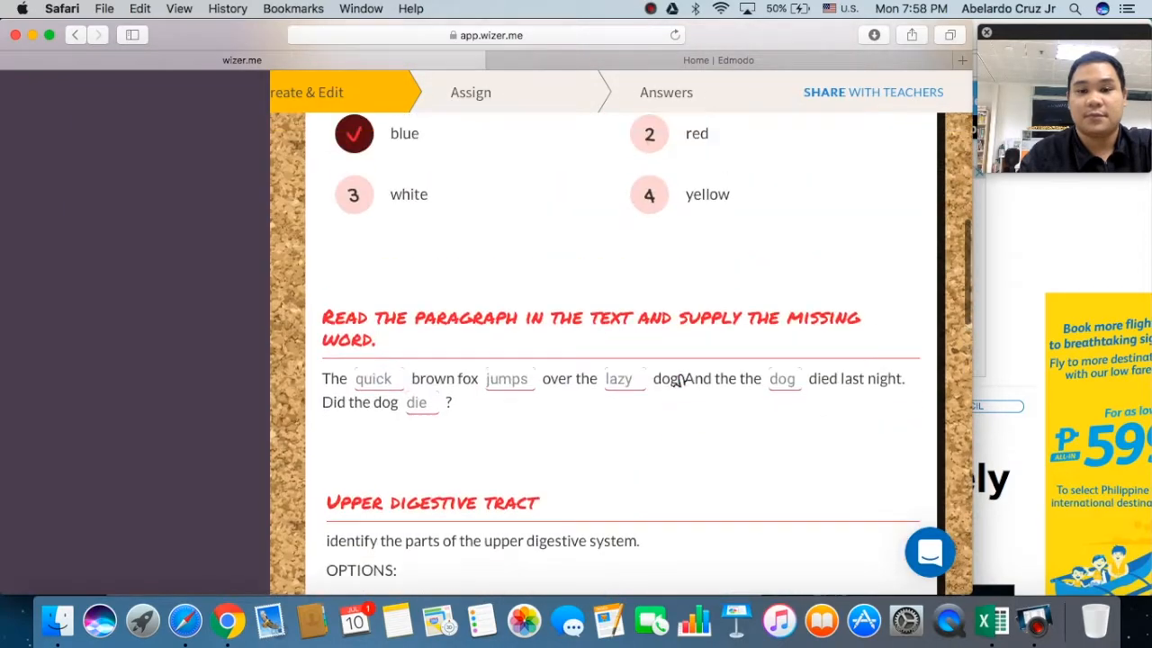
pyautogui.scroll(-20, 679, 381)
pyautogui.scroll(-10, 681, 382)
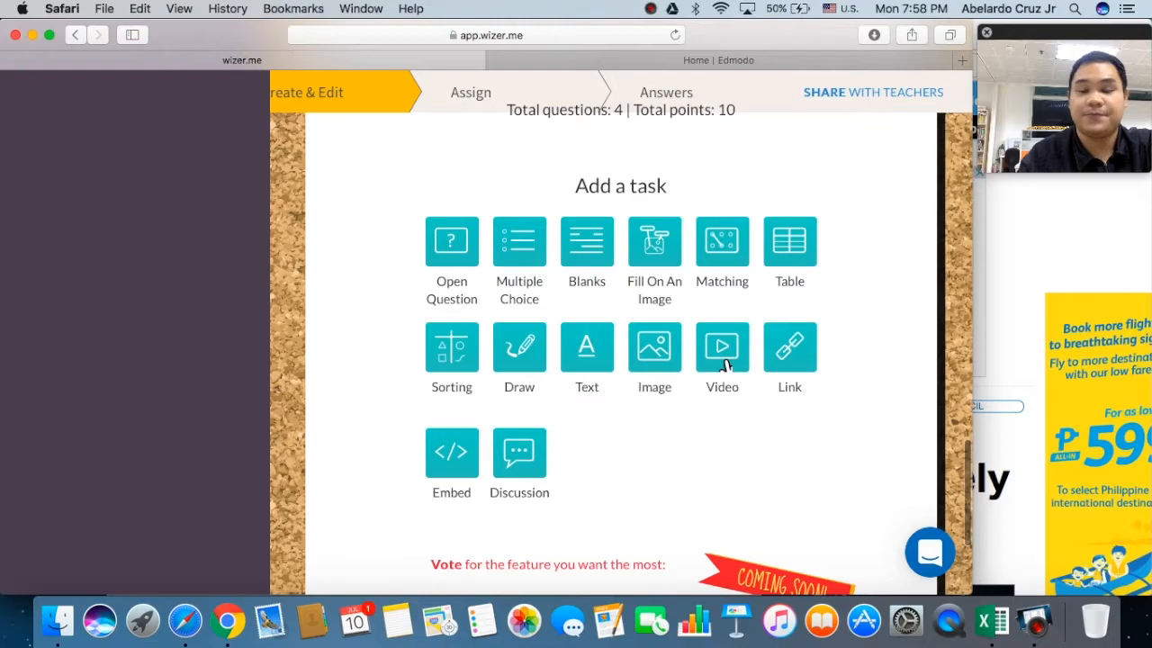
pyautogui.click(722, 351)
pyautogui.scroll(2, 725, 364)
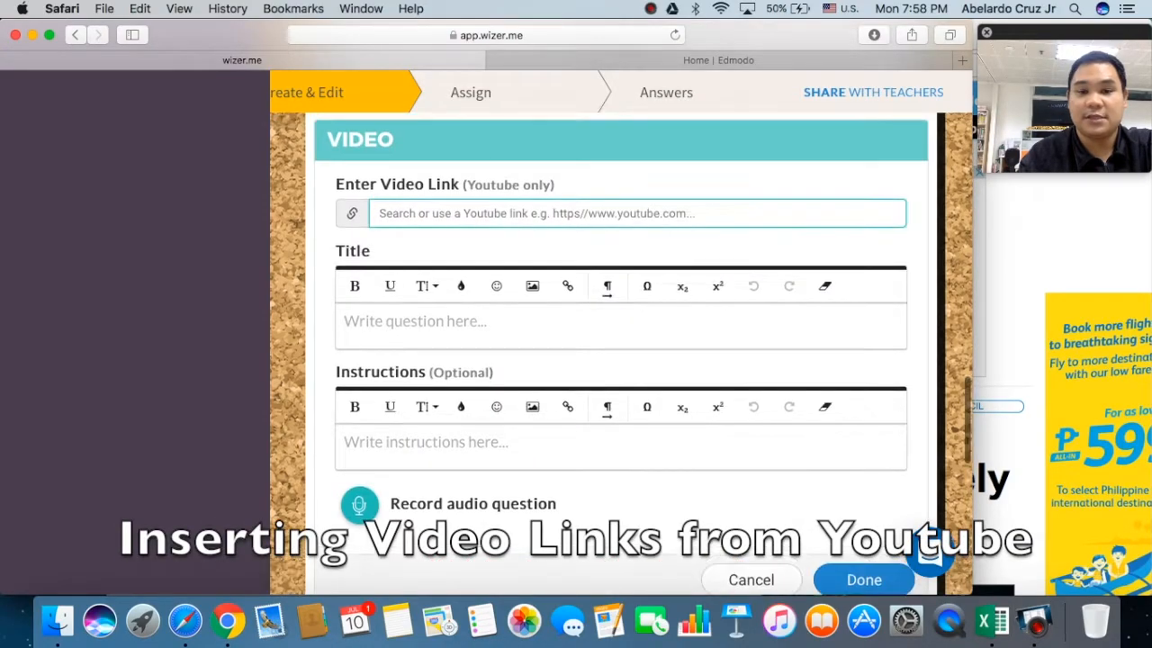
# Step: Search the web for "youtube electricity" in a new browser tab
pyautogui.click(962, 60)
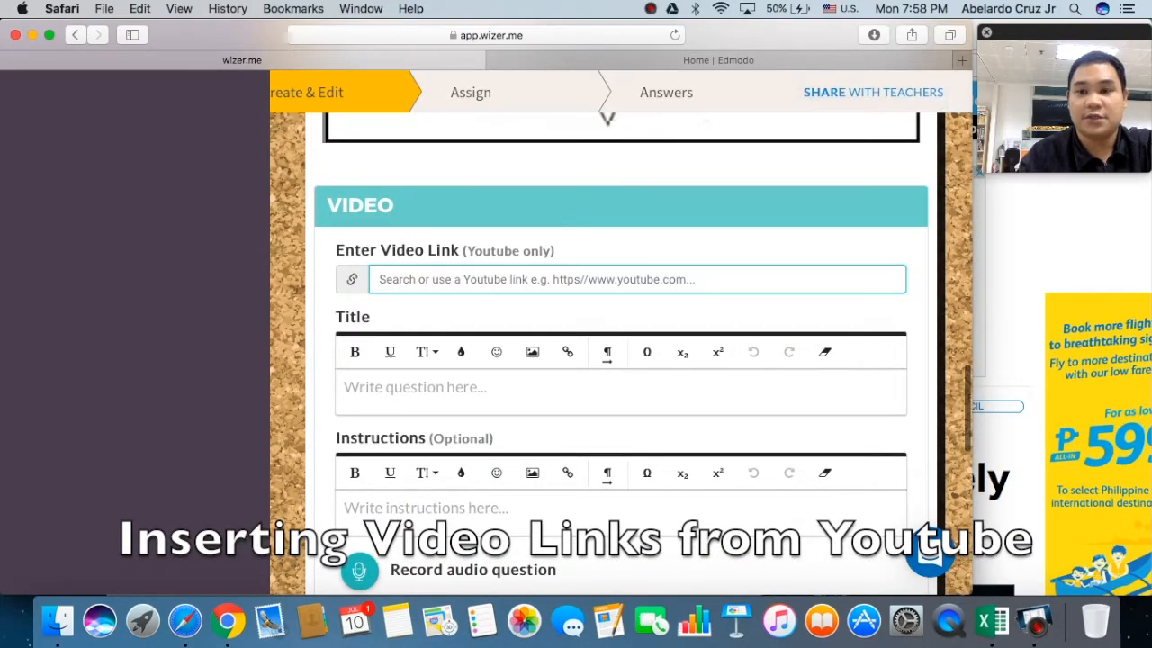
pyautogui.click(540, 35)
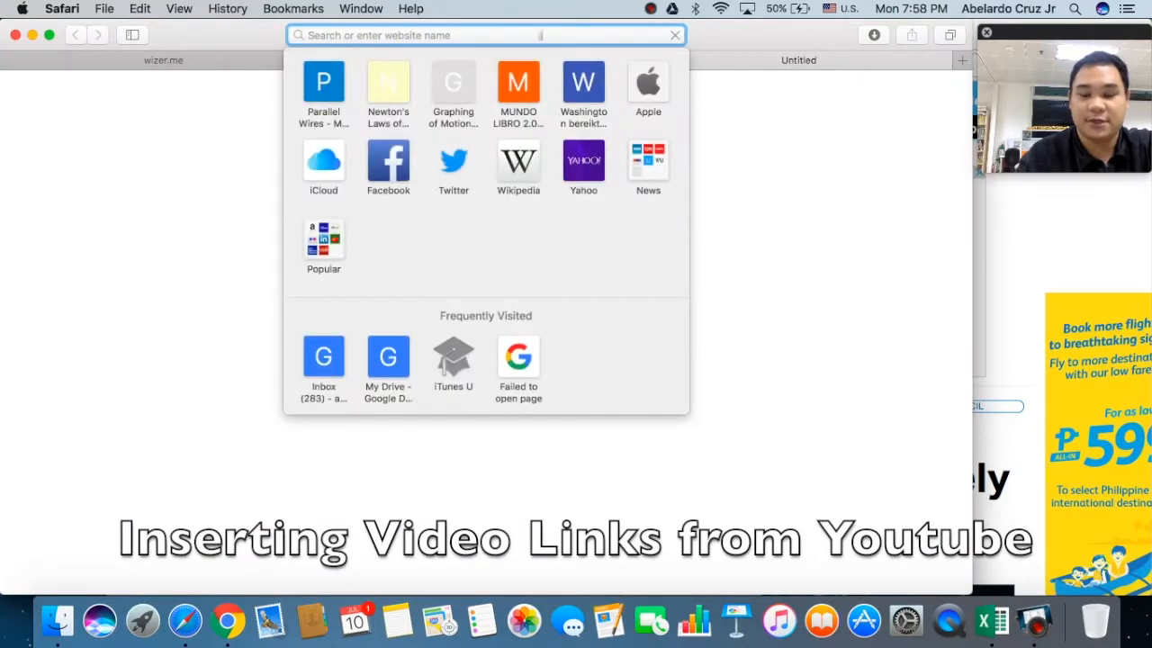
pyautogui.write('youtube e')
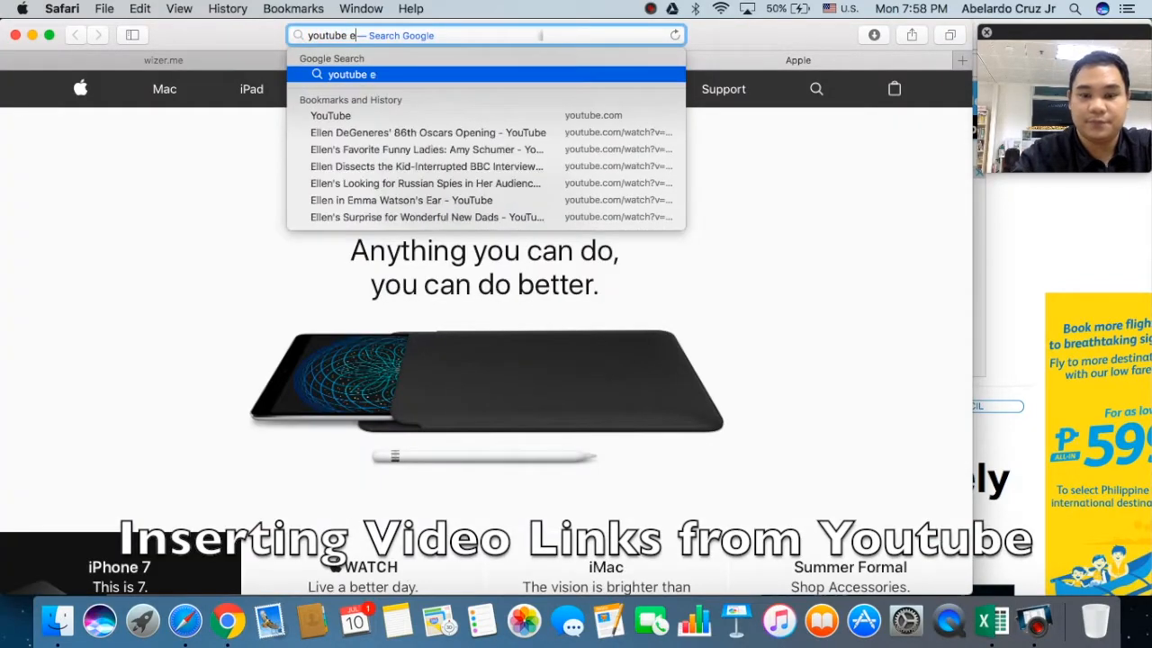
pyautogui.press('BackSpace')
pyautogui.write('electricity')
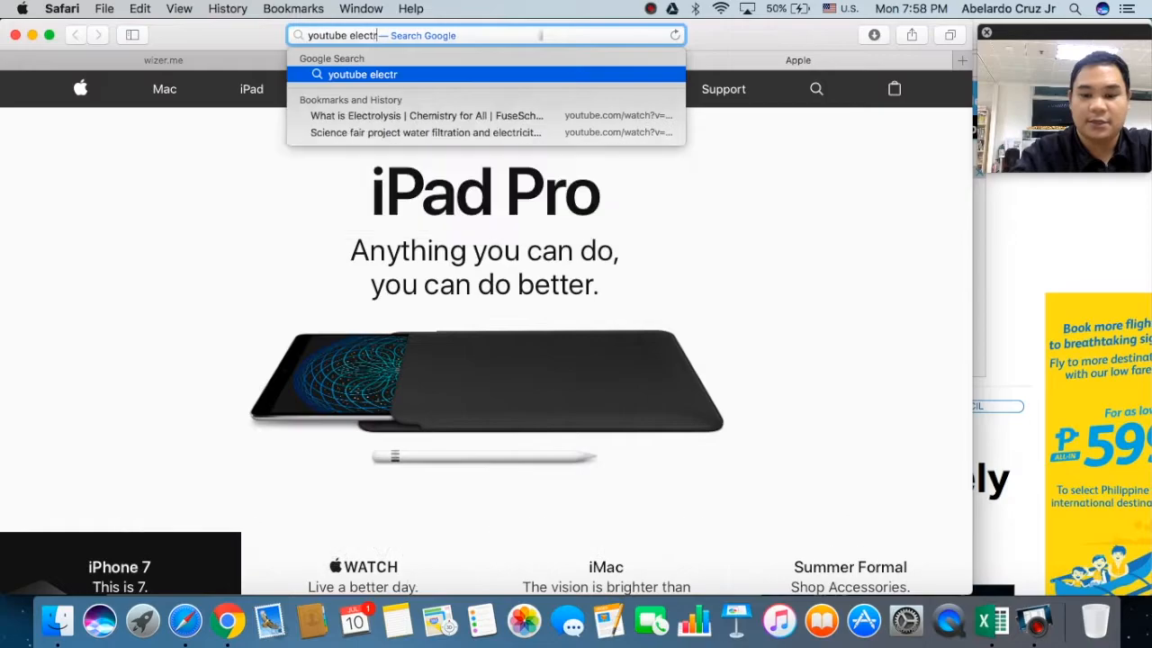
pyautogui.press('Return')
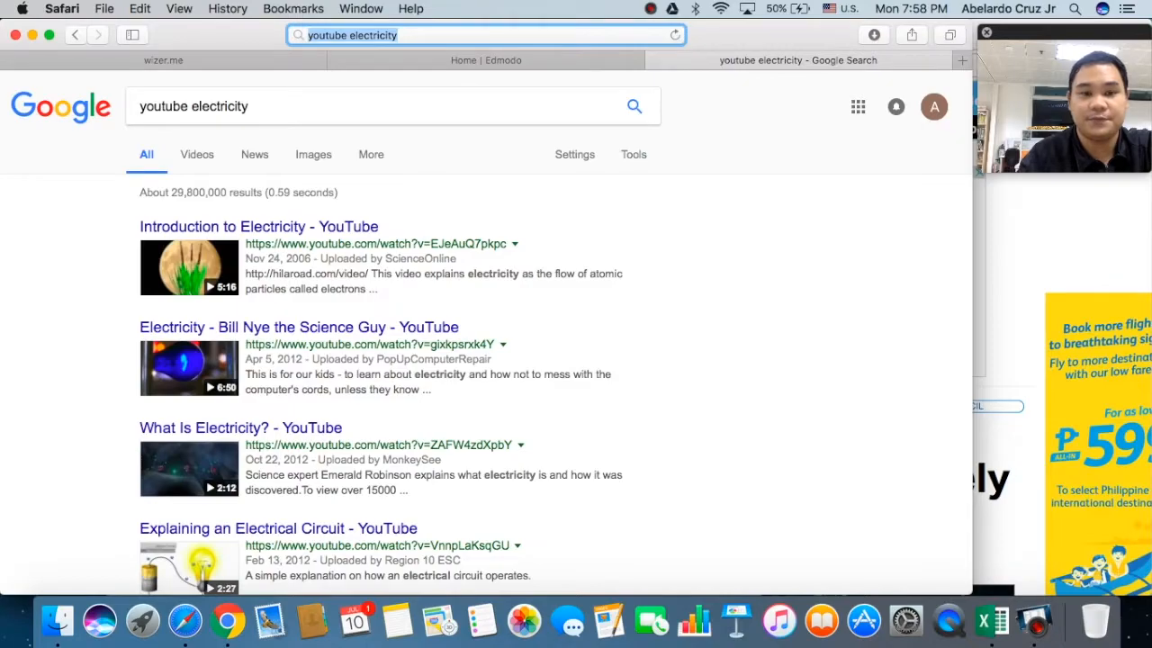
# Step: Copy the link of the Introduction to Electricity YouTube video and return to the worksheet's Video task
pyautogui.click(288, 241)
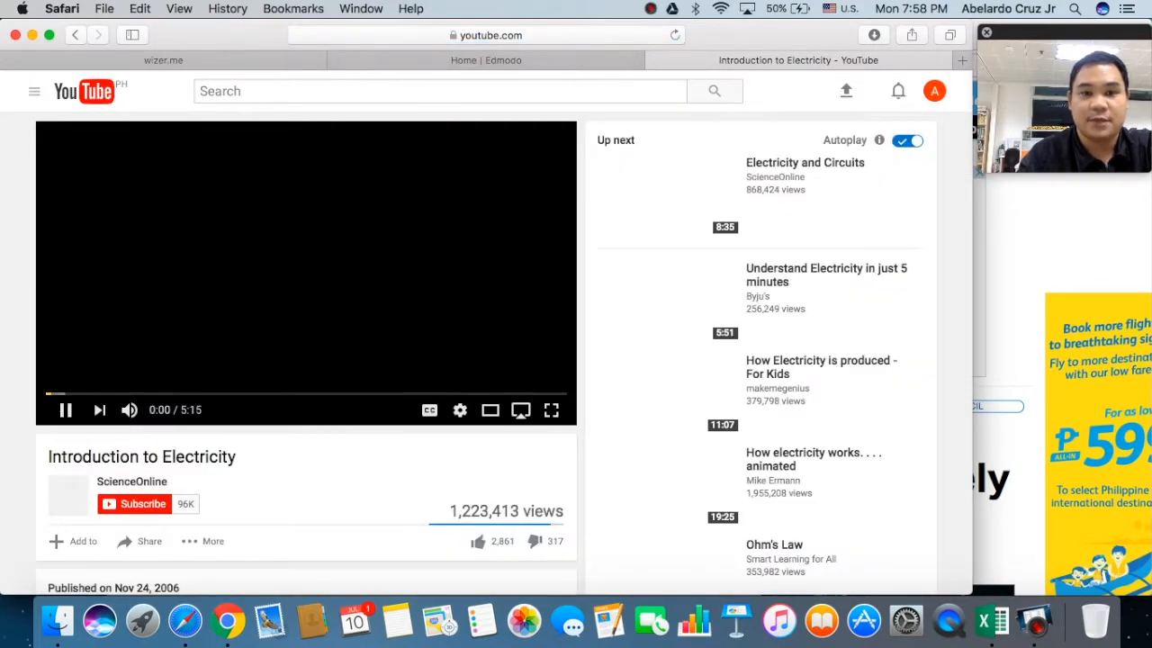
pyautogui.click(491, 35)
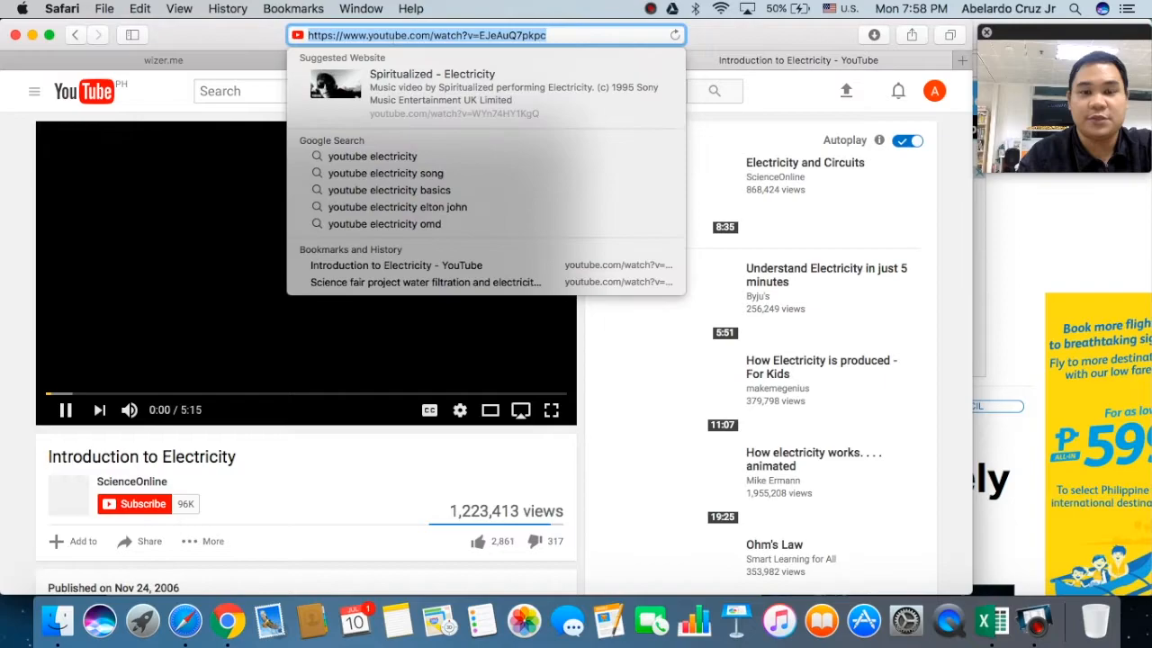
pyautogui.click(490, 35)
pyautogui.click(547, 35)
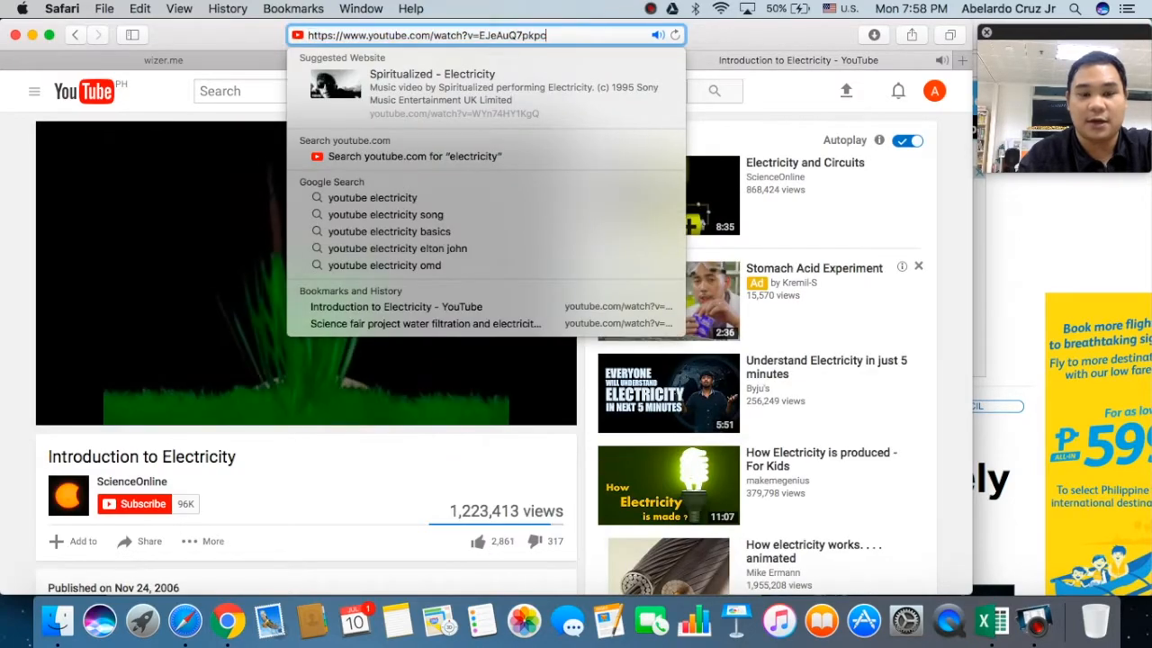
pyautogui.press('Return')
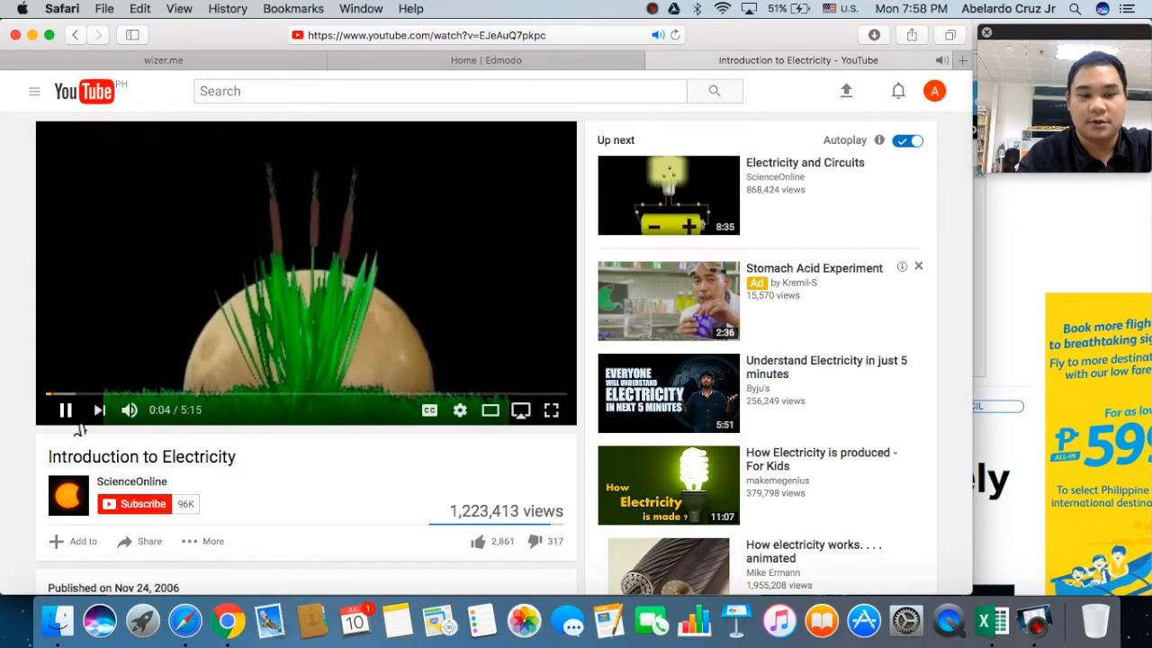
pyautogui.press('super+l')
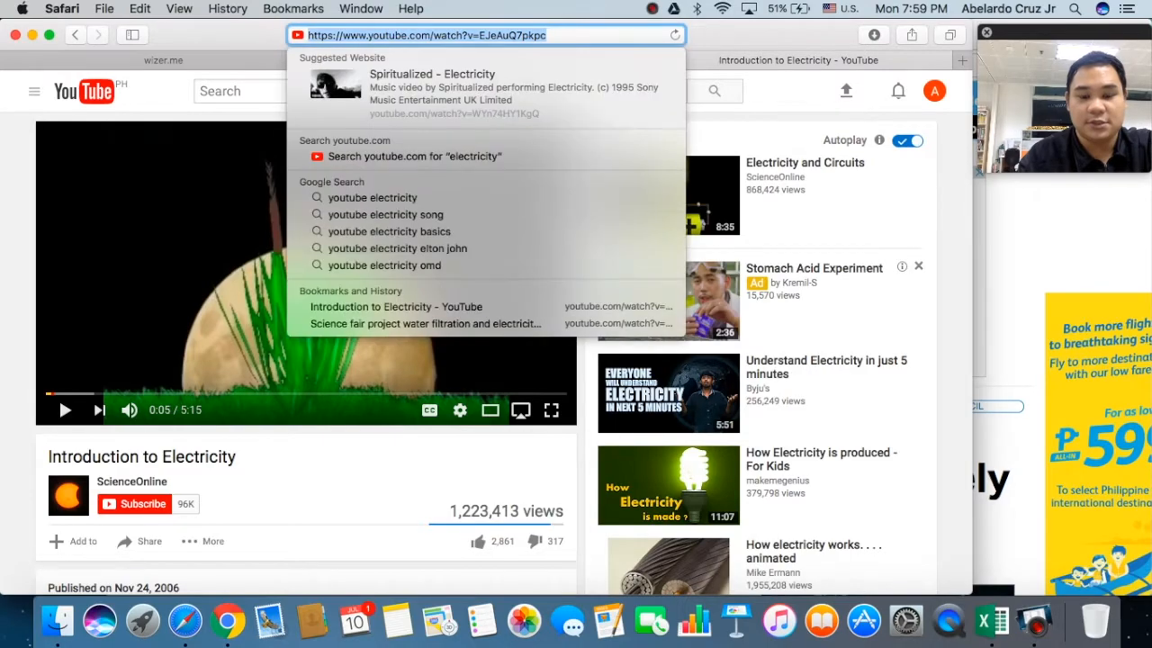
pyautogui.press('super+c')
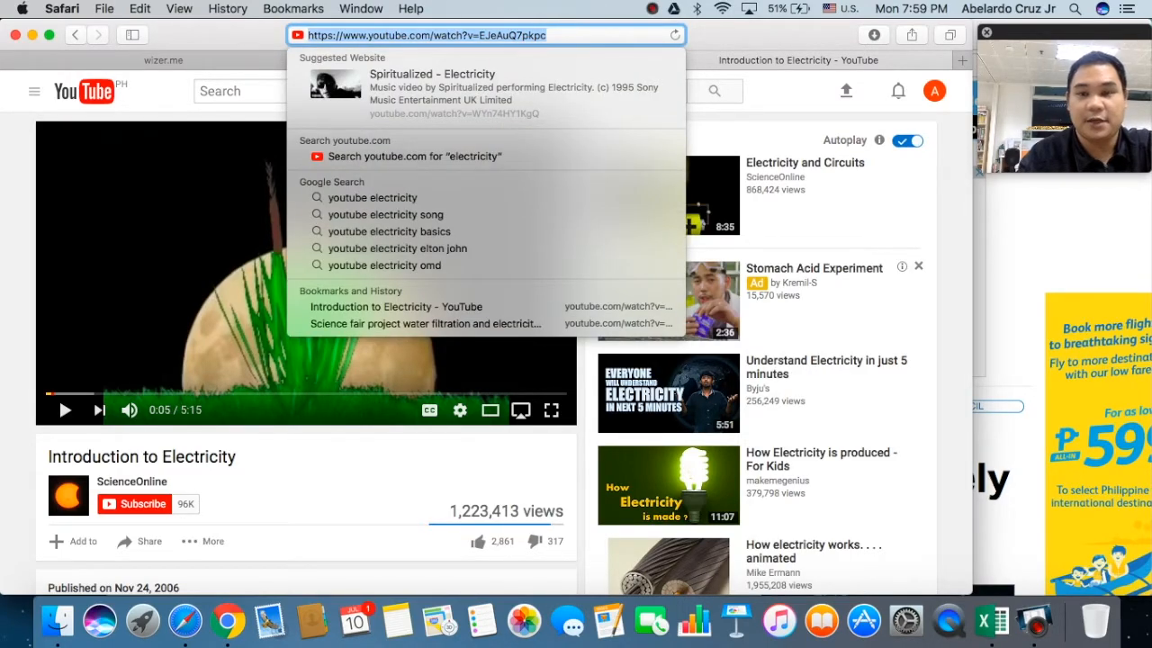
pyautogui.press('Escape')
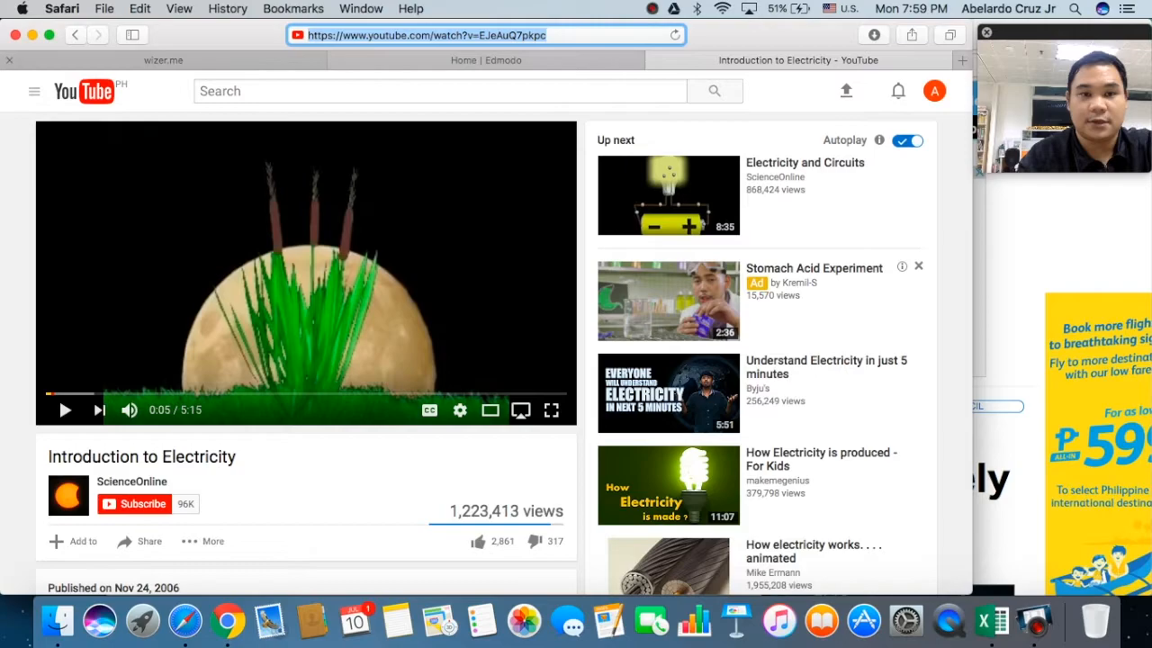
pyautogui.click(90, 59)
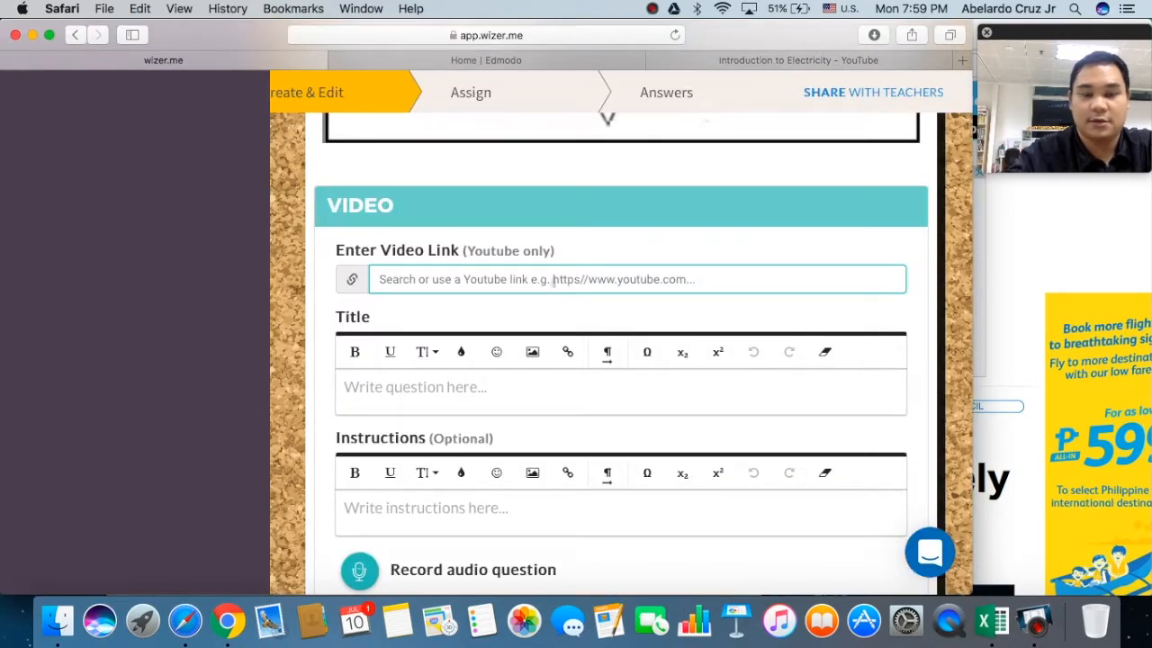
pyautogui.press('super+v')
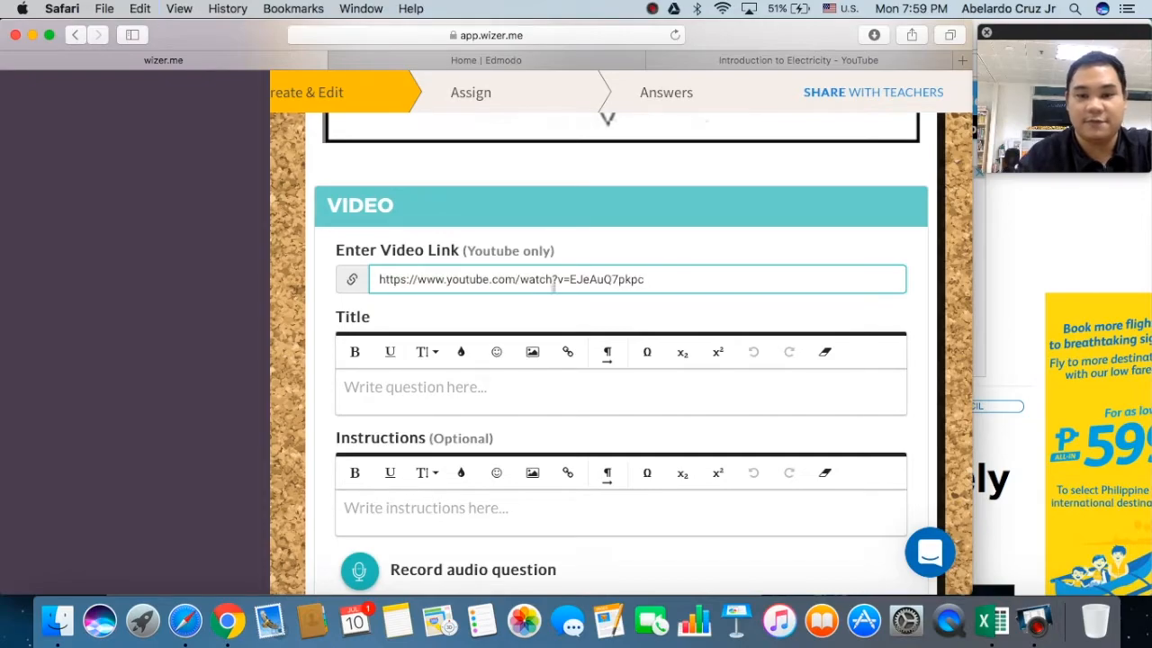
pyautogui.scroll(-1, 495, 356)
pyautogui.click(464, 360)
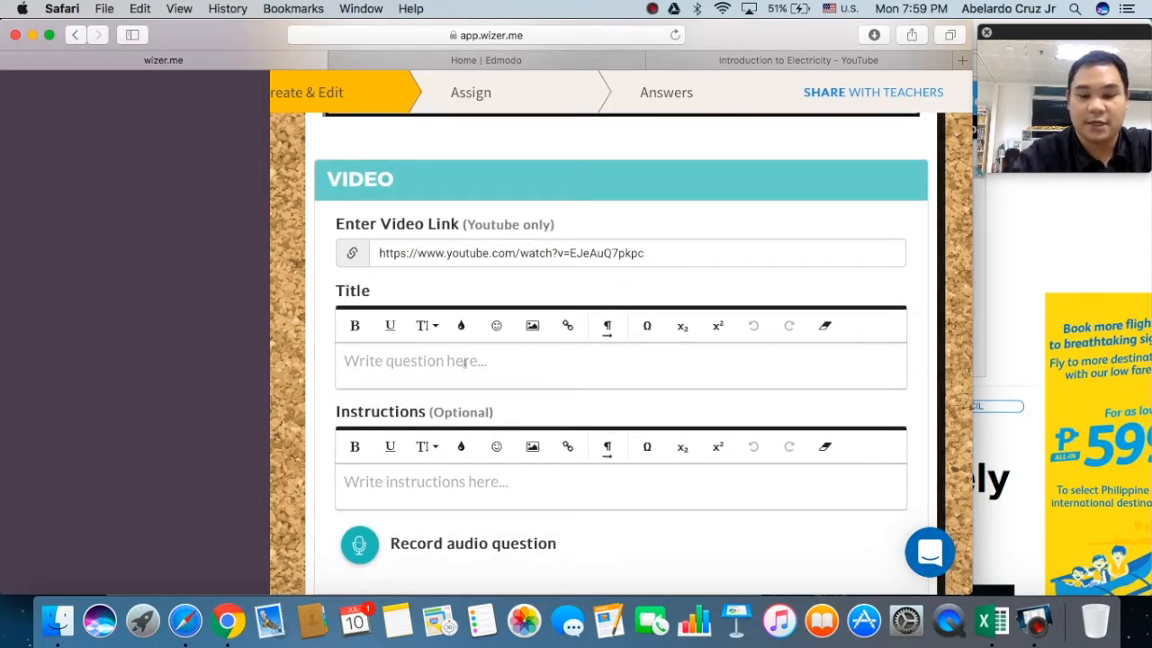
pyautogui.write('Electricity')
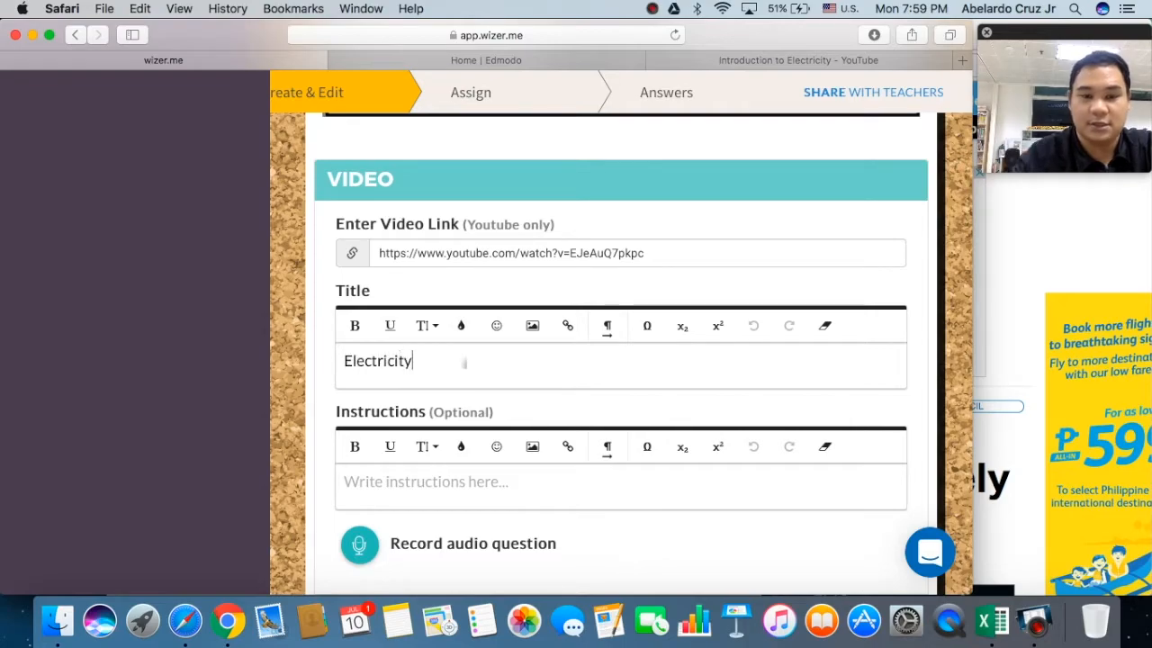
# Step: Add the instructions "Watch the video and answer the questions below." to the Video task and finish editing it
pyautogui.scroll(-3, 461, 500)
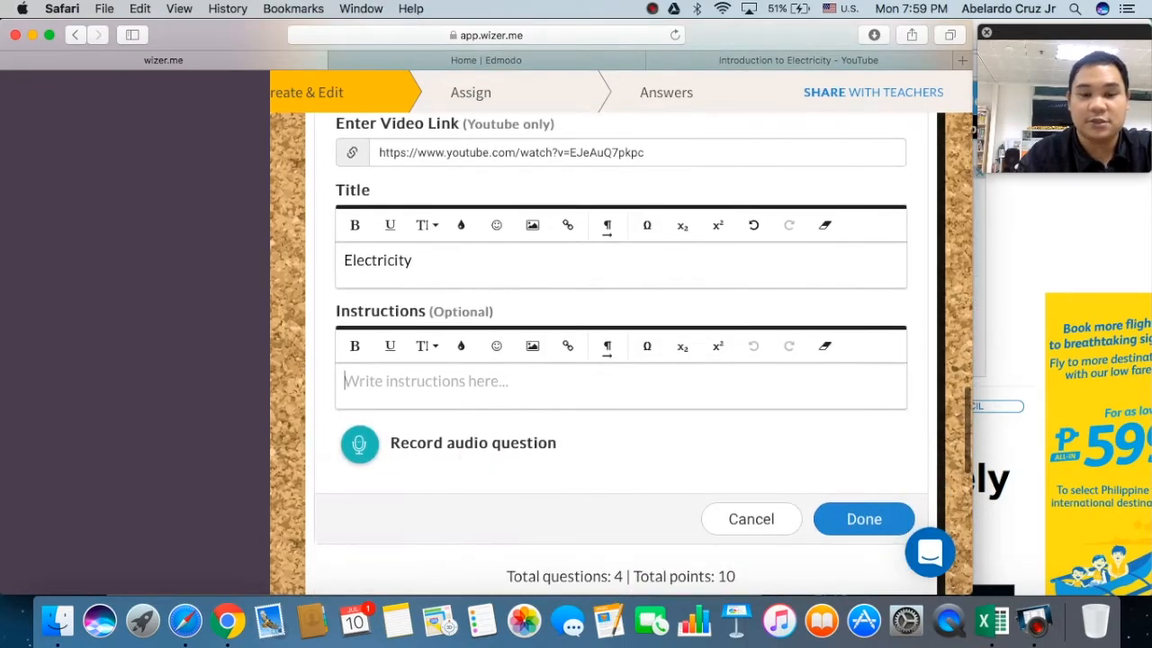
pyautogui.write('Watch the ')
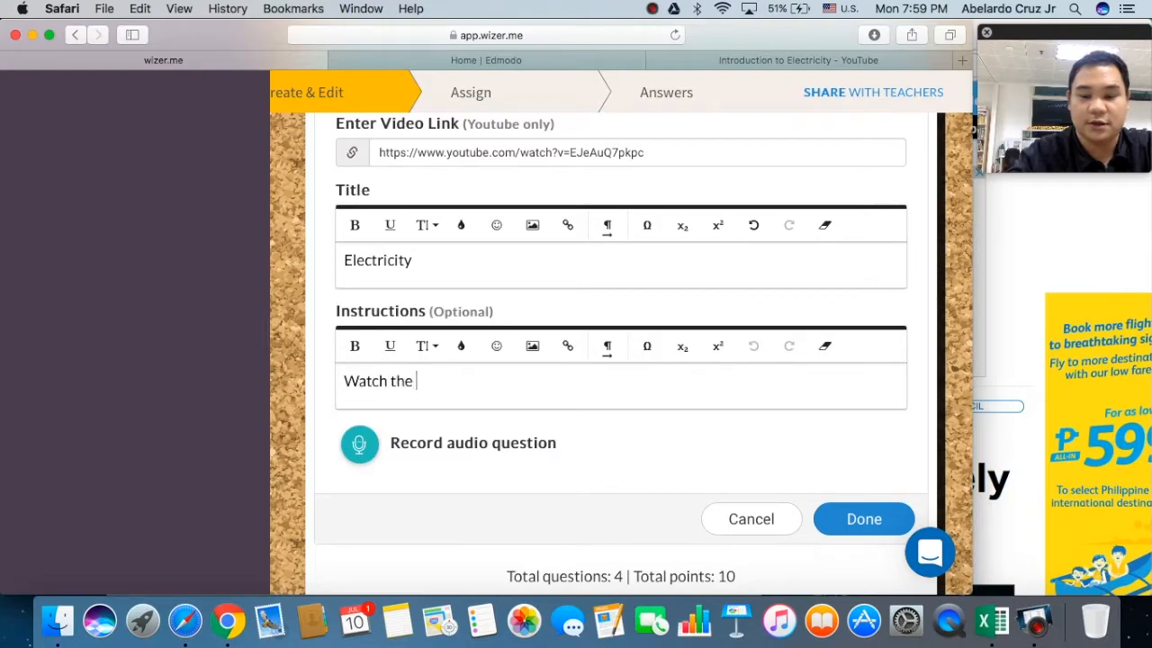
pyautogui.write('video and answe')
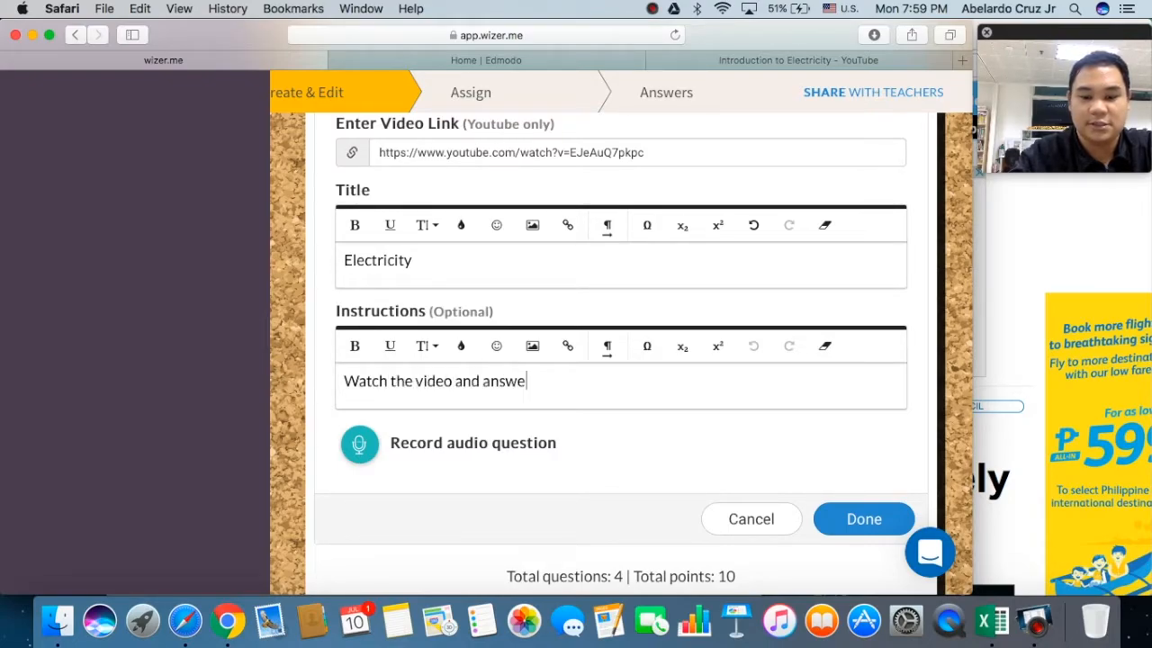
pyautogui.write('r the questions below.')
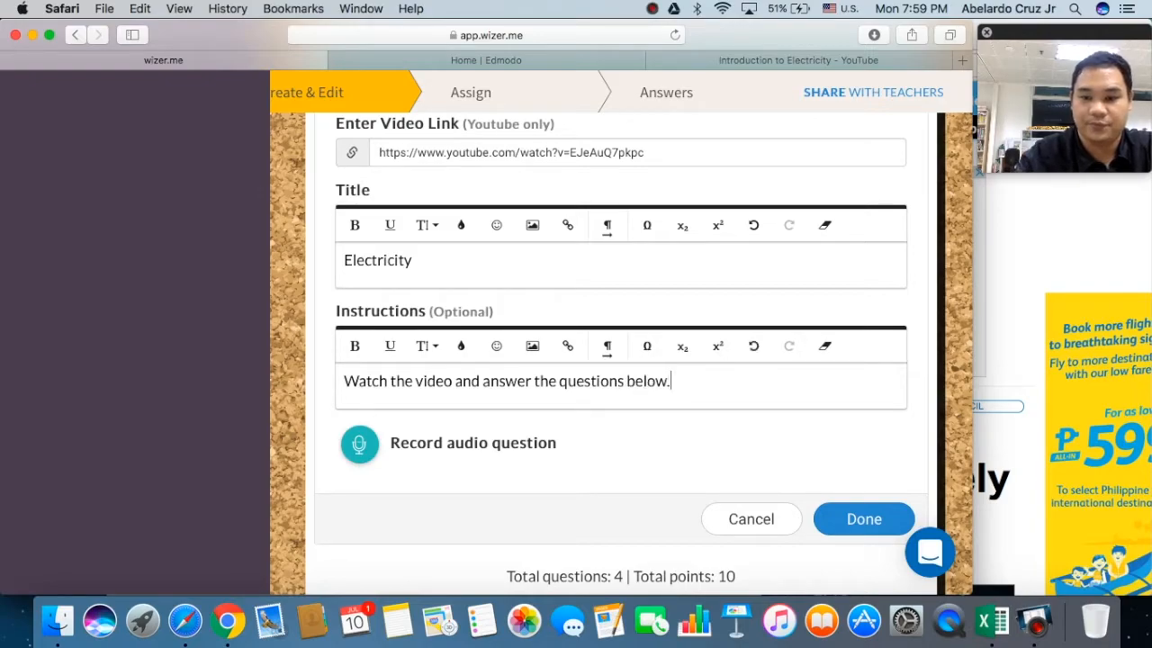
pyautogui.click(864, 522)
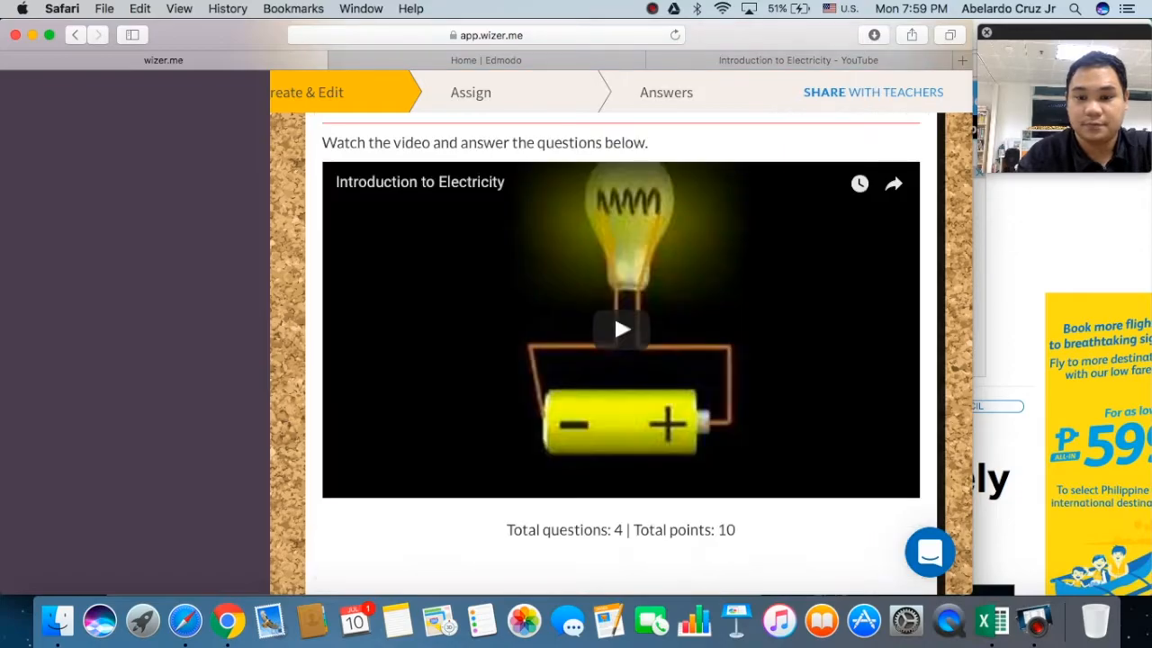
# Step: Preview the worksheet from the title through the Electricity video at the end, and save it
pyautogui.scroll(10, 834, 498)
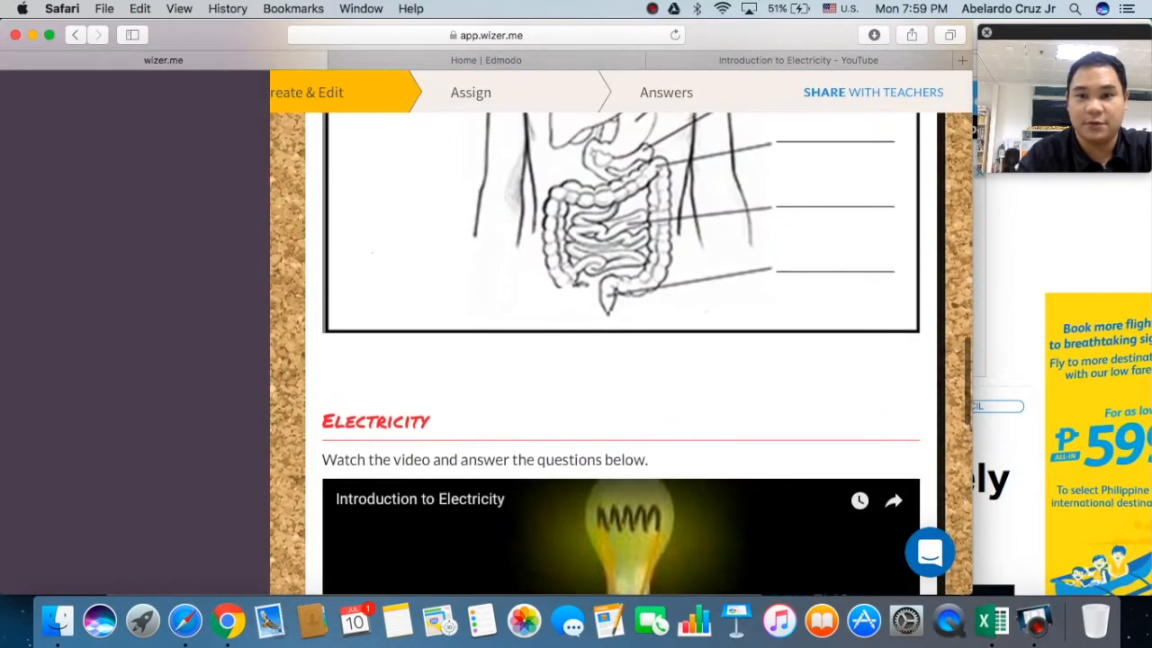
pyautogui.scroll(10, 612, 360)
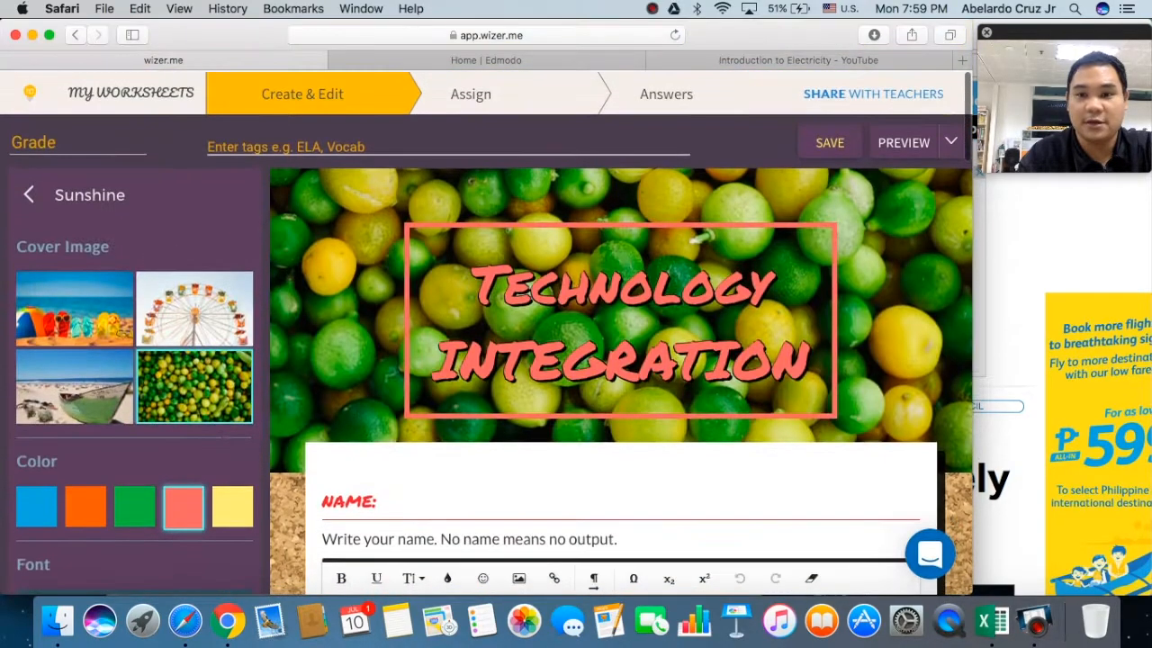
pyautogui.click(906, 144)
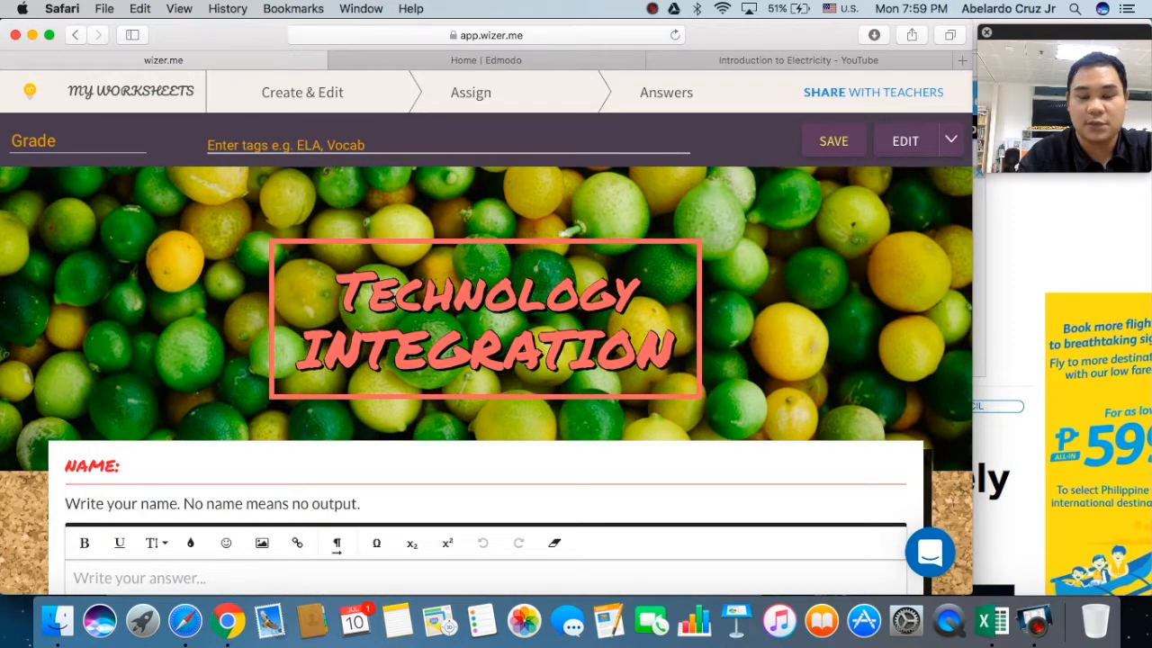
pyautogui.scroll(-20, 486, 360)
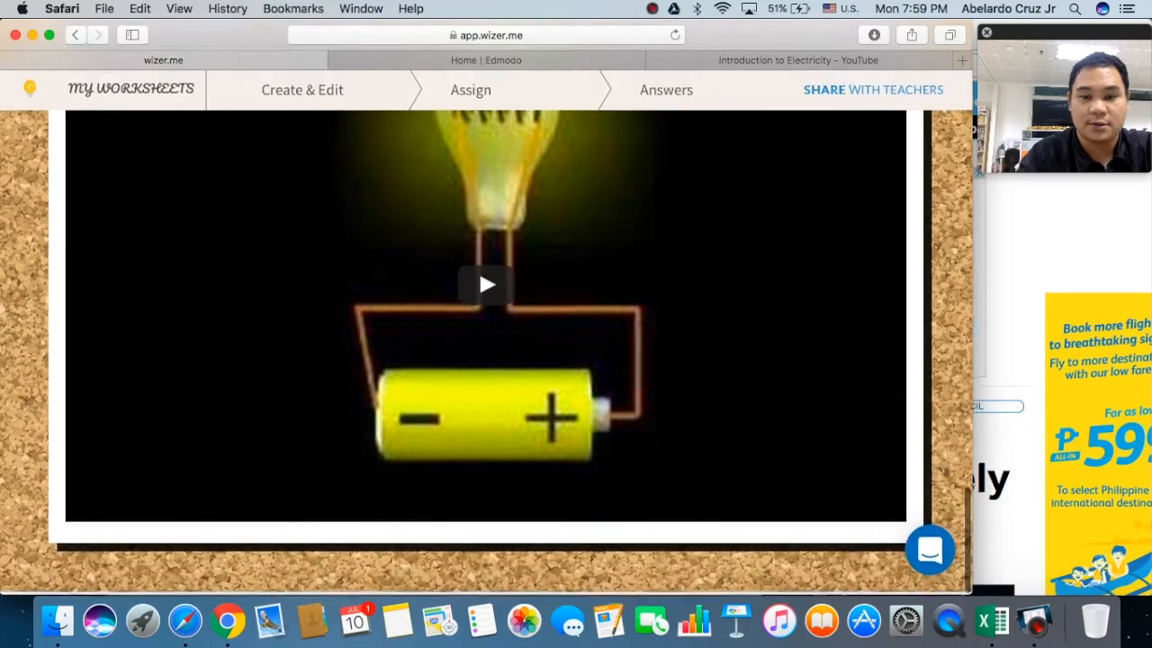
pyautogui.scroll(20, 486, 351)
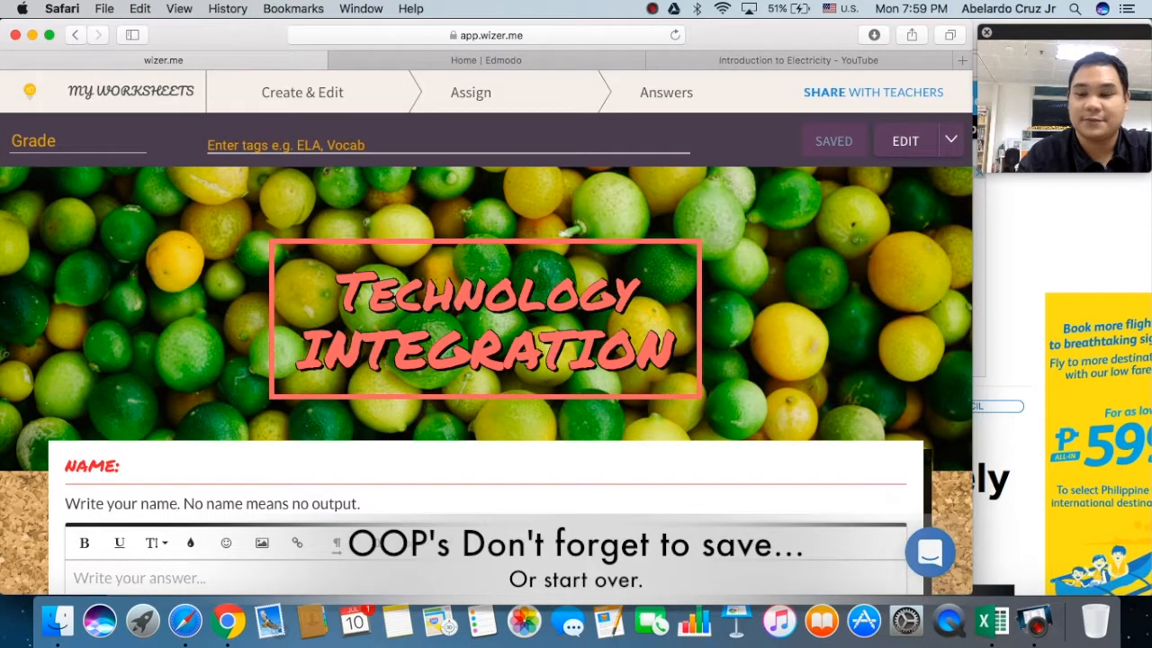
pyautogui.click(652, 8)
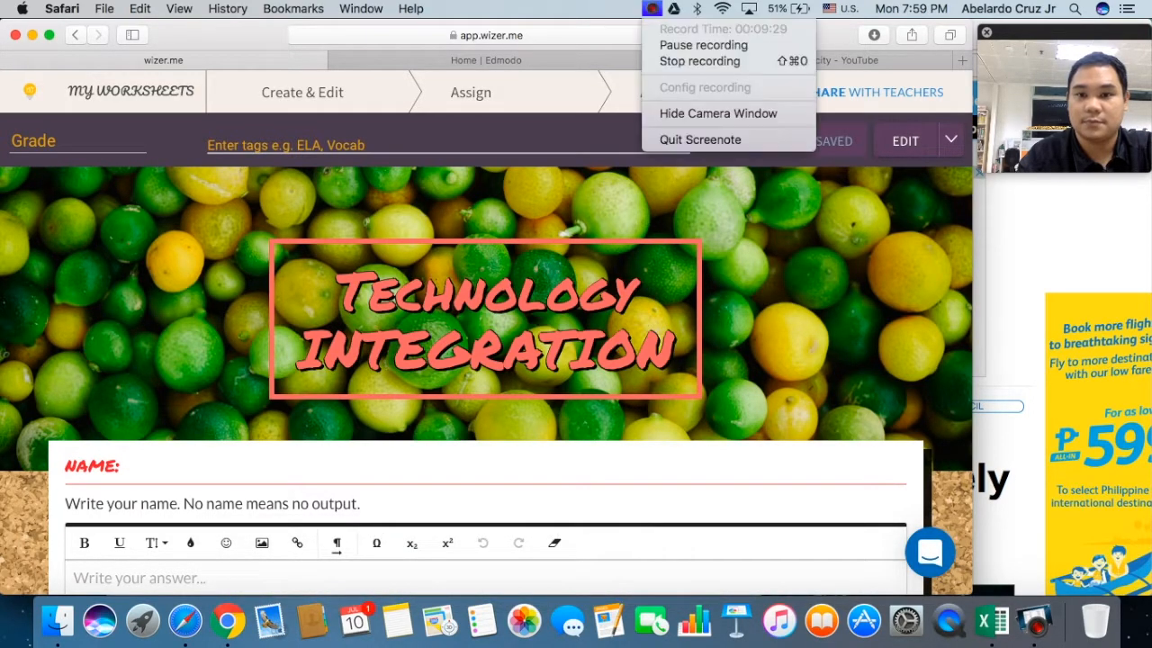